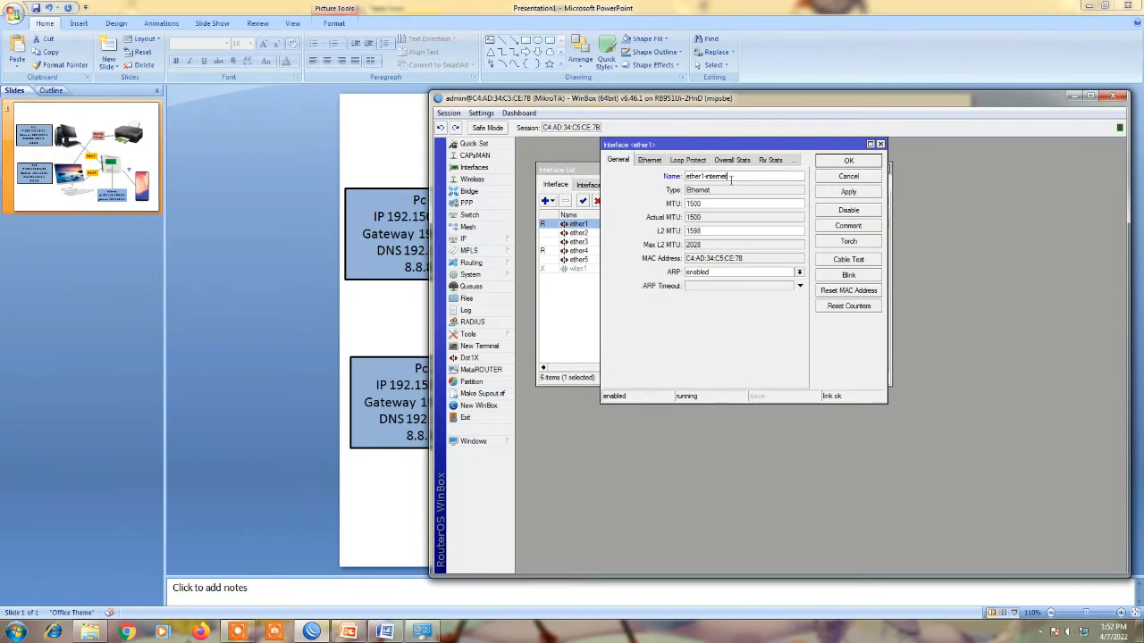
Confirm the first Ethernet interface's name as ether1-internet and rename ether2 as ether2-CLIEN 1
{"action": "left_click", "coordinate": [853, 163]}
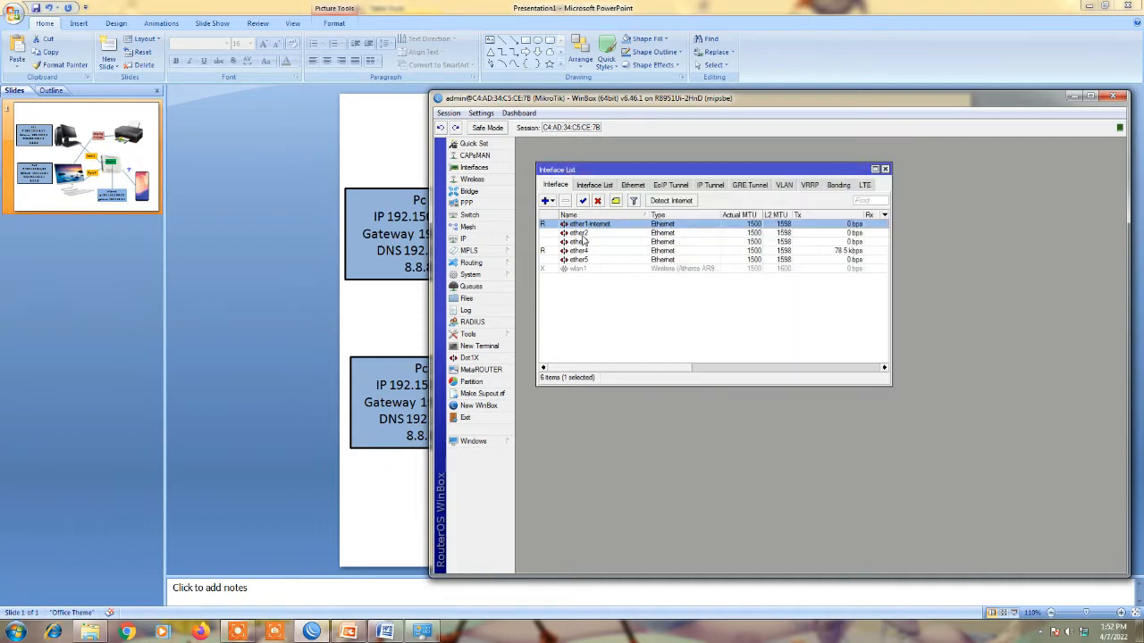
{"action": "left_click", "coordinate": [586, 235]}
{"action": "double_click", "coordinate": [586, 234]}
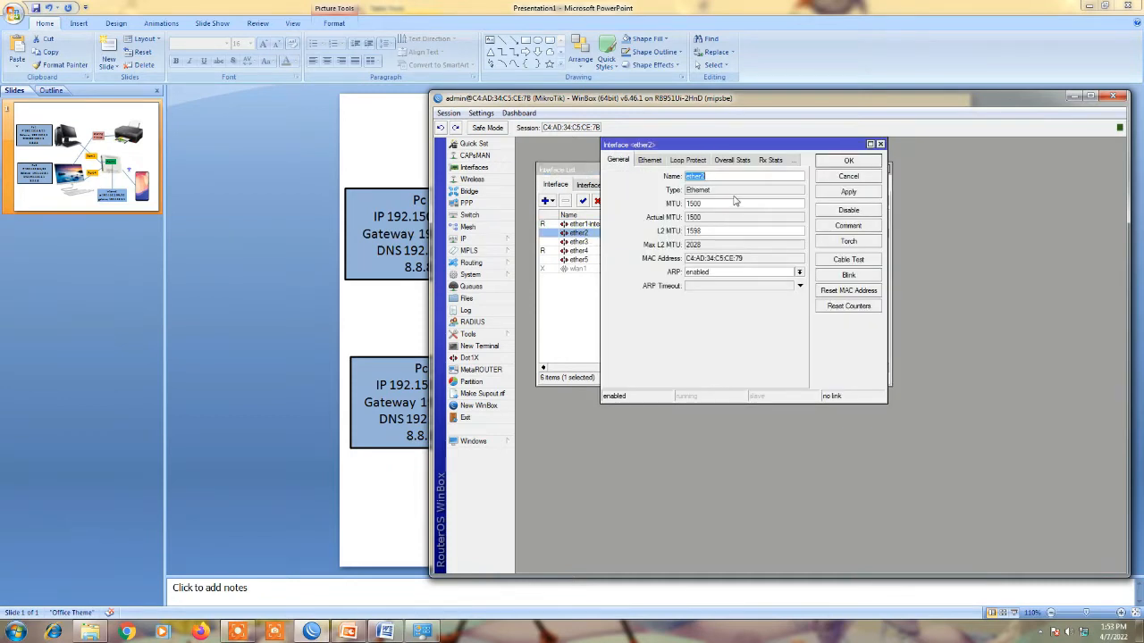
{"action": "left_click", "coordinate": [717, 176]}
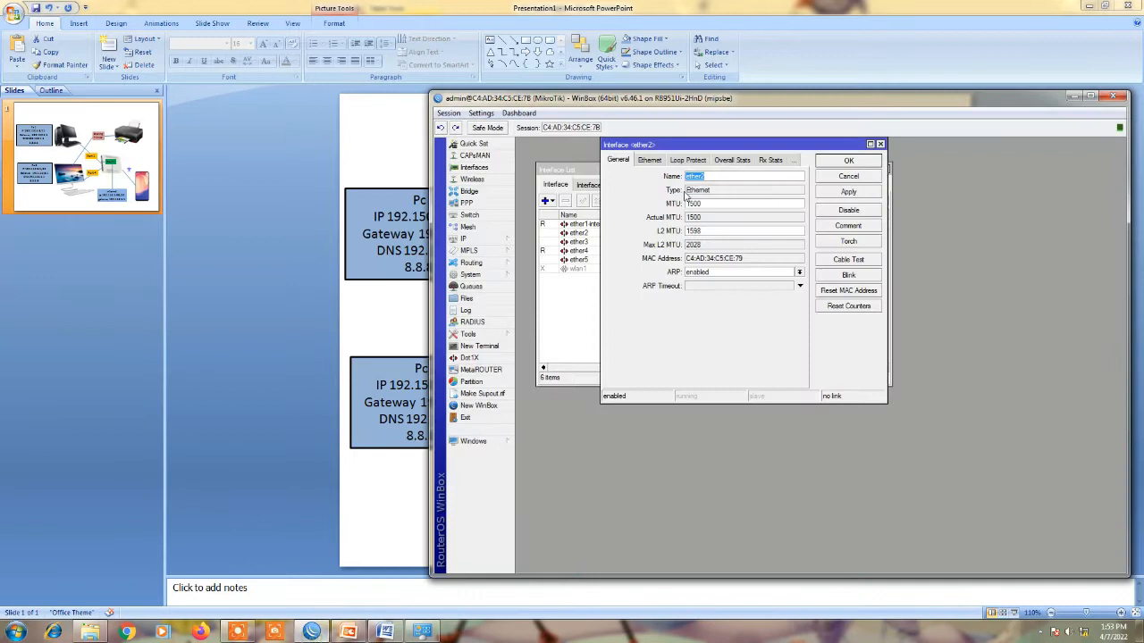
{"action": "left_click", "coordinate": [714, 176]}
{"action": "left_click", "coordinate": [824, 166]}
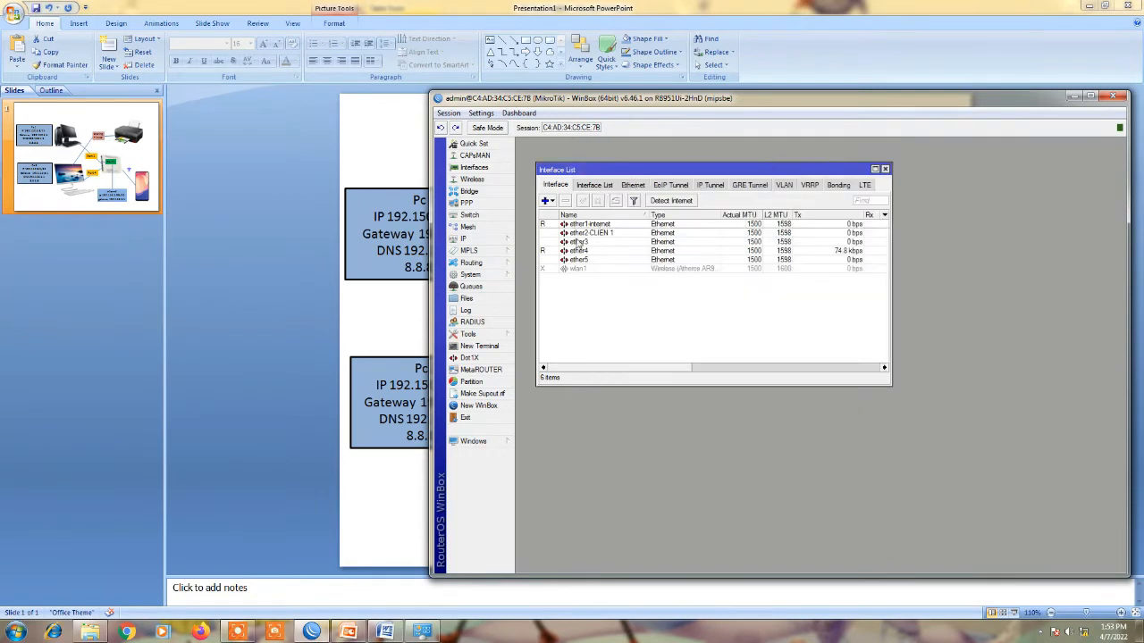
Rename the ether4 interface as ether4-CLIEN 2 and enable the wlan1 wireless interface
{"action": "double_click", "coordinate": [578, 253]}
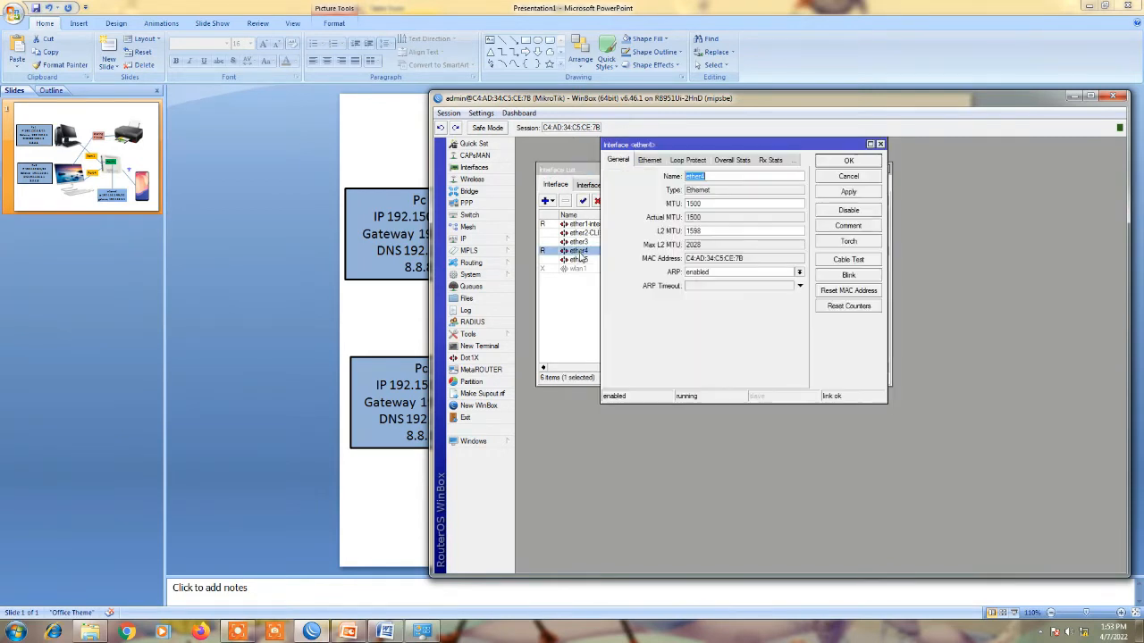
{"action": "left_click", "coordinate": [716, 176]}
{"action": "type", "text": "-CLIEN 2"}
{"action": "key", "text": "Return"}
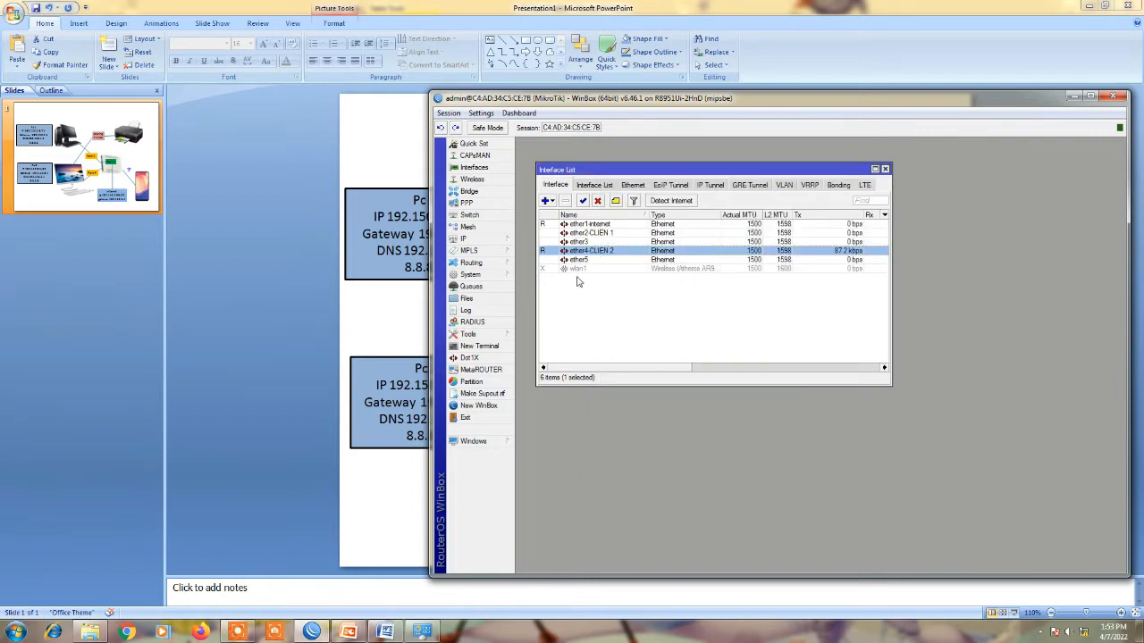
{"action": "left_click", "coordinate": [590, 270]}
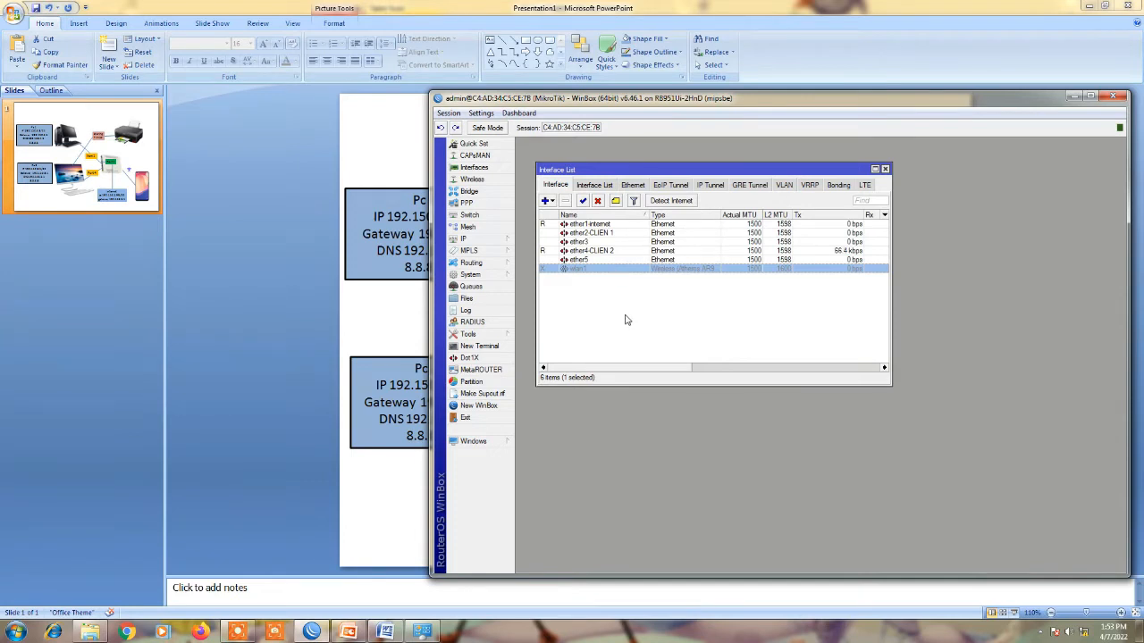
{"action": "left_click", "coordinate": [582, 201]}
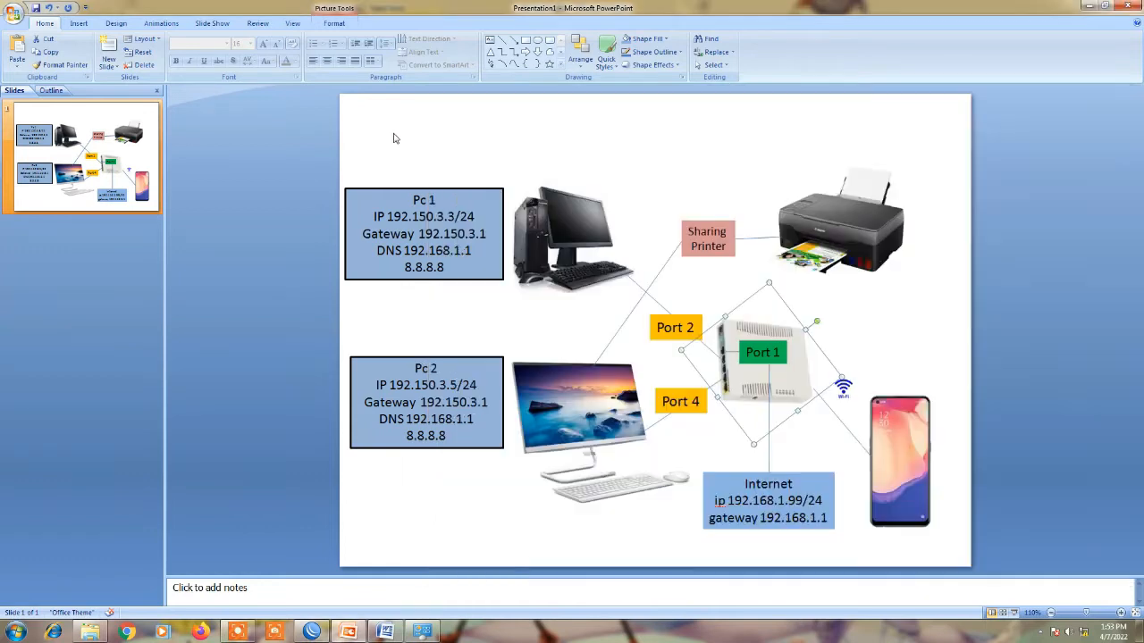
In the PowerPoint network diagram, copy the address 192.168.1.99/24 from the Internet box
{"action": "left_click", "coordinate": [409, 141]}
{"action": "left_click", "coordinate": [749, 493]}
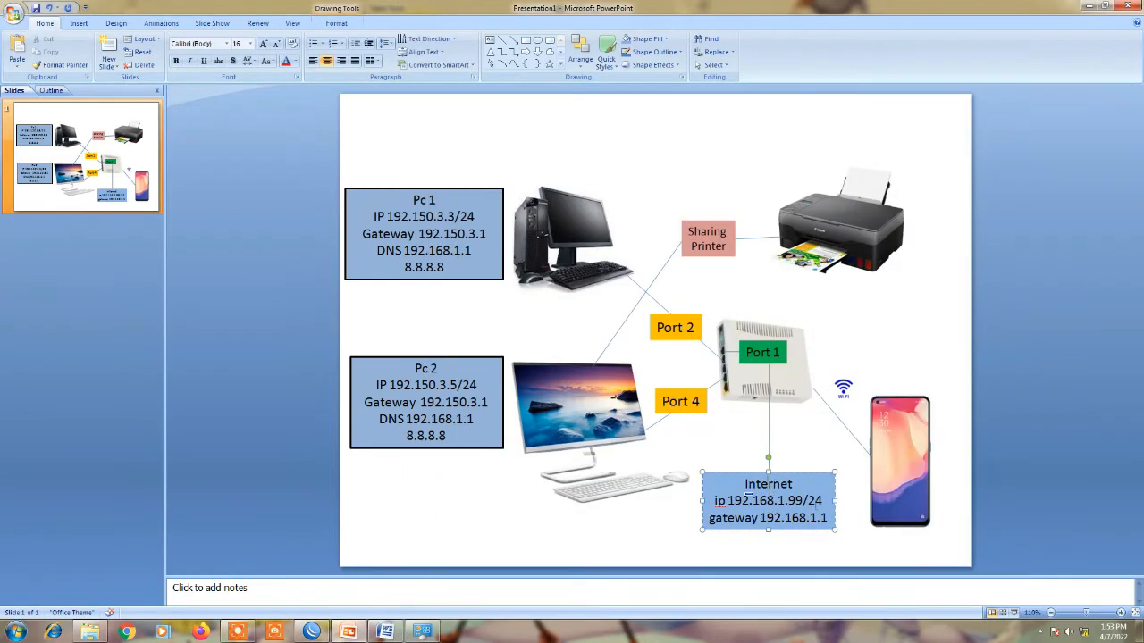
{"action": "left_click_drag", "start_coordinate": [822, 500], "coordinate": [727, 500]}
{"action": "key", "text": "ctrl+c"}
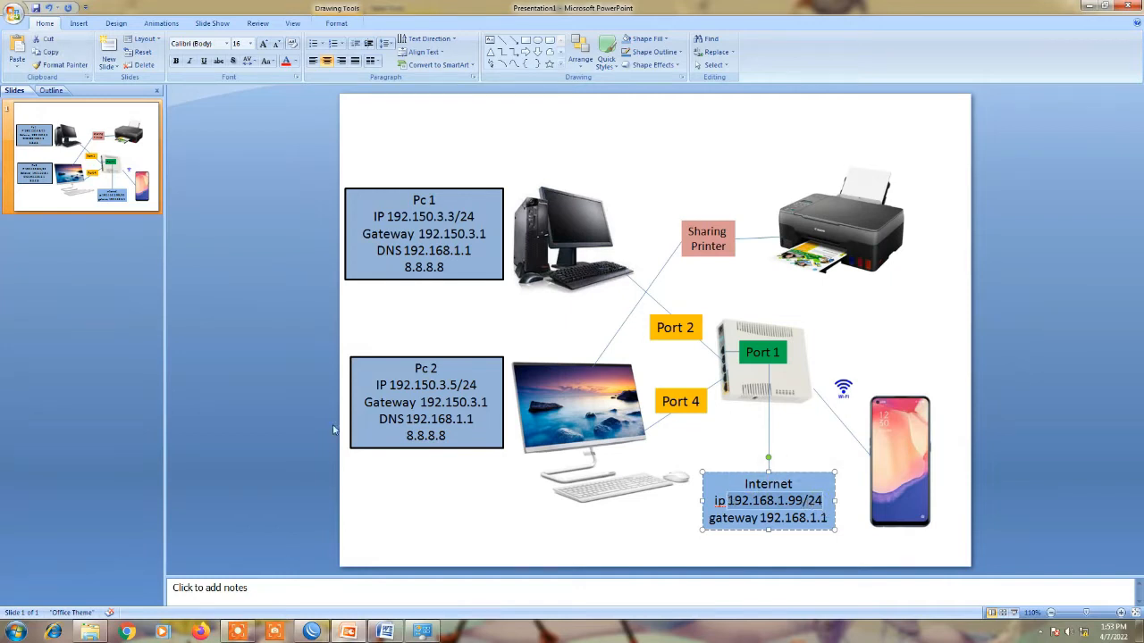
Switch to WinBox and add the copied IP address 192.168.1.99/24 to the ether1-internet interface
{"action": "left_click", "coordinate": [311, 632]}
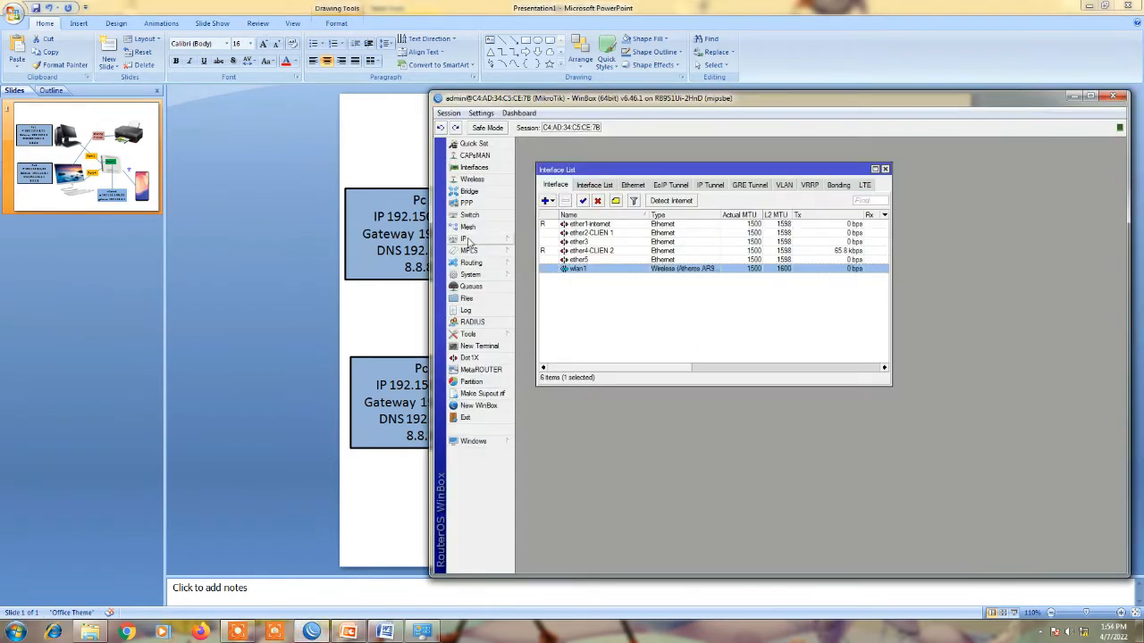
{"action": "left_click", "coordinate": [468, 241]}
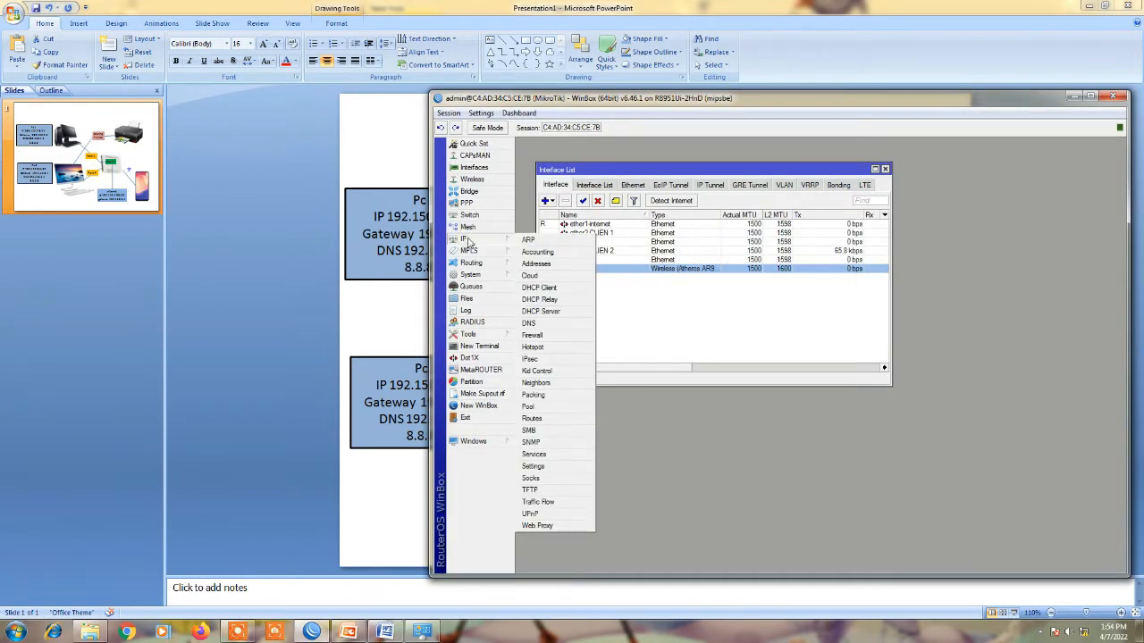
{"action": "left_click", "coordinate": [537, 265]}
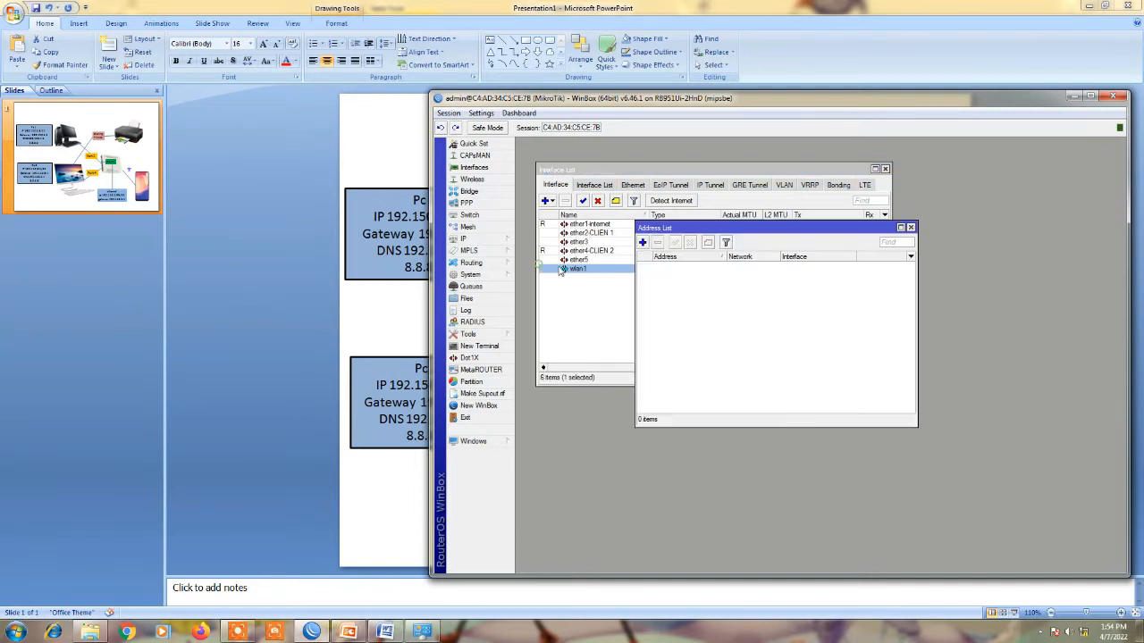
{"action": "left_click", "coordinate": [642, 243]}
{"action": "key", "text": "ctrl+v"}
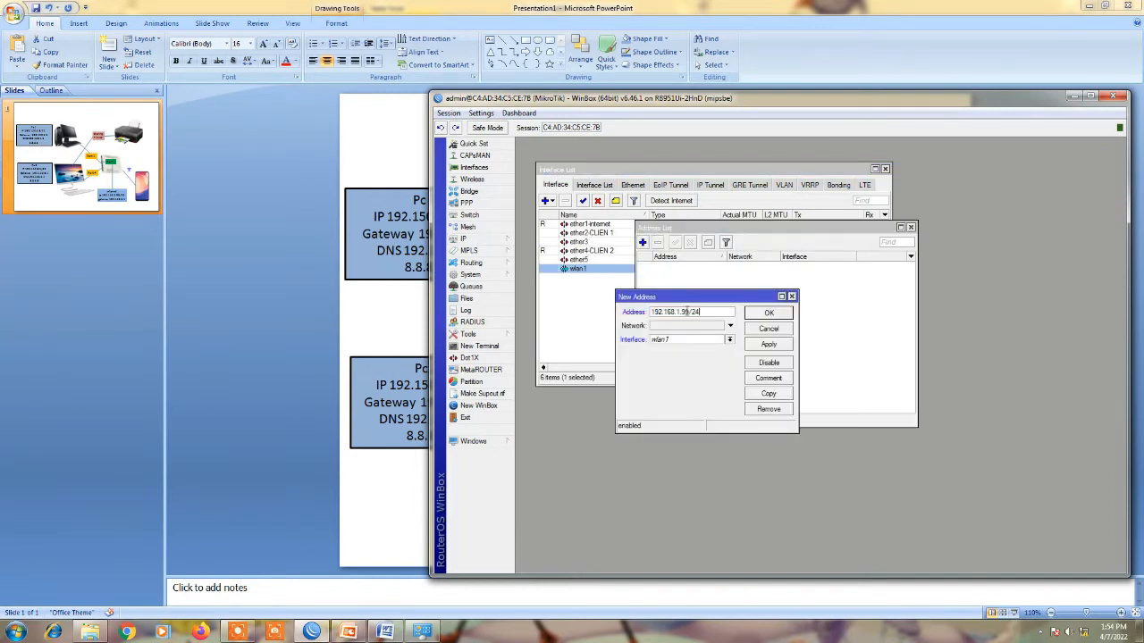
{"action": "left_click", "coordinate": [722, 340]}
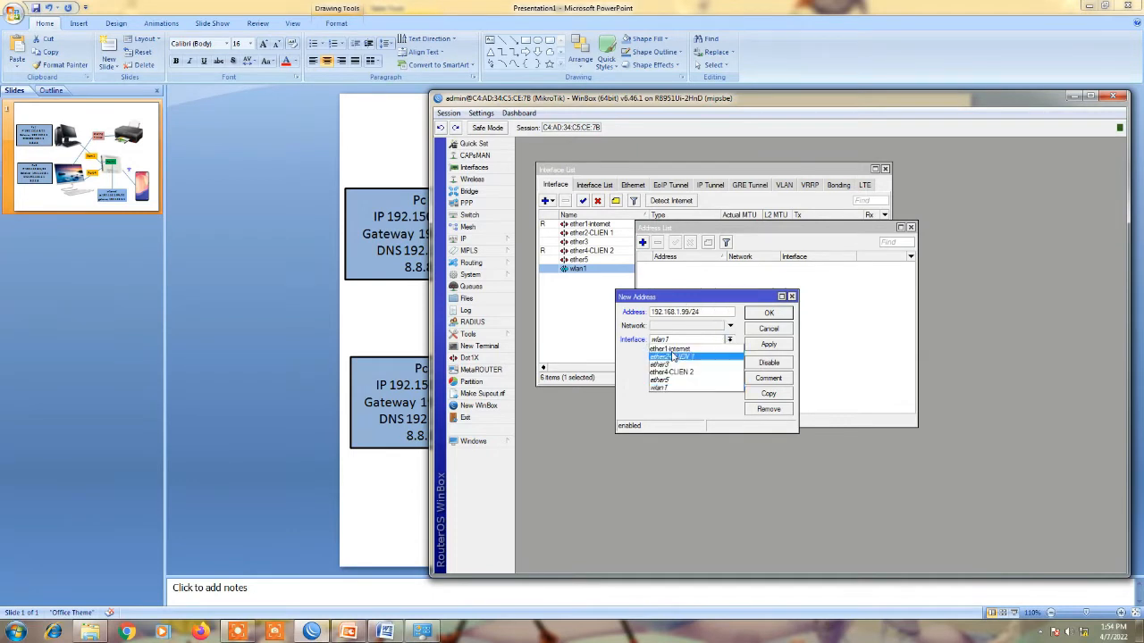
{"action": "left_click", "coordinate": [674, 349]}
{"action": "left_click", "coordinate": [769, 345]}
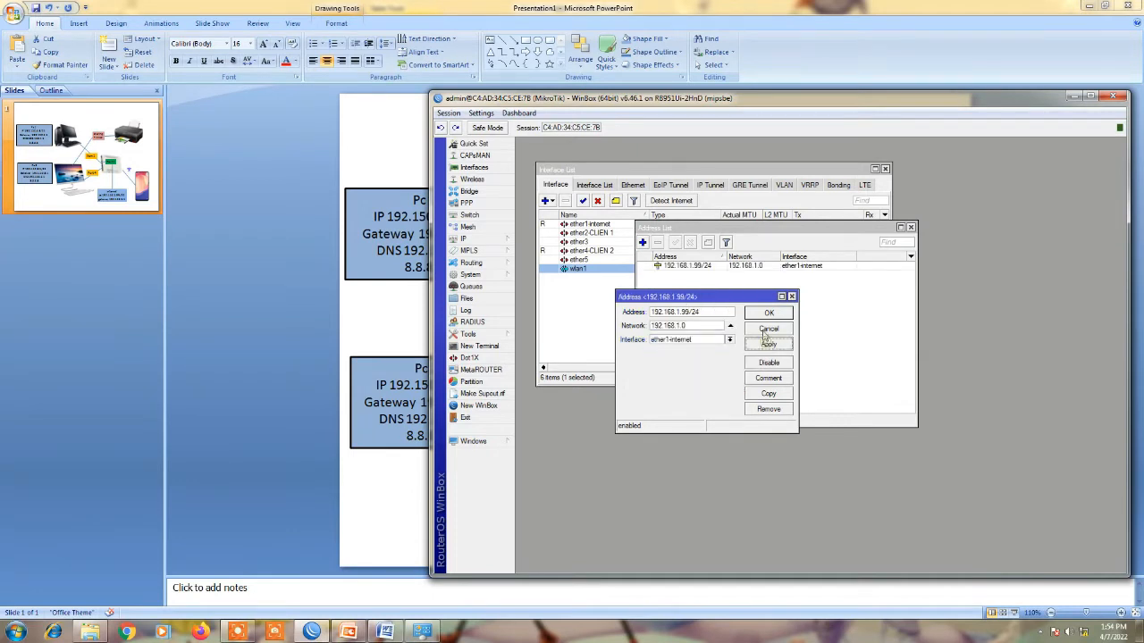
{"action": "left_click", "coordinate": [769, 313]}
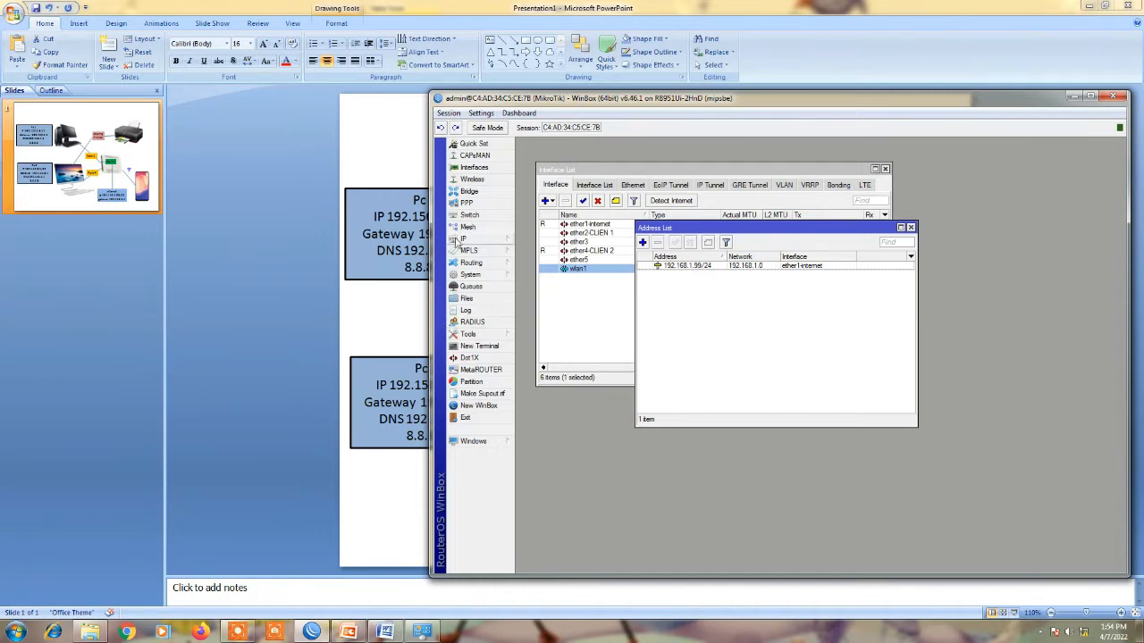
Add a default route for 0.0.0.0/0 with gateway 192.168.1.1, checking the gateway against the PowerPoint diagram
{"action": "left_click", "coordinate": [458, 240]}
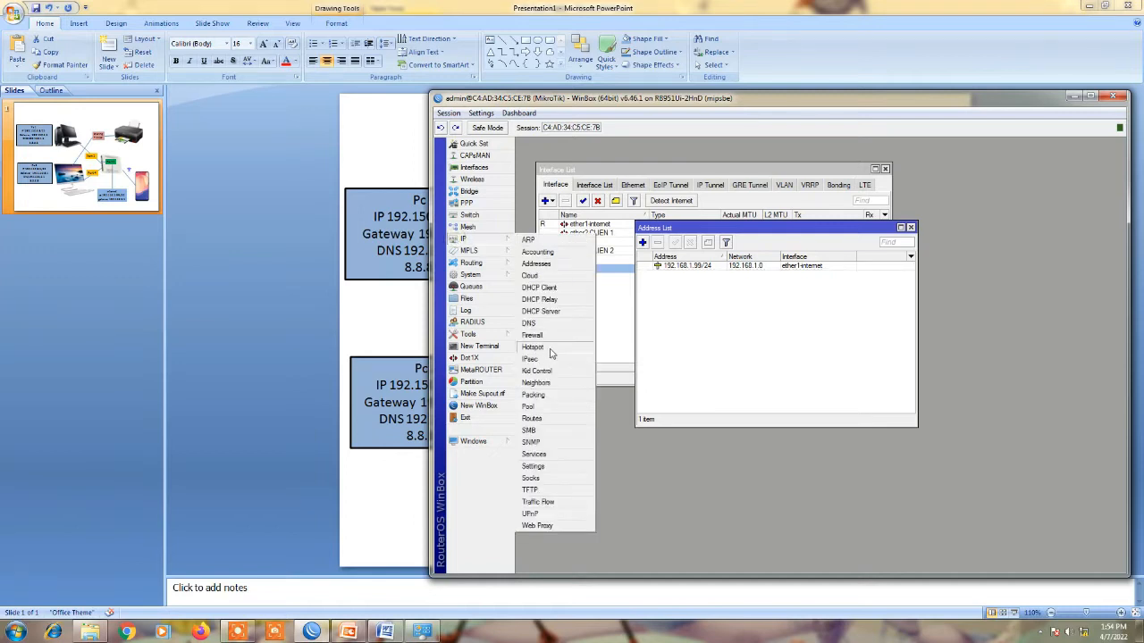
{"action": "left_click", "coordinate": [537, 419]}
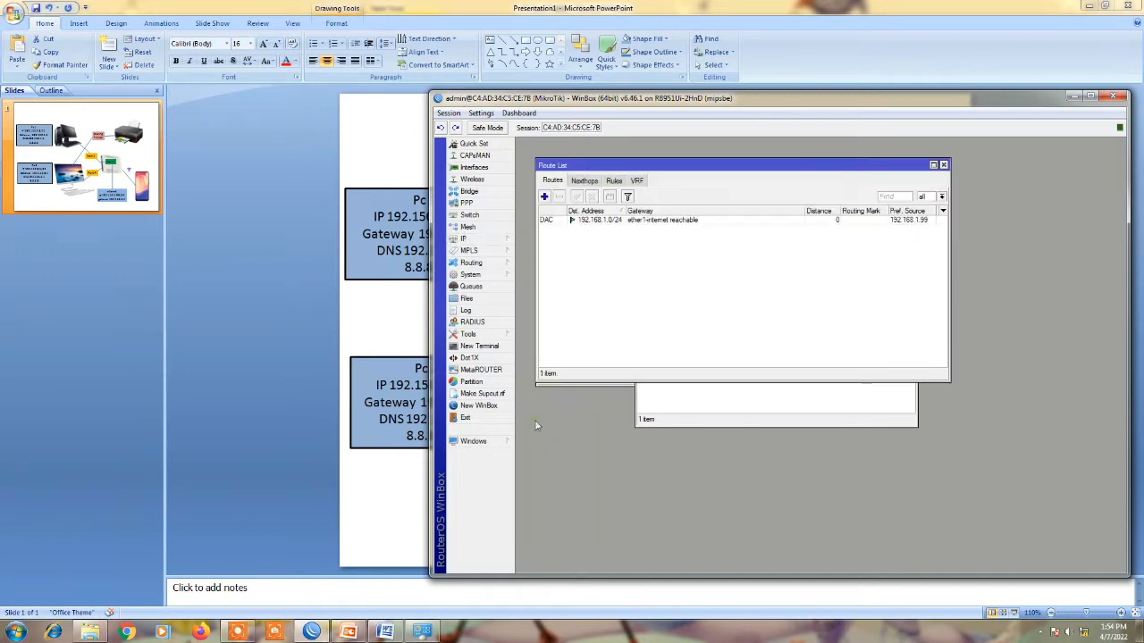
{"action": "left_click", "coordinate": [543, 196]}
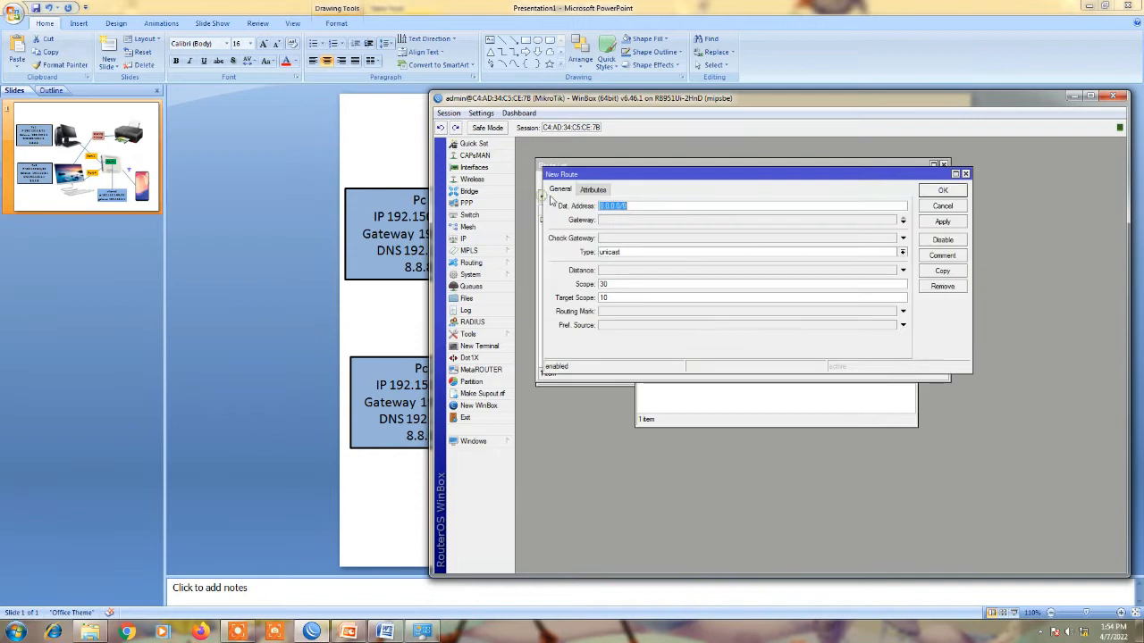
{"action": "left_click", "coordinate": [624, 221]}
{"action": "type", "text": "192.16"}
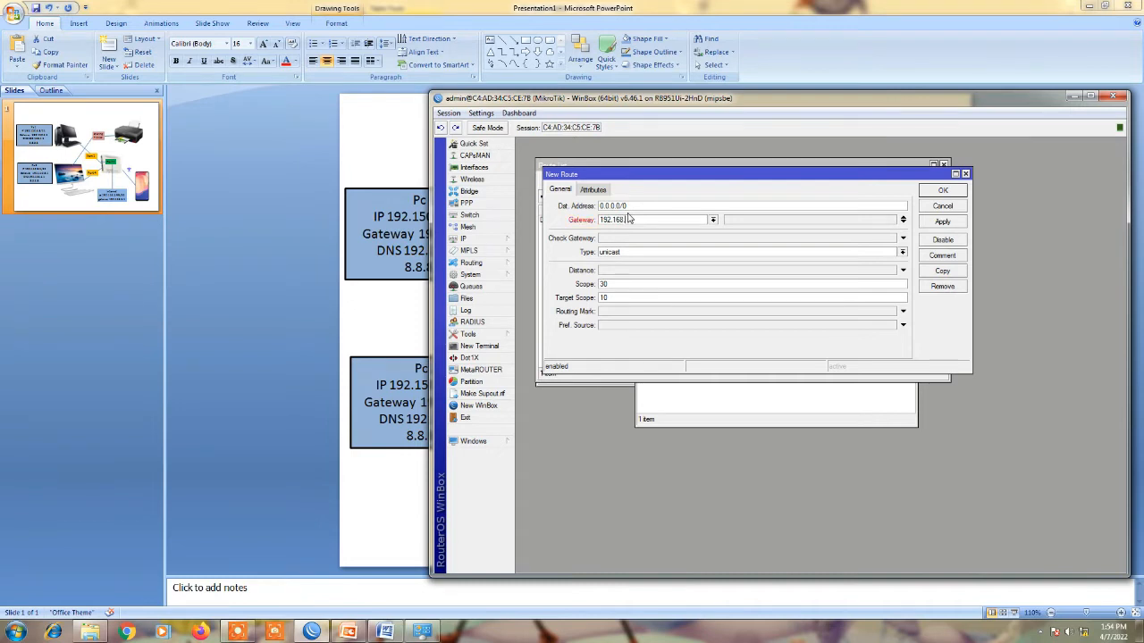
{"action": "type", "text": "8.1.1"}
{"action": "left_click", "coordinate": [348, 631]}
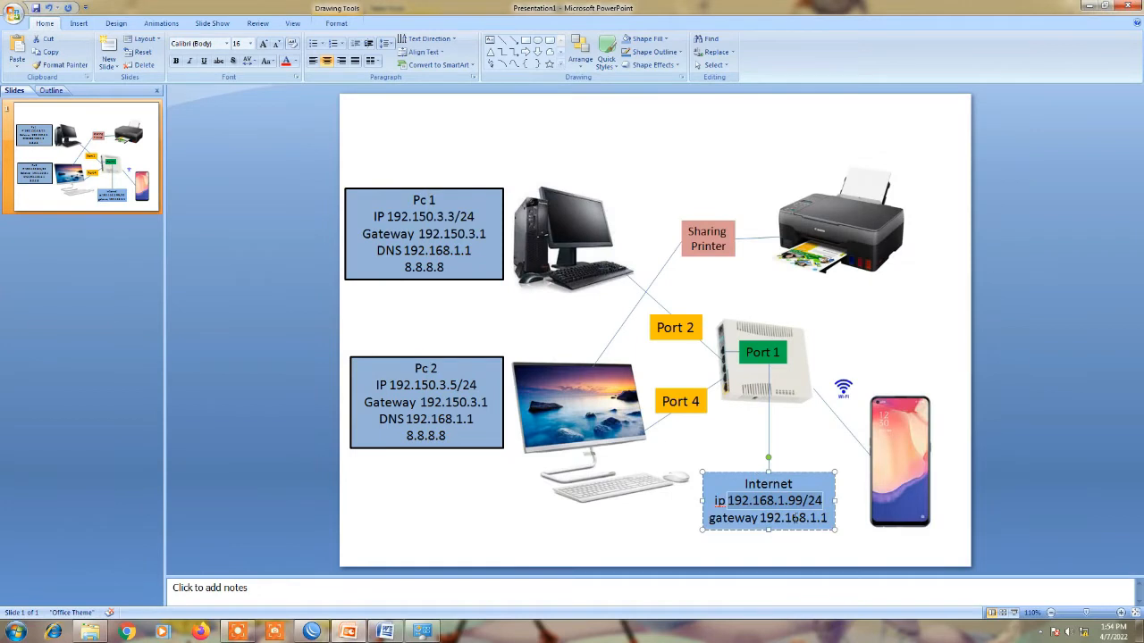
{"action": "left_click", "coordinate": [313, 631]}
{"action": "left_click", "coordinate": [941, 221]}
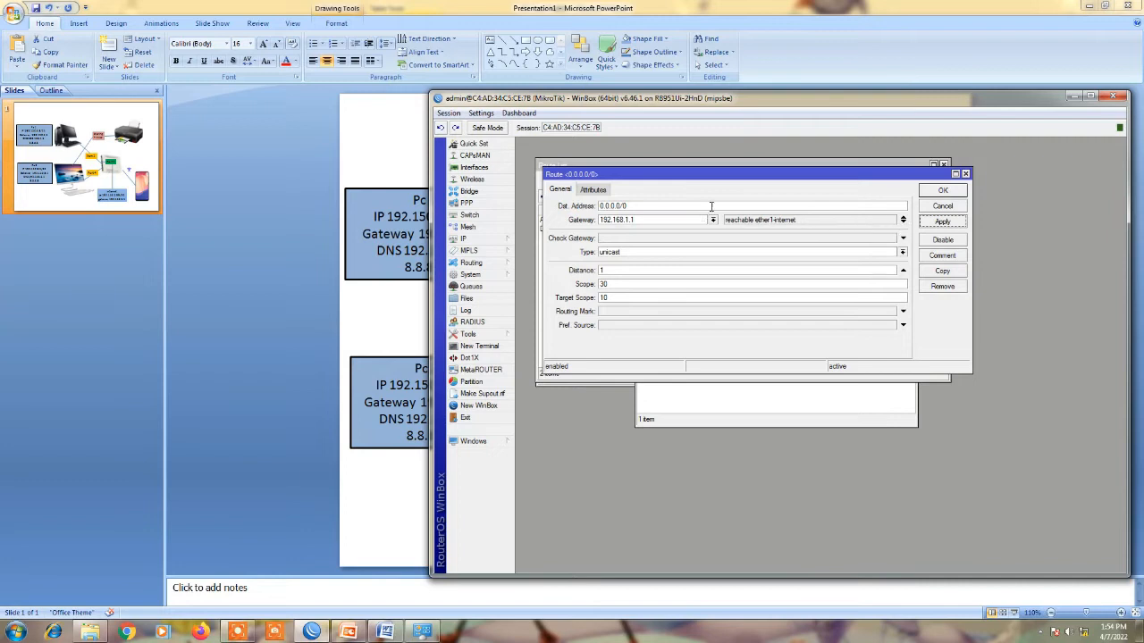
{"action": "left_click", "coordinate": [942, 191]}
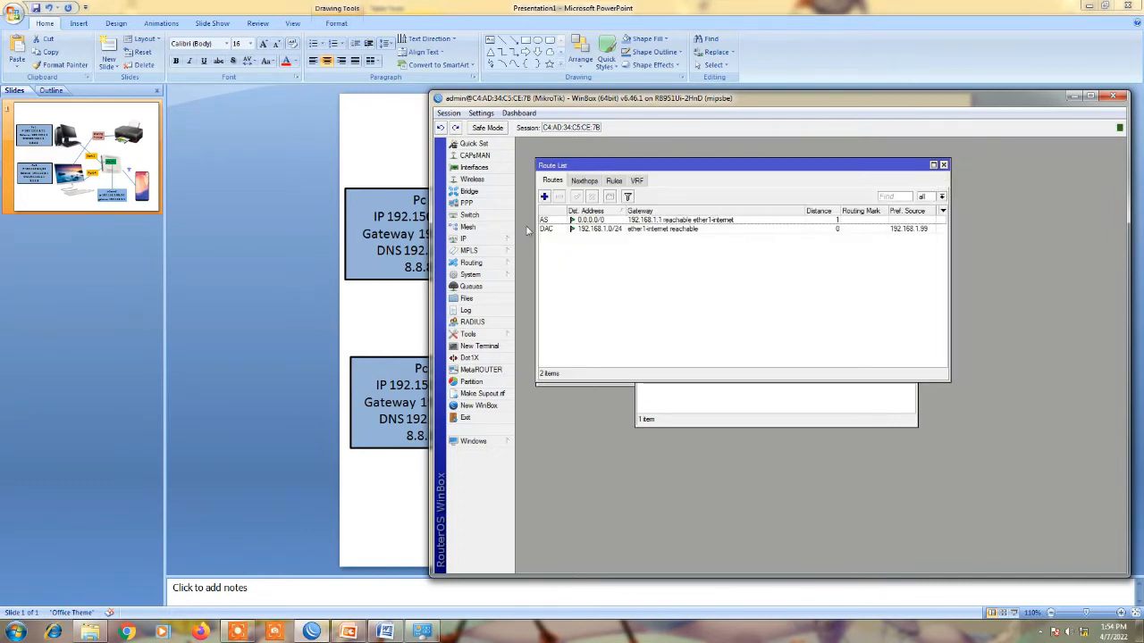
Enter 192.168.1.1 as the first server in the router's DNS settings, copying it from the Internet box's gateway in PowerPoint
{"action": "left_click", "coordinate": [480, 239]}
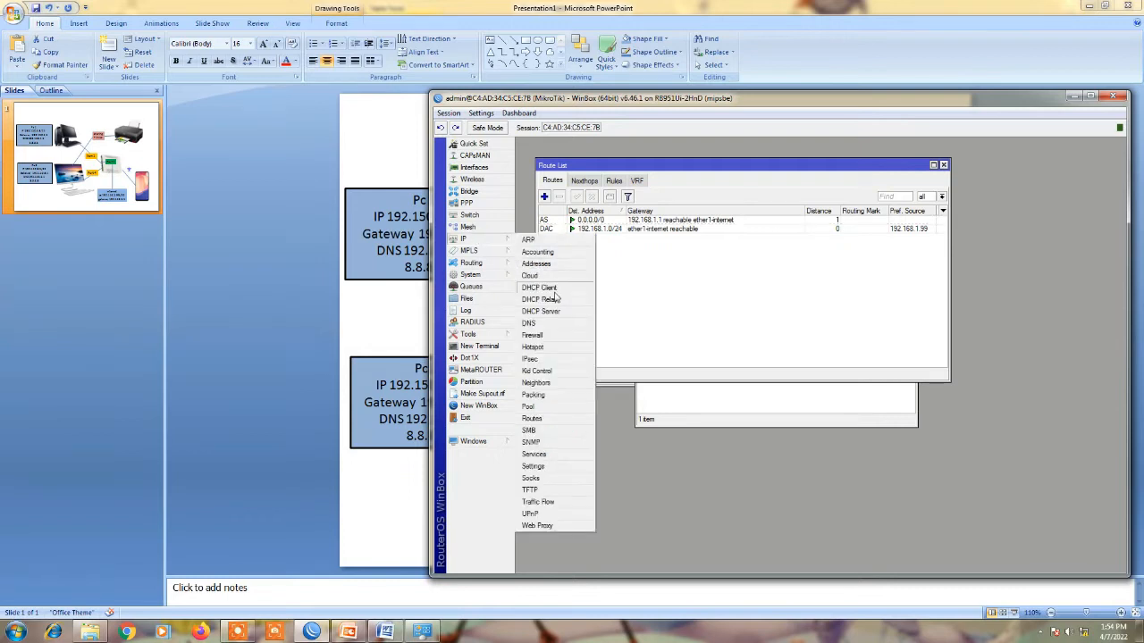
{"action": "left_click", "coordinate": [534, 323]}
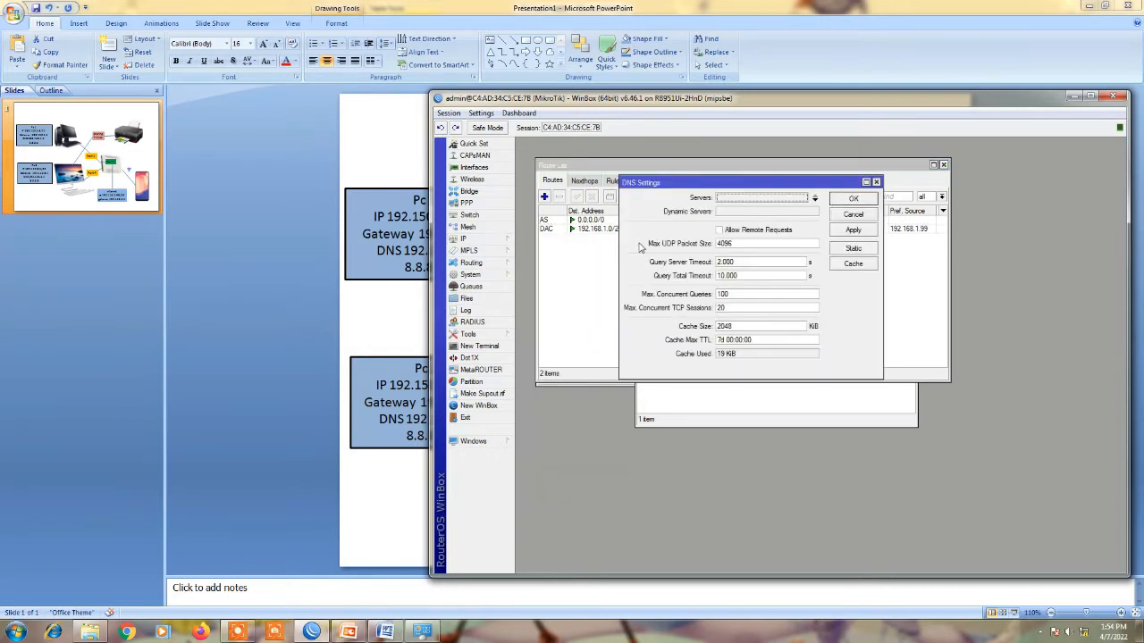
{"action": "left_click", "coordinate": [738, 198]}
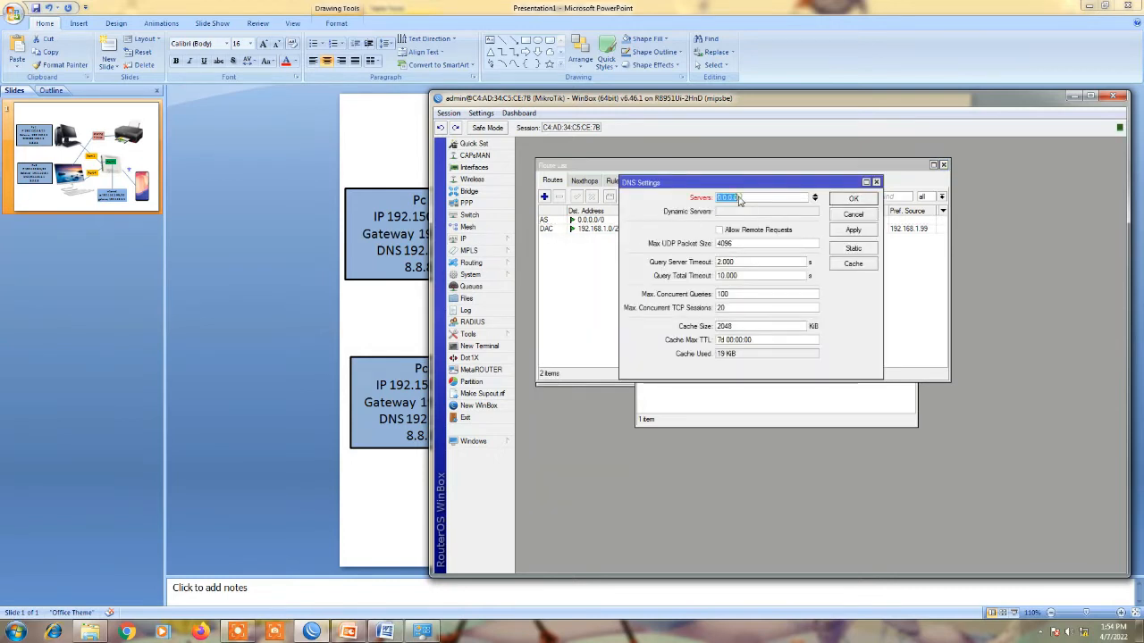
{"action": "left_click", "coordinate": [311, 630]}
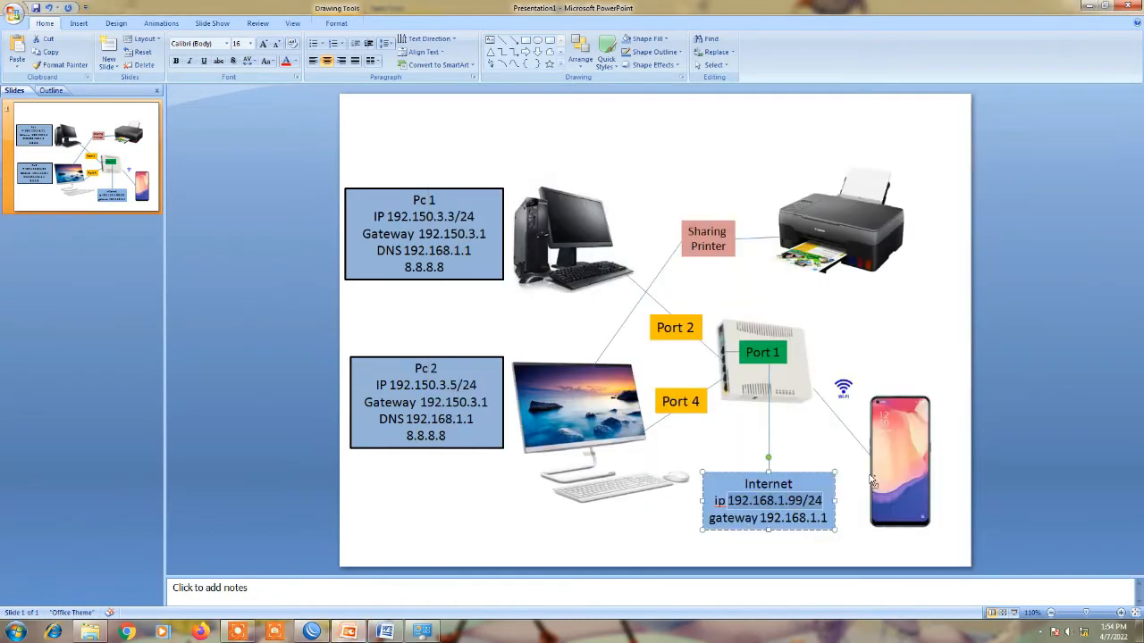
{"action": "left_click_drag", "start_coordinate": [829, 518], "coordinate": [758, 518]}
{"action": "key", "text": "ctrl+c"}
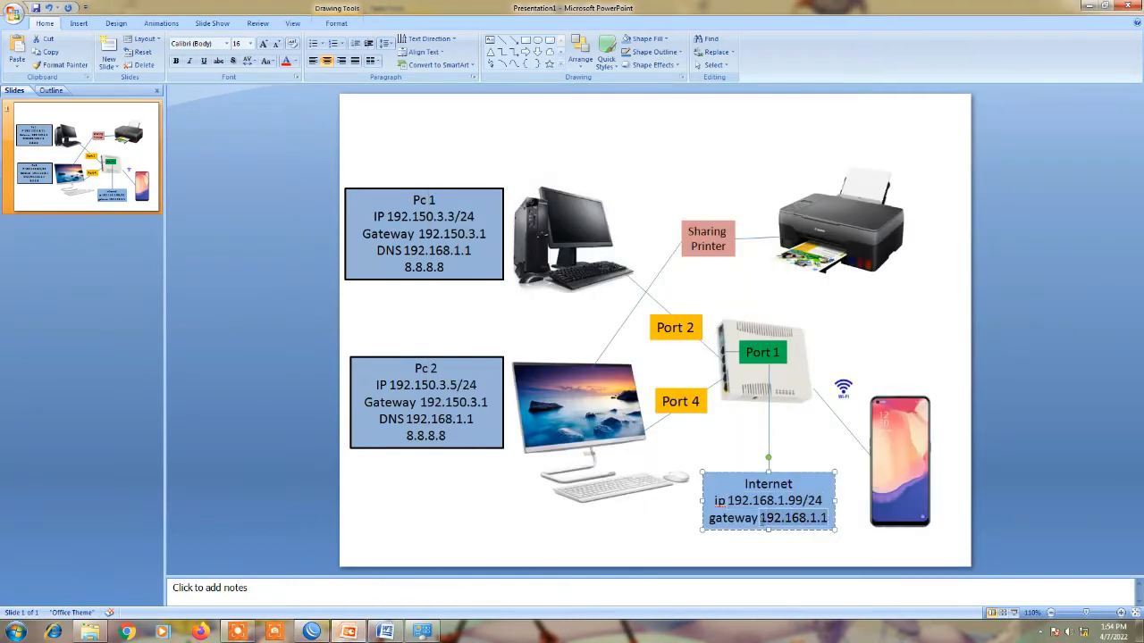
{"action": "left_click", "coordinate": [312, 629]}
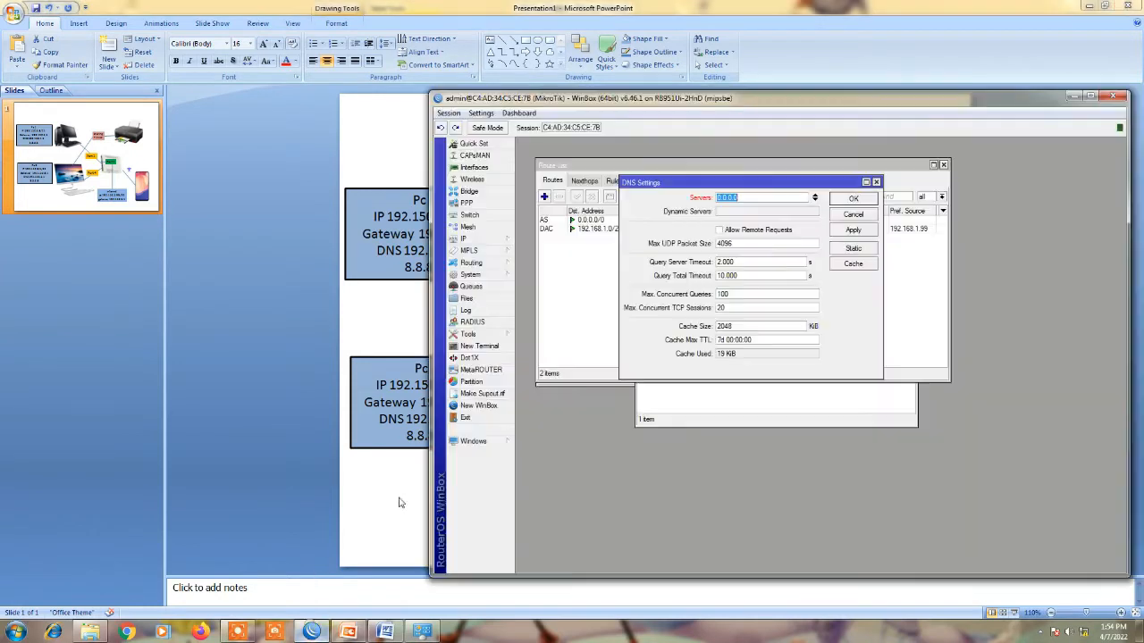
{"action": "key", "text": "ctrl+v"}
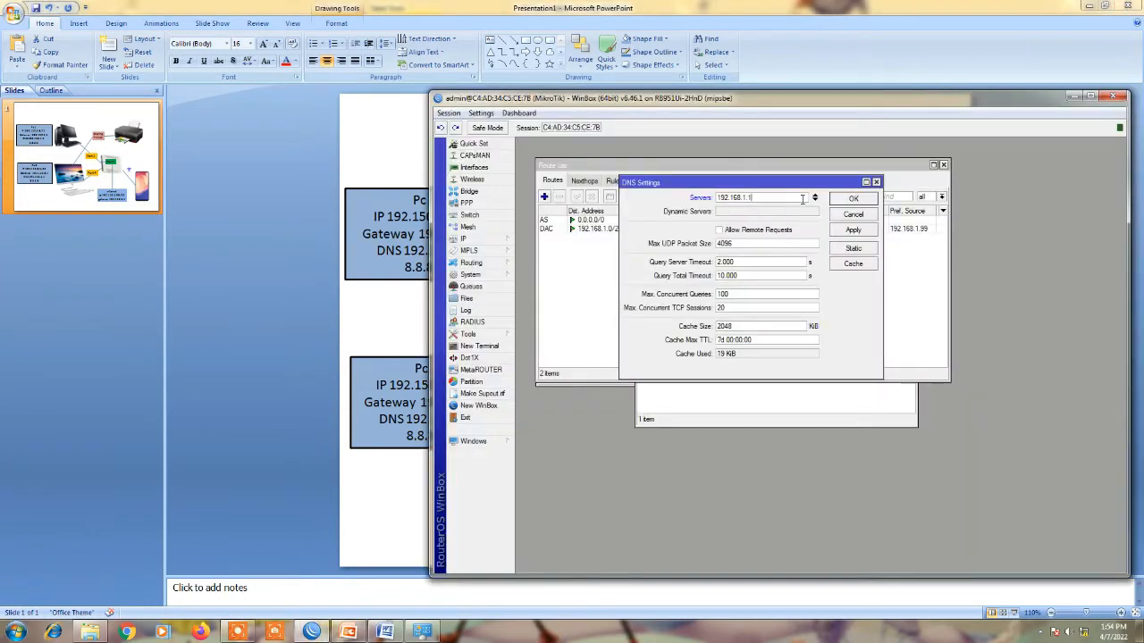
Add 8.8.8.8 as a second DNS server, allow remote requests, and apply the DNS settings
{"action": "left_click", "coordinate": [814, 200]}
{"action": "type", "text": "8.8.8.8"}
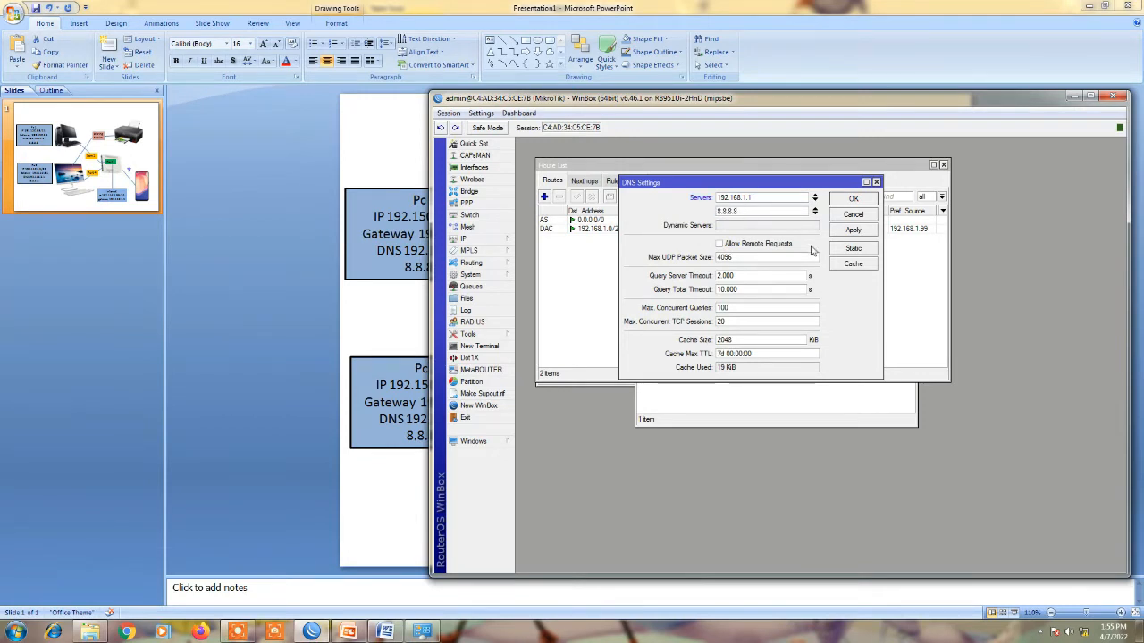
{"action": "left_click", "coordinate": [720, 244]}
{"action": "left_click", "coordinate": [853, 230]}
{"action": "left_click", "coordinate": [853, 198]}
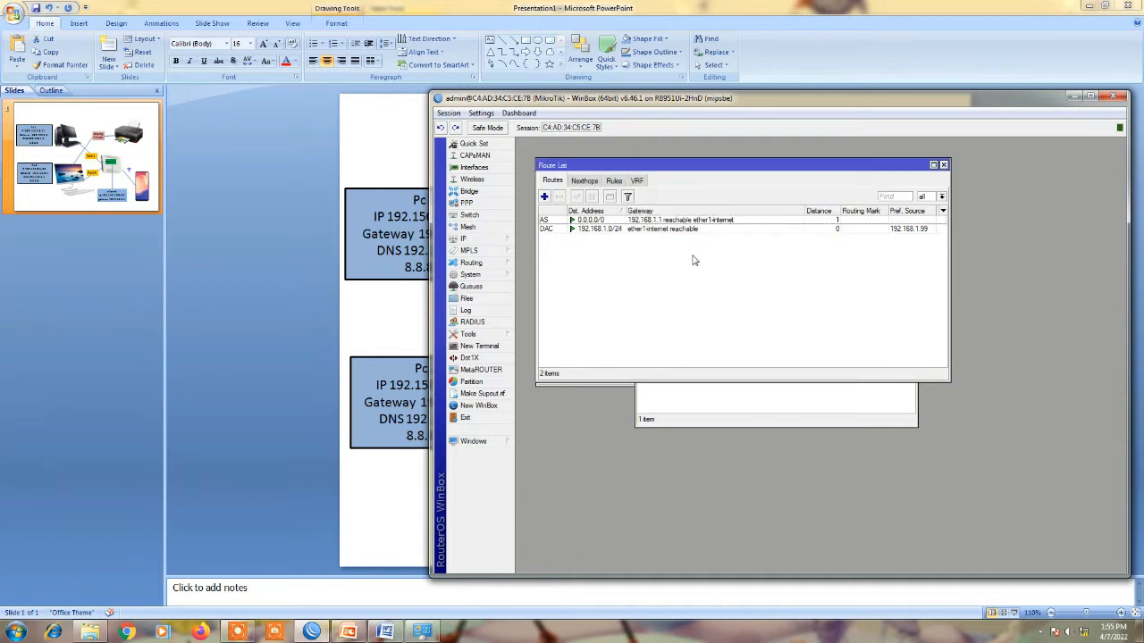
Test the router's internet connection by pinging detik.com from a new terminal
{"action": "left_click", "coordinate": [458, 346]}
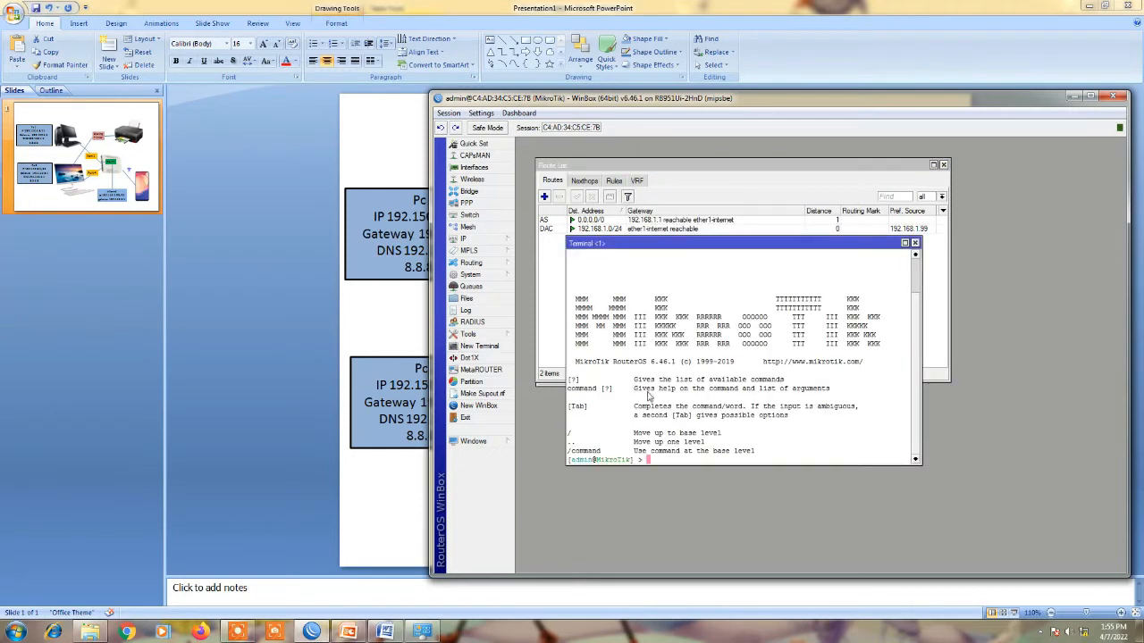
{"action": "type", "text": "ping detik.com"}
{"action": "key", "text": "Return"}
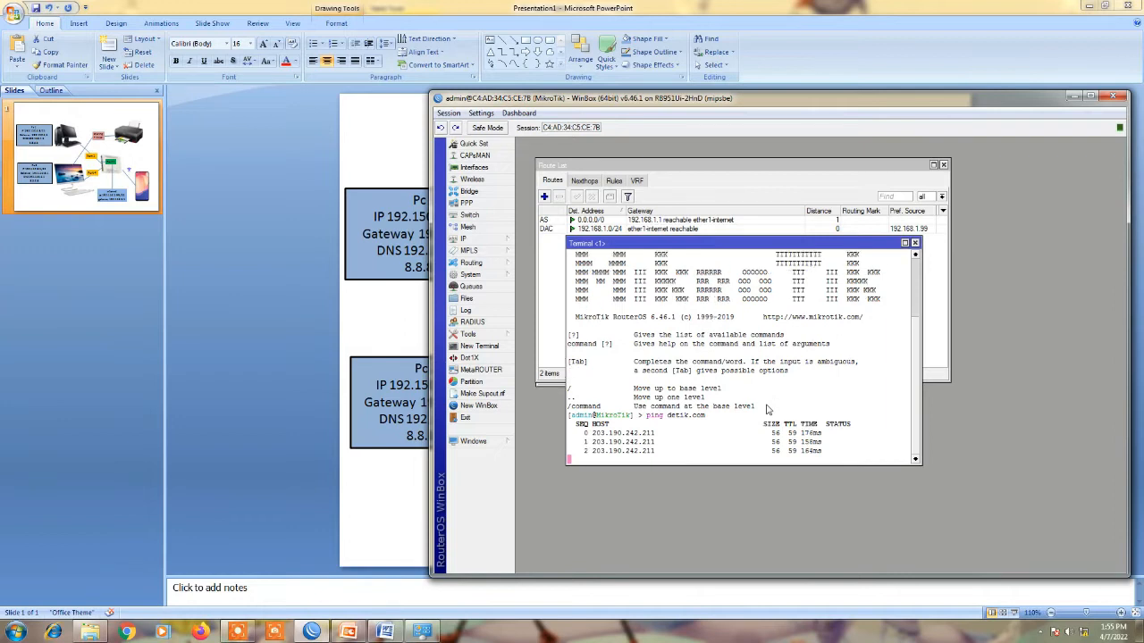
Stop the ping and start a new firewall NAT rule with chain srcnat and out interface ether1-internet
{"action": "key", "text": "ctrl+c"}
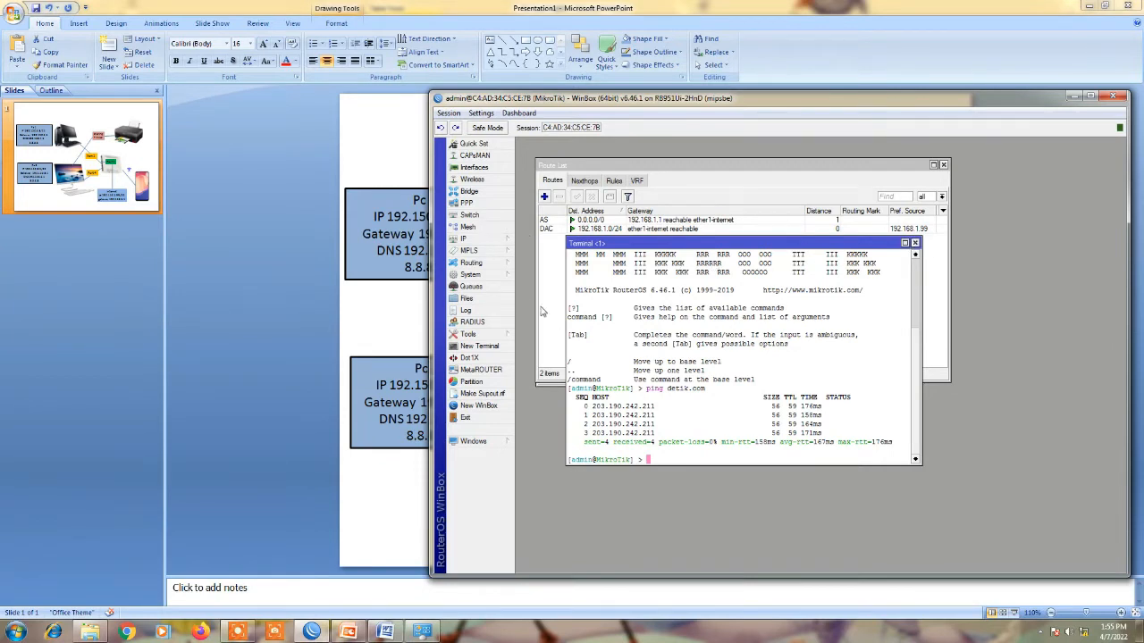
{"action": "left_click", "coordinate": [471, 240]}
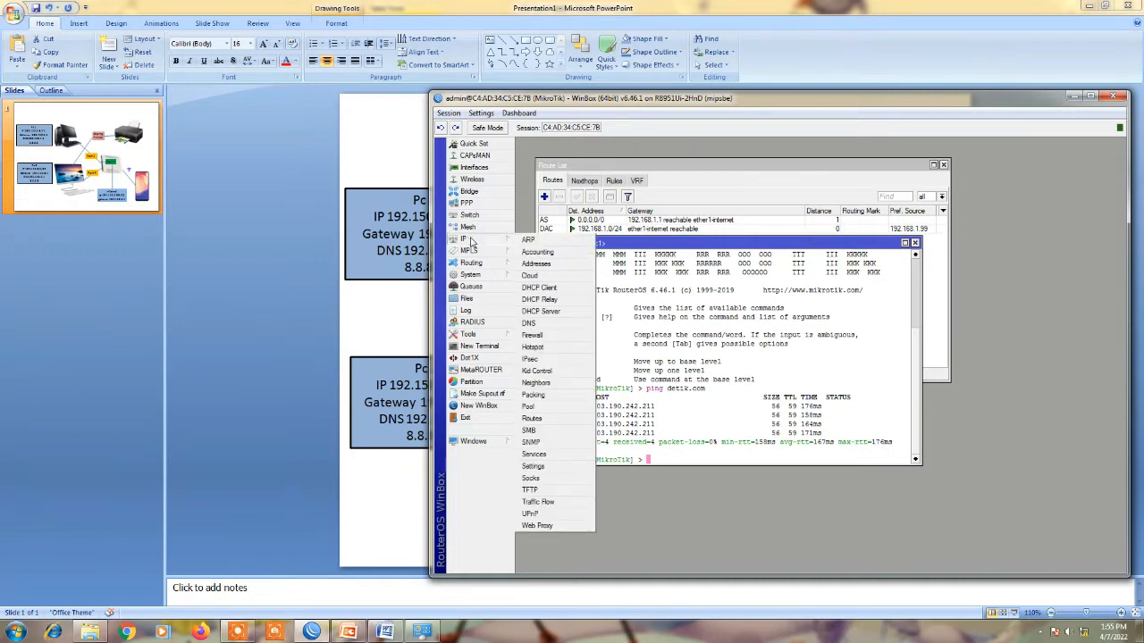
{"action": "left_click", "coordinate": [546, 336]}
{"action": "left_click", "coordinate": [536, 184]}
{"action": "left_click", "coordinate": [572, 186]}
{"action": "left_click", "coordinate": [525, 200]}
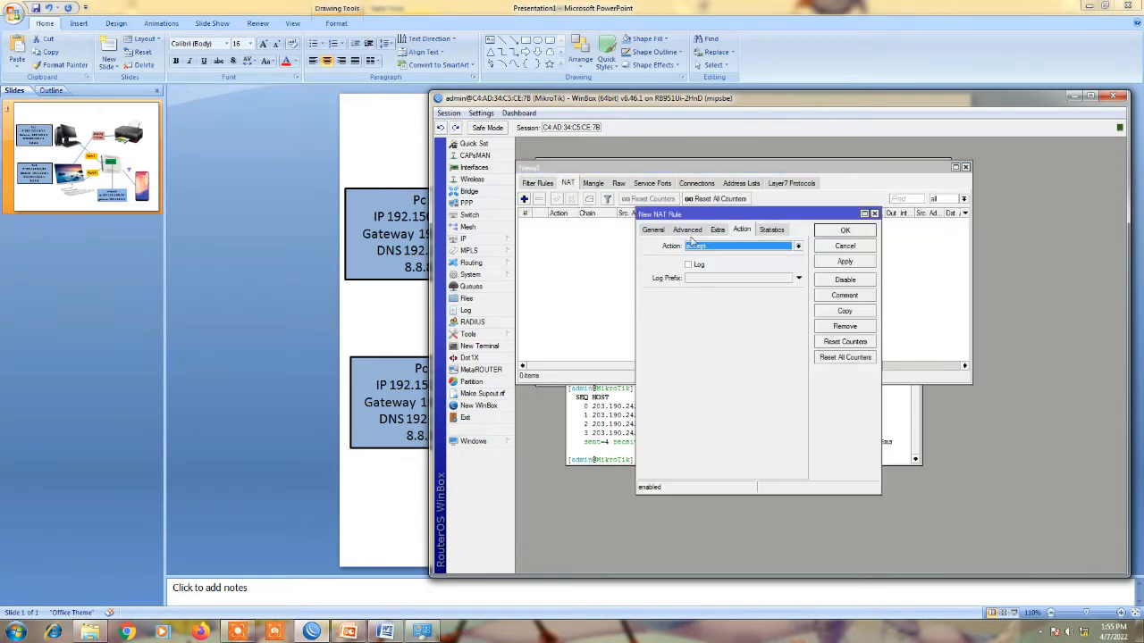
{"action": "left_click", "coordinate": [653, 230]}
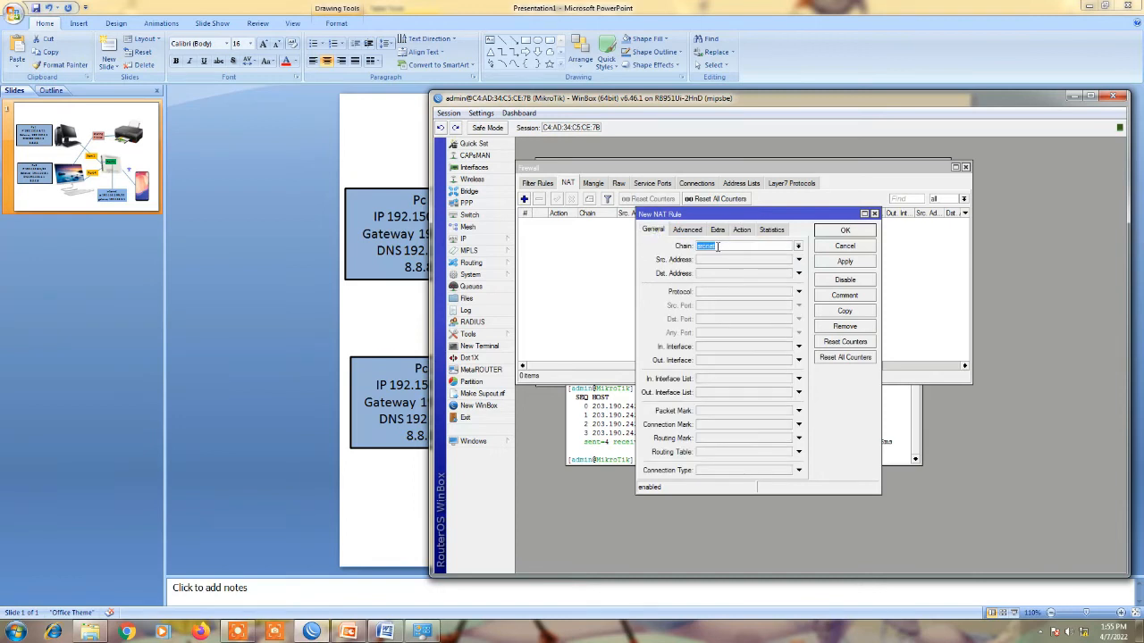
{"action": "left_click", "coordinate": [715, 361]}
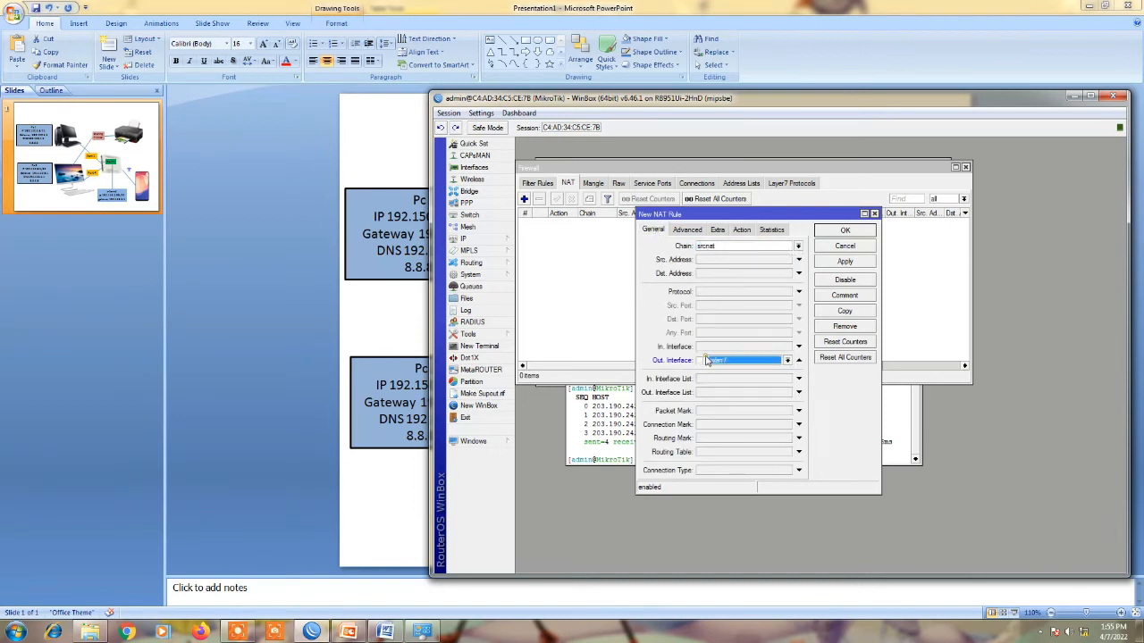
{"action": "left_click", "coordinate": [719, 361]}
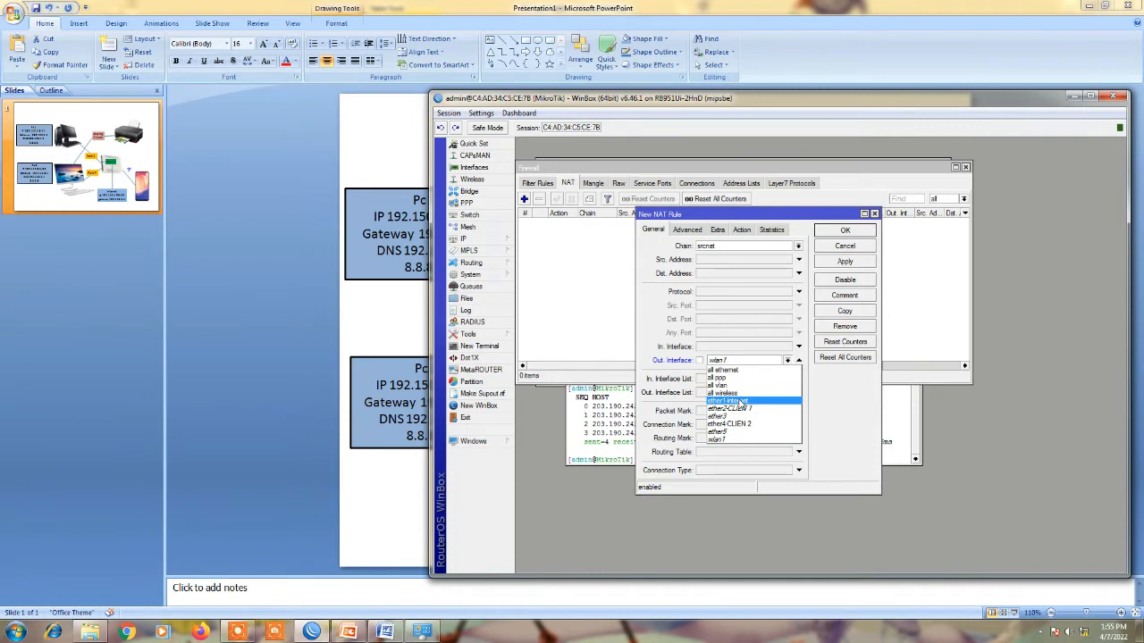
{"action": "left_click", "coordinate": [730, 401]}
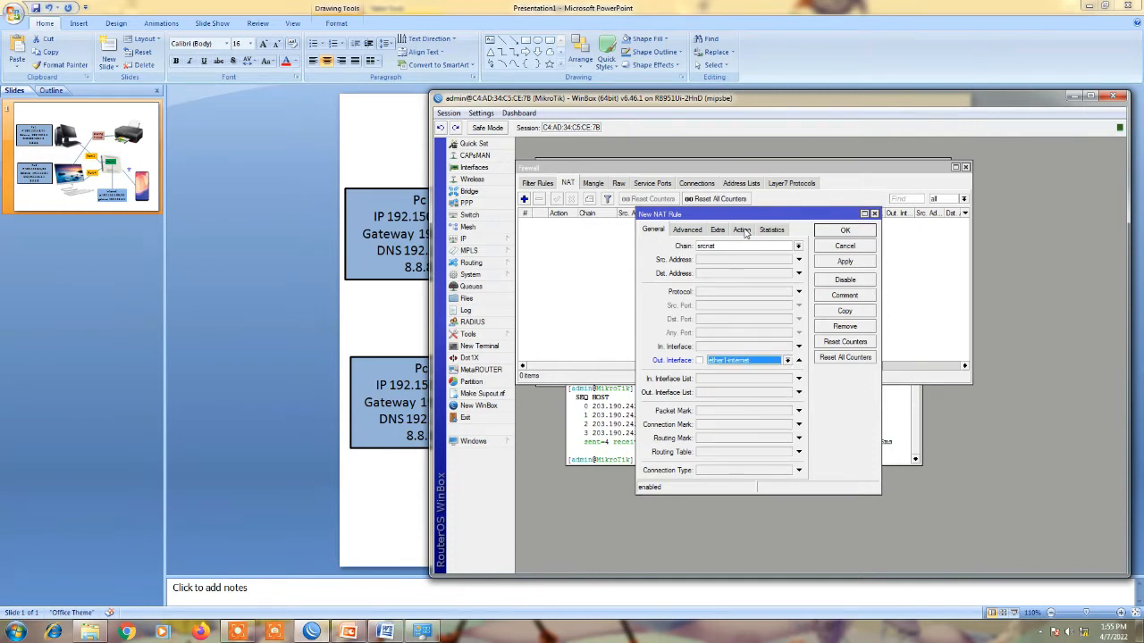
Set the NAT rule's action to masquerade, comment it as INTERNET, and save the rule
{"action": "left_click", "coordinate": [742, 230]}
{"action": "left_click", "coordinate": [741, 247]}
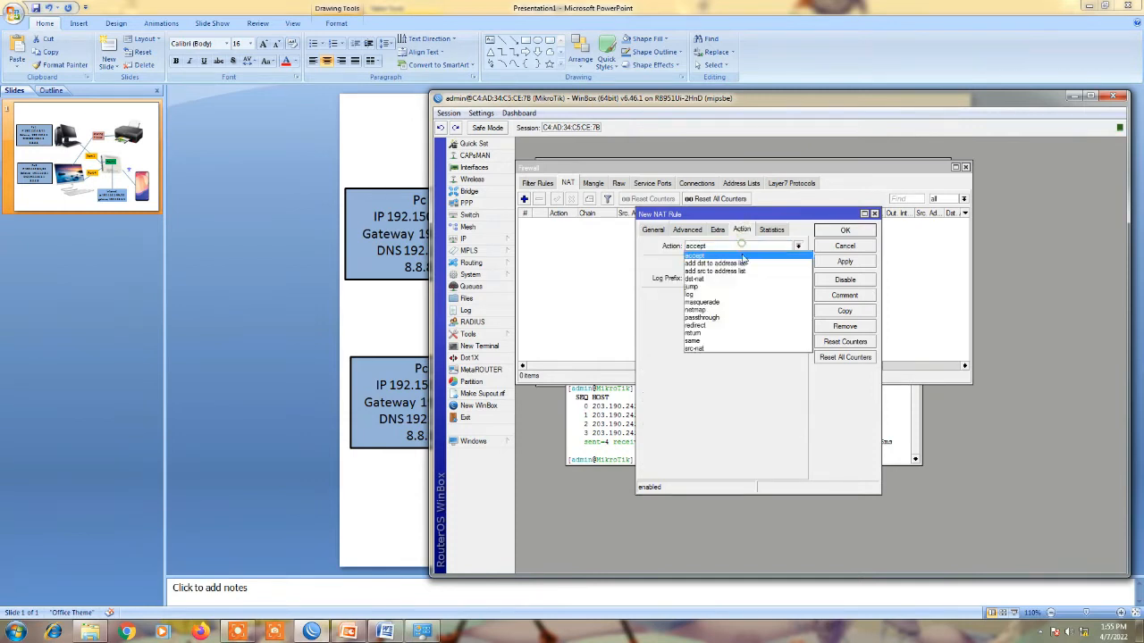
{"action": "left_click", "coordinate": [715, 302]}
{"action": "left_click", "coordinate": [849, 262]}
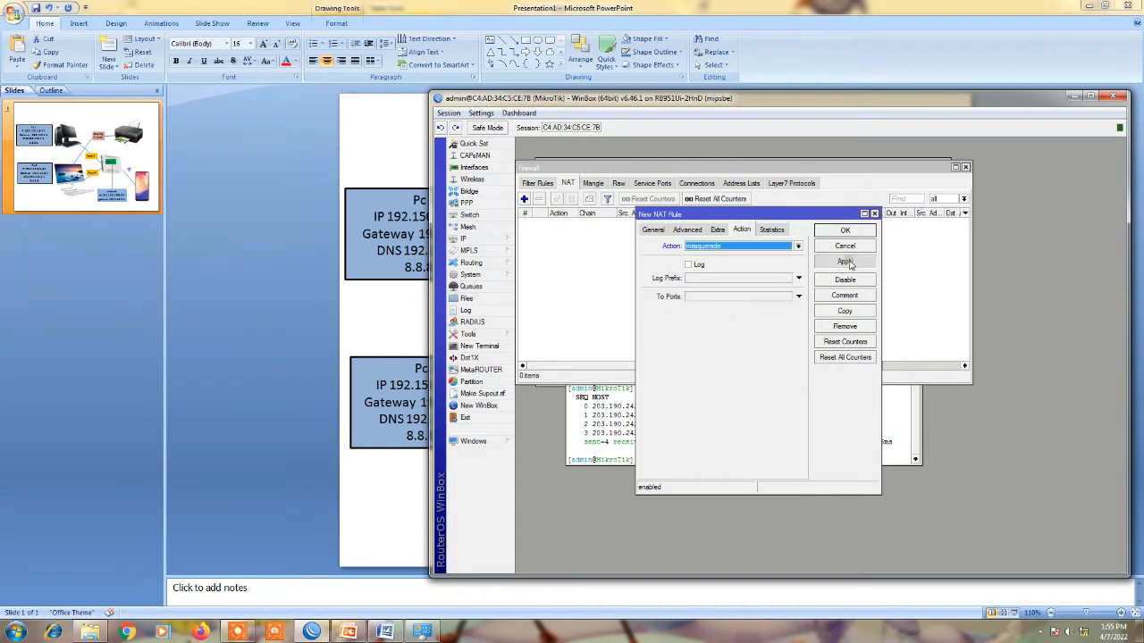
{"action": "left_click", "coordinate": [853, 297]}
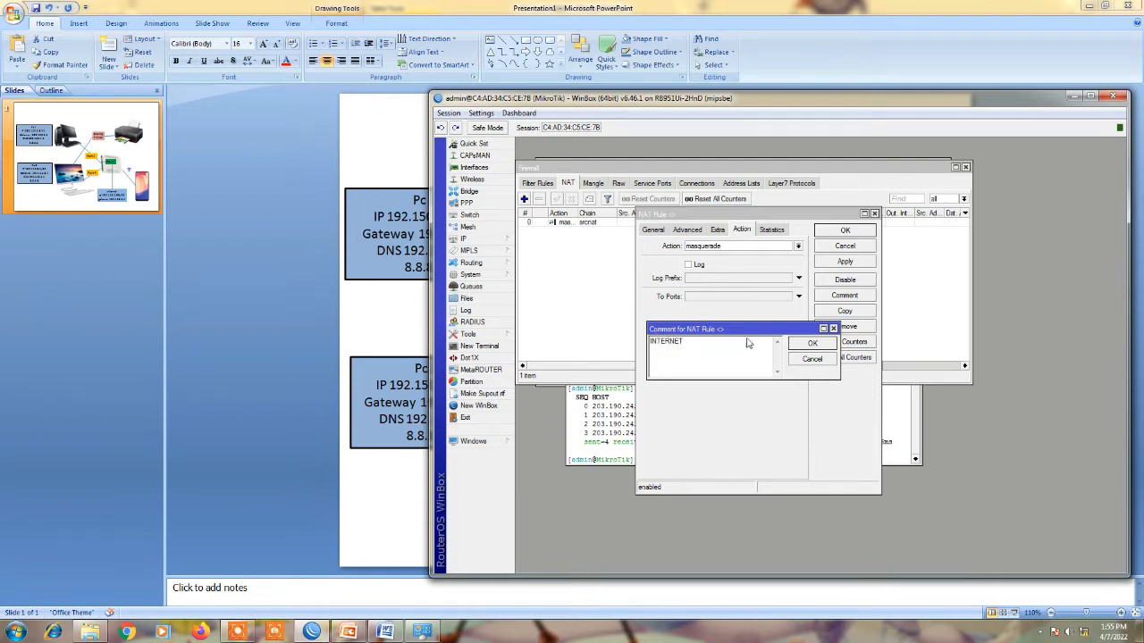
{"action": "left_click", "coordinate": [798, 349]}
{"action": "left_click", "coordinate": [846, 231]}
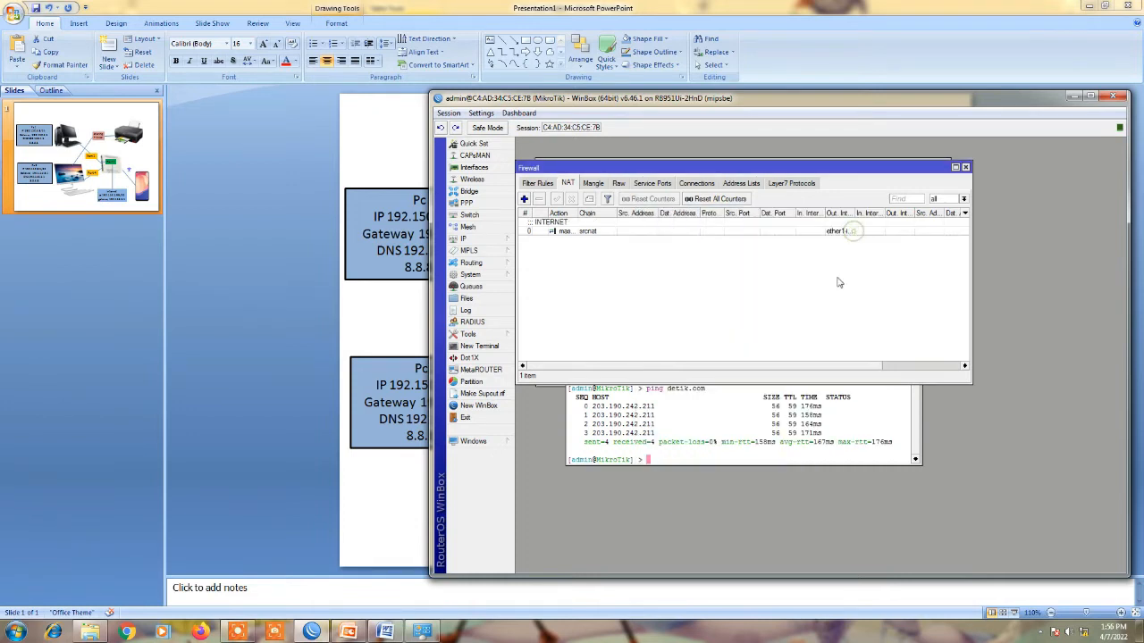
Close the Firewall, Terminal and Route List windows
{"action": "left_click", "coordinate": [965, 168]}
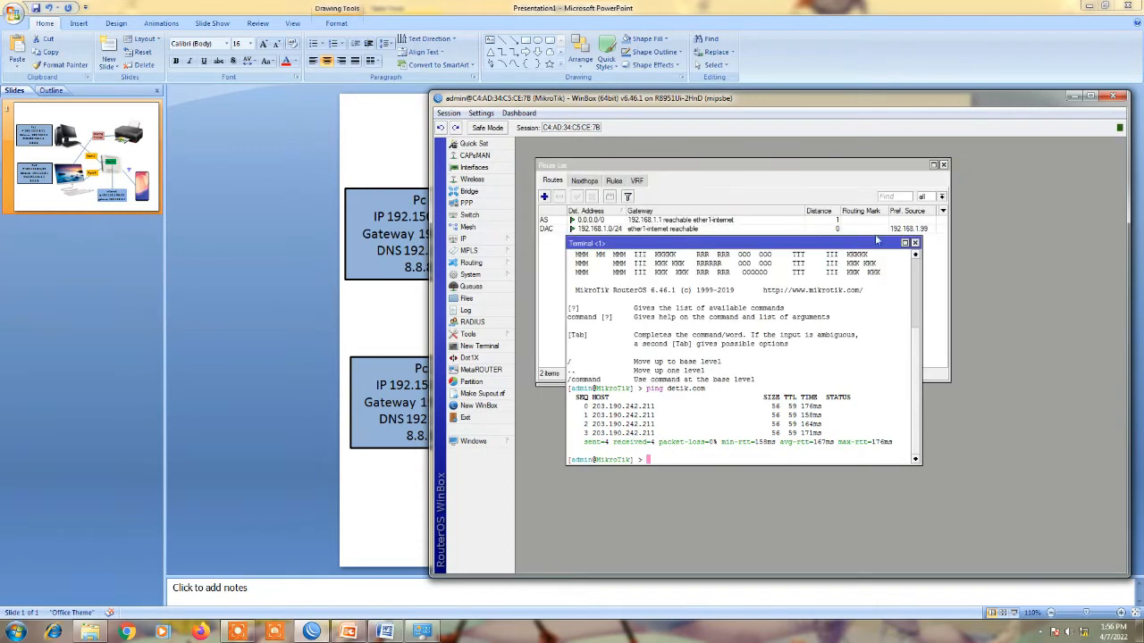
{"action": "left_click", "coordinate": [915, 242]}
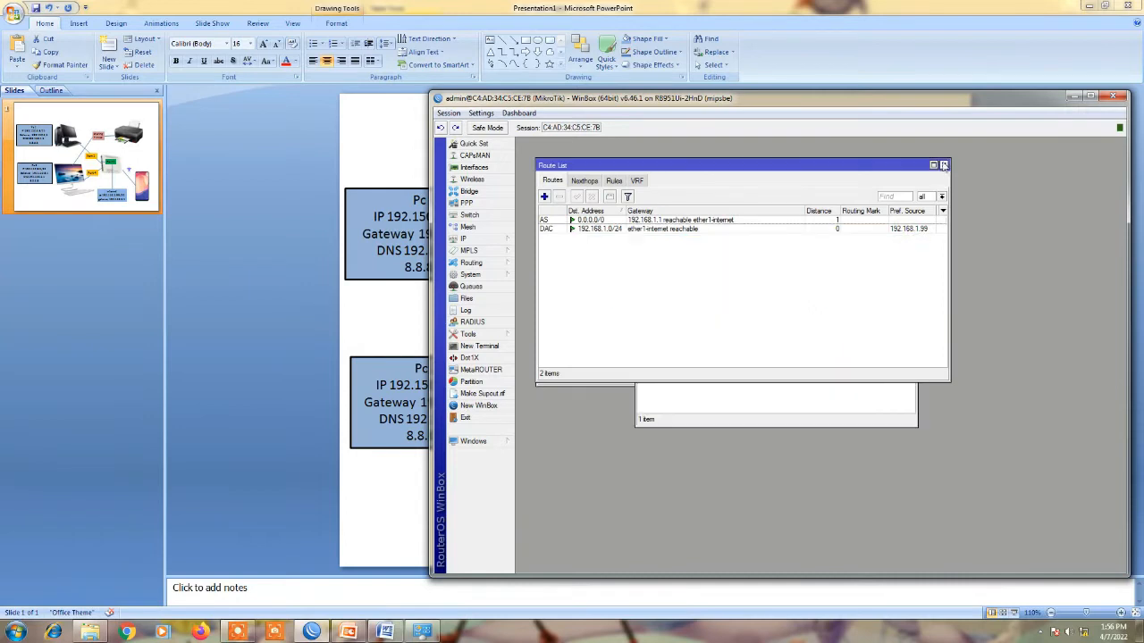
{"action": "left_click", "coordinate": [944, 167]}
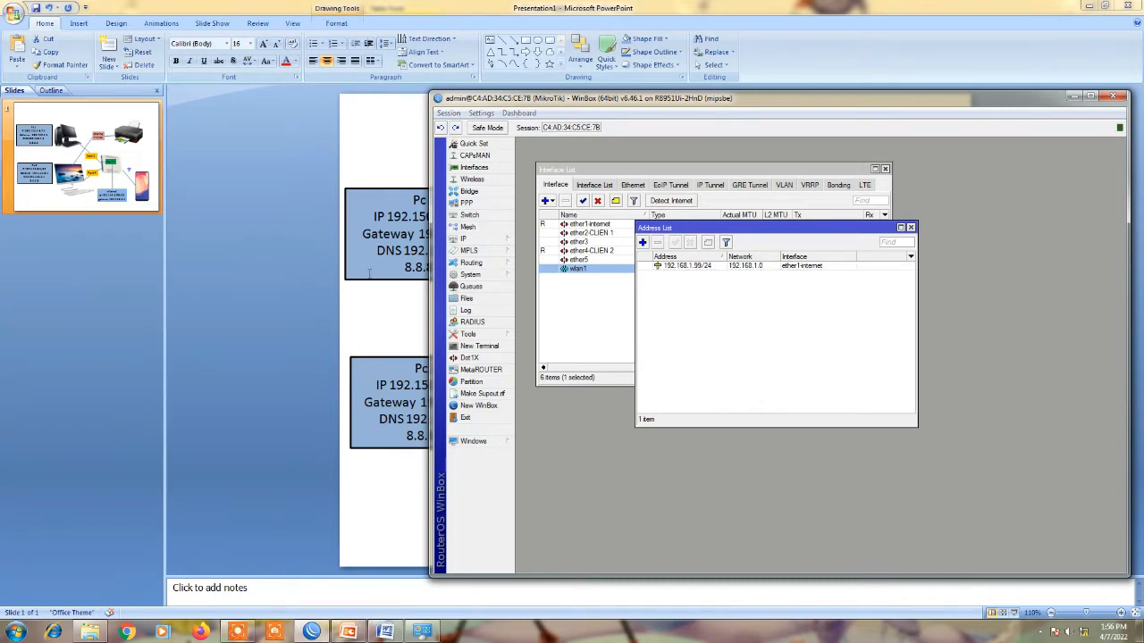
Examine the PowerPoint diagram for the Pc 1 and Pc 2 addresses, their shared gateway, and router ports 2 and 4
{"action": "left_click", "coordinate": [375, 315]}
{"action": "left_click", "coordinate": [378, 381]}
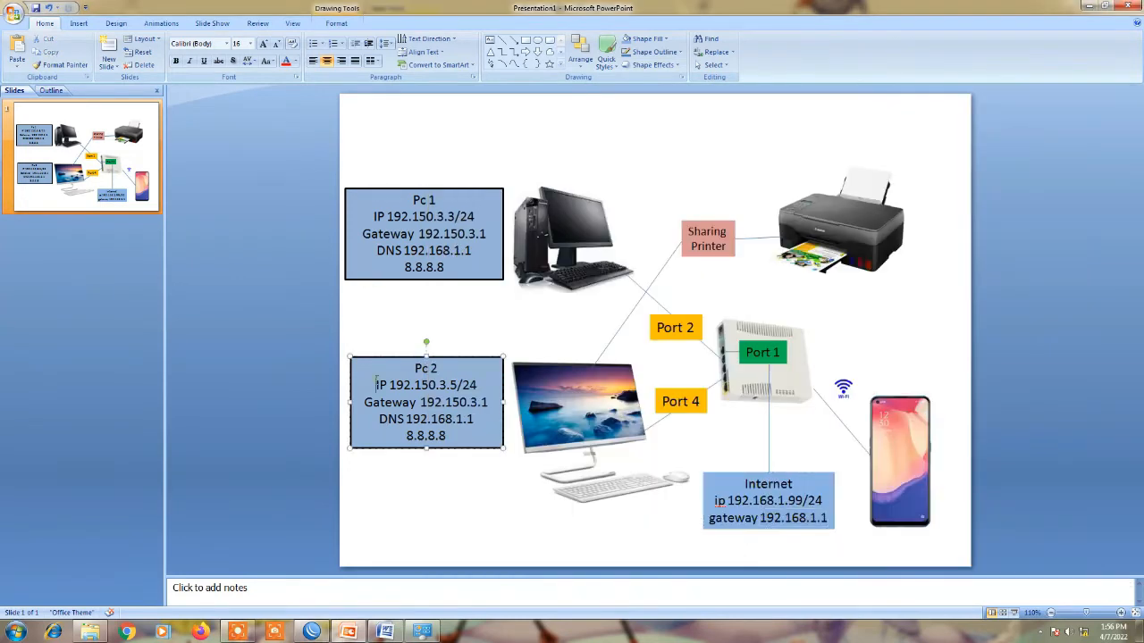
{"action": "left_click", "coordinate": [686, 328]}
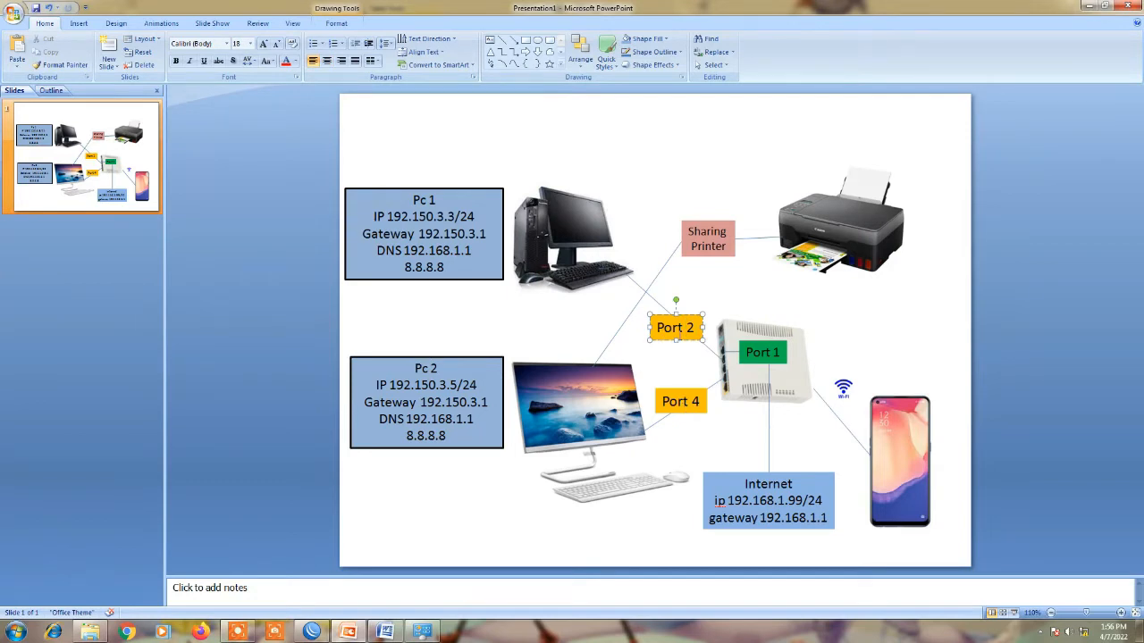
{"action": "left_click", "coordinate": [679, 400]}
{"action": "left_click_drag", "start_coordinate": [488, 402], "coordinate": [418, 403]}
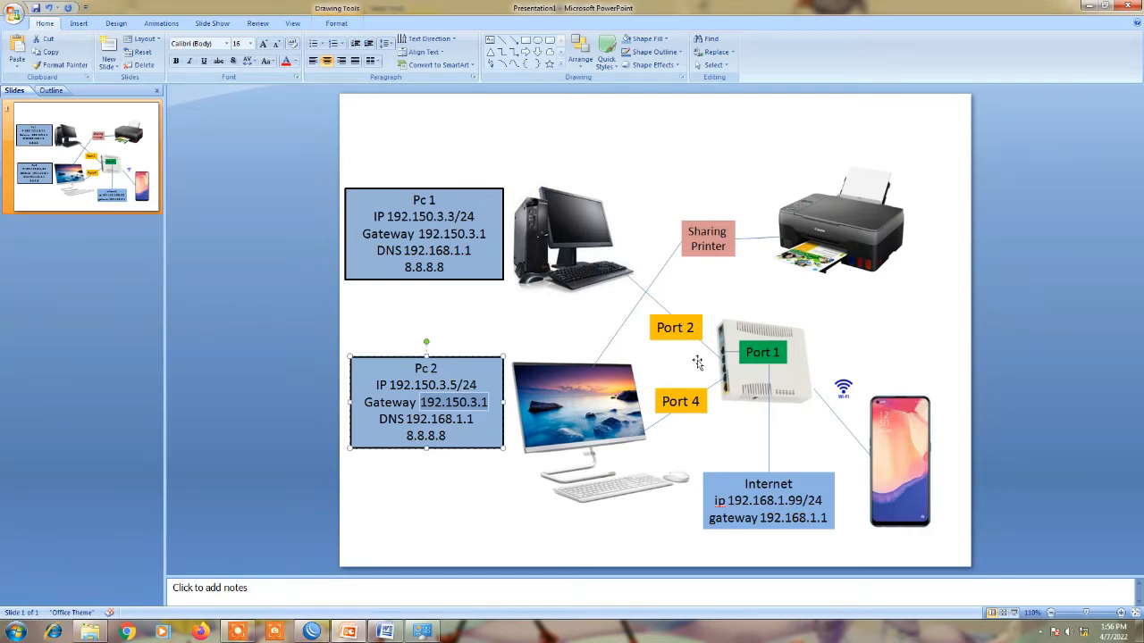
{"action": "left_click", "coordinate": [477, 266]}
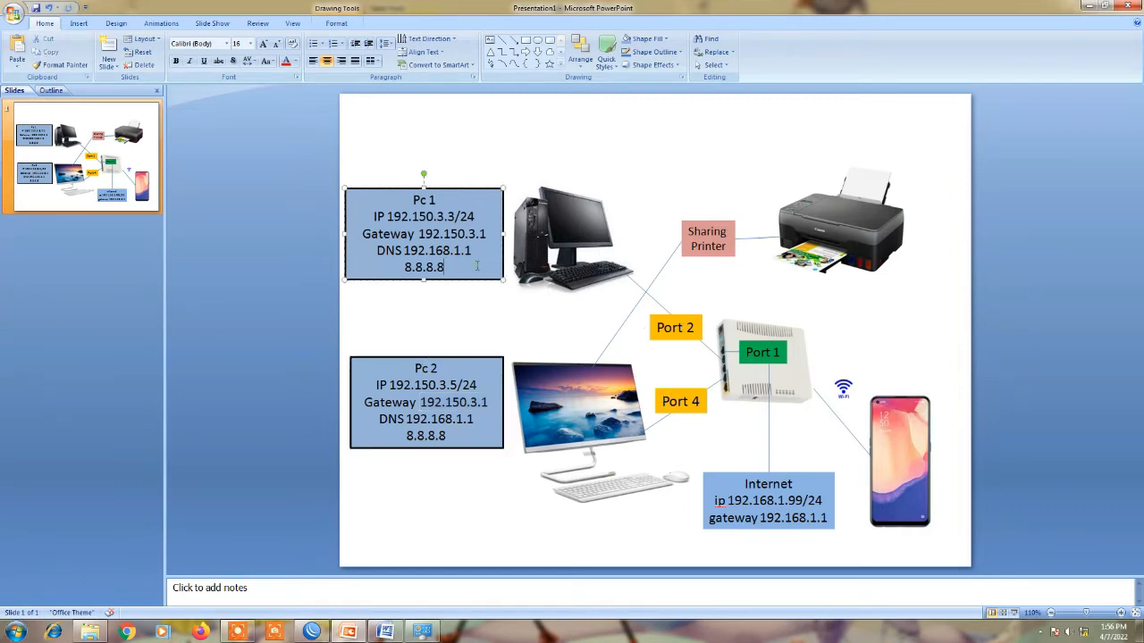
{"action": "left_click", "coordinate": [489, 341]}
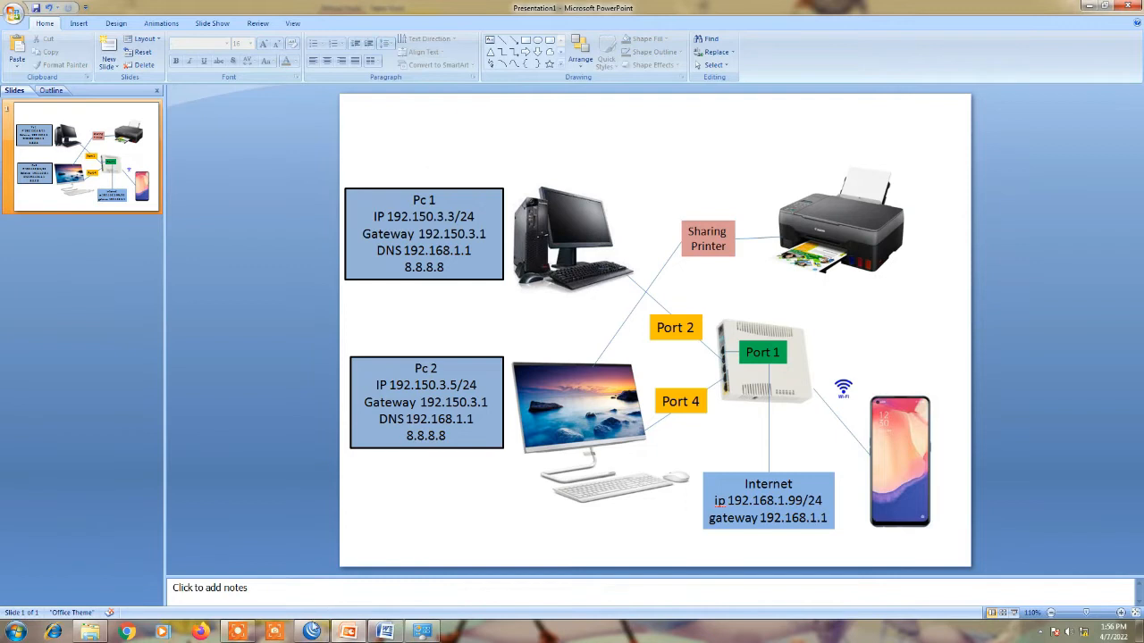
Switch back to WinBox and create a bridge interface named LAN
{"action": "left_click", "coordinate": [311, 633]}
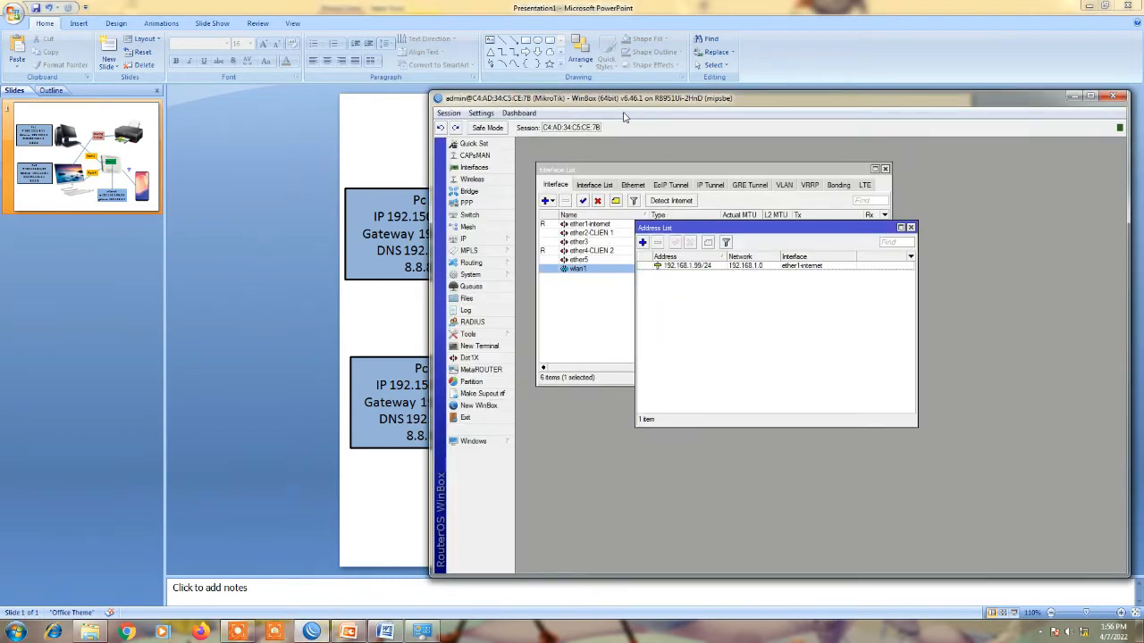
{"action": "left_click", "coordinate": [470, 191]}
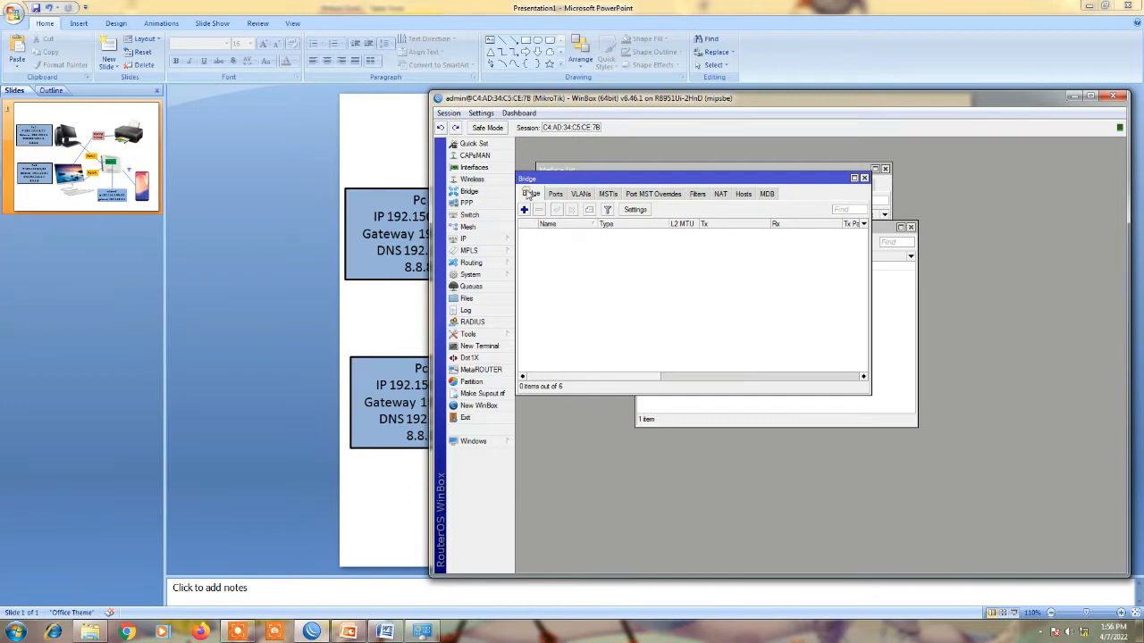
{"action": "left_click", "coordinate": [523, 210]}
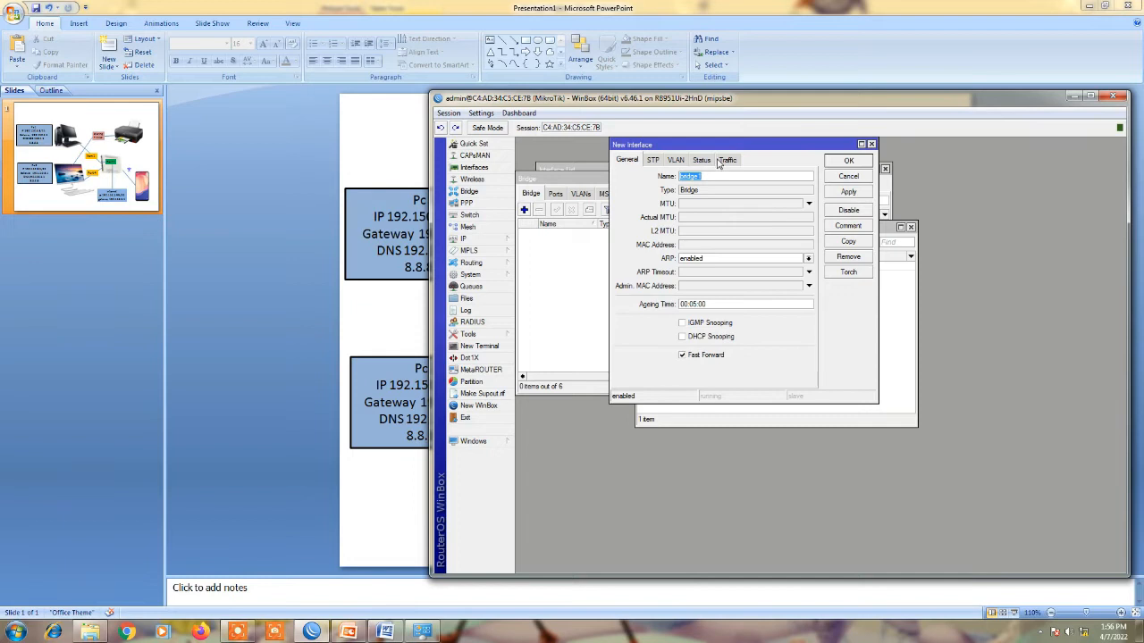
{"action": "type", "text": "LAN"}
{"action": "left_click", "coordinate": [848, 191]}
{"action": "left_click", "coordinate": [847, 161]}
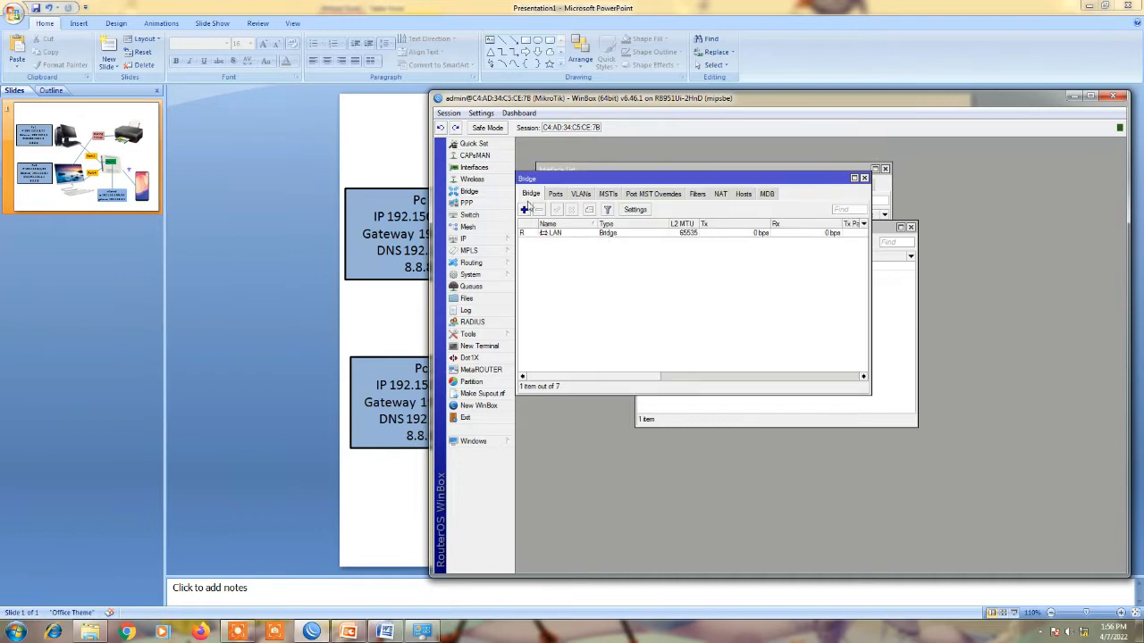
Add interface ether2-CLIEN 1 as a port of the LAN bridge
{"action": "left_click", "coordinate": [555, 195]}
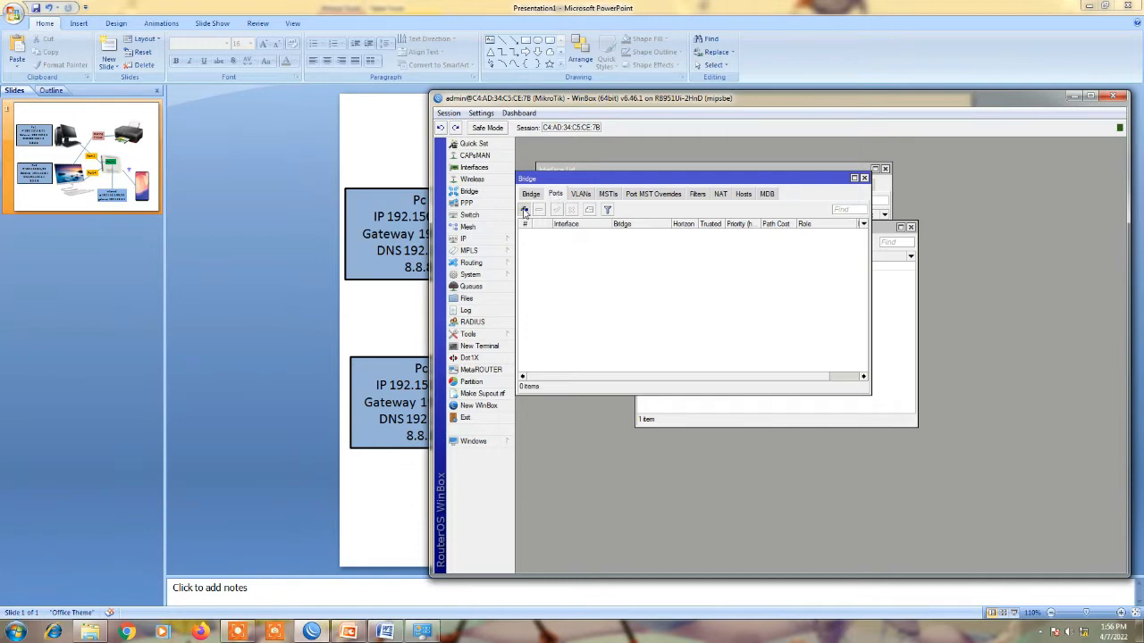
{"action": "left_click", "coordinate": [524, 210]}
{"action": "left_click", "coordinate": [728, 215]}
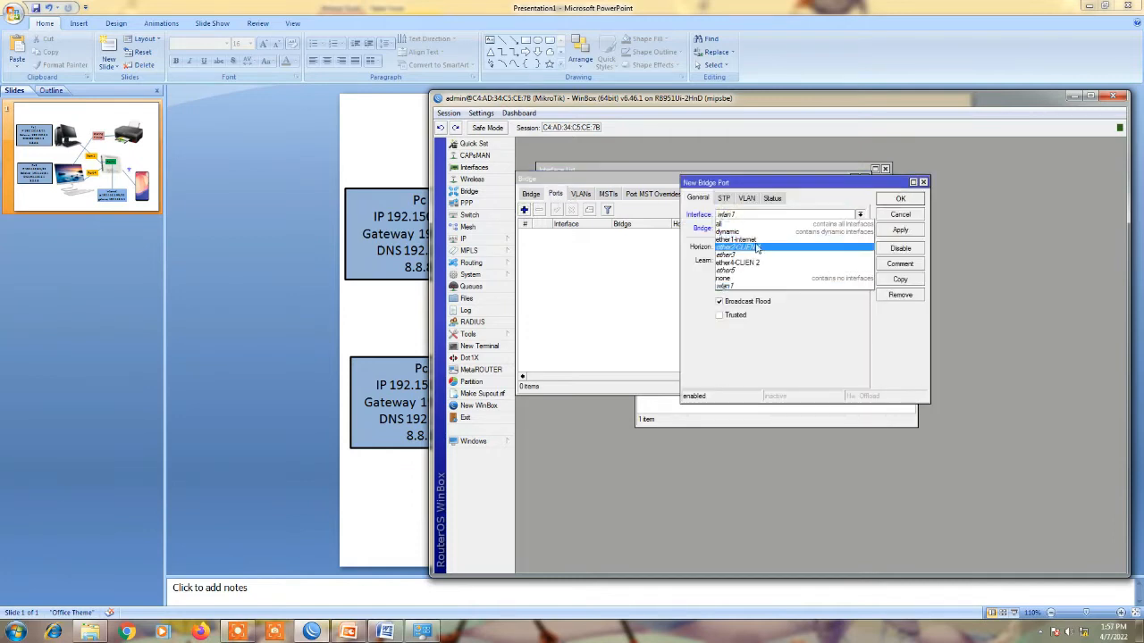
{"action": "left_click", "coordinate": [823, 247]}
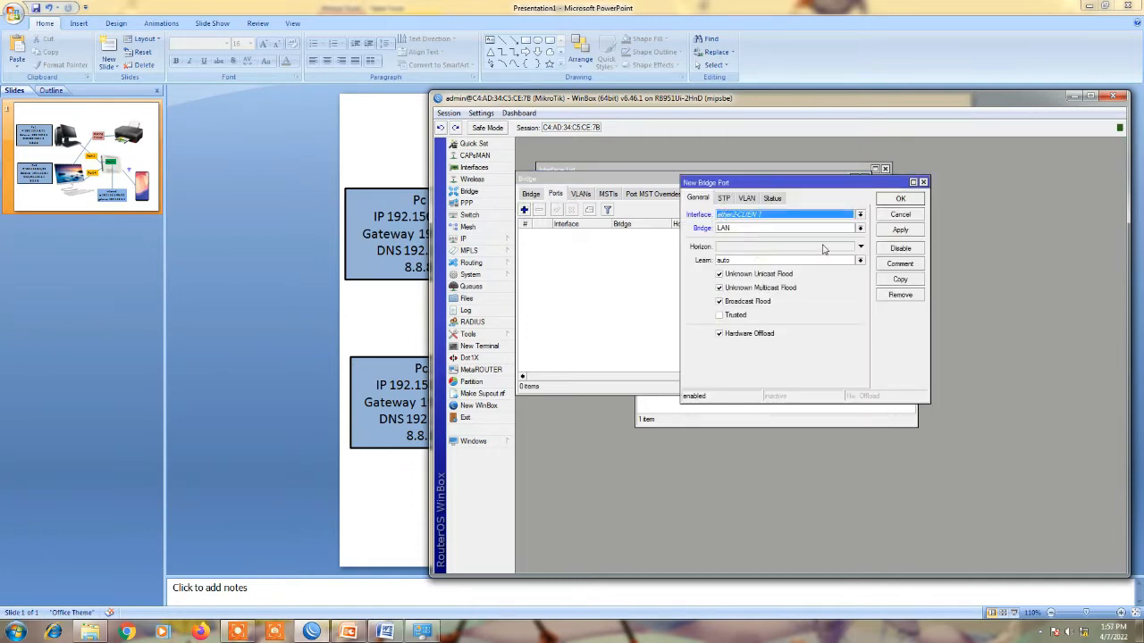
{"action": "left_click", "coordinate": [732, 229]}
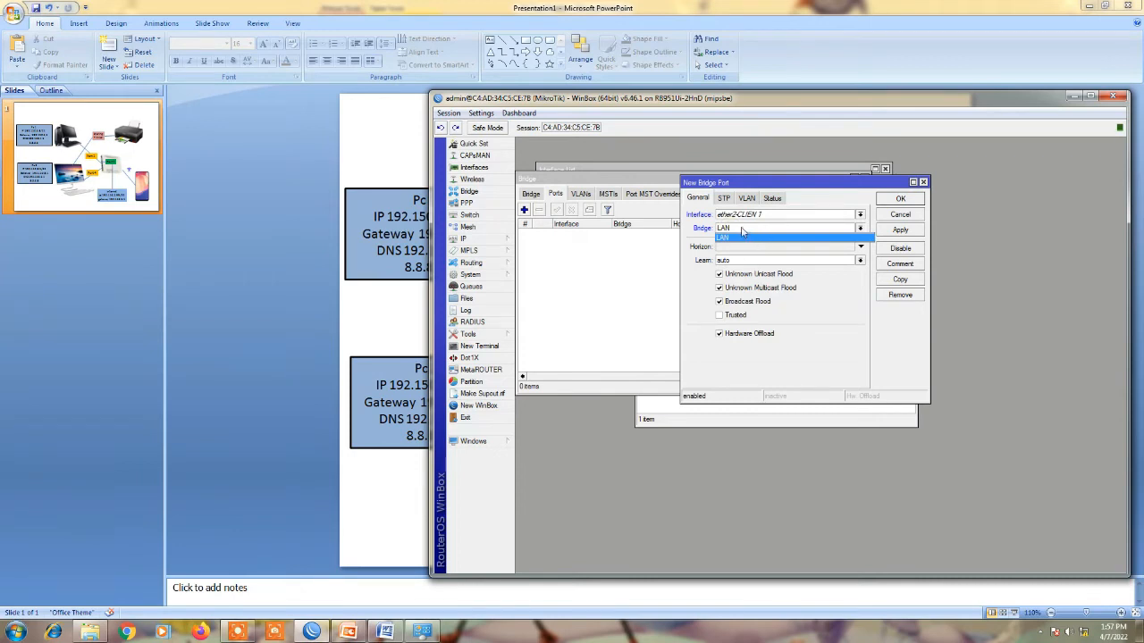
{"action": "left_click", "coordinate": [742, 236]}
{"action": "left_click", "coordinate": [900, 229]}
{"action": "left_click", "coordinate": [900, 199]}
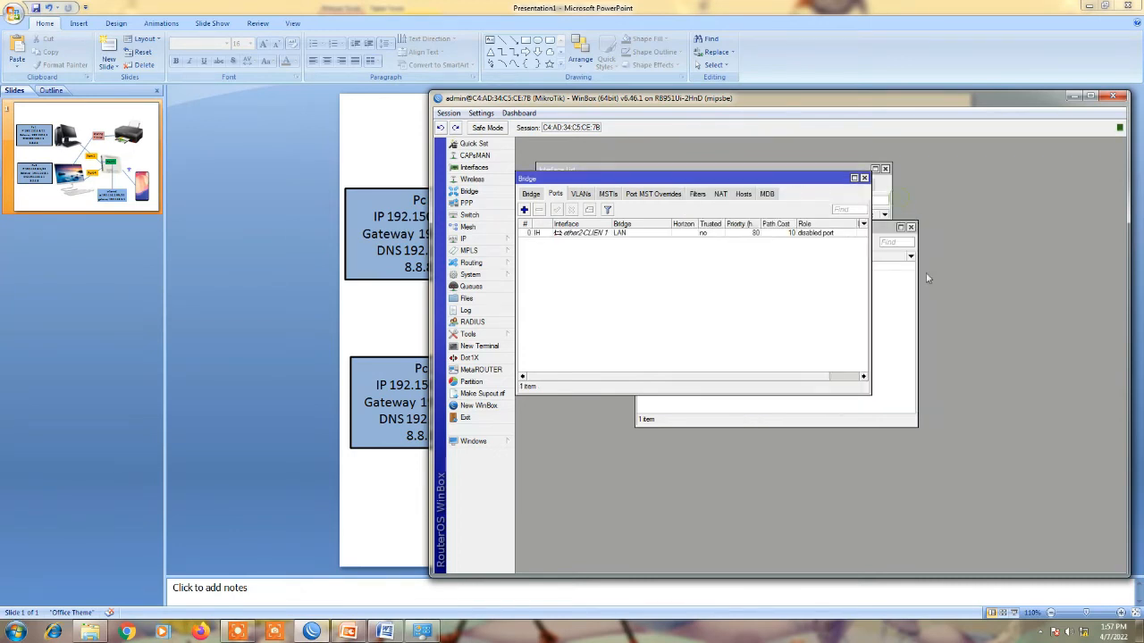
Add interface ether4-CLIEN 2 as a second port of the LAN bridge and close the Bridge window
{"action": "left_click", "coordinate": [524, 210]}
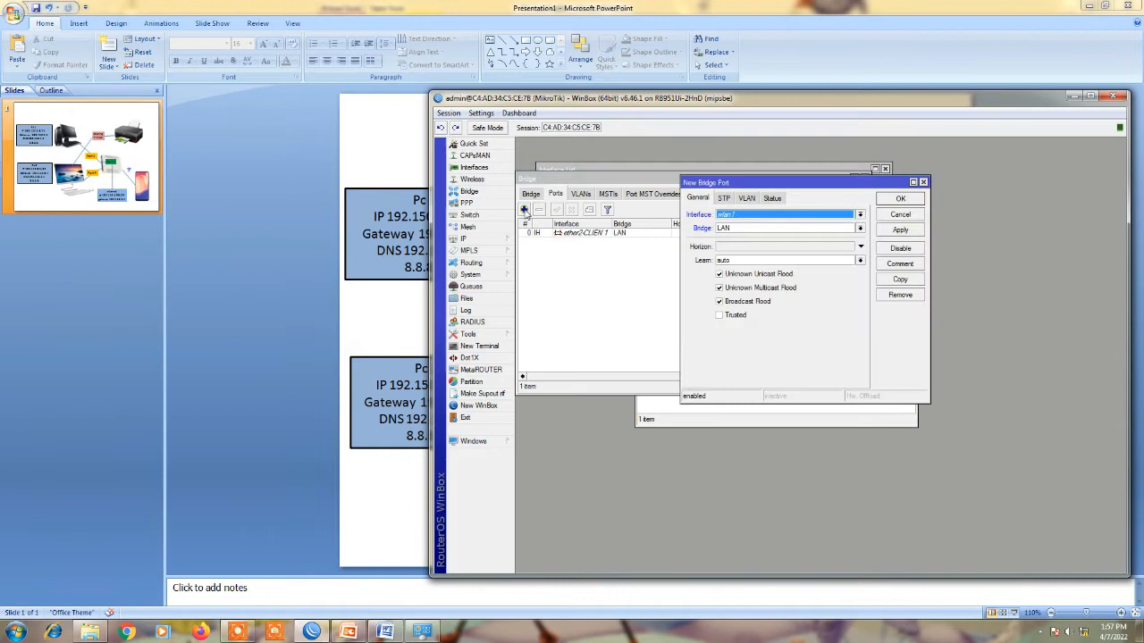
{"action": "left_click", "coordinate": [731, 215]}
{"action": "left_click", "coordinate": [737, 262]}
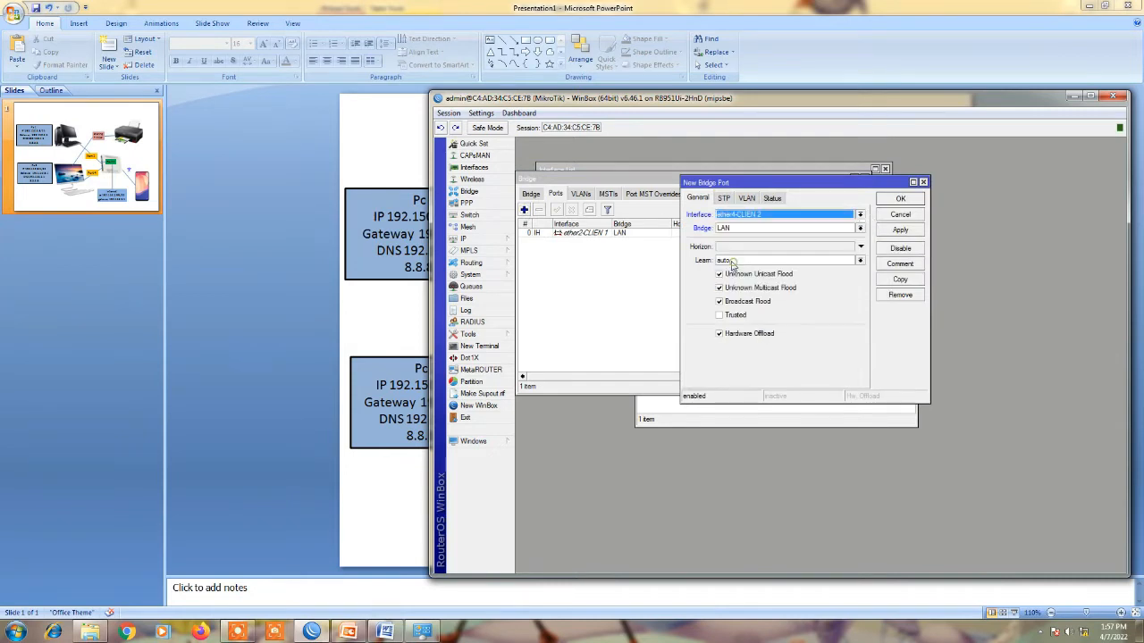
{"action": "left_click", "coordinate": [733, 230]}
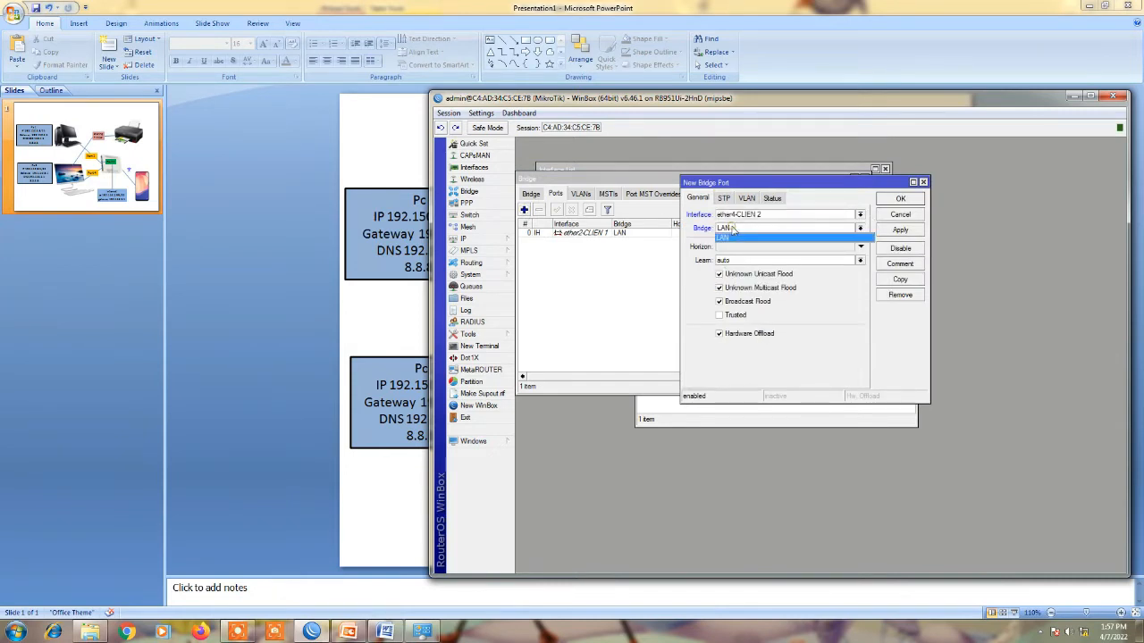
{"action": "left_click", "coordinate": [899, 230]}
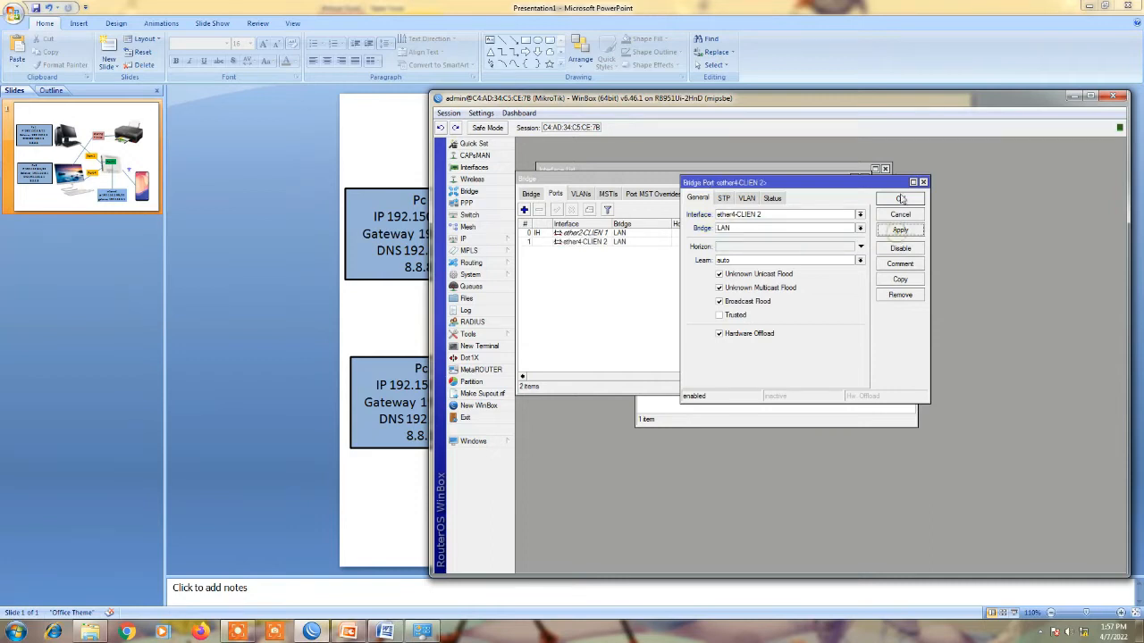
{"action": "left_click", "coordinate": [900, 198]}
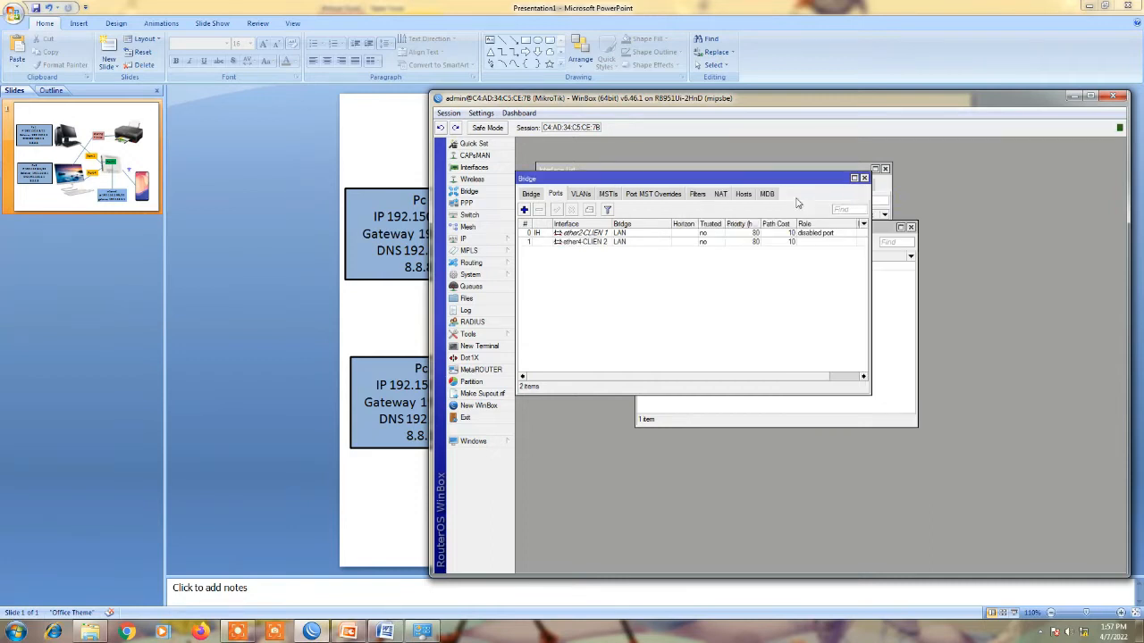
{"action": "left_click", "coordinate": [864, 178]}
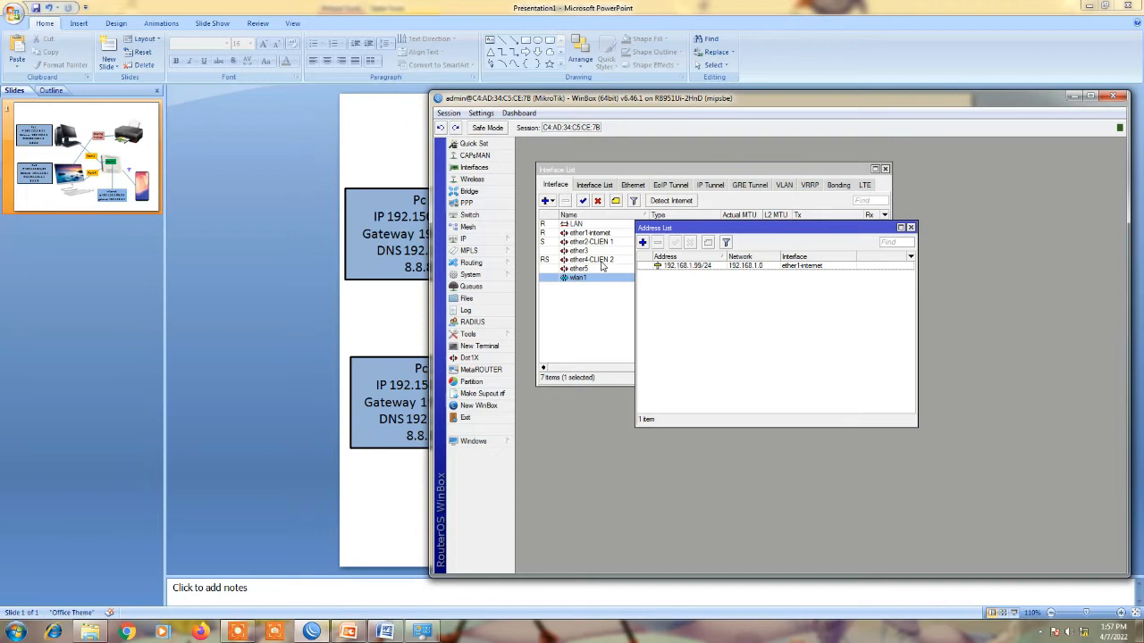
Check the Pc 2 gateway in the PowerPoint diagram, and in WinBox add address 192.150.3.1/24 to the LAN interface
{"action": "left_click", "coordinate": [378, 235]}
{"action": "left_click_drag", "start_coordinate": [492, 403], "coordinate": [421, 403]}
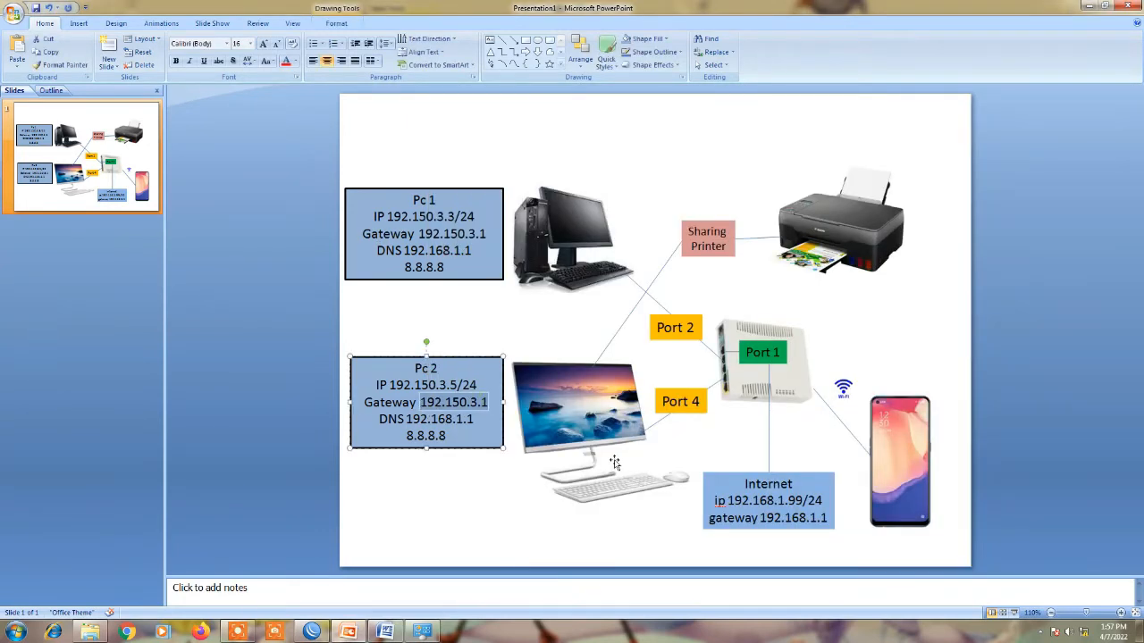
{"action": "left_click", "coordinate": [313, 631]}
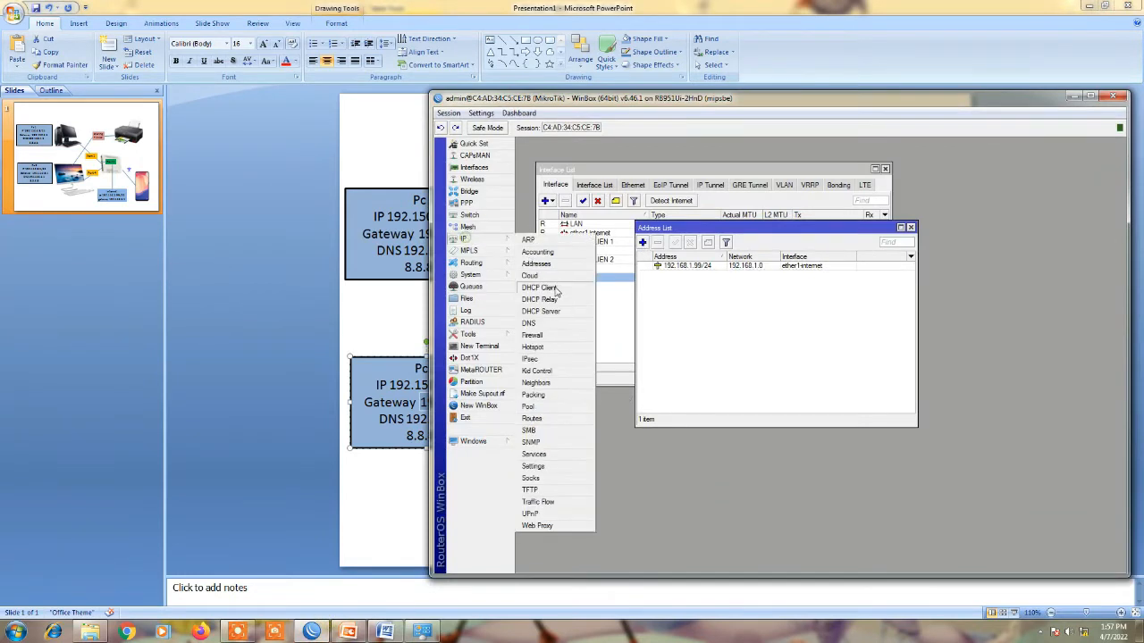
{"action": "left_click", "coordinate": [642, 242]}
{"action": "type", "text": "192.150.3.1"}
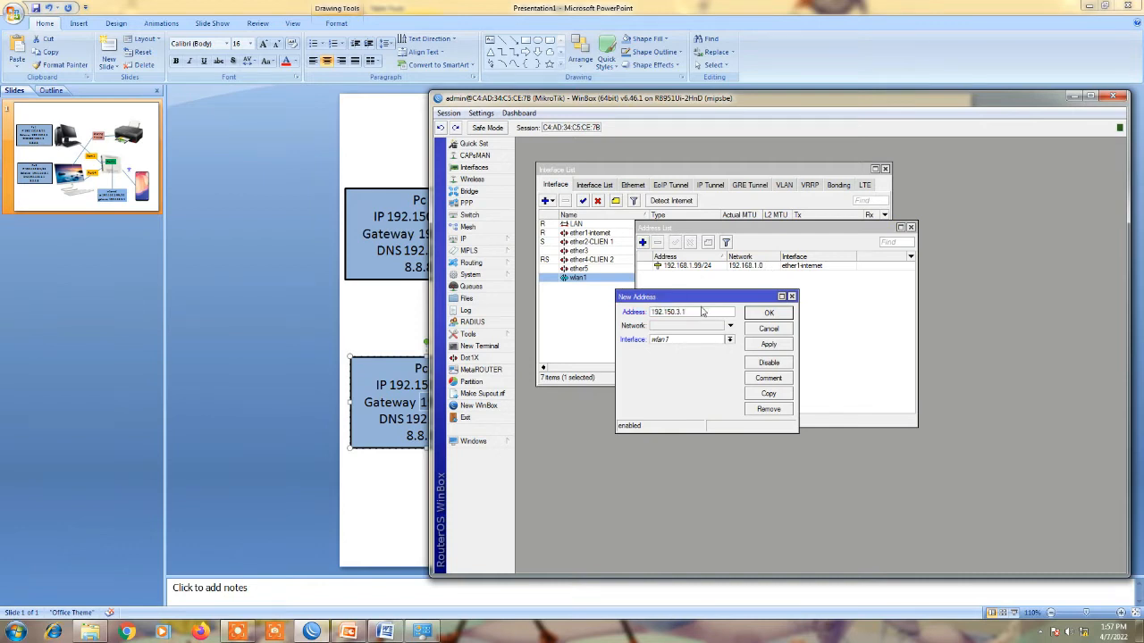
{"action": "type", "text": "/"}
{"action": "left_click", "coordinate": [682, 340]}
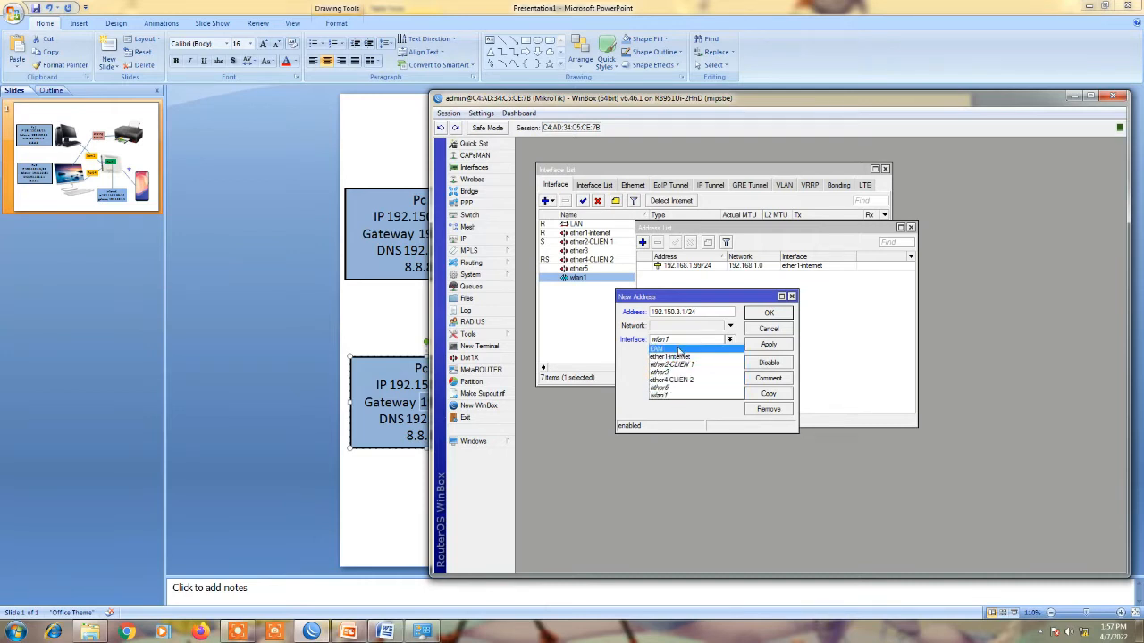
{"action": "left_click", "coordinate": [679, 350]}
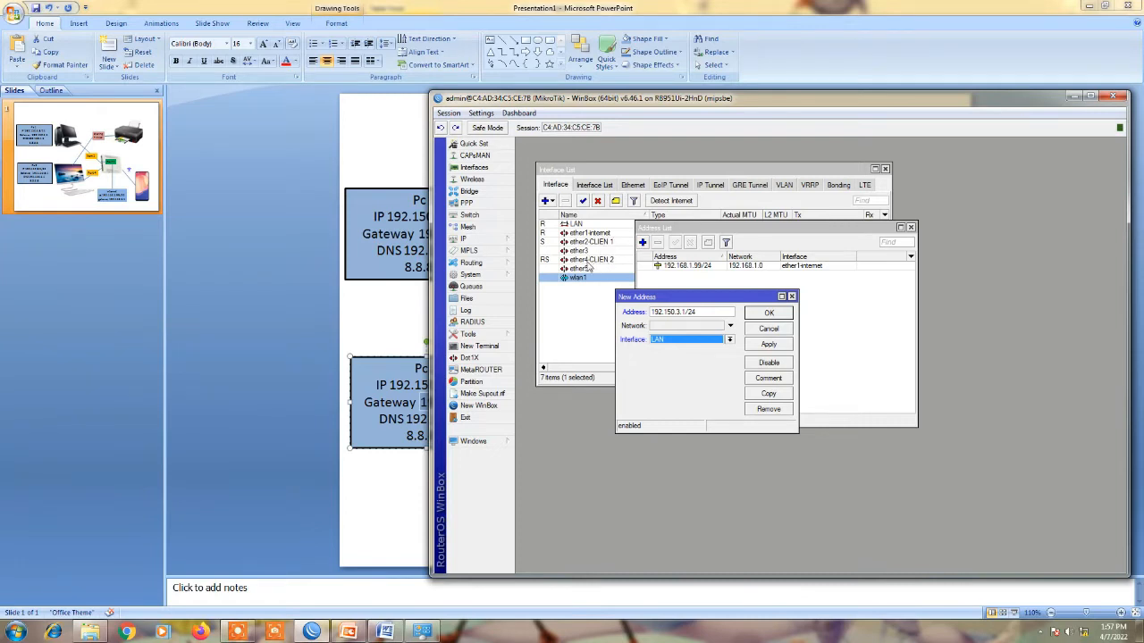
{"action": "left_click", "coordinate": [767, 346]}
{"action": "left_click", "coordinate": [768, 314]}
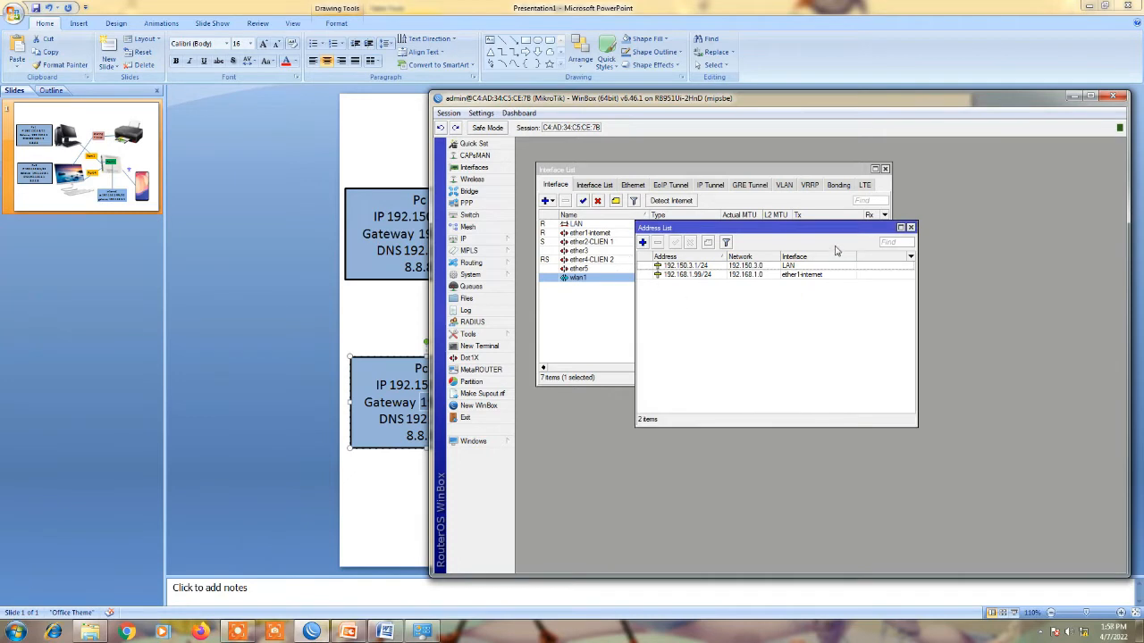
{"action": "left_click", "coordinate": [702, 277]}
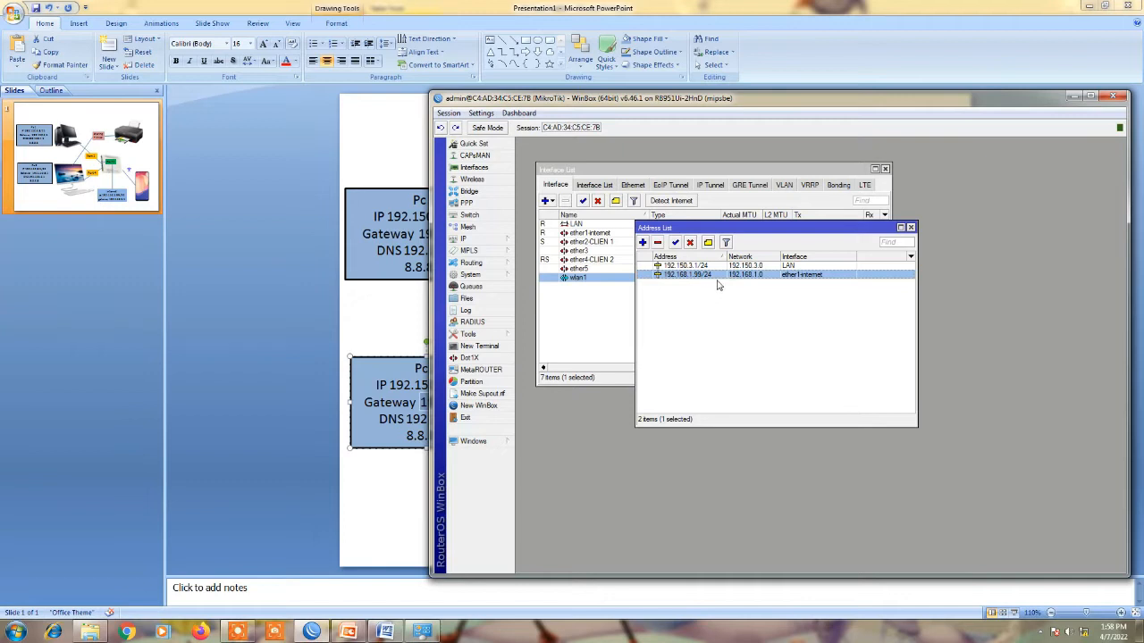
{"action": "left_click", "coordinate": [692, 266]}
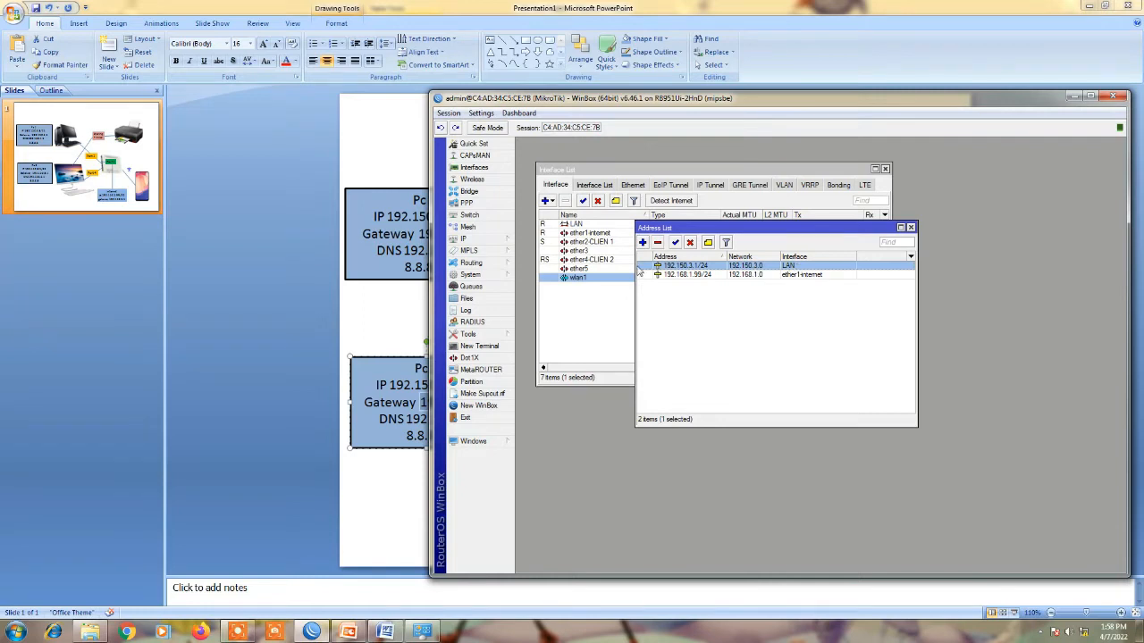
Run DHCP Setup for the LAN interface, accepting gateway 192.150.3.1 and the other suggested settings
{"action": "left_click", "coordinate": [470, 240]}
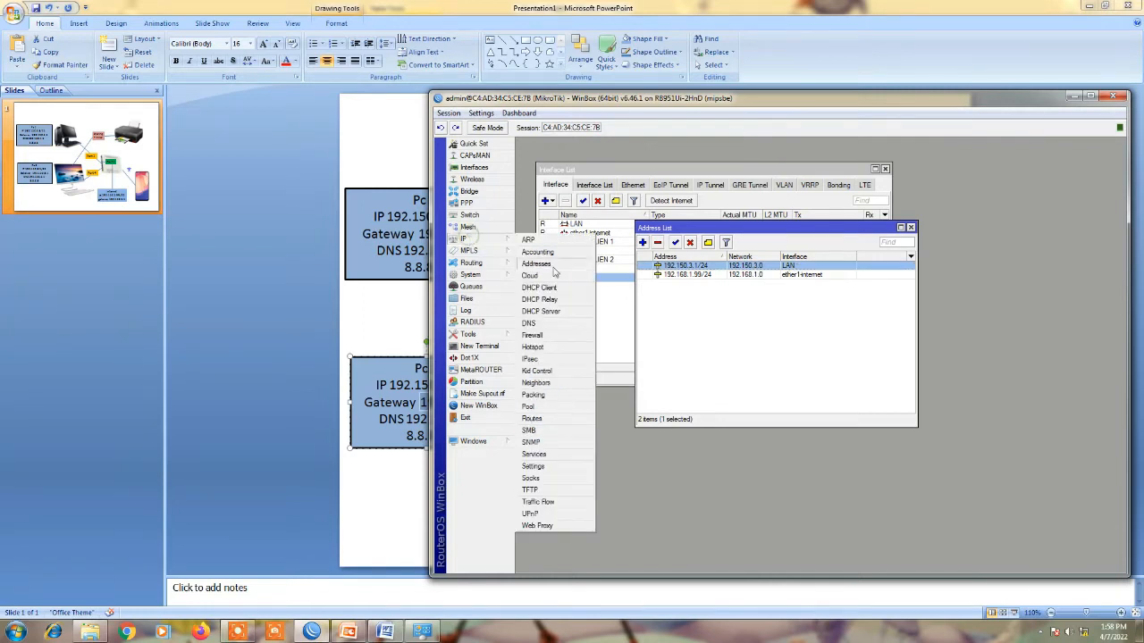
{"action": "left_click", "coordinate": [545, 311]}
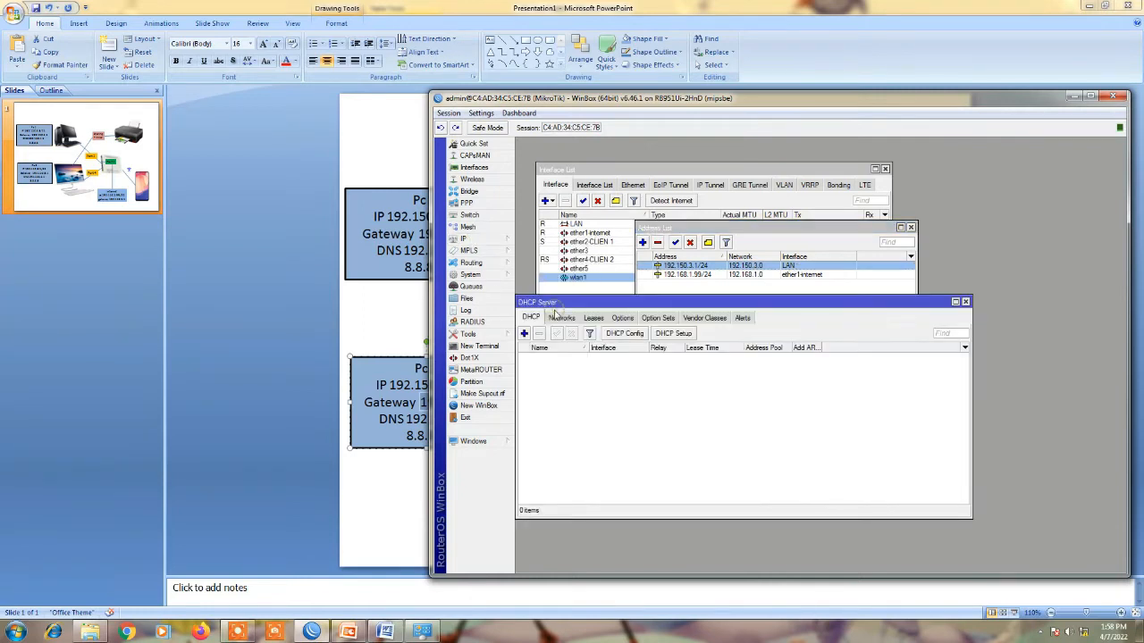
{"action": "left_click", "coordinate": [467, 240]}
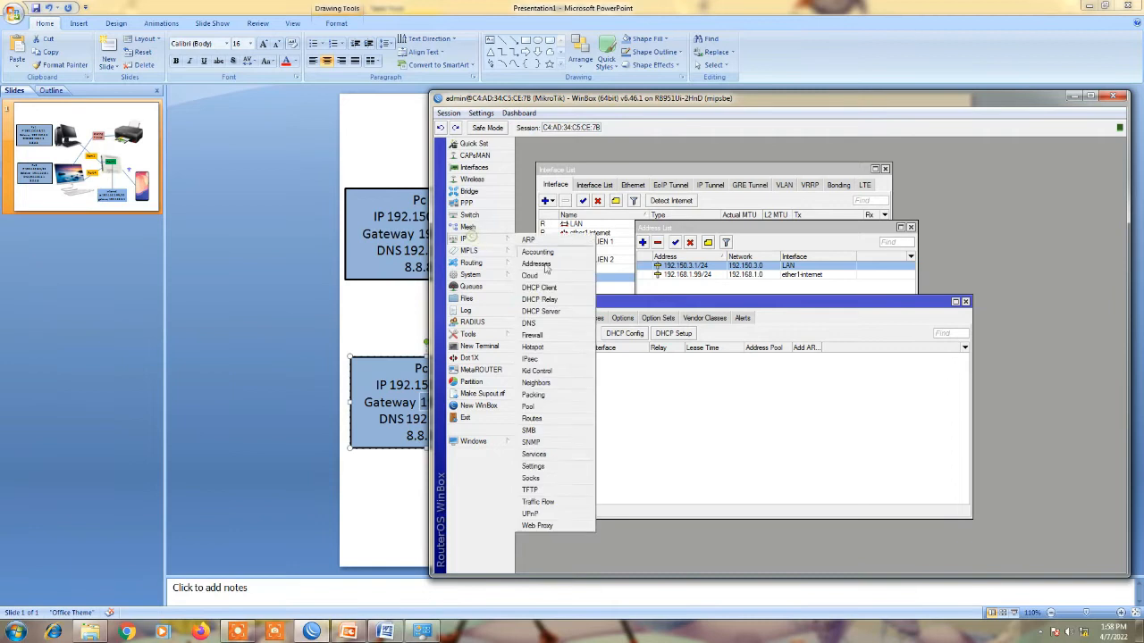
{"action": "left_click", "coordinate": [546, 311]}
{"action": "left_click", "coordinate": [673, 334]}
{"action": "left_click", "coordinate": [764, 350]}
{"action": "left_click", "coordinate": [749, 360]}
{"action": "left_click", "coordinate": [775, 378]}
{"action": "left_click", "coordinate": [775, 379]}
{"action": "left_click", "coordinate": [775, 379]}
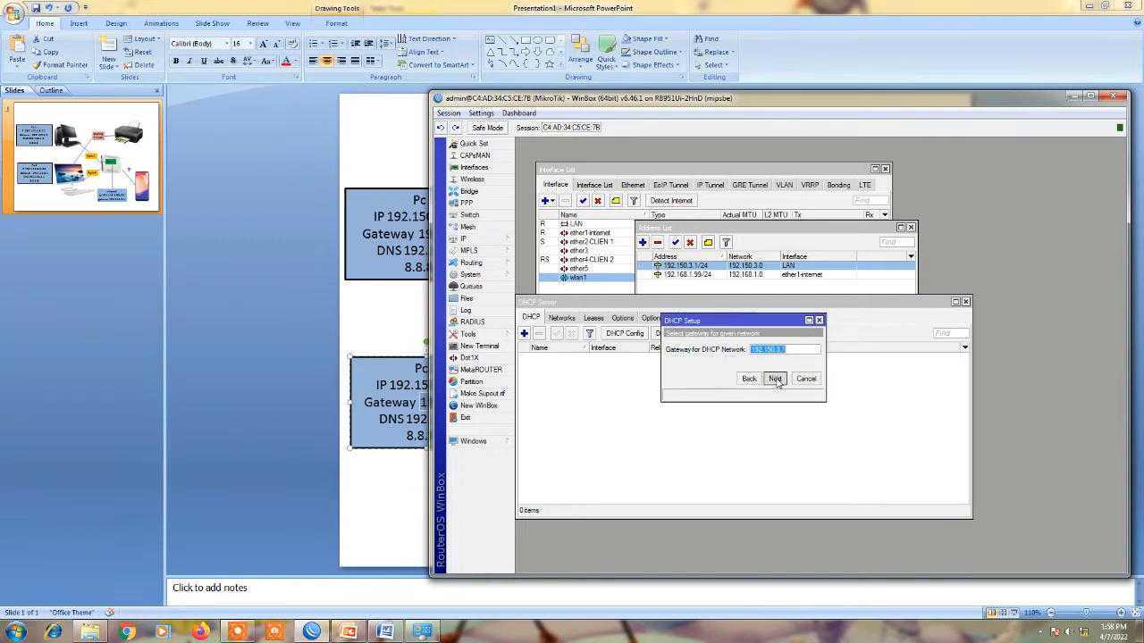
{"action": "left_click", "coordinate": [775, 379]}
{"action": "left_click", "coordinate": [774, 379]}
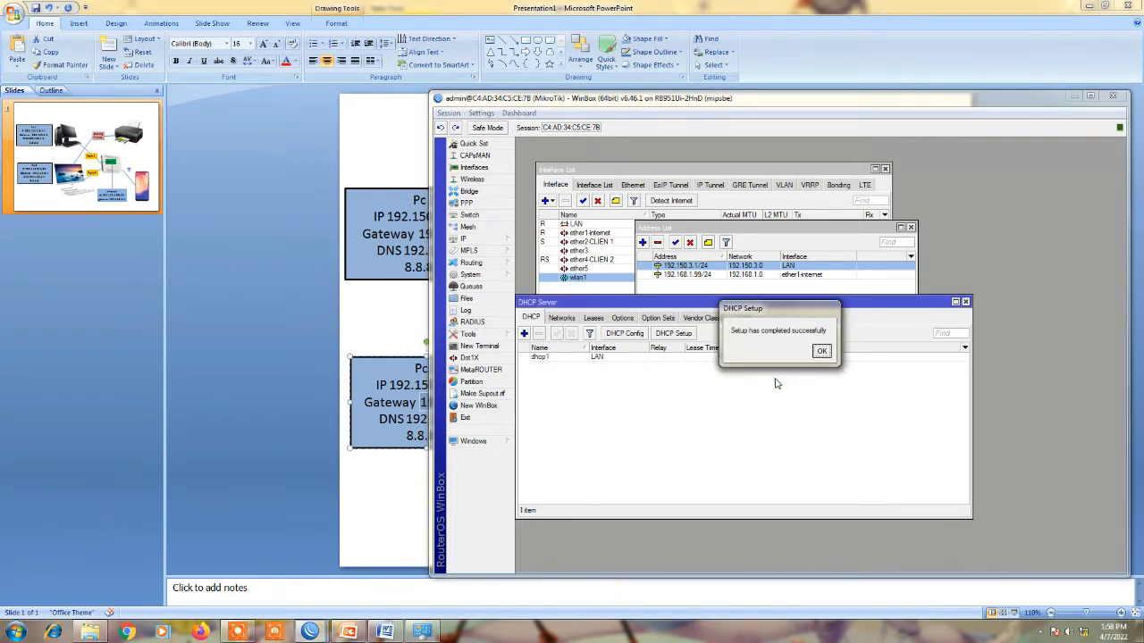
{"action": "left_click", "coordinate": [824, 354]}
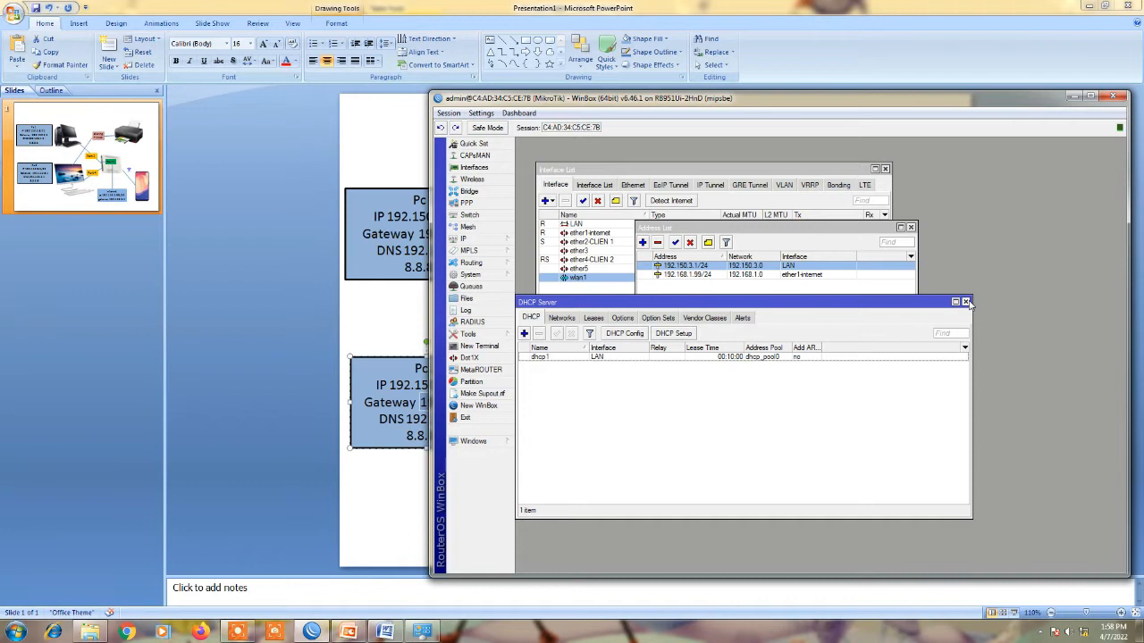
Check the computer's network connection status and close the DHCP Server window
{"action": "left_click", "coordinate": [1081, 632]}
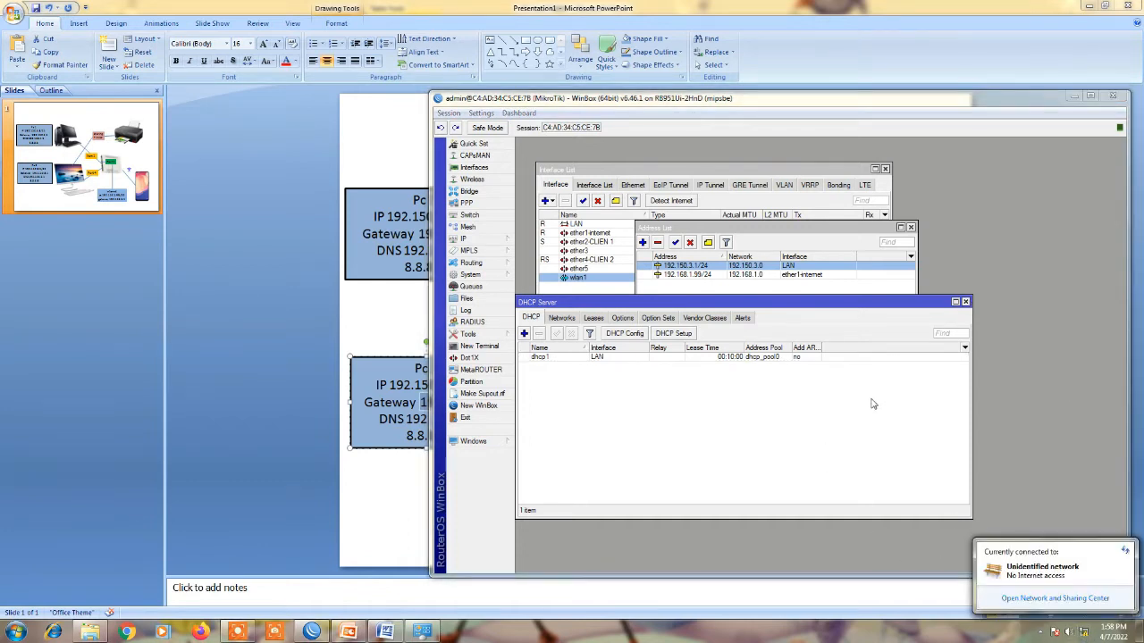
{"action": "left_click", "coordinate": [1084, 632]}
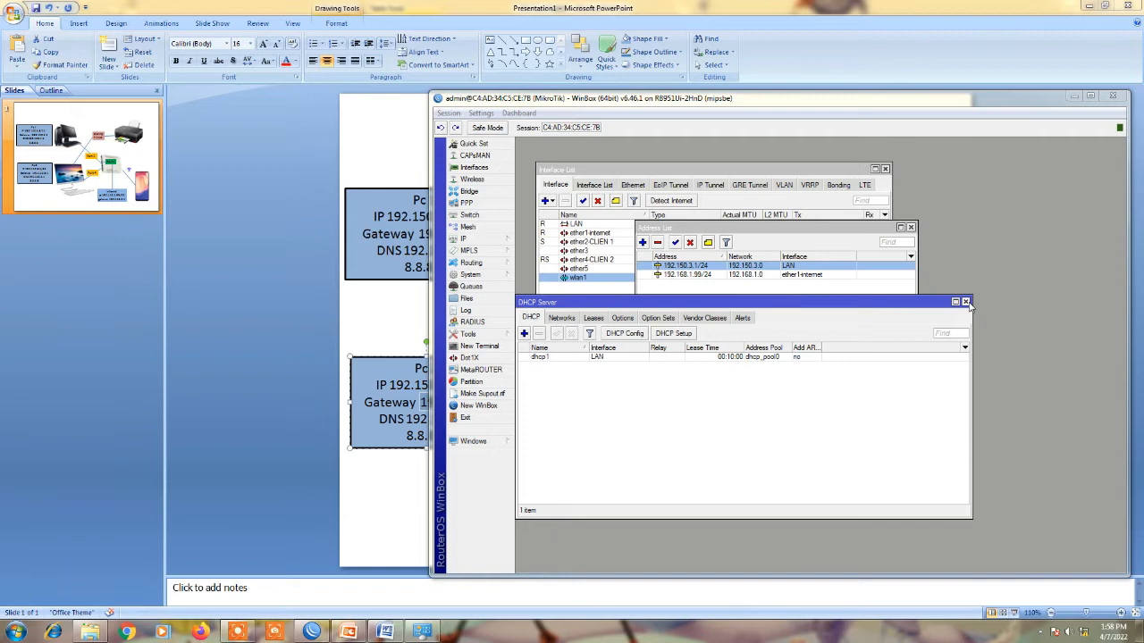
{"action": "left_click", "coordinate": [965, 302]}
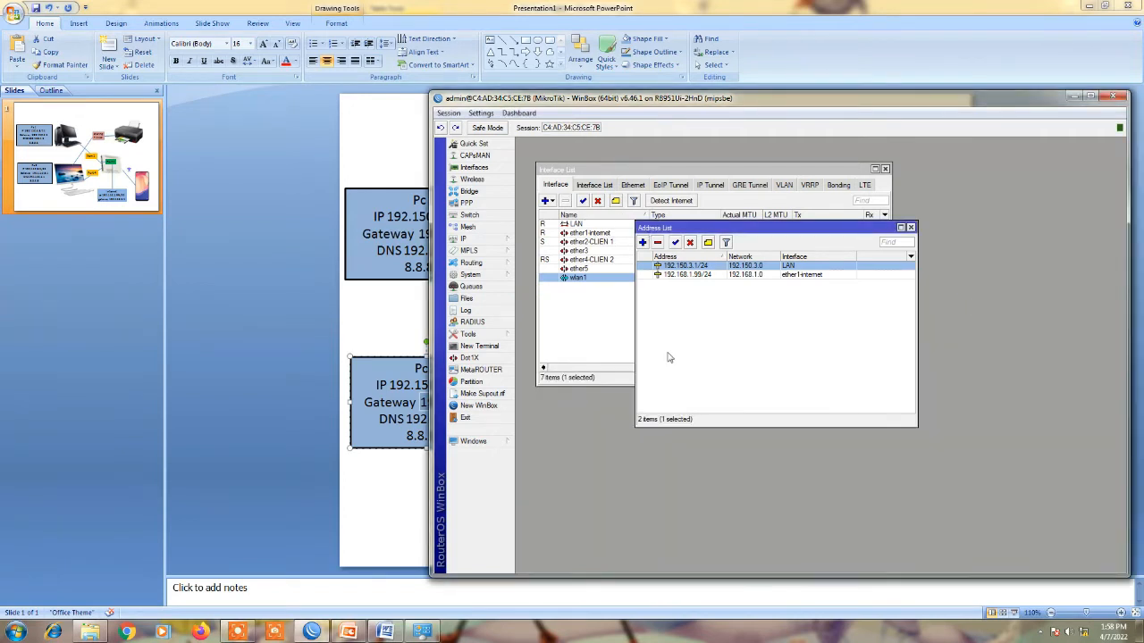
Examine the phone in the PowerPoint diagram, and the WLAN requirements and Wifi Router entry in the Word document P2-Soal Praktik
{"action": "left_click", "coordinate": [357, 552]}
{"action": "left_click", "coordinate": [881, 514]}
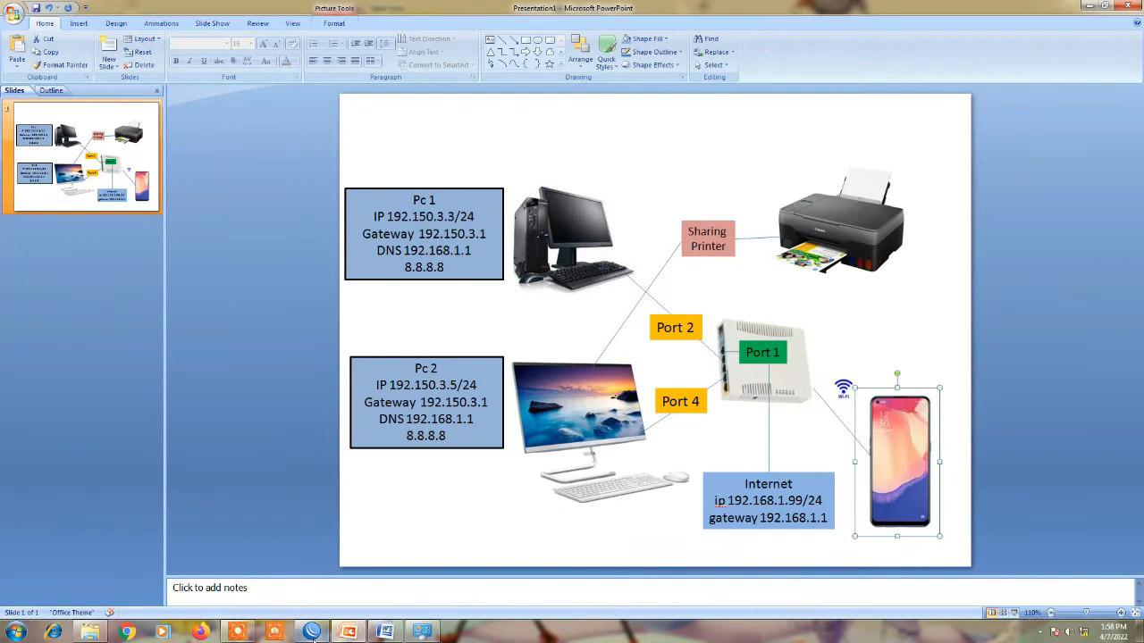
{"action": "left_click", "coordinate": [385, 632]}
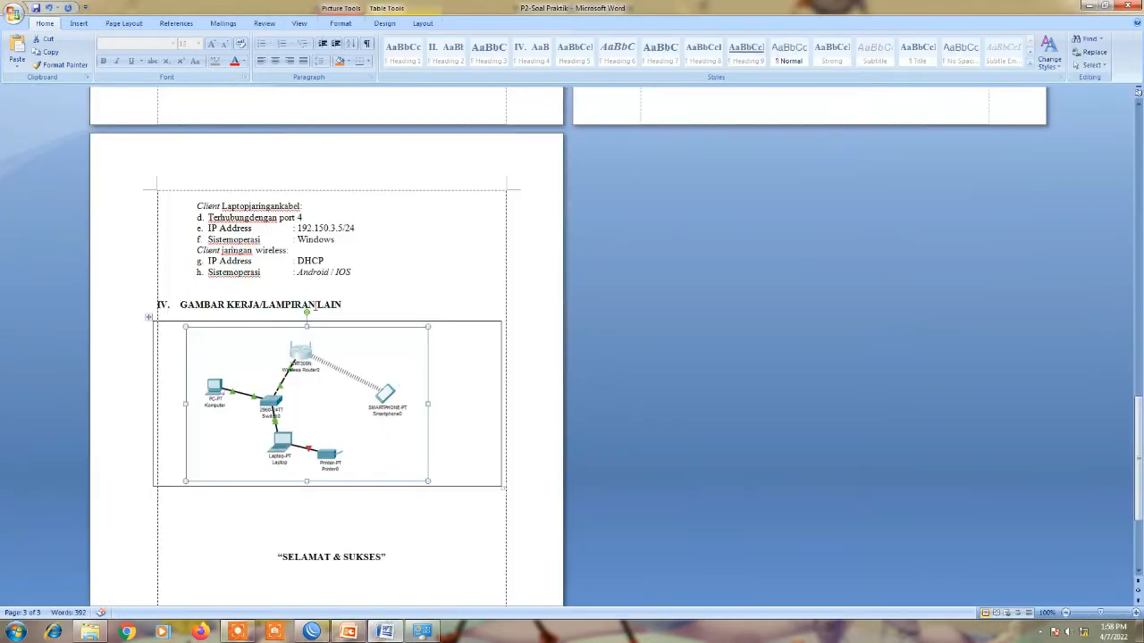
{"action": "scroll", "coordinate": [336, 261], "scroll_direction": "up", "scroll_amount": 5}
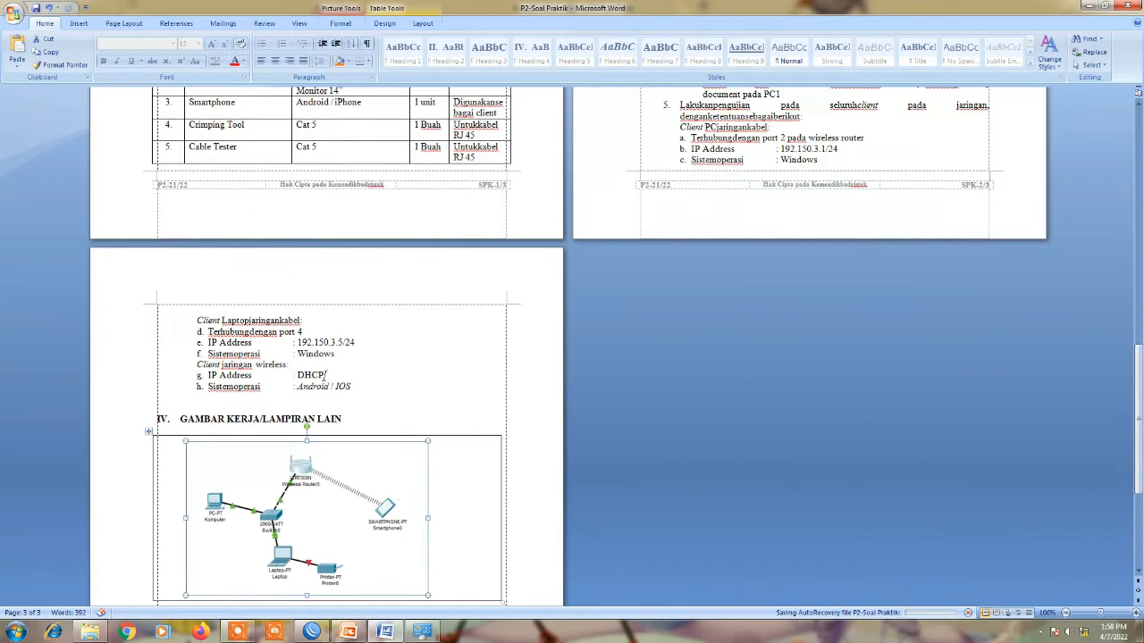
{"action": "scroll", "coordinate": [838, 278], "scroll_direction": "up", "scroll_amount": 2}
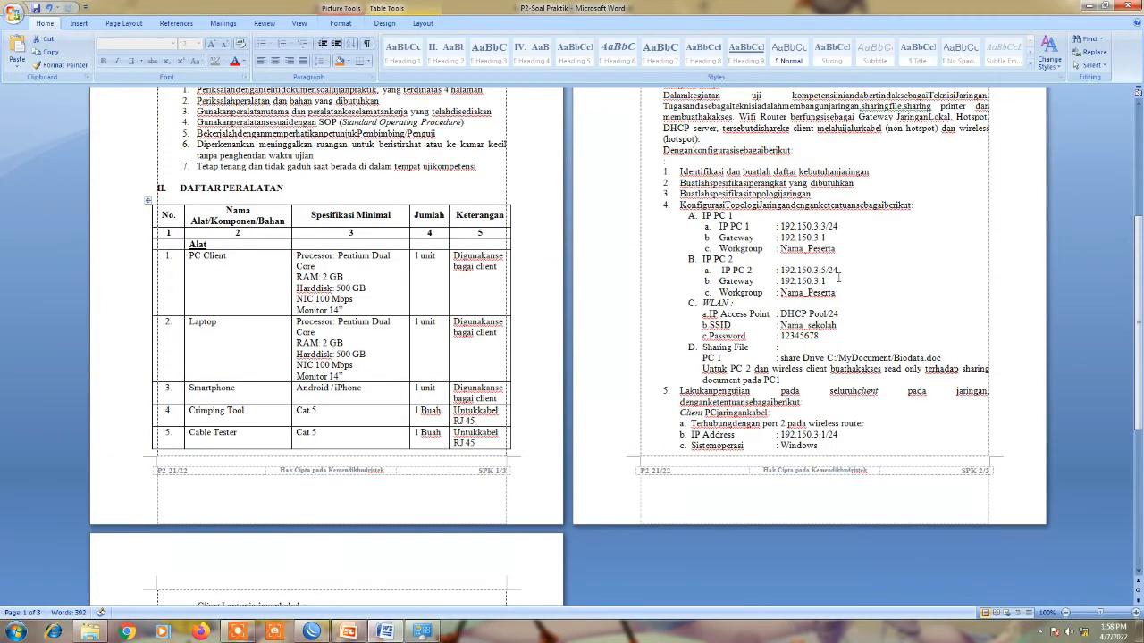
{"action": "left_click", "coordinate": [768, 316]}
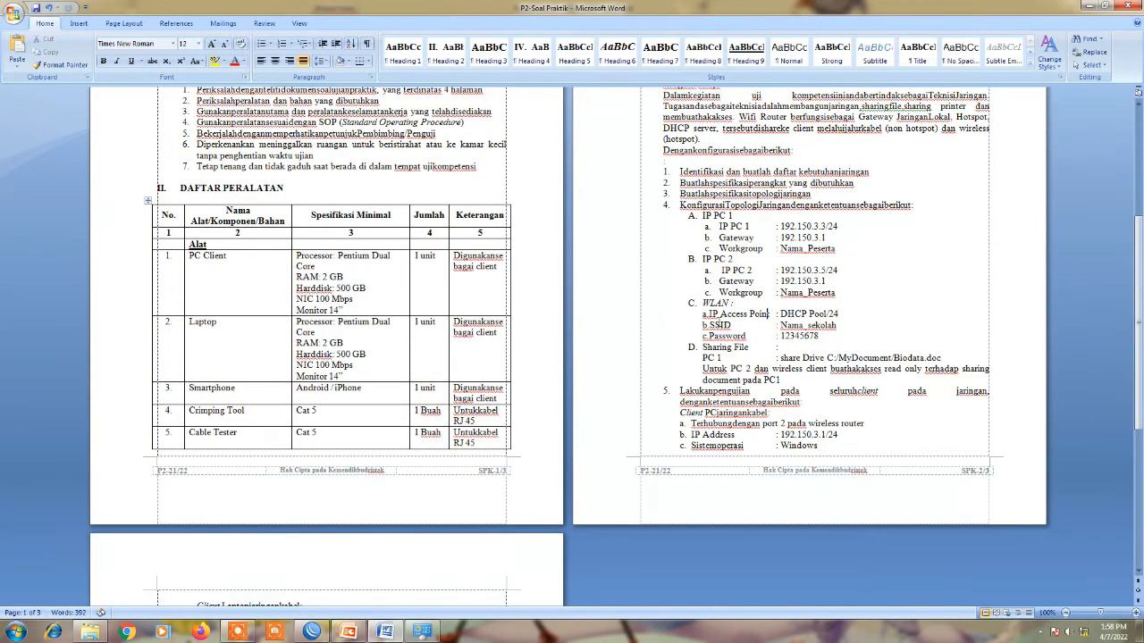
{"action": "scroll", "coordinate": [777, 169], "scroll_direction": "up", "scroll_amount": 4}
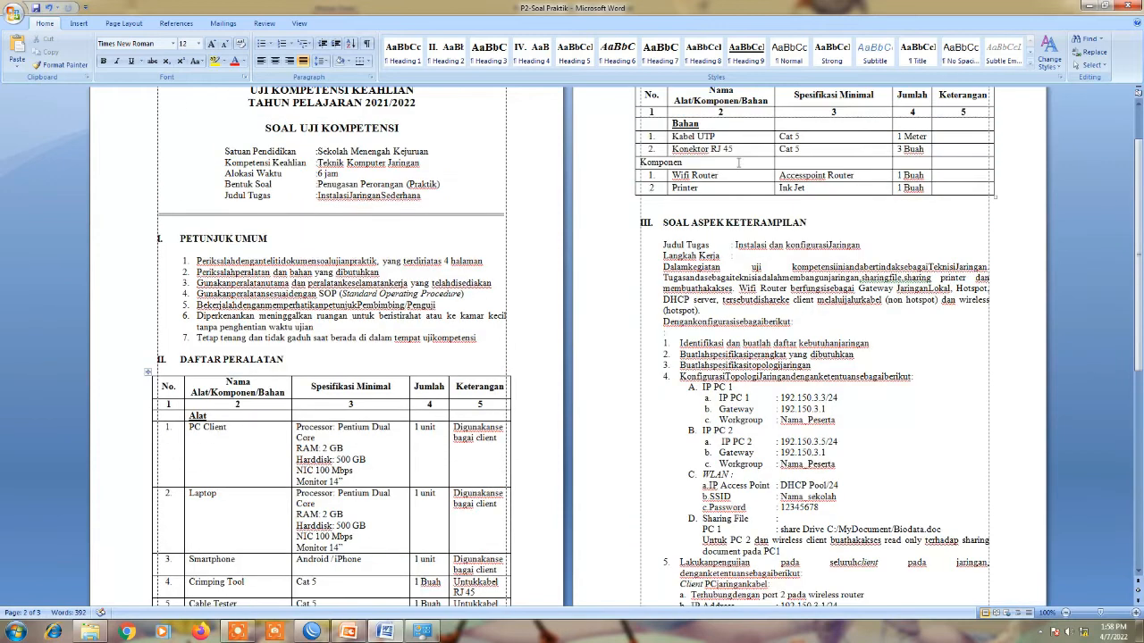
{"action": "left_click_drag", "start_coordinate": [726, 176], "coordinate": [672, 176]}
{"action": "scroll", "coordinate": [801, 411], "scroll_direction": "down", "scroll_amount": 2}
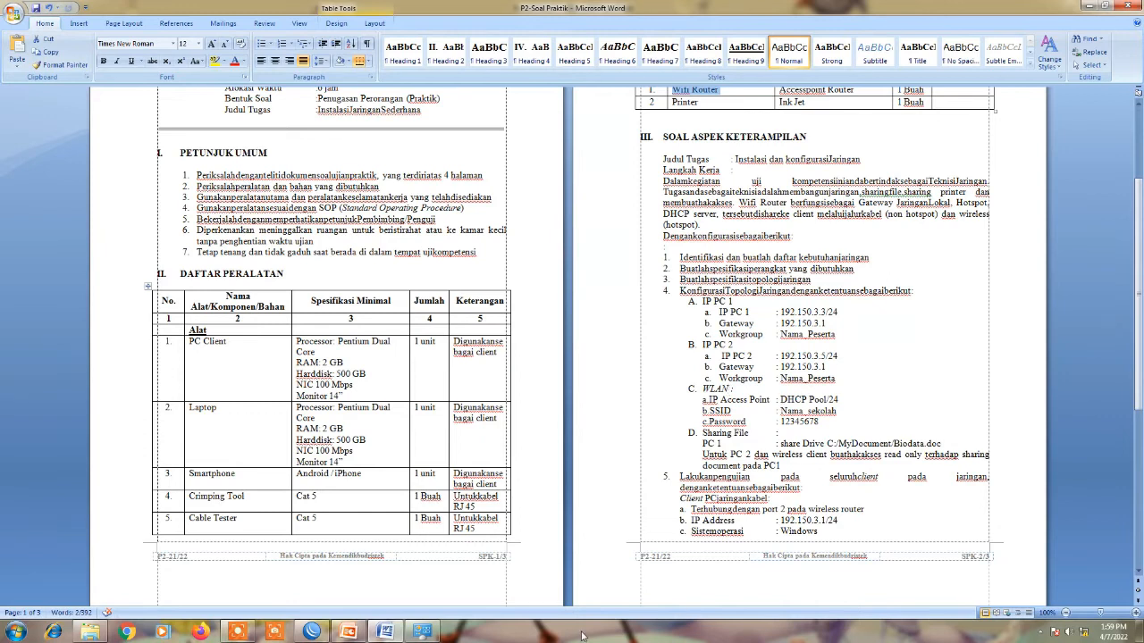
Switch back to WinBox and add interface wlan1 as a port of the LAN bridge
{"action": "left_click", "coordinate": [311, 631]}
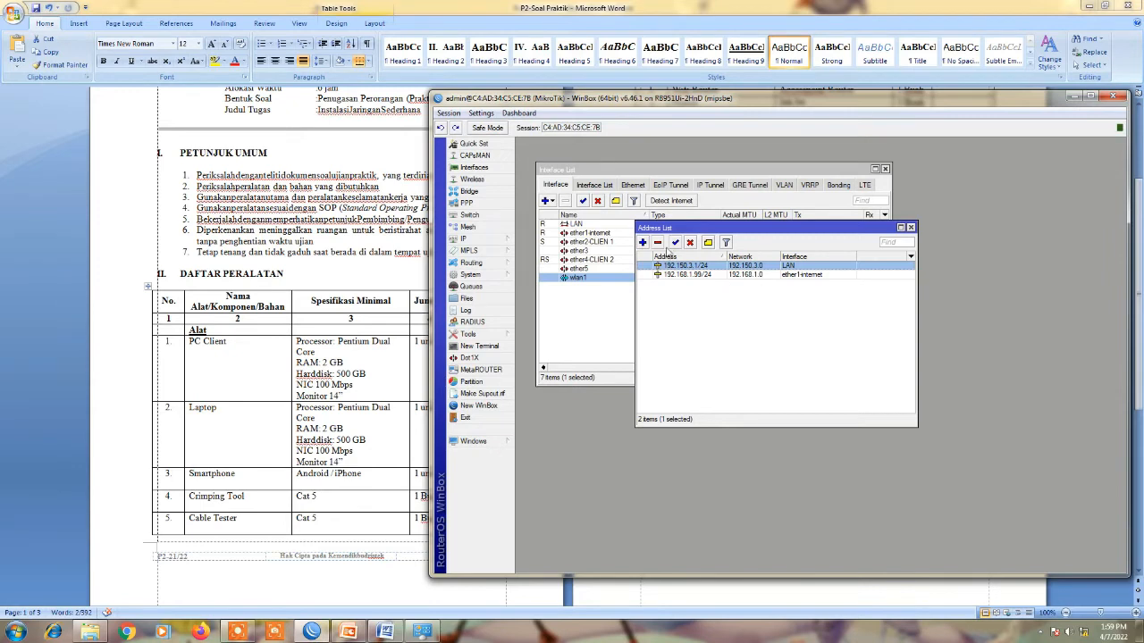
{"action": "left_click", "coordinate": [577, 225]}
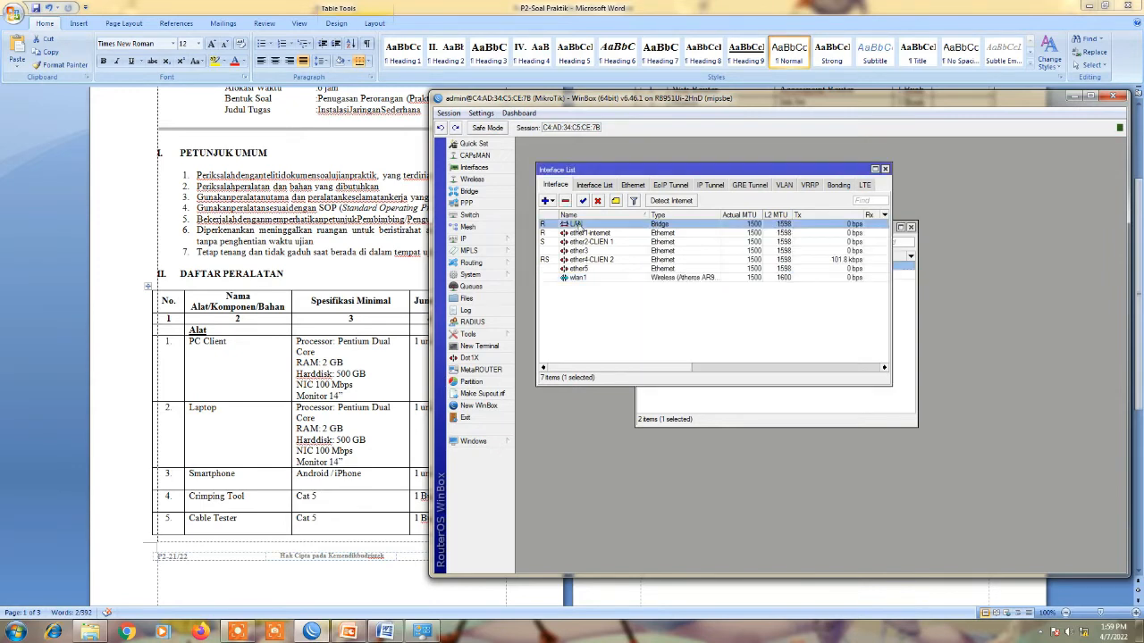
{"action": "left_click", "coordinate": [605, 261]}
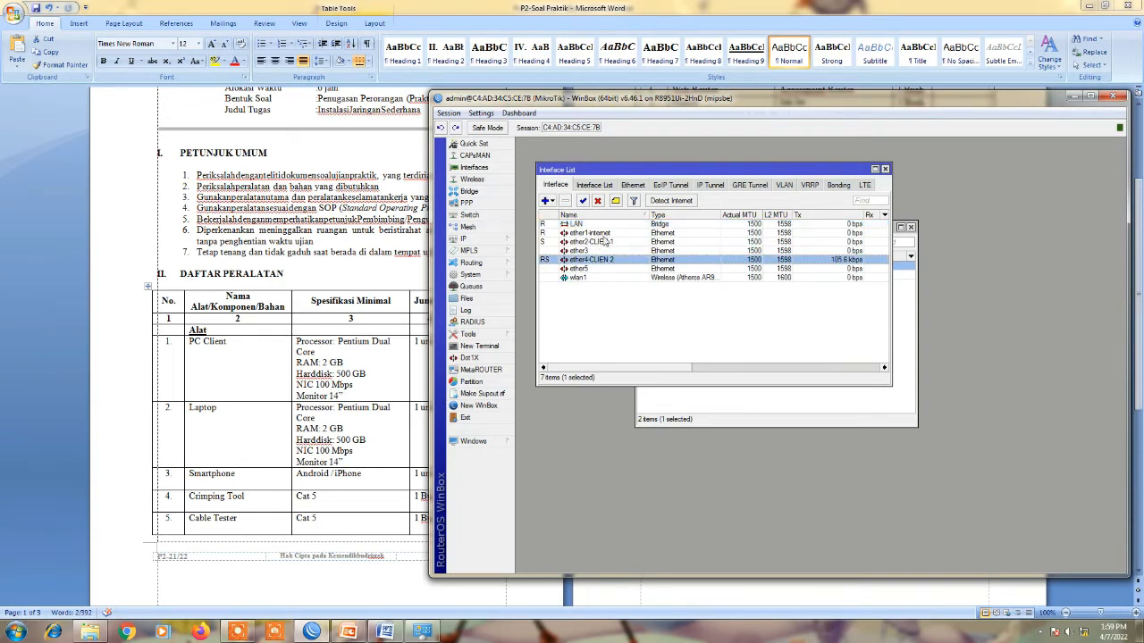
{"action": "left_click", "coordinate": [475, 192]}
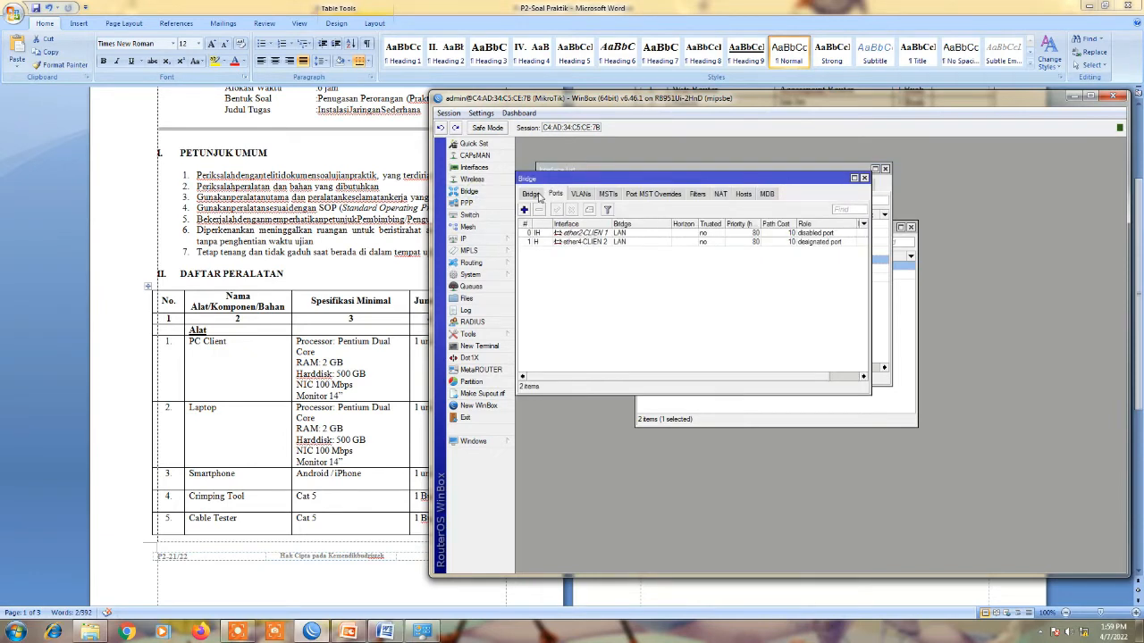
{"action": "left_click", "coordinate": [525, 210]}
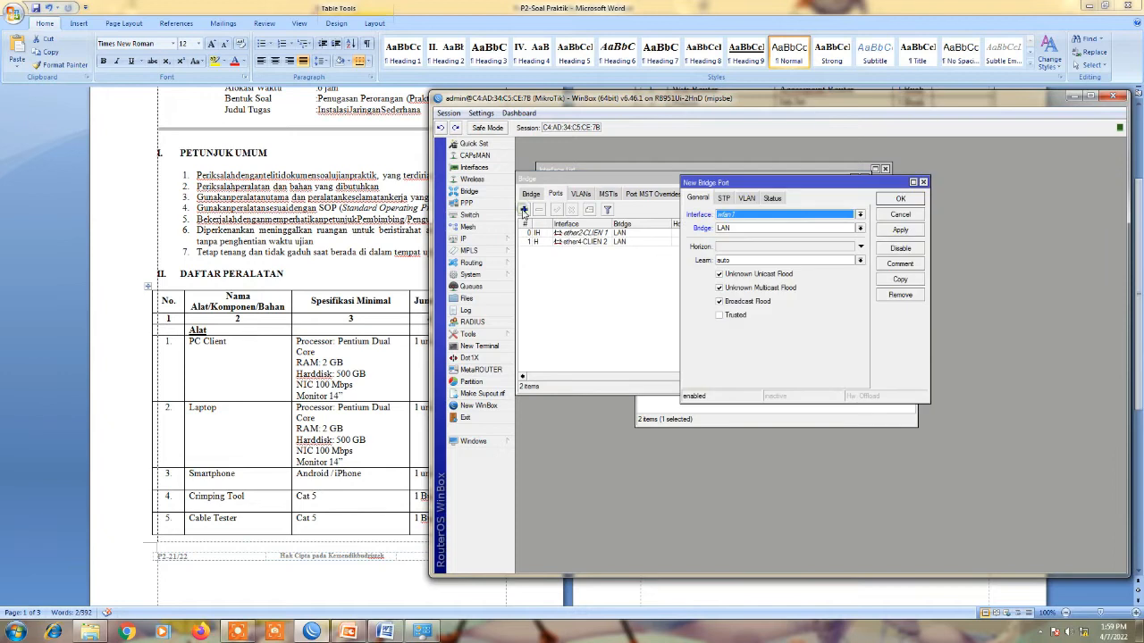
{"action": "left_click", "coordinate": [750, 230]}
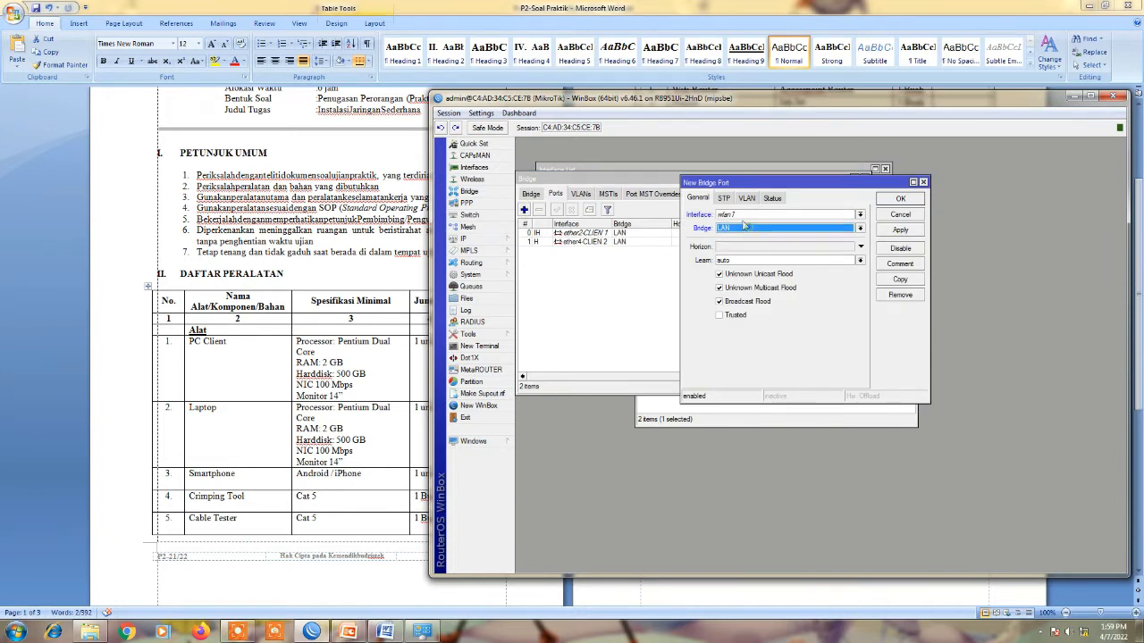
{"action": "left_click", "coordinate": [896, 231]}
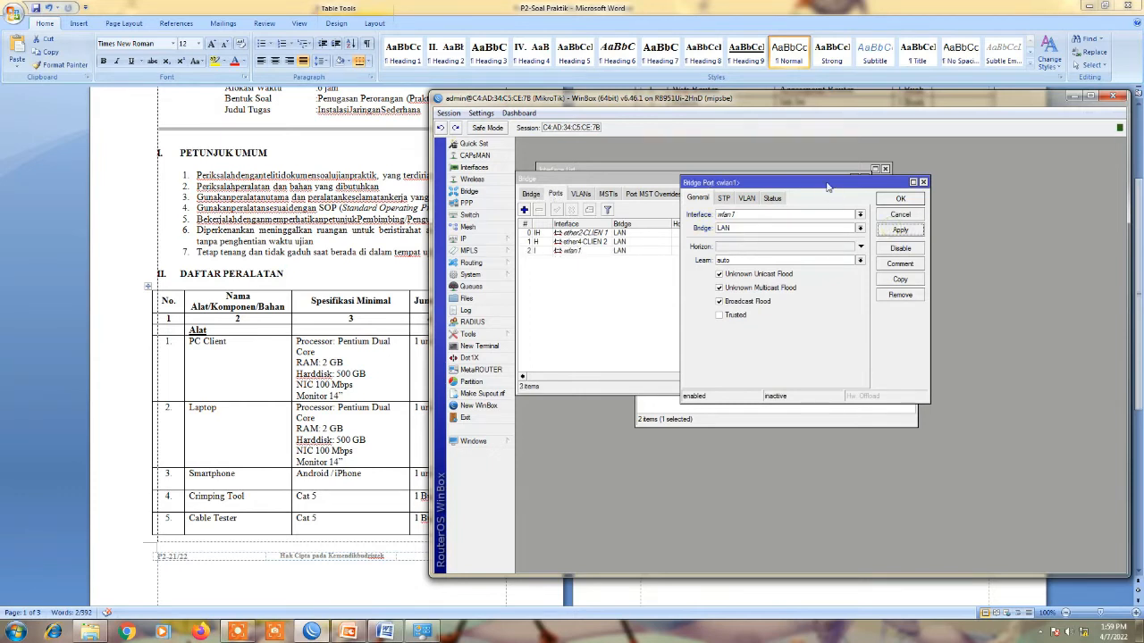
{"action": "left_click_drag", "start_coordinate": [827, 186], "coordinate": [941, 294]}
Review the LAN bridge and its port list, and switch to PowerPoint to compare with the network diagram
{"action": "left_click", "coordinate": [531, 194]}
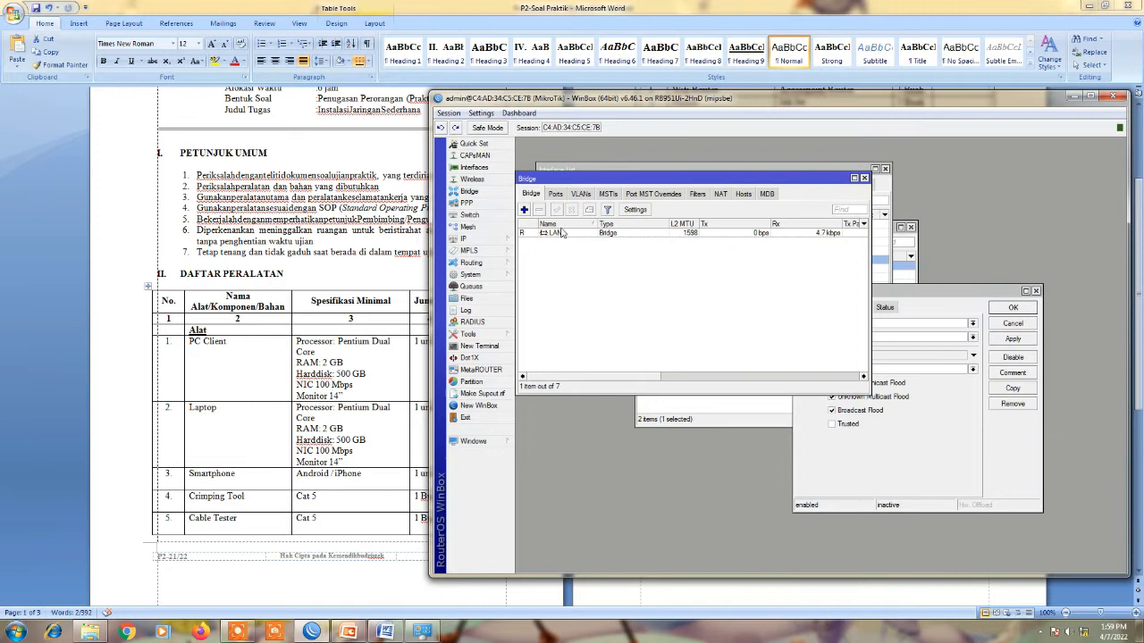
{"action": "left_click", "coordinate": [552, 232]}
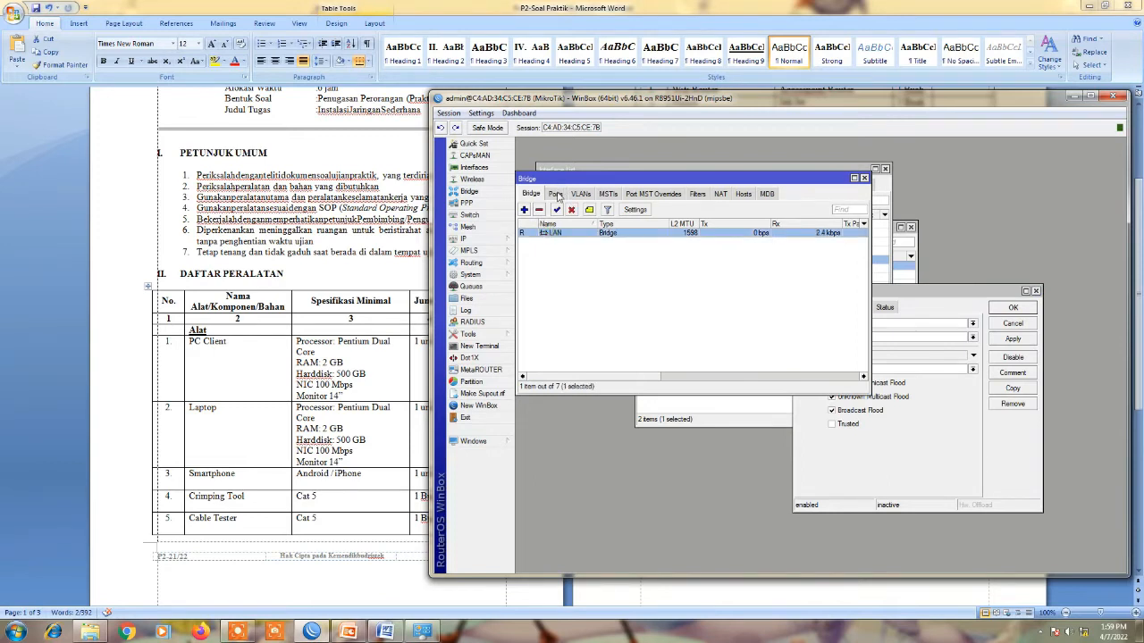
{"action": "left_click", "coordinate": [556, 195]}
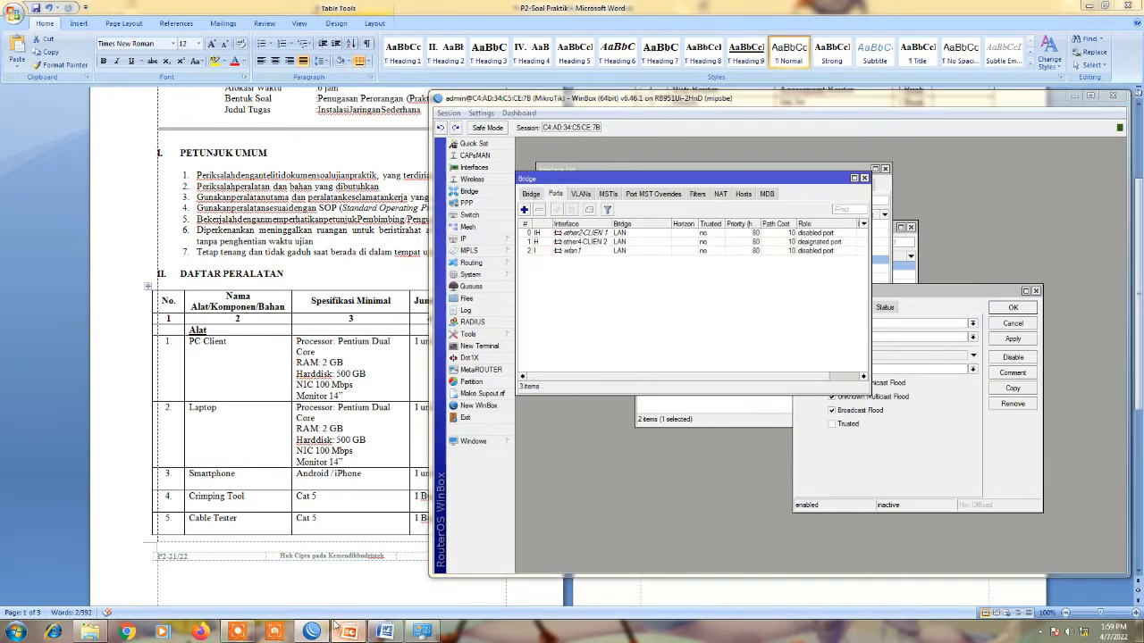
{"action": "left_click", "coordinate": [347, 632]}
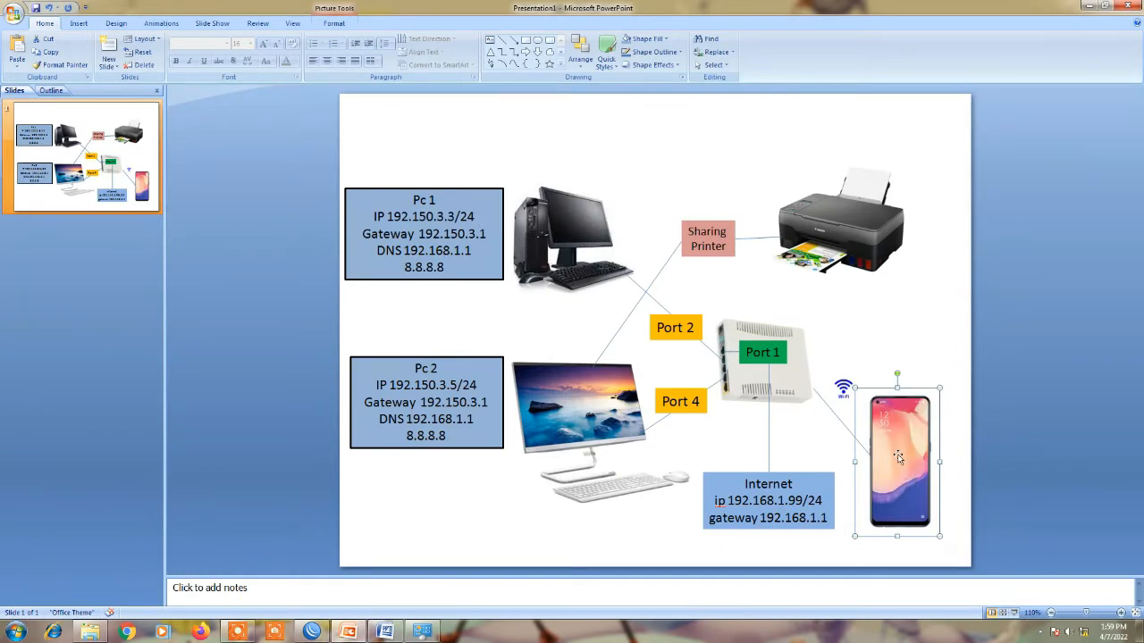
Switch back to WinBox and close the wlan1 bridge port settings, keeping its assignment to the LAN bridge
{"action": "left_click", "coordinate": [932, 352]}
{"action": "left_click", "coordinate": [351, 630]}
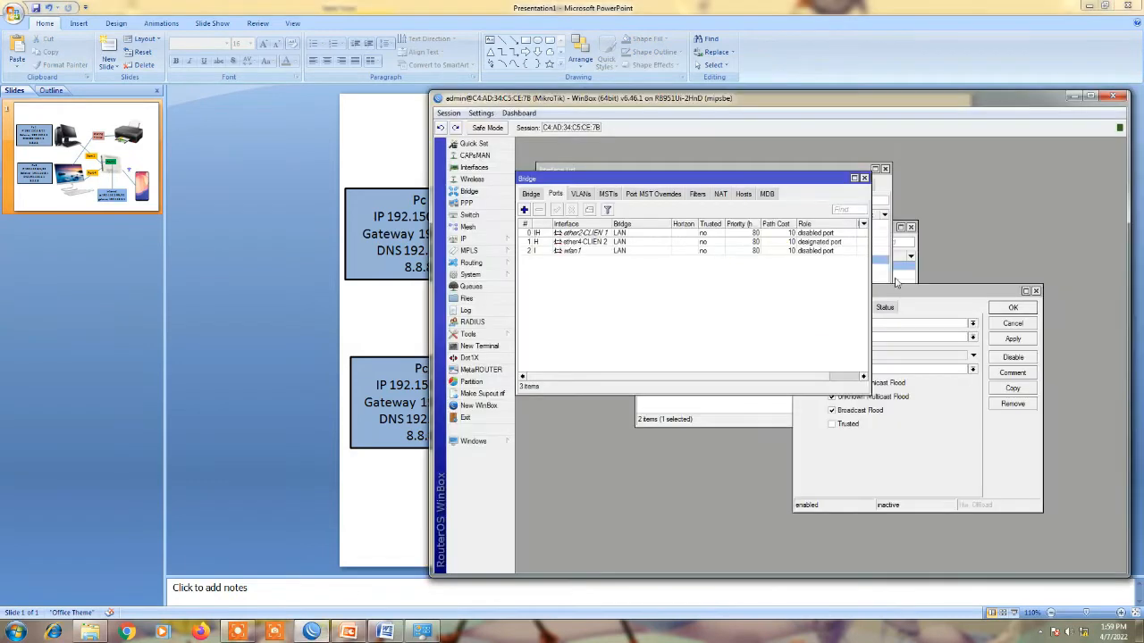
{"action": "left_click", "coordinate": [975, 302]}
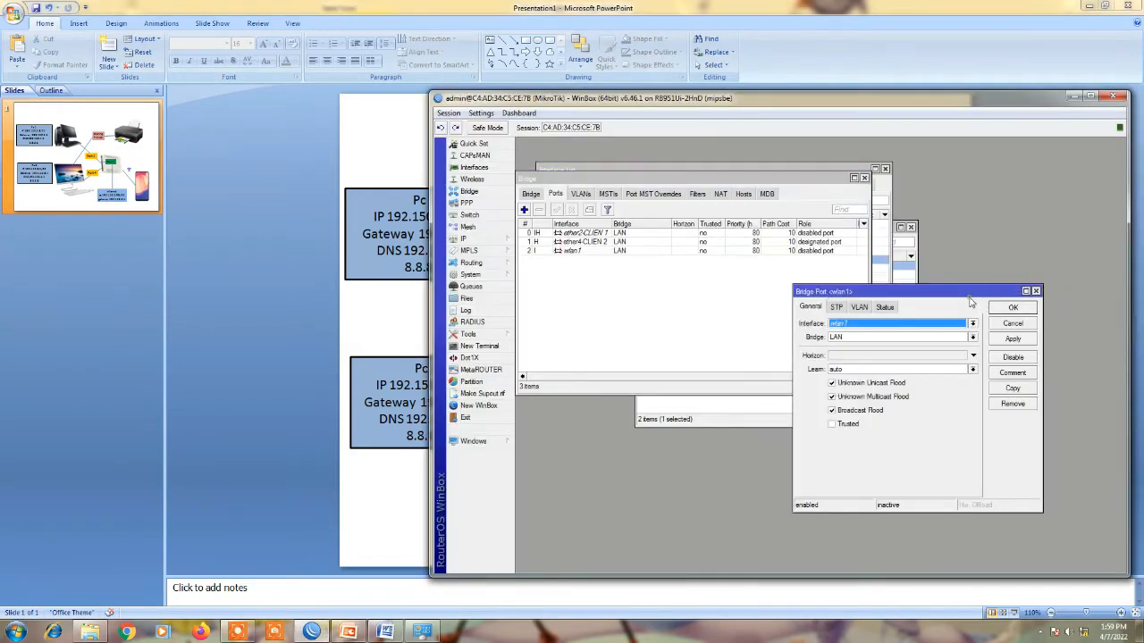
{"action": "left_click", "coordinate": [1012, 307]}
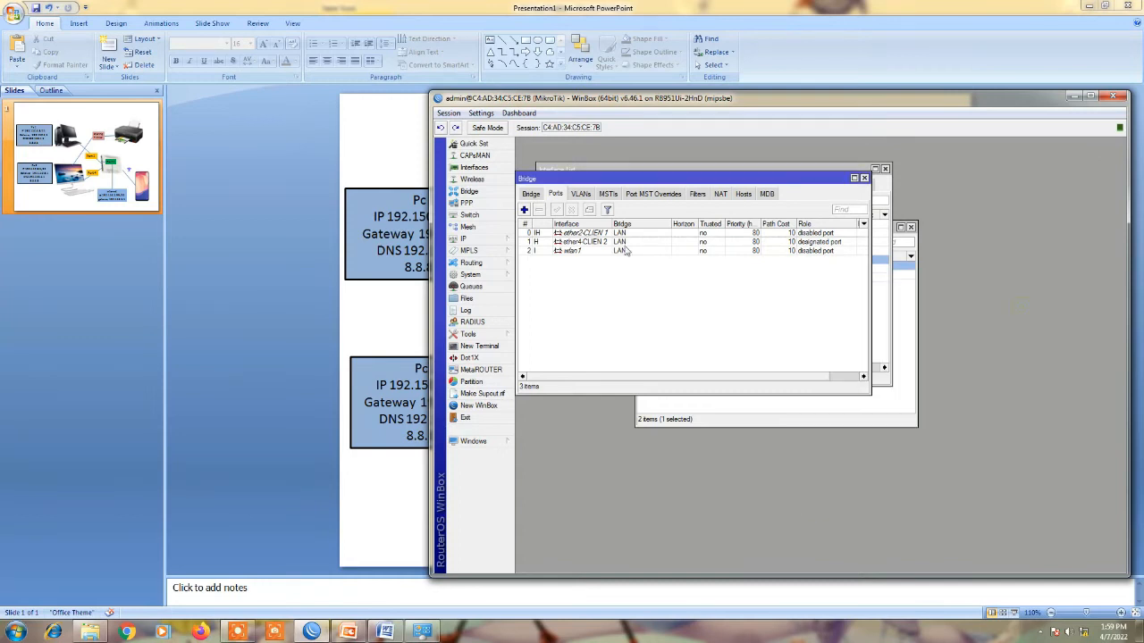
{"action": "left_click", "coordinate": [524, 209]}
{"action": "left_click", "coordinate": [865, 324]}
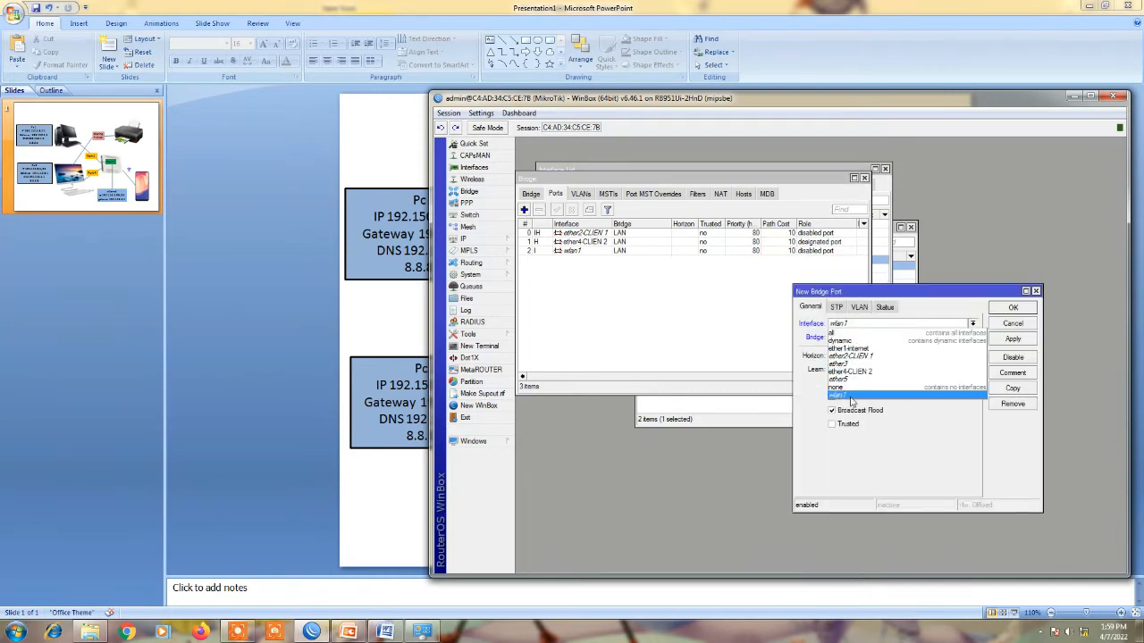
{"action": "left_click", "coordinate": [837, 394]}
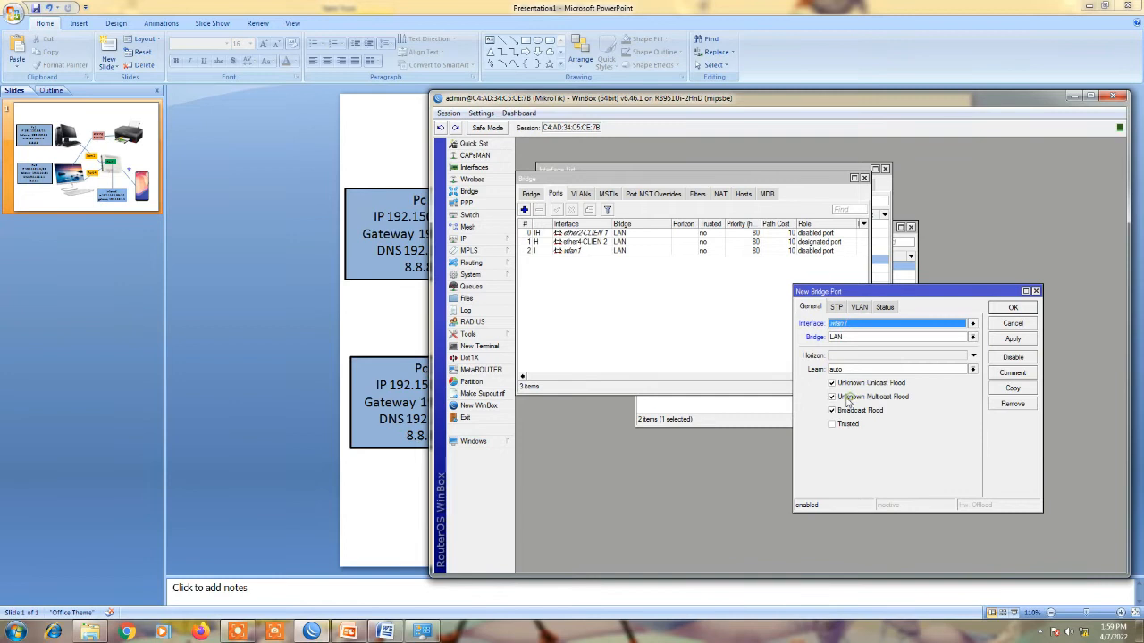
{"action": "left_click", "coordinate": [840, 338]}
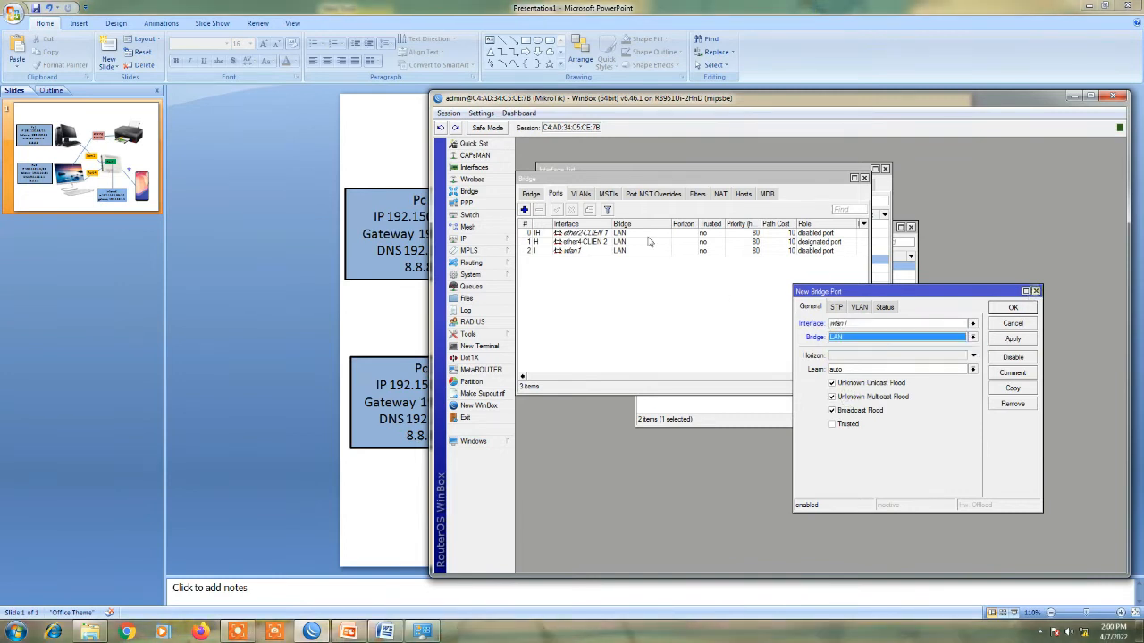
{"action": "left_click", "coordinate": [1027, 324]}
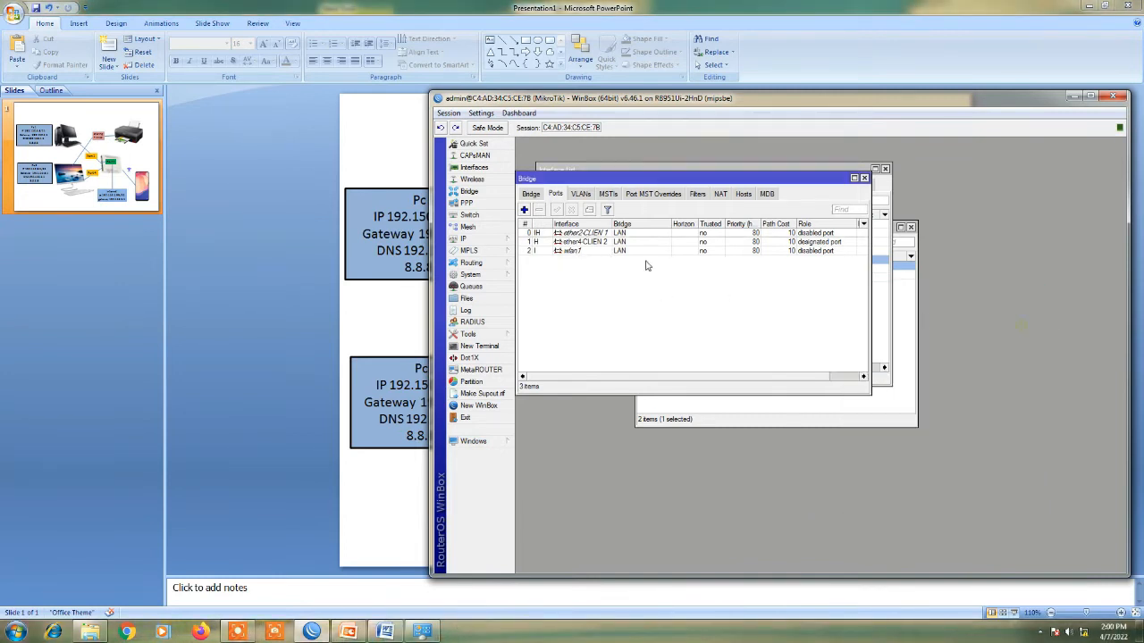
Open the wireless tables, and look up the required WLAN password in the Word document P2-Soal Praktik
{"action": "left_click", "coordinate": [471, 179]}
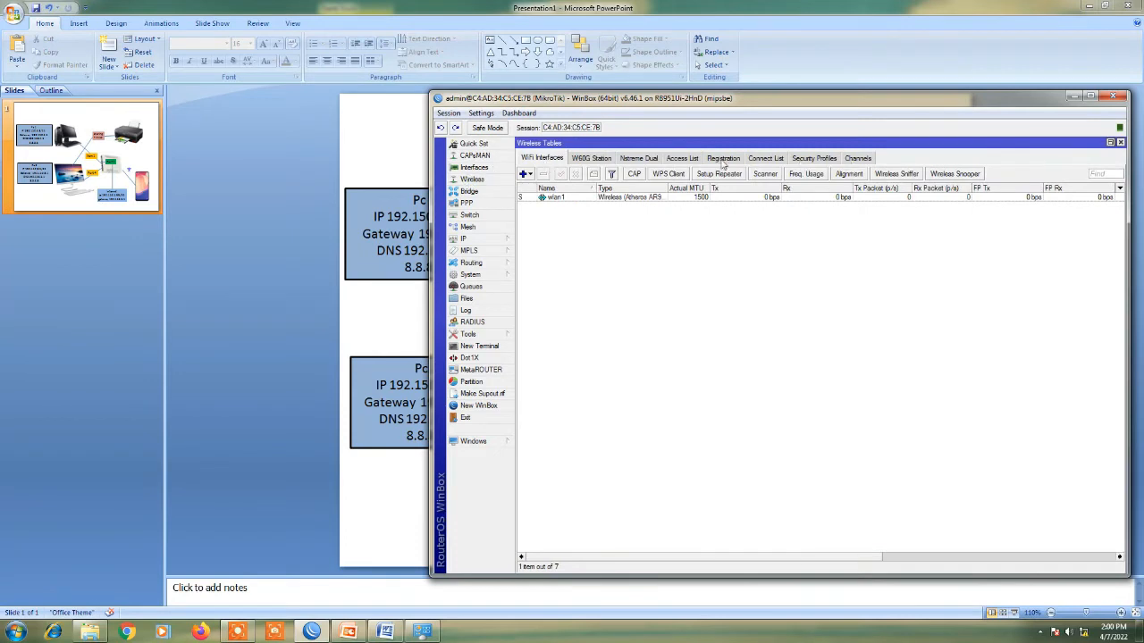
{"action": "left_click", "coordinate": [386, 631]}
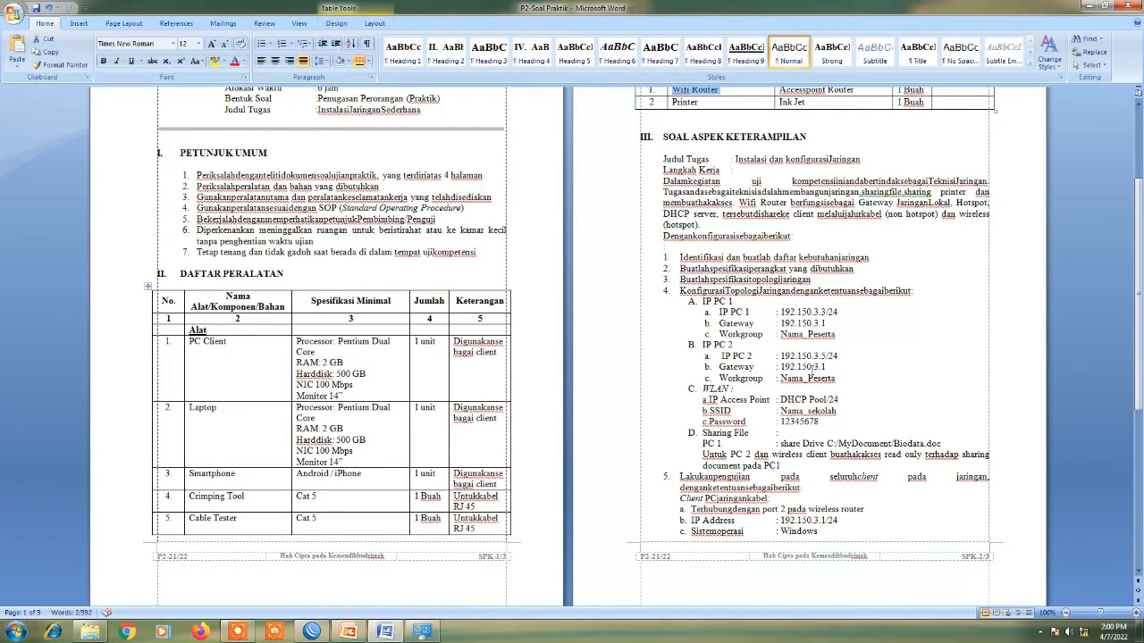
{"action": "left_click_drag", "start_coordinate": [821, 421], "coordinate": [782, 421]}
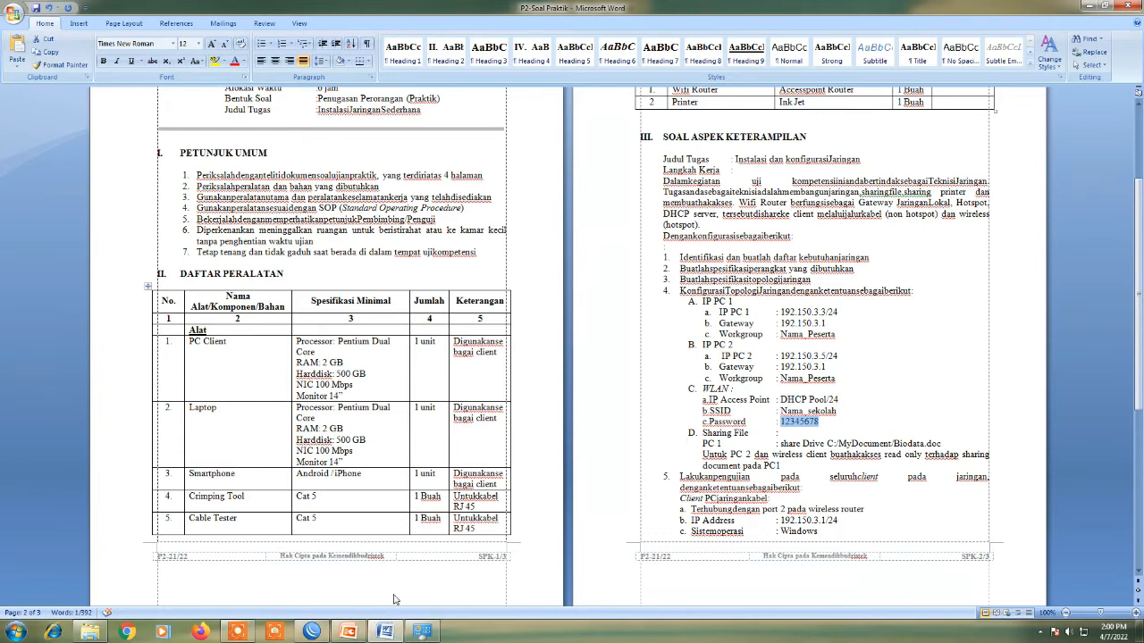
Switch to WinBox and start a new wireless security profile named SEKOLAH with the mode dynamic keys
{"action": "left_click", "coordinate": [312, 631]}
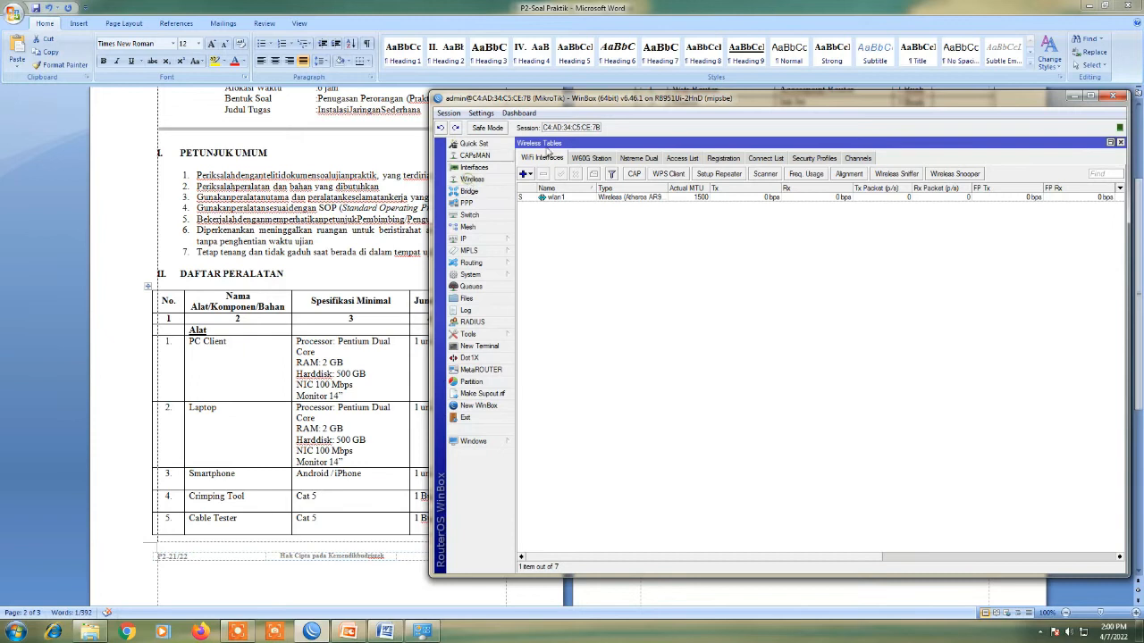
{"action": "left_click", "coordinate": [815, 159]}
{"action": "left_click", "coordinate": [523, 175]}
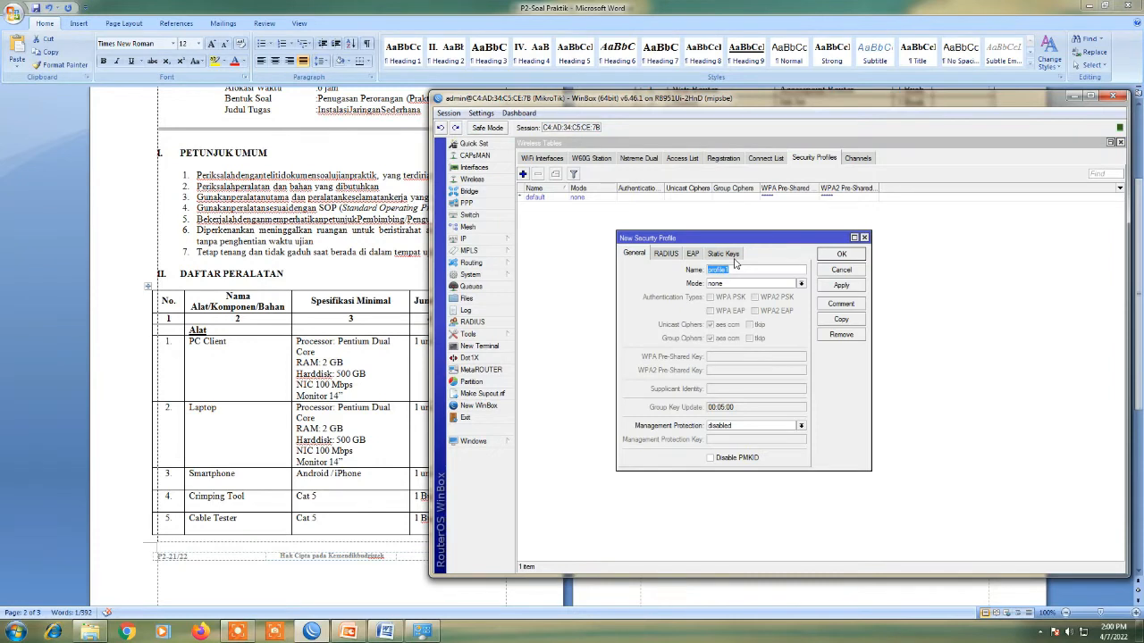
{"action": "type", "text": "SEKOLAH"}
{"action": "left_click", "coordinate": [731, 284]}
{"action": "left_click", "coordinate": [720, 297]}
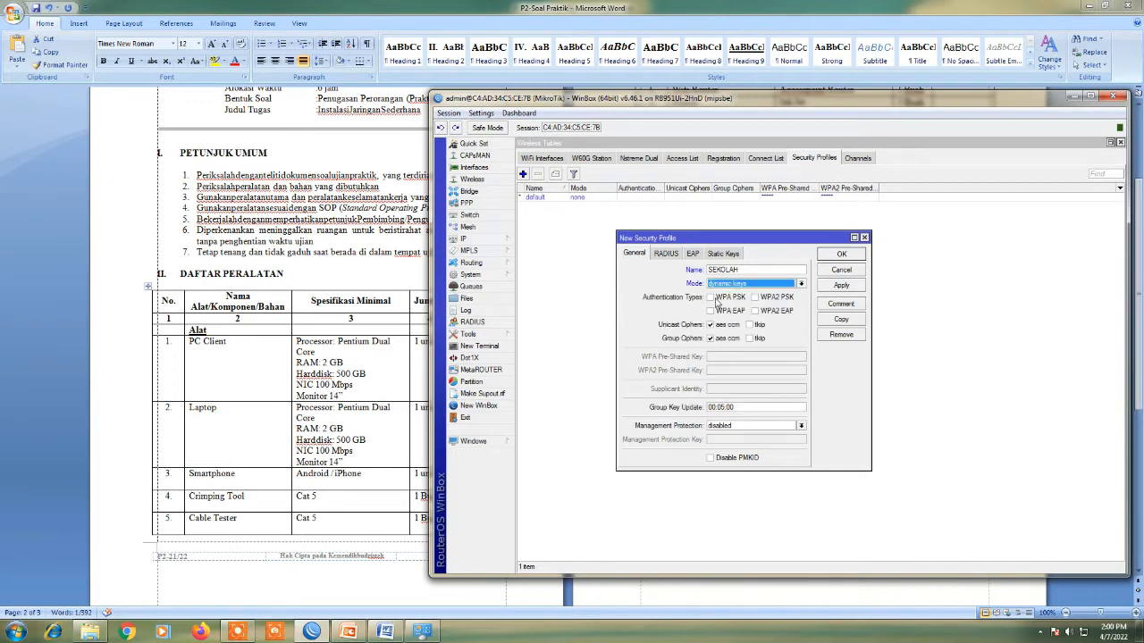
Enable WPA PSK authentication for the SEKOLAH profile, enter the WPA pre-shared key, and save the profile
{"action": "left_click", "coordinate": [711, 298]}
{"action": "left_click", "coordinate": [737, 358]}
{"action": "type", "text": "********"}
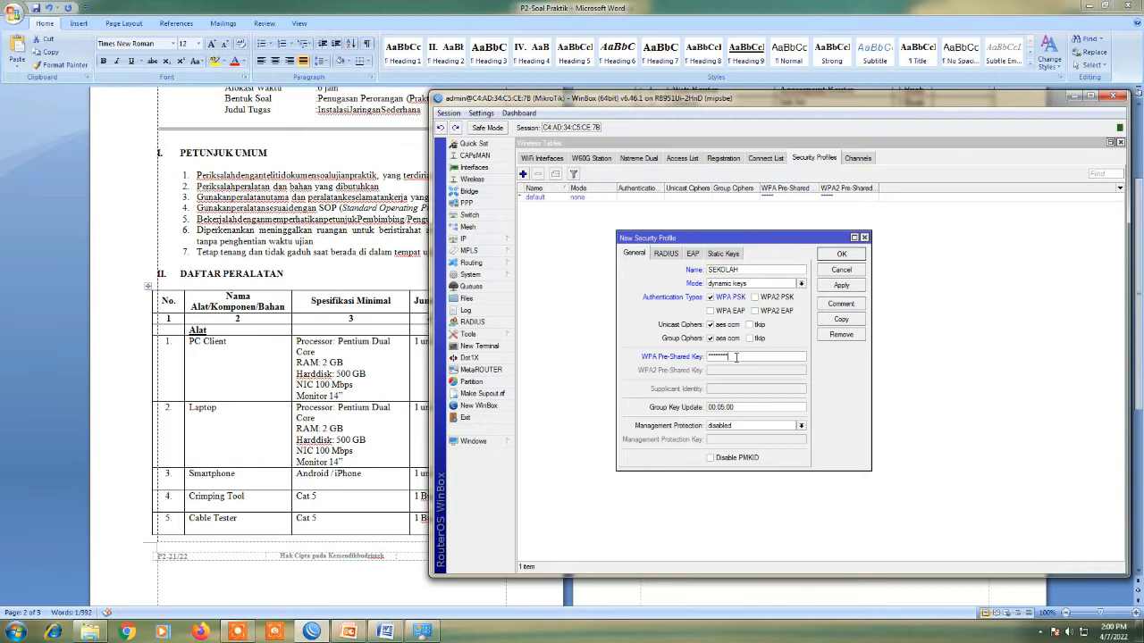
{"action": "left_click", "coordinate": [840, 285]}
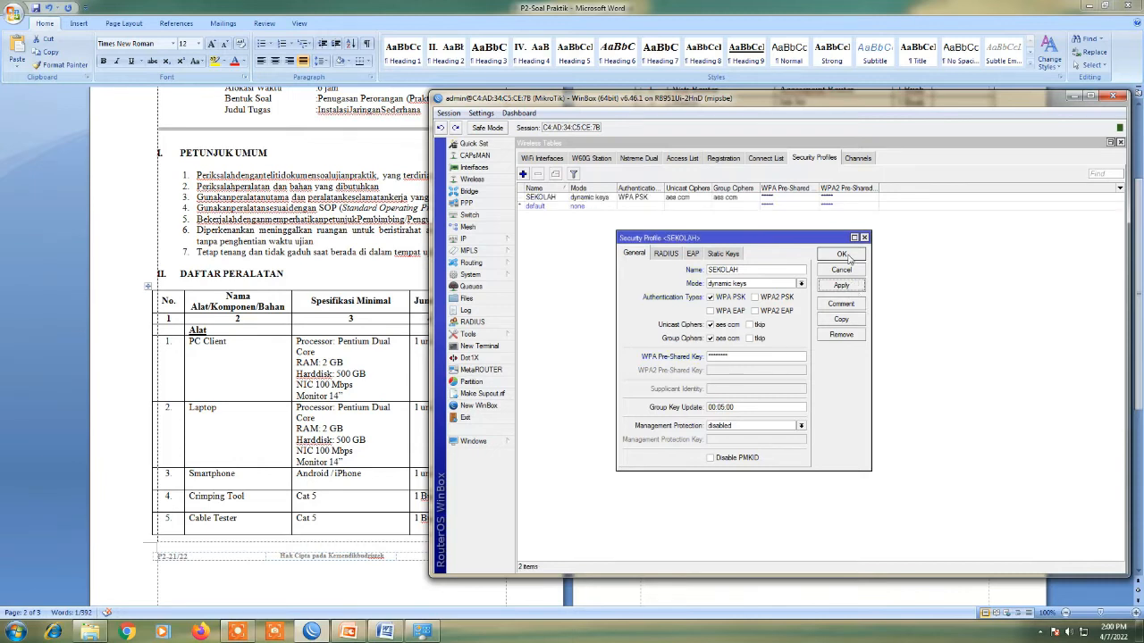
{"action": "left_click", "coordinate": [840, 255]}
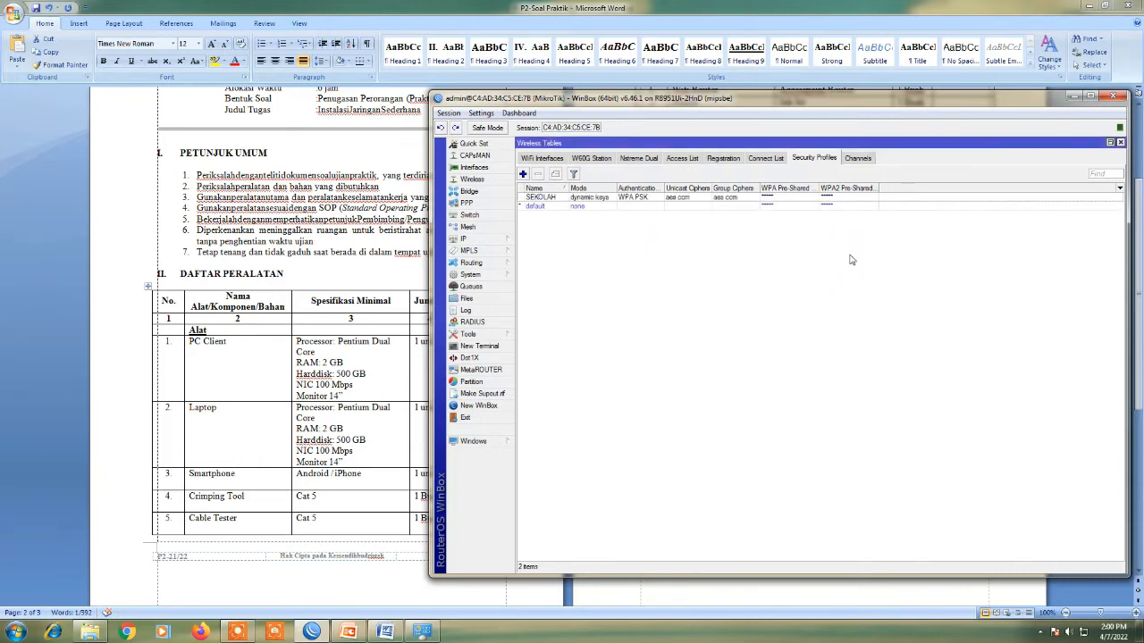
Set the wlan1 wireless interface to ap bridge mode with the SSID SMKN 1 NISAM UKK
{"action": "left_click", "coordinate": [534, 160]}
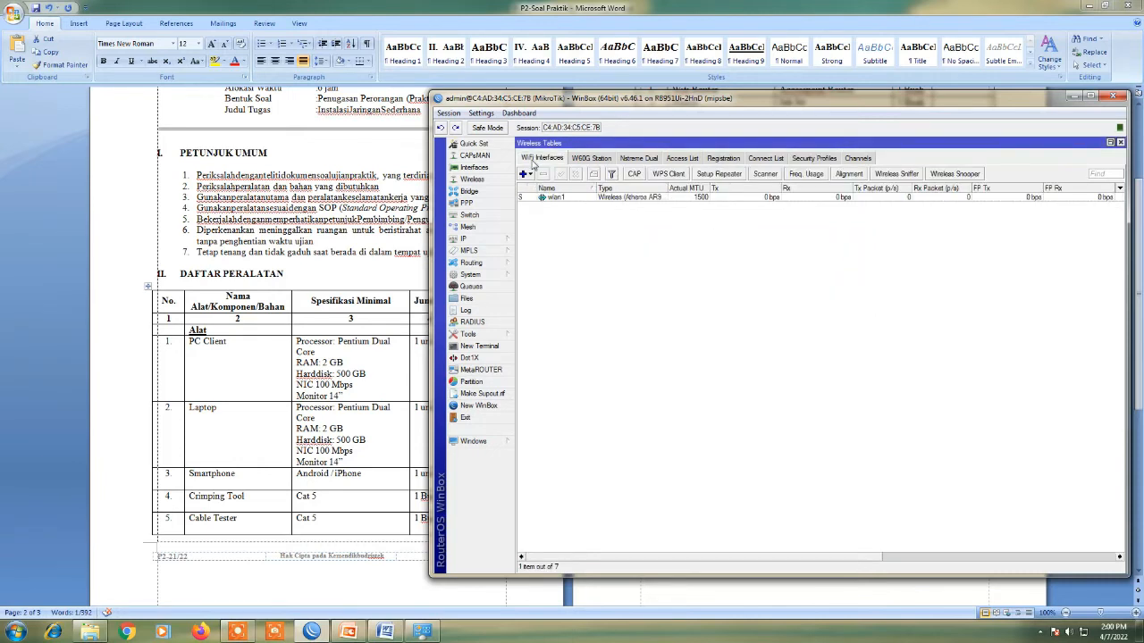
{"action": "double_click", "coordinate": [568, 201]}
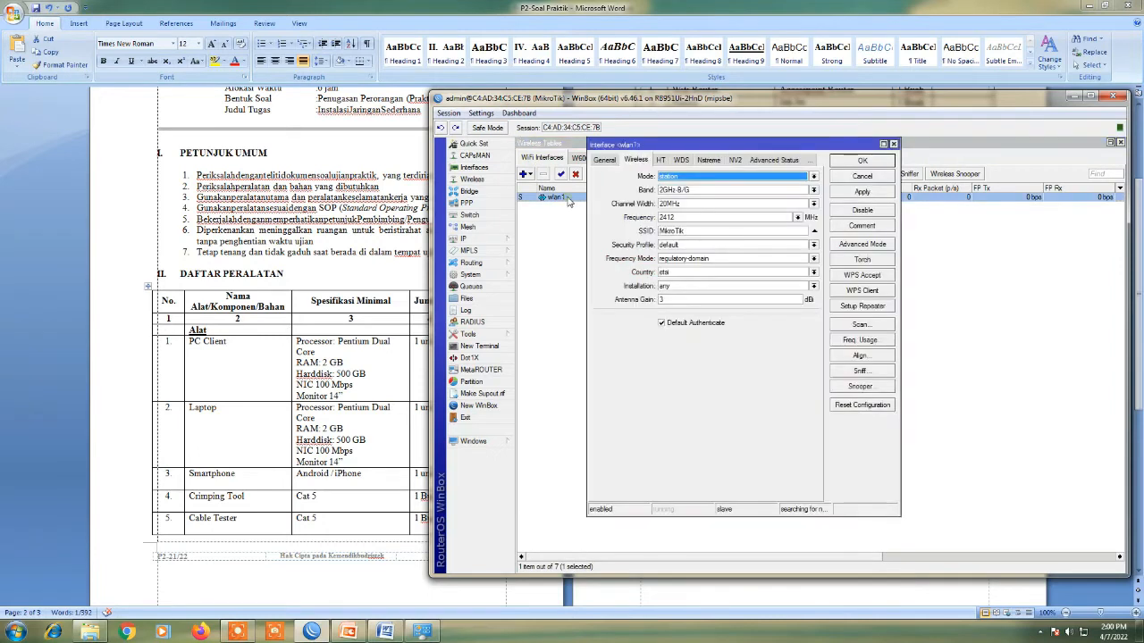
{"action": "left_click", "coordinate": [604, 160]}
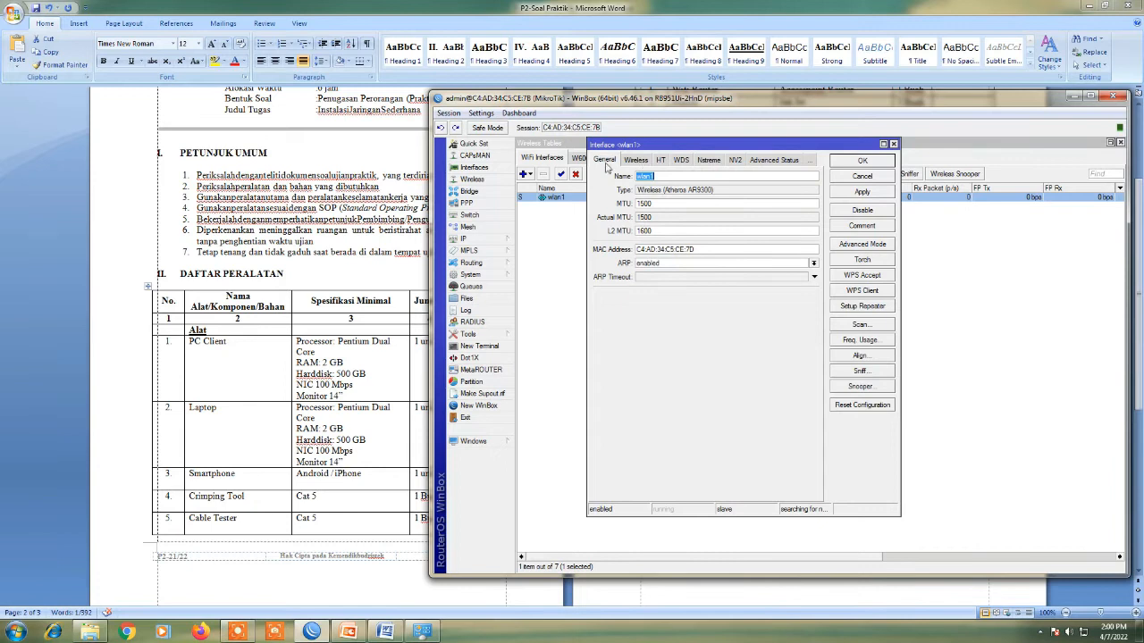
{"action": "left_click", "coordinate": [638, 160]}
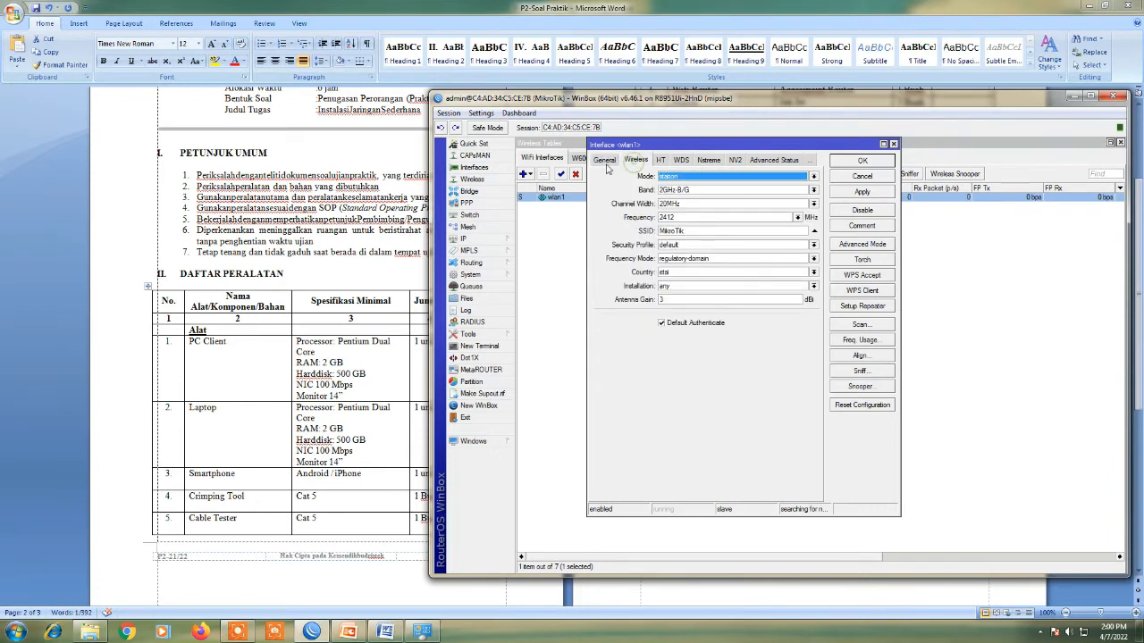
{"action": "left_click", "coordinate": [696, 178]}
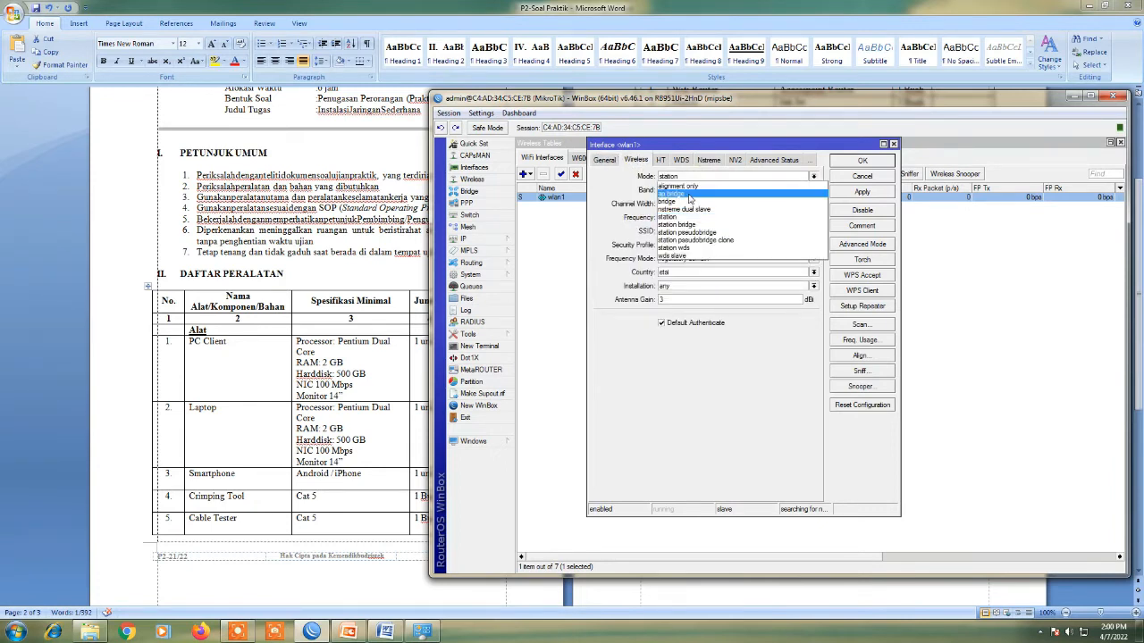
{"action": "left_click", "coordinate": [697, 187]}
{"action": "double_click", "coordinate": [695, 230]}
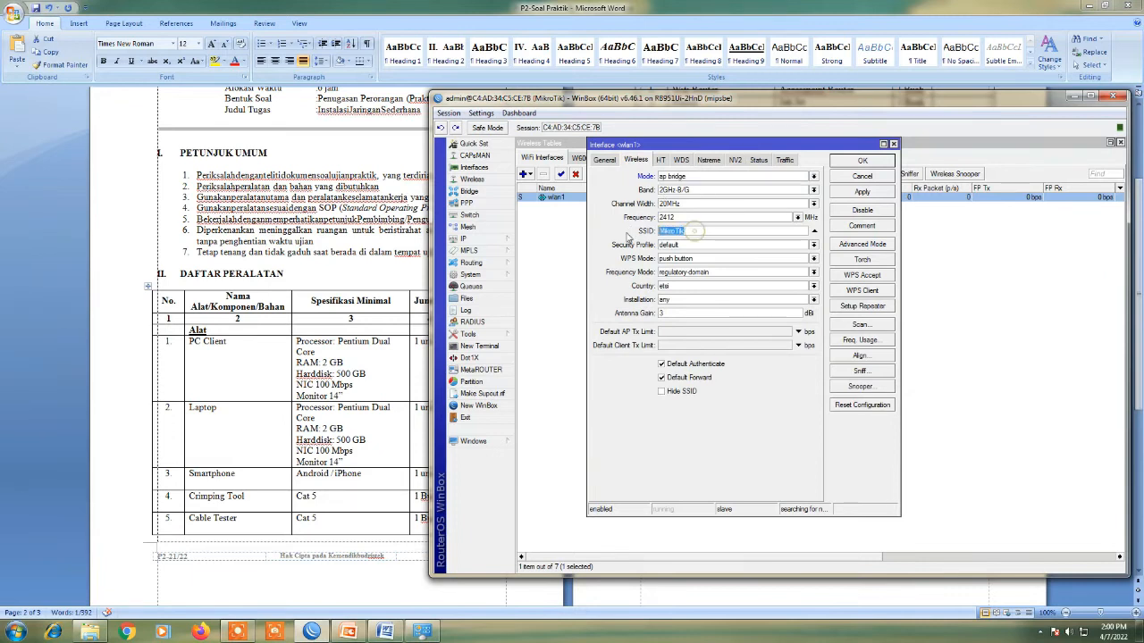
{"action": "type", "text": "SMKN 1 NISAM UKK"}
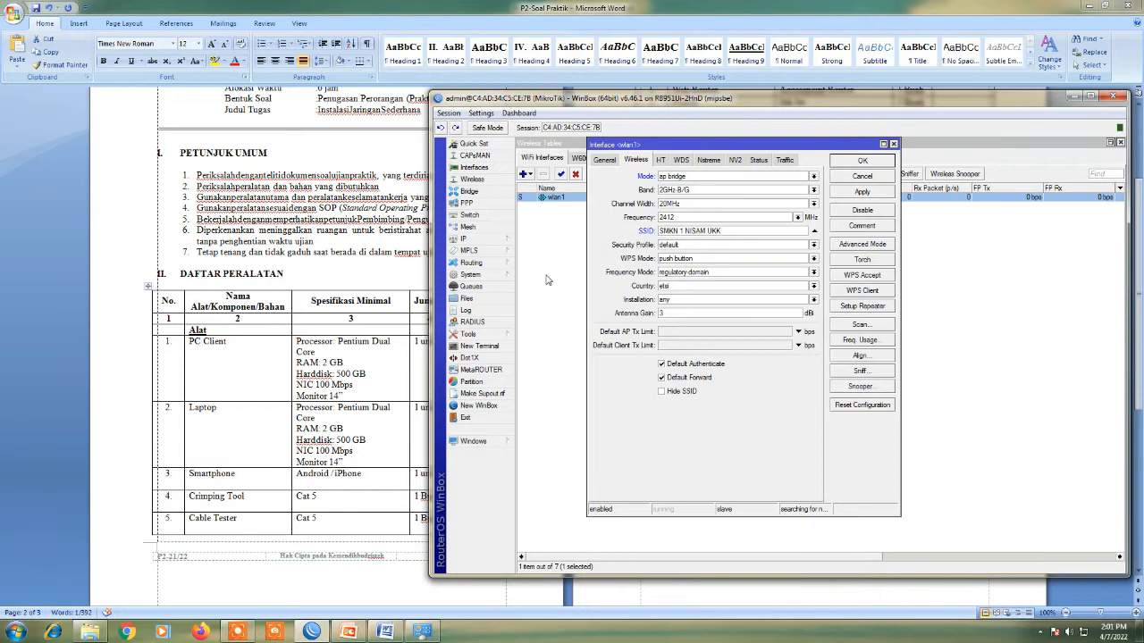
Assign the security profile SEKOLAH to wlan1 and save the interface settings
{"action": "left_click", "coordinate": [670, 246]}
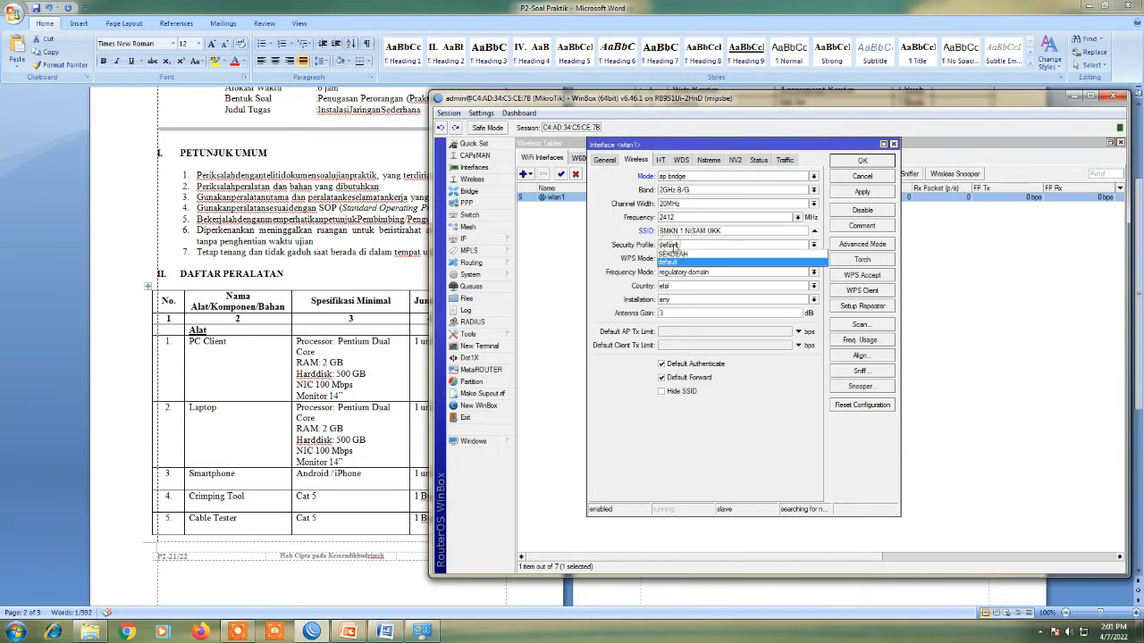
{"action": "left_click", "coordinate": [677, 259]}
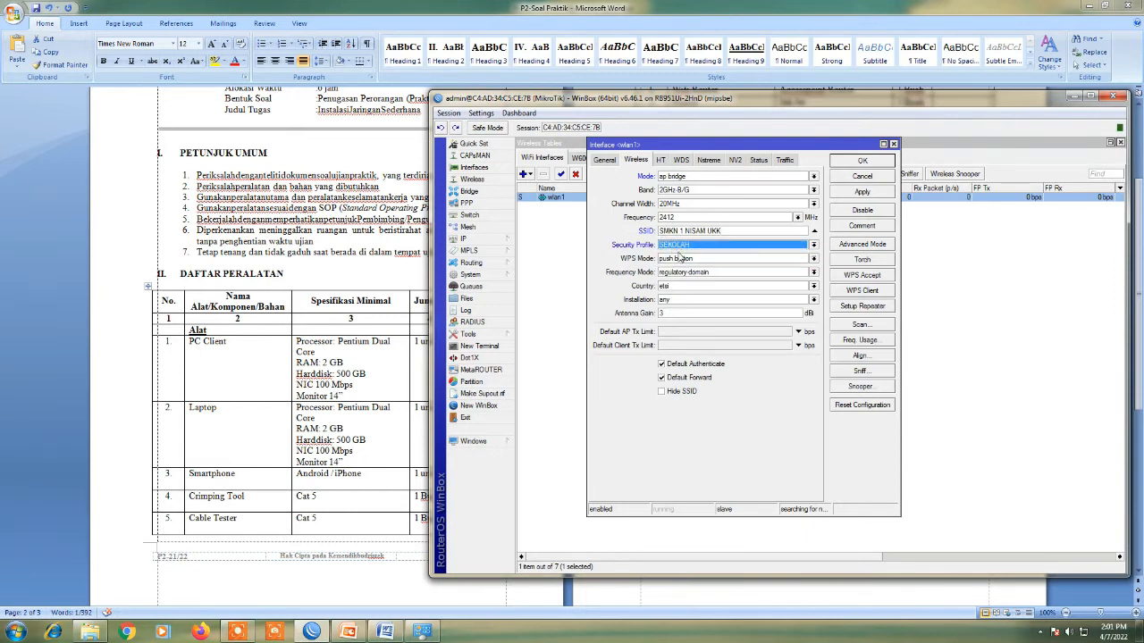
{"action": "left_click", "coordinate": [861, 192]}
{"action": "left_click", "coordinate": [863, 162]}
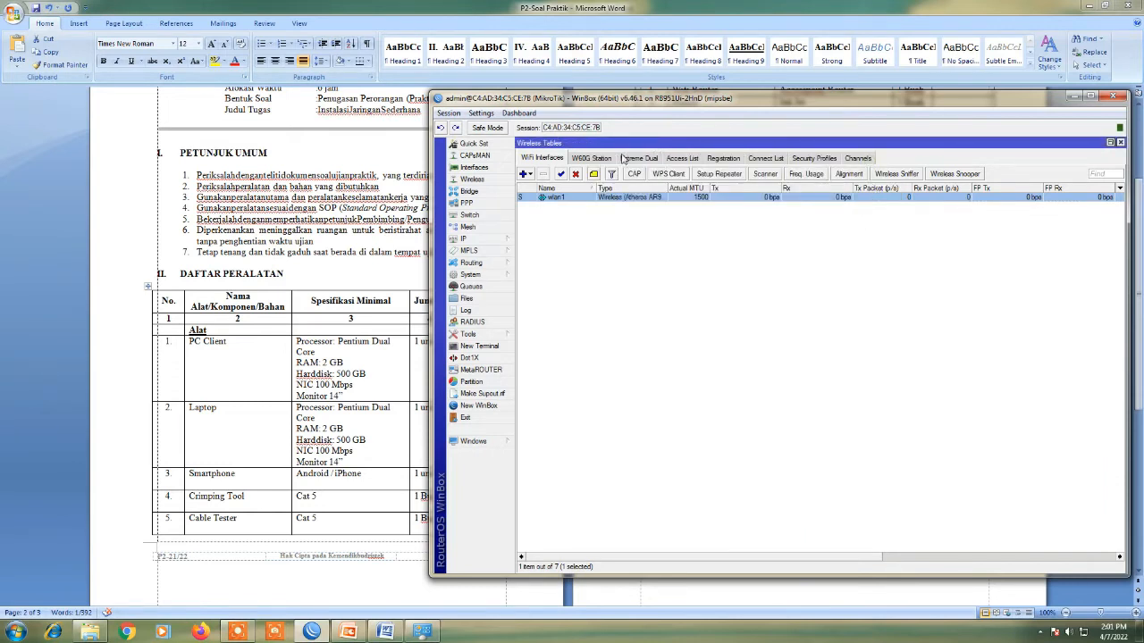
Switch to PowerPoint and examine the IP settings of Pc 1 and Pc 2 in the network diagram
{"action": "left_click_drag", "start_coordinate": [556, 105], "coordinate": [386, 118]}
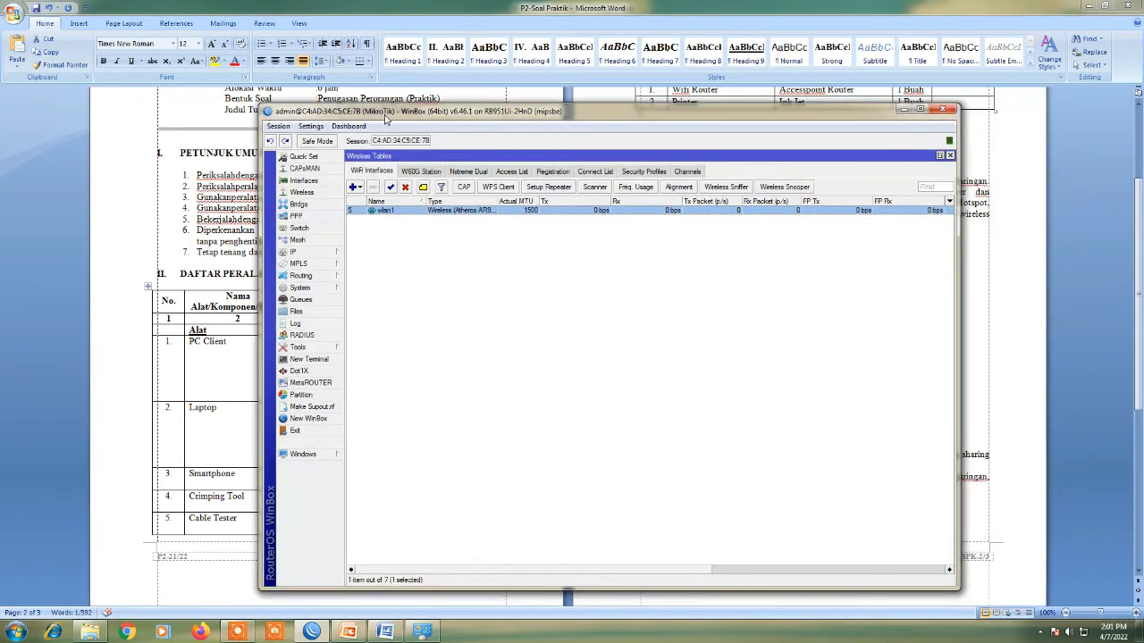
{"action": "left_click", "coordinate": [349, 631]}
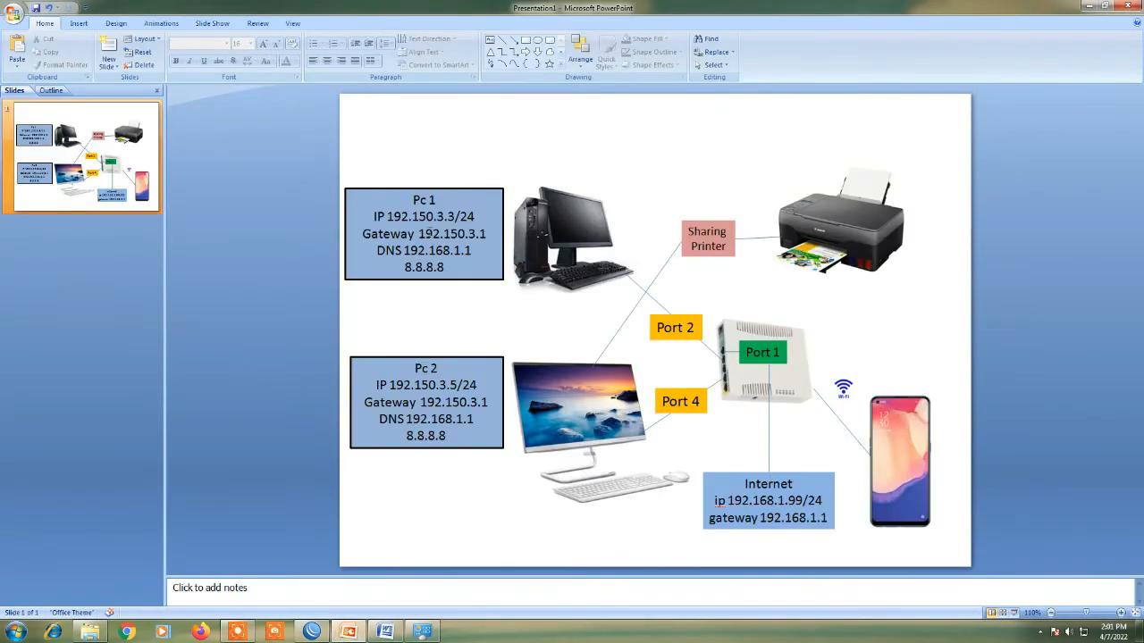
{"action": "left_click", "coordinate": [427, 233]}
{"action": "left_click", "coordinate": [417, 402]}
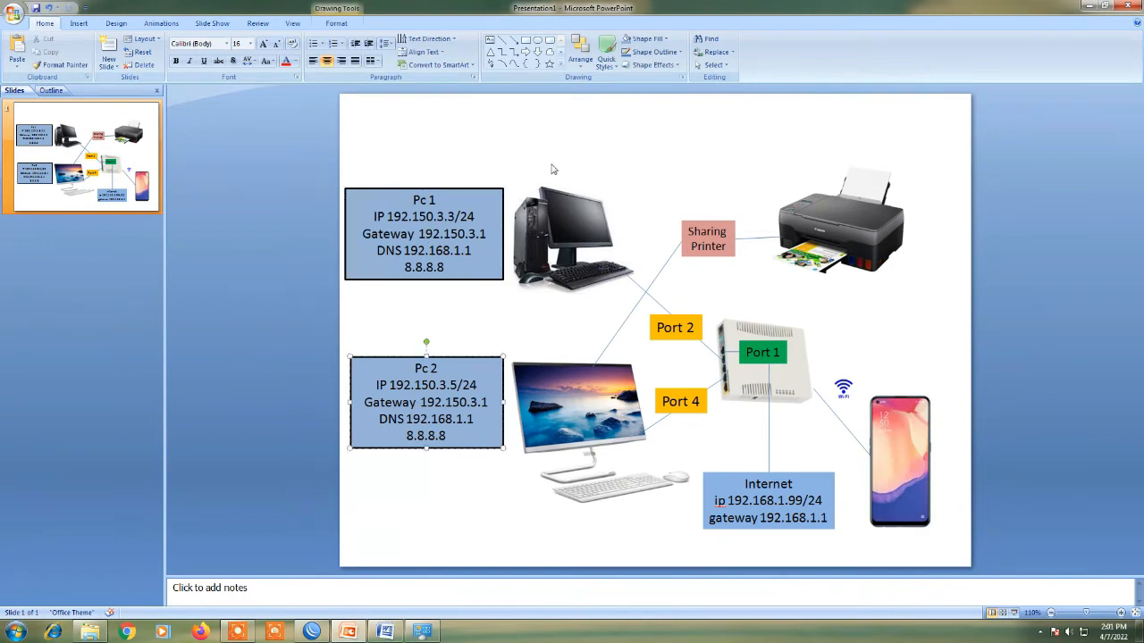
Open the router's IP address list in WinBox, and compare it with the phone's Wi-Fi connection in the PowerPoint diagram
{"action": "left_click", "coordinate": [311, 631]}
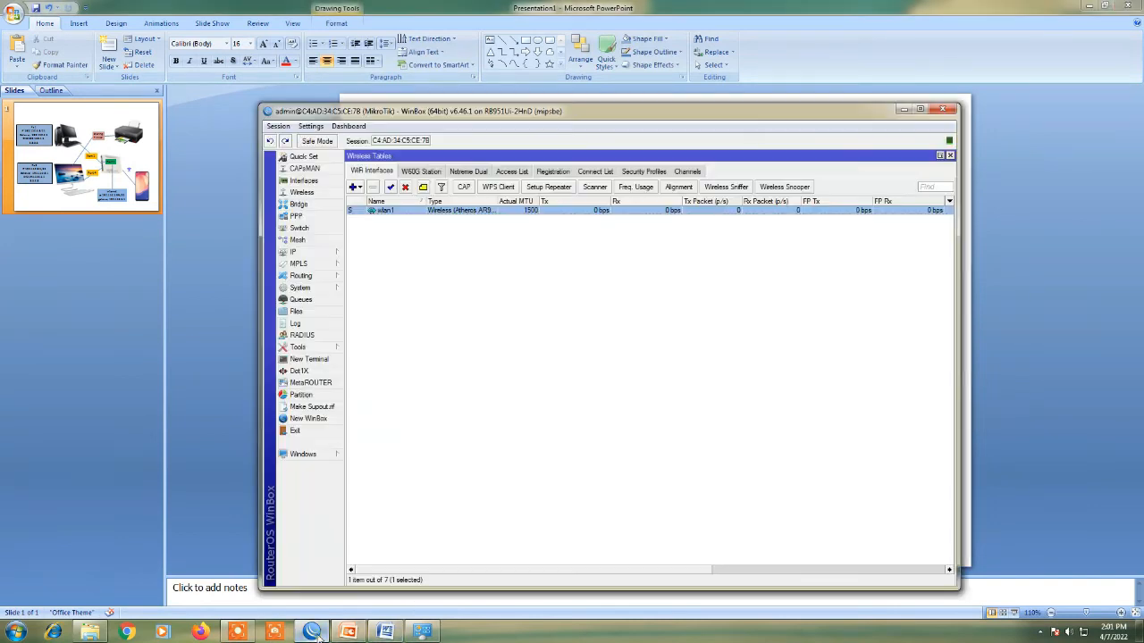
{"action": "left_click", "coordinate": [295, 252]}
{"action": "left_click", "coordinate": [367, 277]}
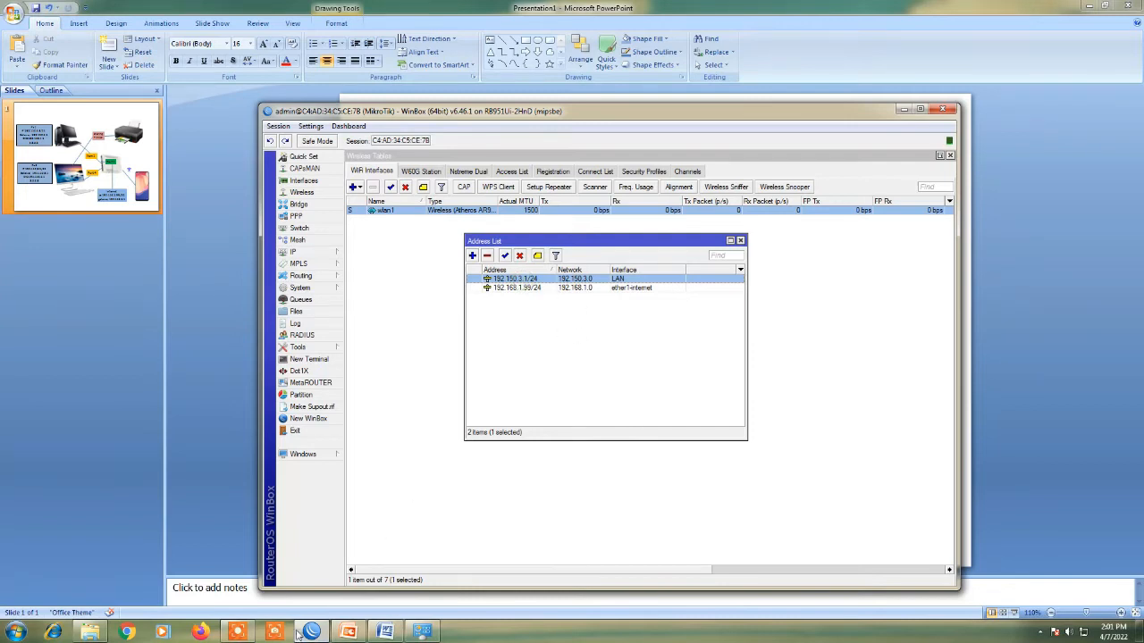
{"action": "left_click", "coordinate": [348, 632]}
{"action": "left_click", "coordinate": [894, 469]}
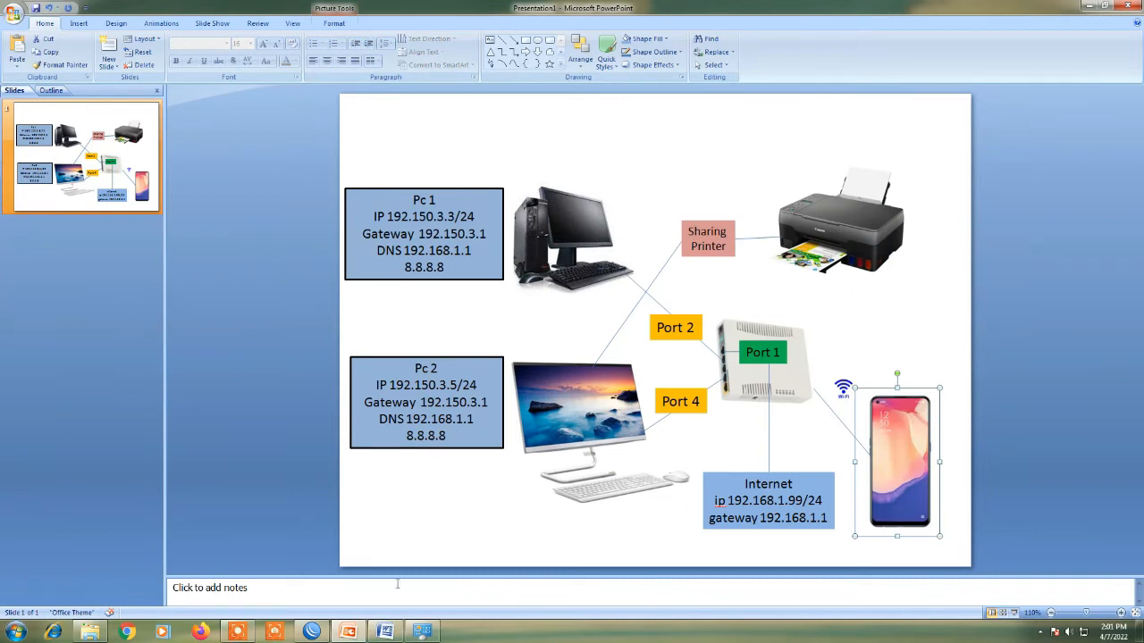
Return to WinBox and open the LAN bridge's interface properties for review
{"action": "left_click", "coordinate": [311, 631]}
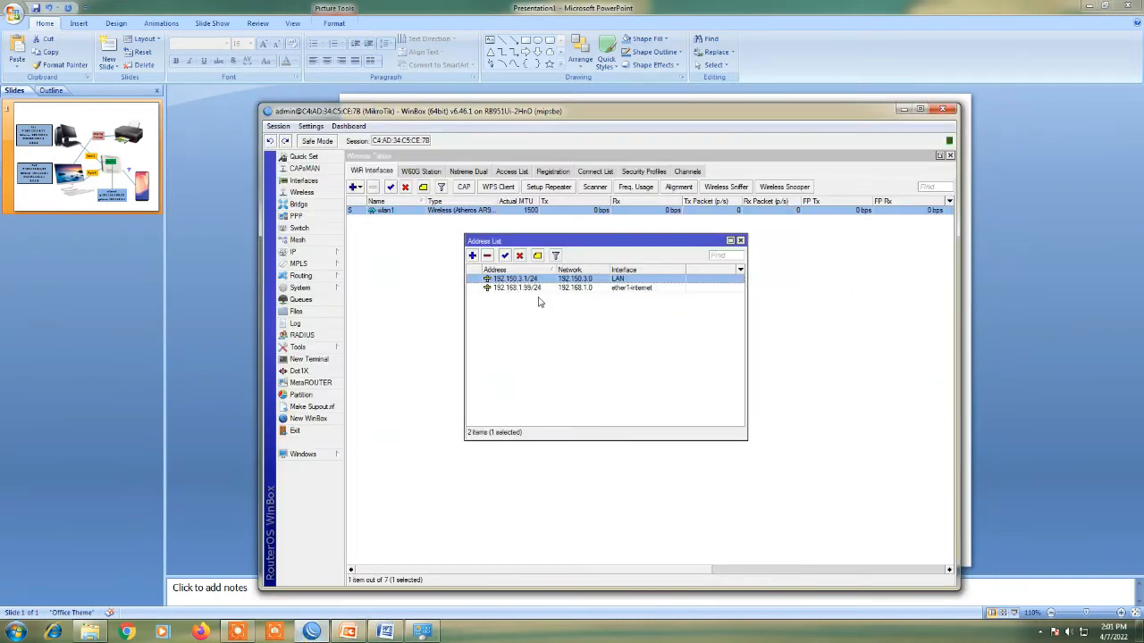
{"action": "left_click", "coordinate": [305, 204]}
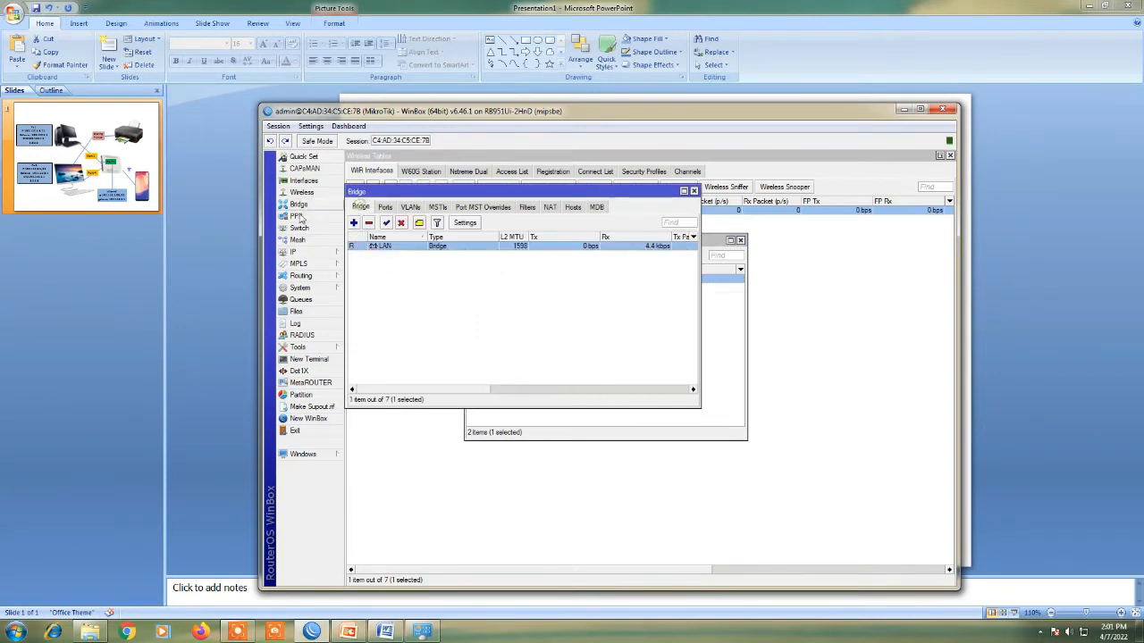
{"action": "double_click", "coordinate": [373, 248]}
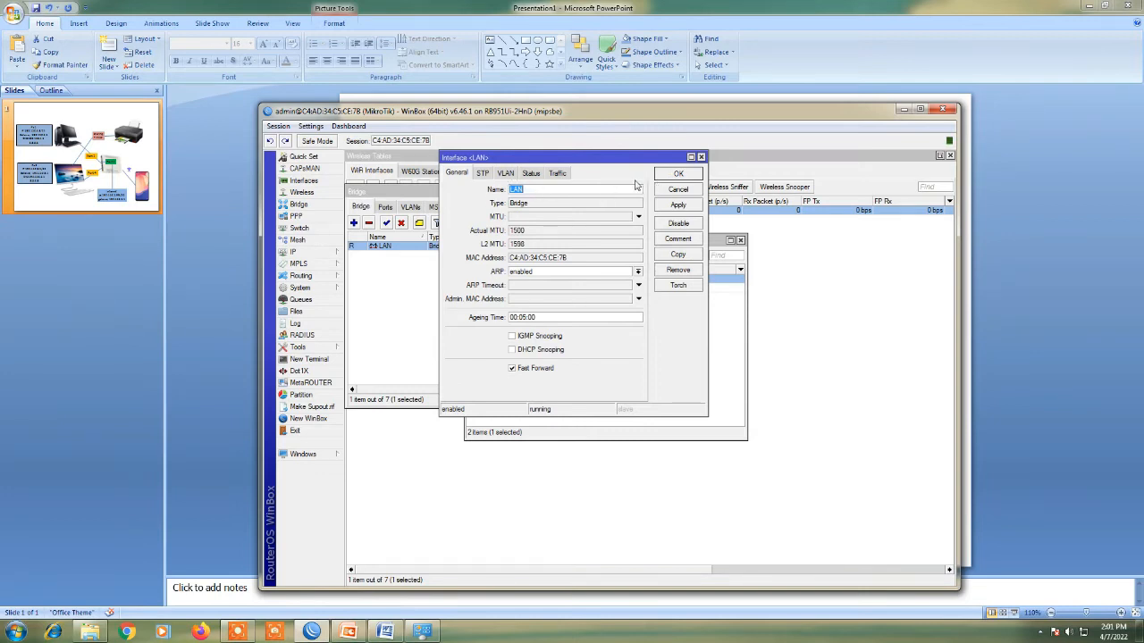
Close the LAN bridge properties, and review the bridge's member ports and the router's IP address entries
{"action": "left_click", "coordinate": [678, 190]}
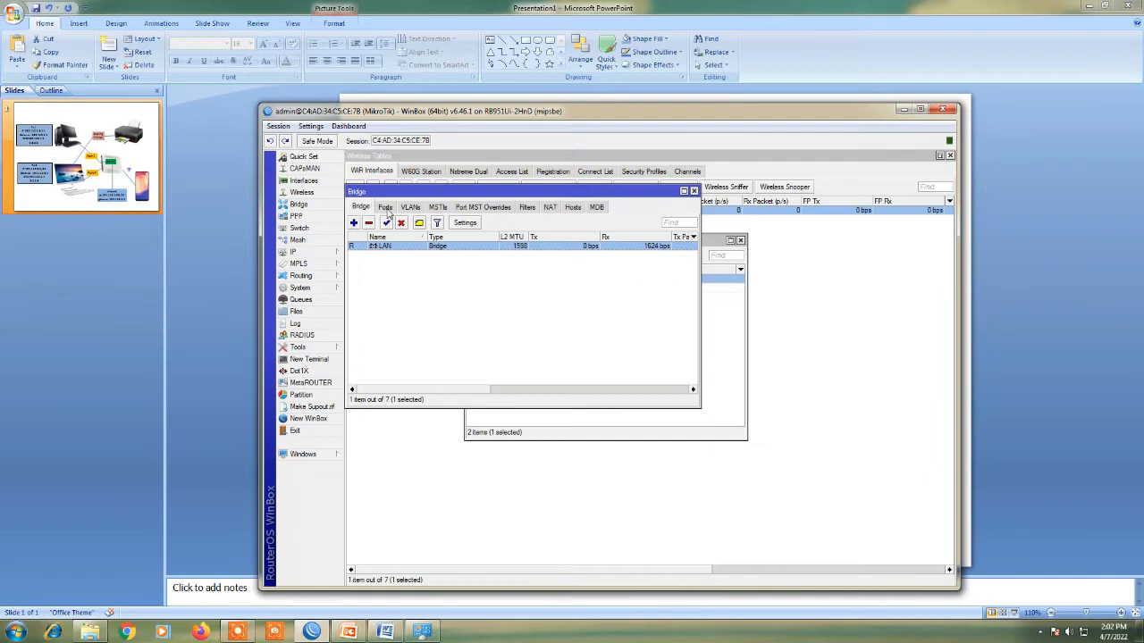
{"action": "left_click", "coordinate": [385, 207]}
{"action": "left_click", "coordinate": [398, 246]}
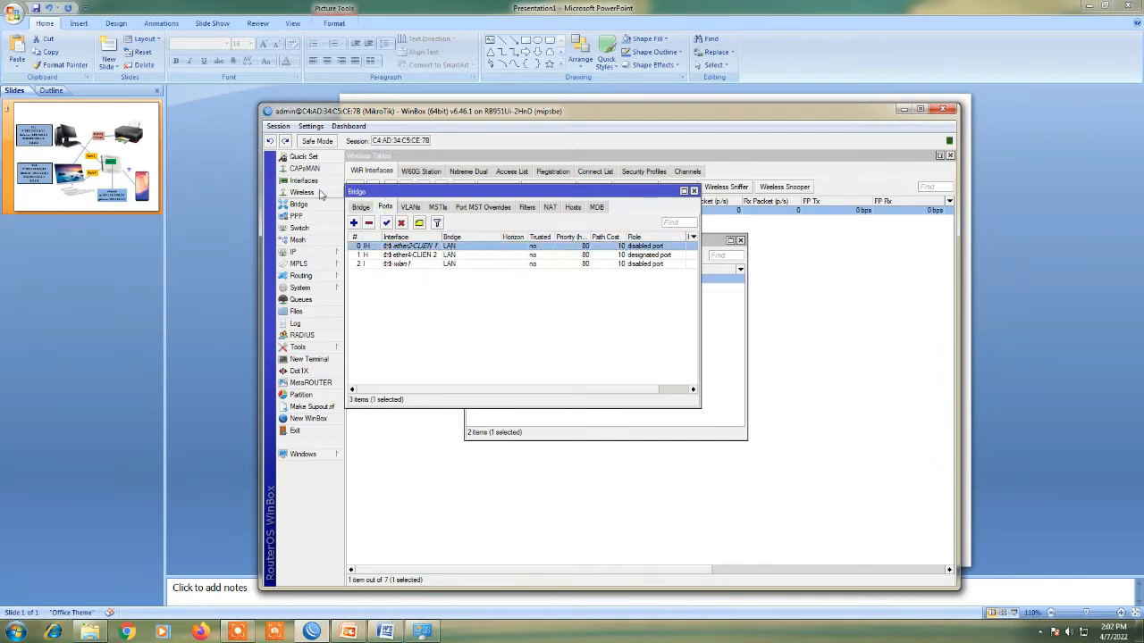
{"action": "left_click", "coordinate": [360, 207]}
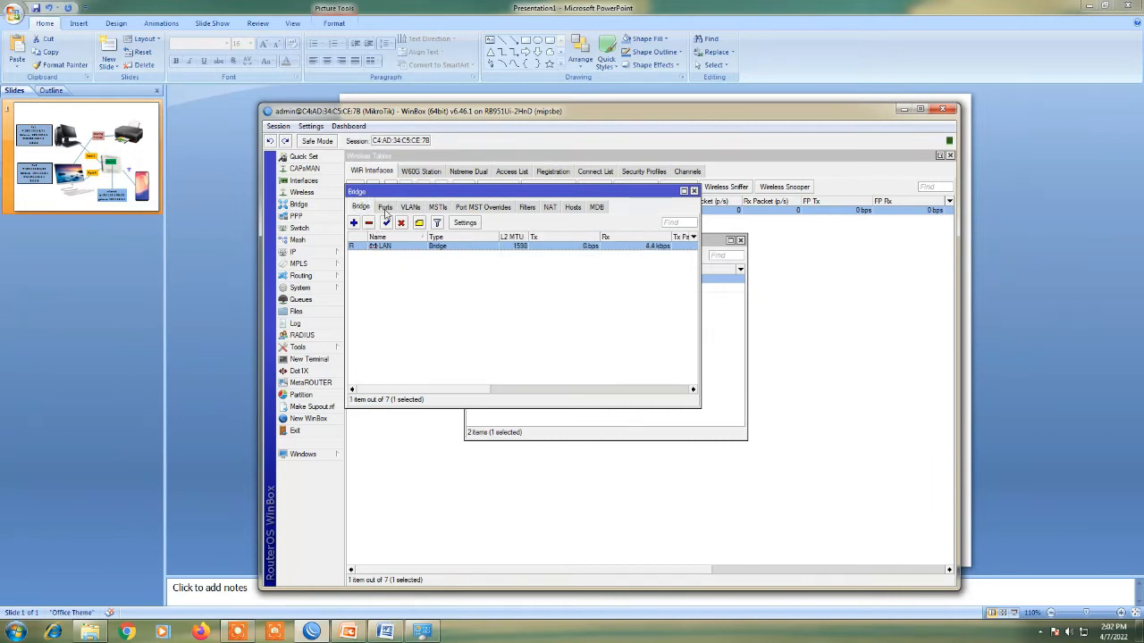
{"action": "left_click", "coordinate": [385, 208]}
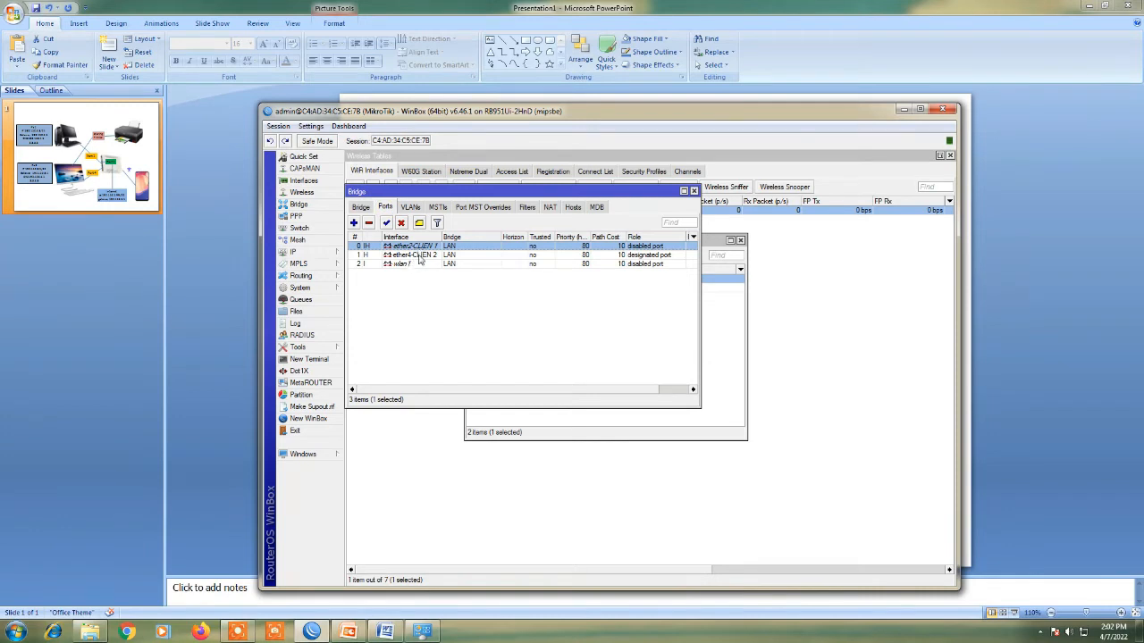
{"action": "left_click", "coordinate": [418, 264]}
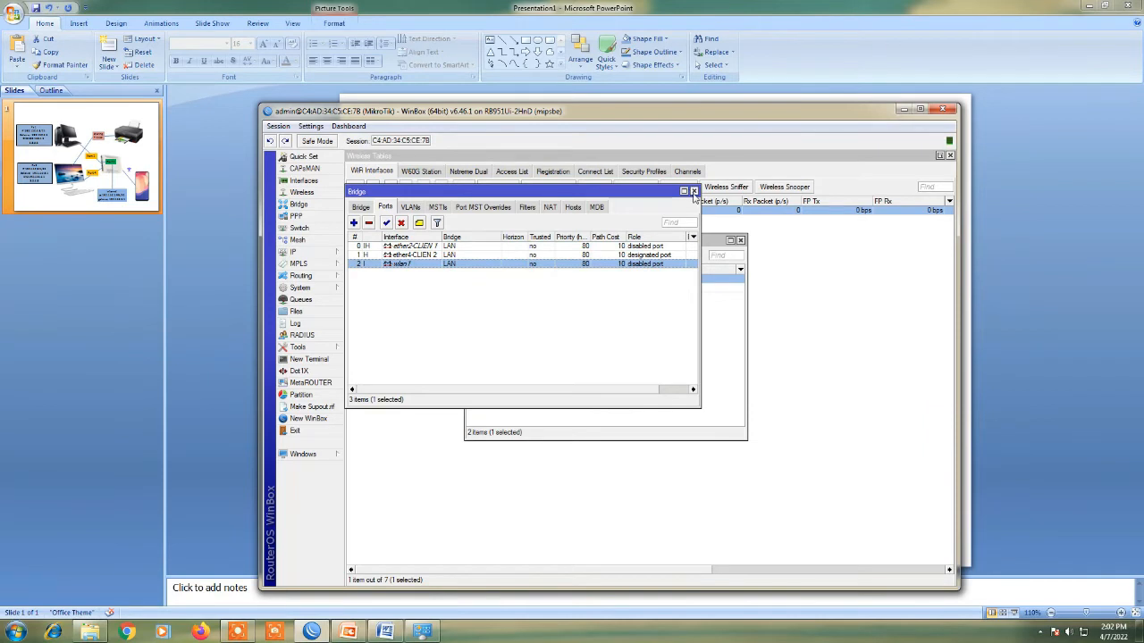
{"action": "left_click", "coordinate": [693, 192]}
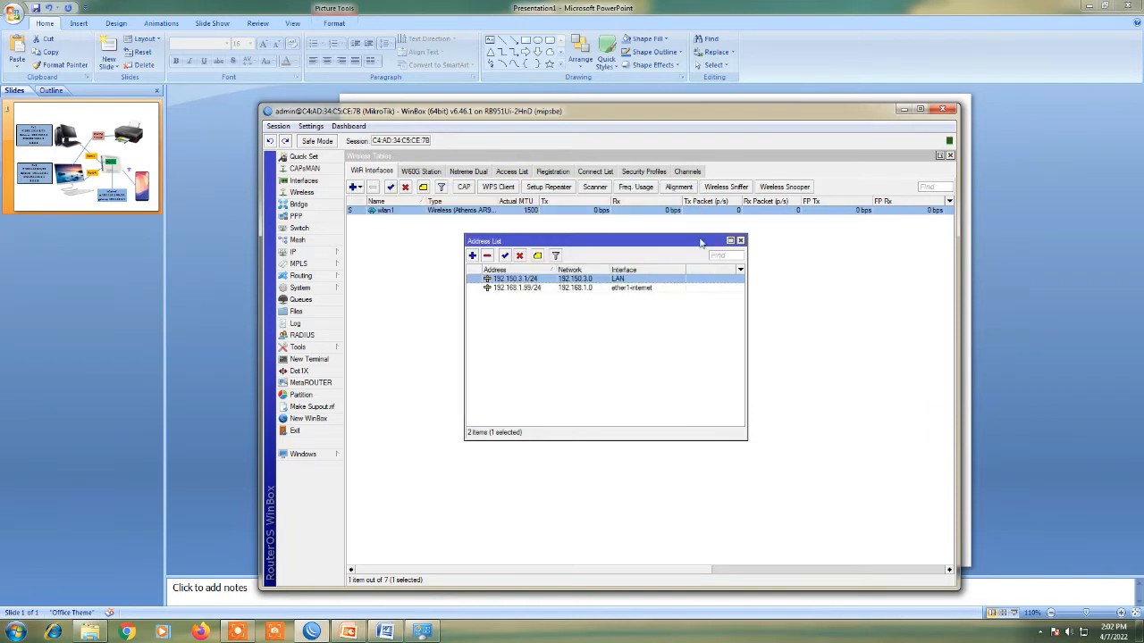
{"action": "left_click", "coordinate": [527, 289]}
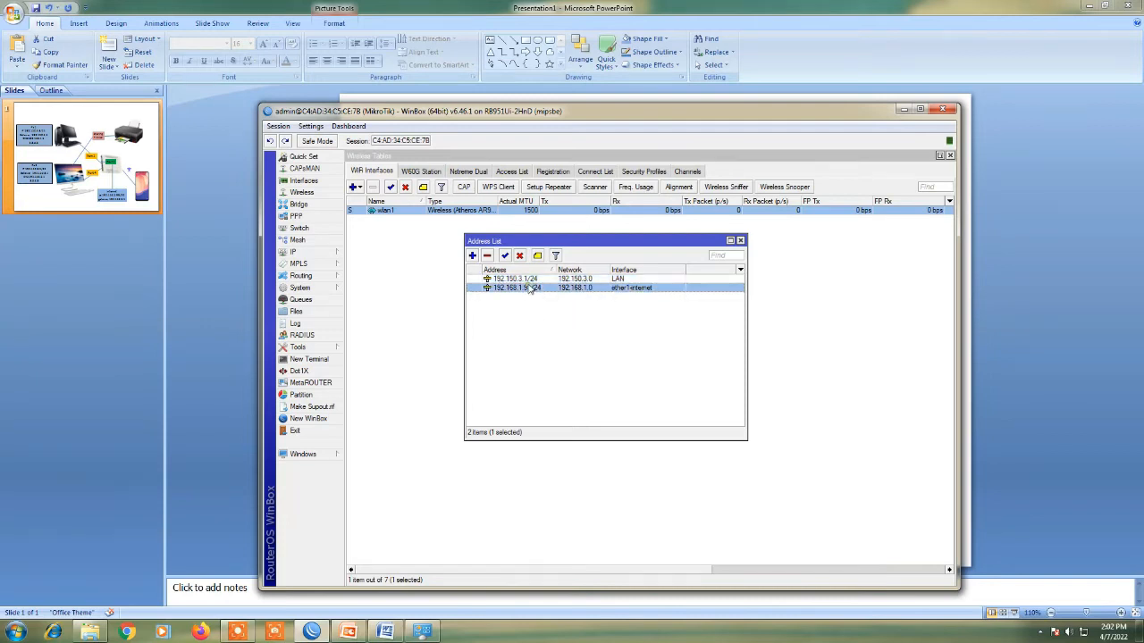
{"action": "left_click", "coordinate": [541, 280]}
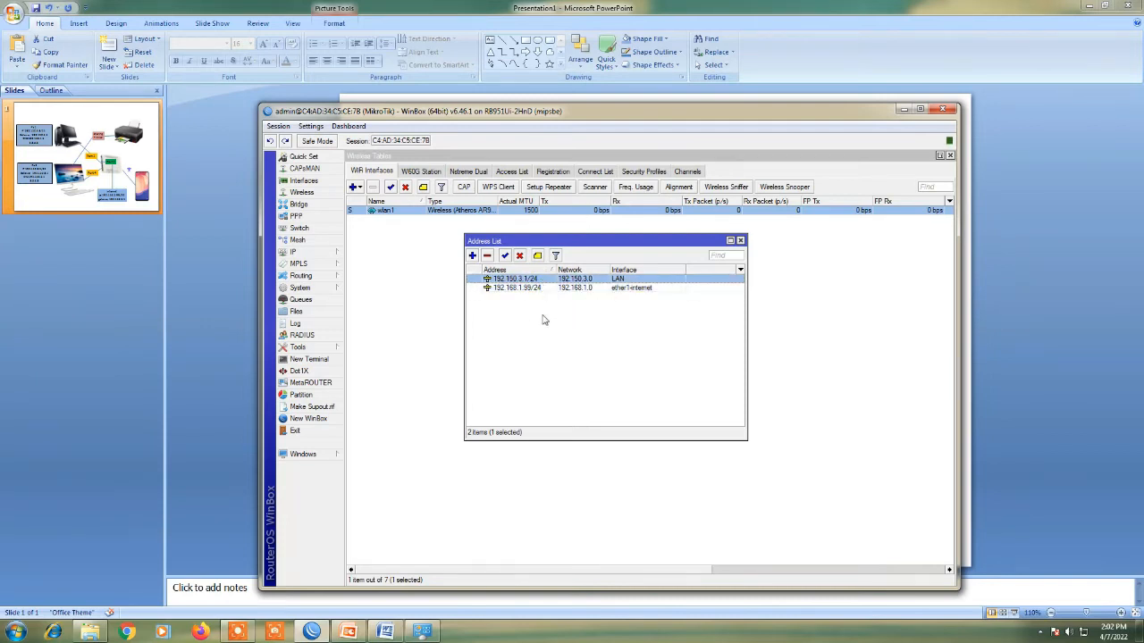
Disable the unused interfaces ether3 and ether5 in the router's interface list
{"action": "left_click", "coordinate": [314, 180]}
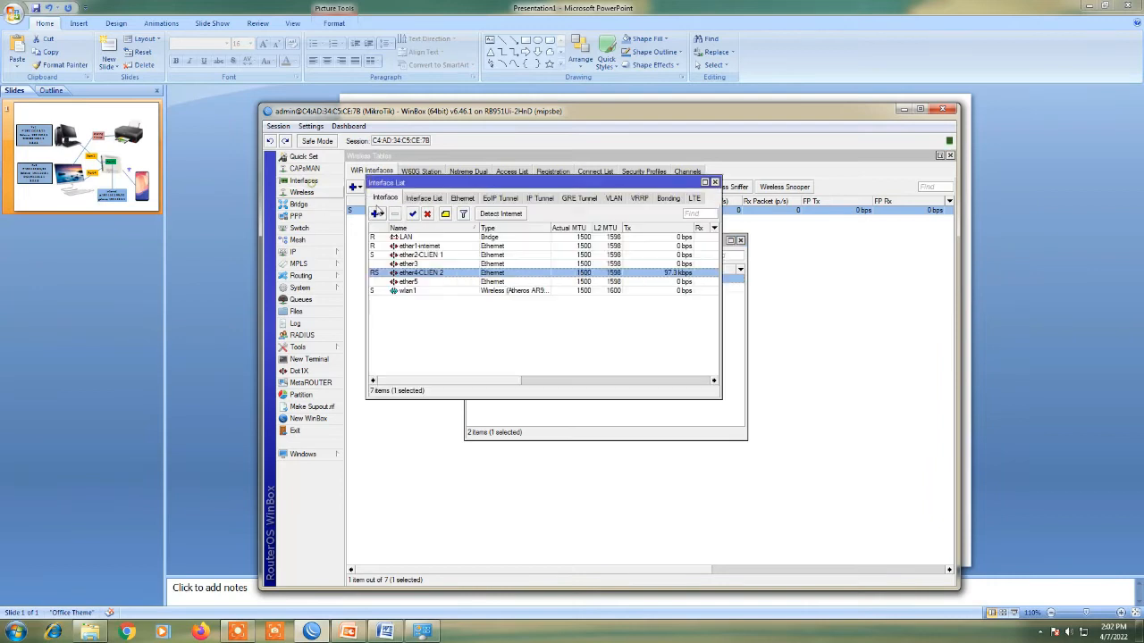
{"action": "left_click", "coordinate": [589, 436]}
{"action": "left_click_drag", "start_coordinate": [573, 241], "coordinate": [758, 301]}
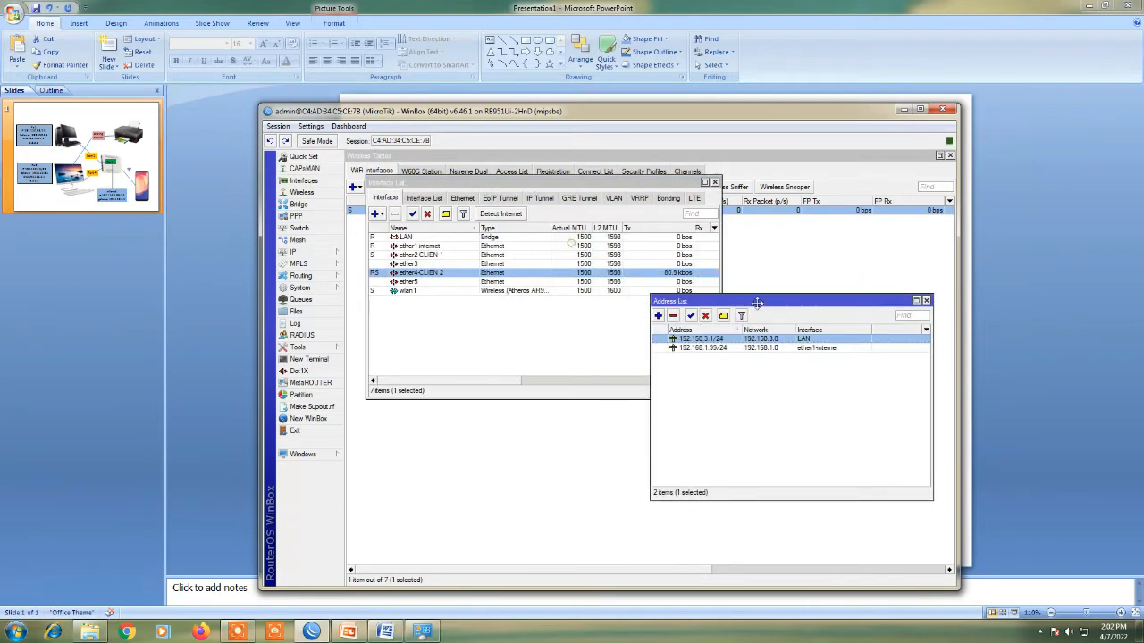
{"action": "left_click", "coordinate": [426, 265]}
{"action": "left_click", "coordinate": [427, 214]}
{"action": "left_click", "coordinate": [425, 282]}
{"action": "left_click", "coordinate": [428, 215]}
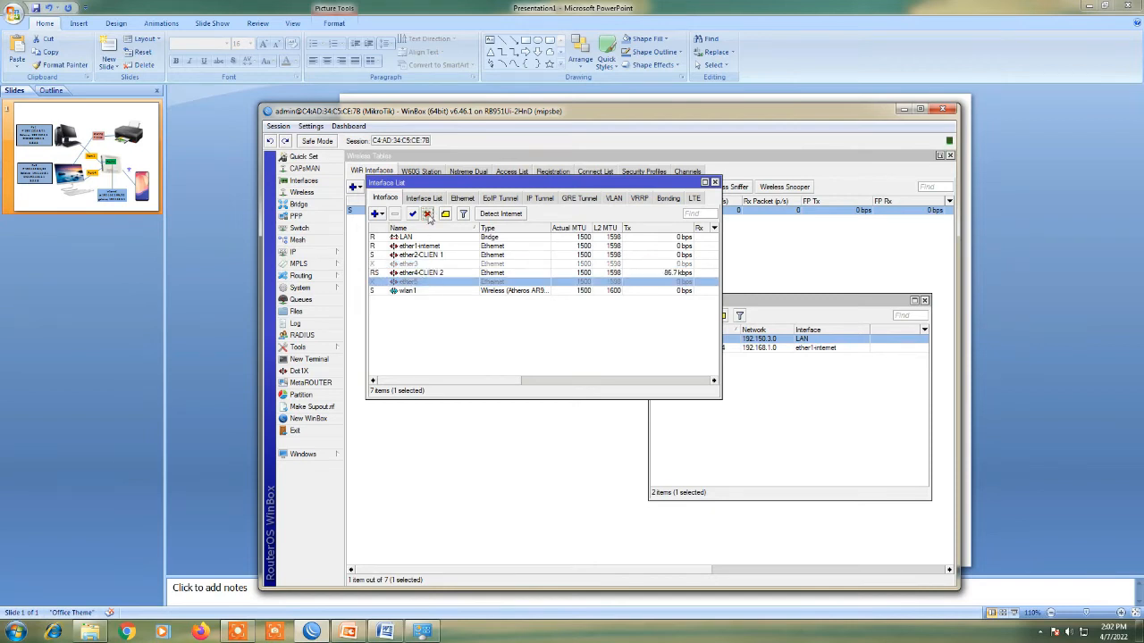
Compare the ether2-CLIEN 1 interface with the LAN address entry, and return to the PowerPoint network diagram
{"action": "left_click", "coordinate": [427, 258]}
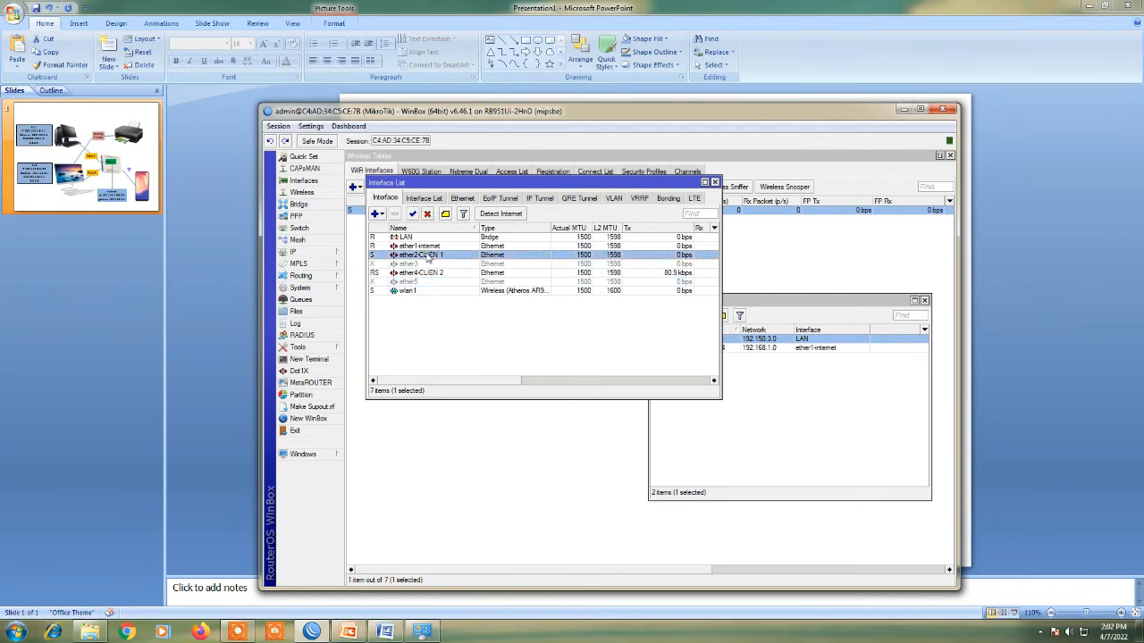
{"action": "left_click", "coordinate": [765, 397]}
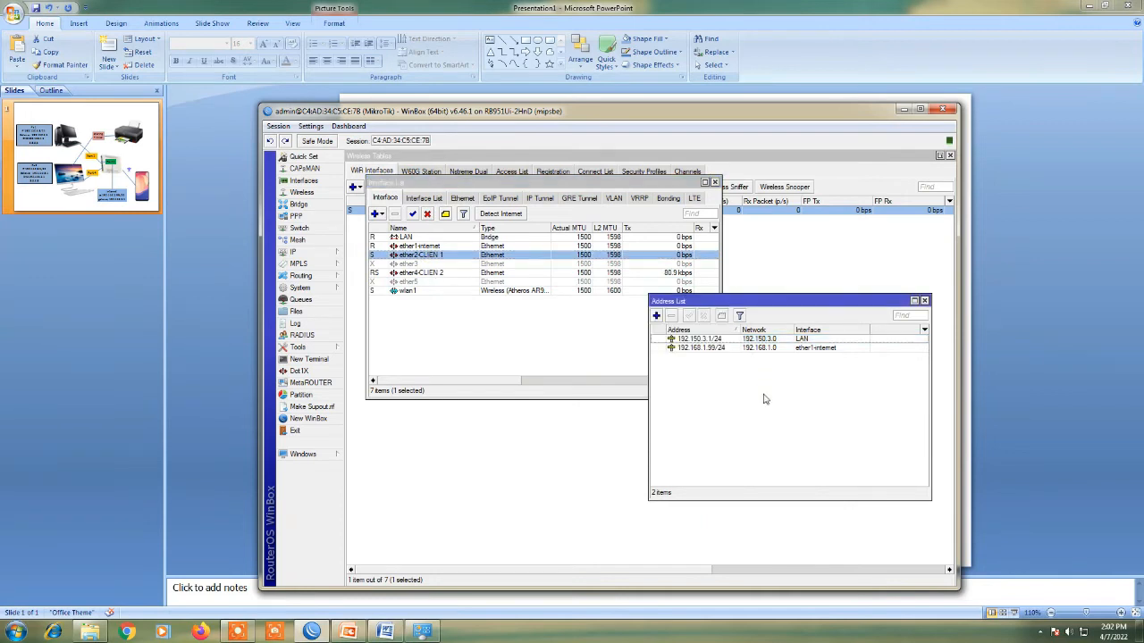
{"action": "left_click", "coordinate": [748, 339]}
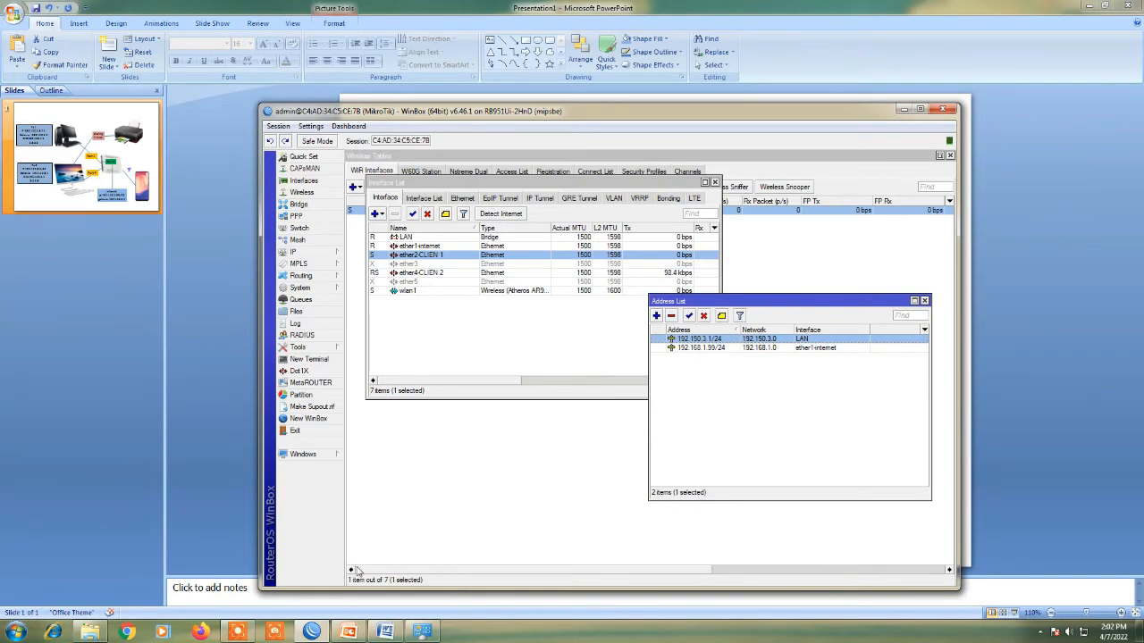
{"action": "left_click", "coordinate": [422, 631]}
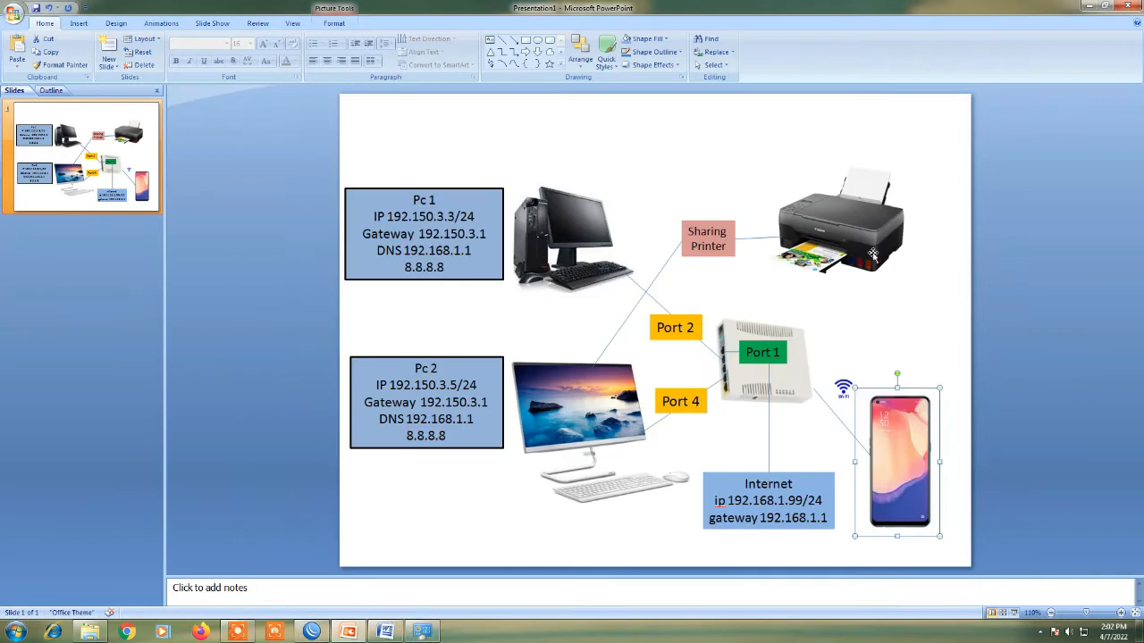
{"action": "left_click", "coordinate": [422, 634]}
{"action": "left_click", "coordinate": [457, 8]}
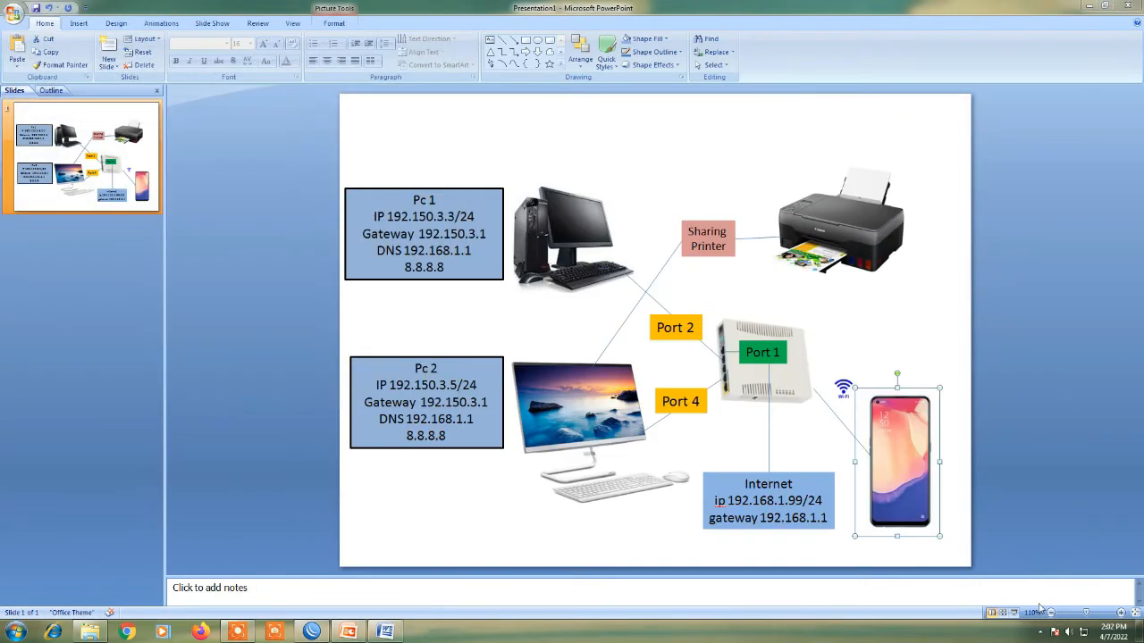
Open the Windows network connections and examine the Local Area Connection's IP details
{"action": "right_click", "coordinate": [1082, 632]}
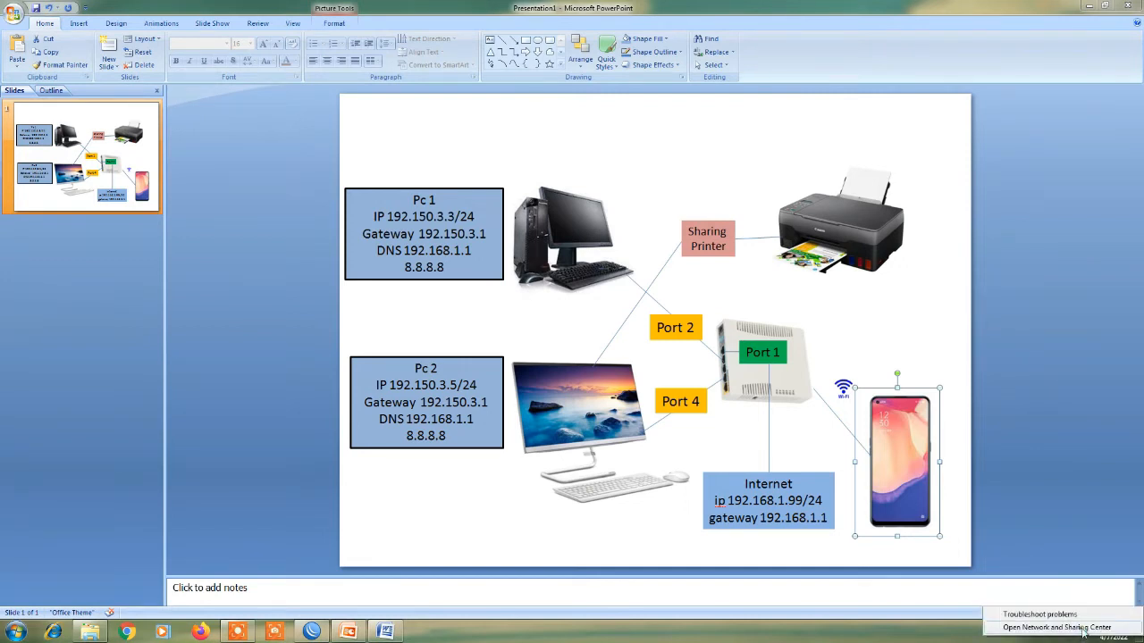
{"action": "left_click", "coordinate": [1056, 627]}
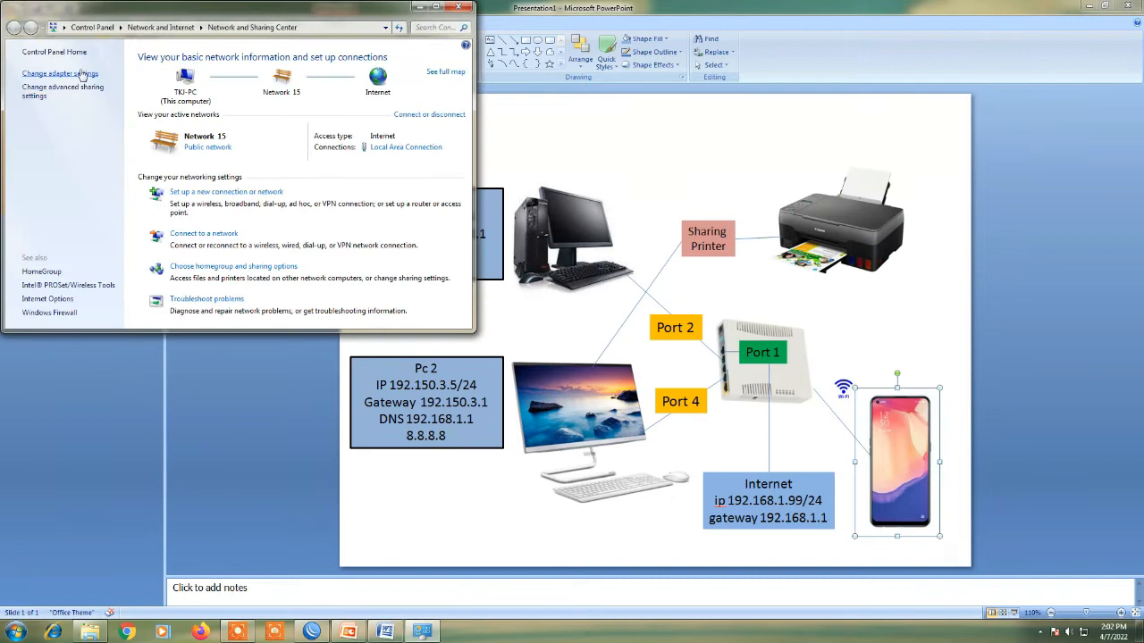
{"action": "left_click", "coordinate": [79, 77]}
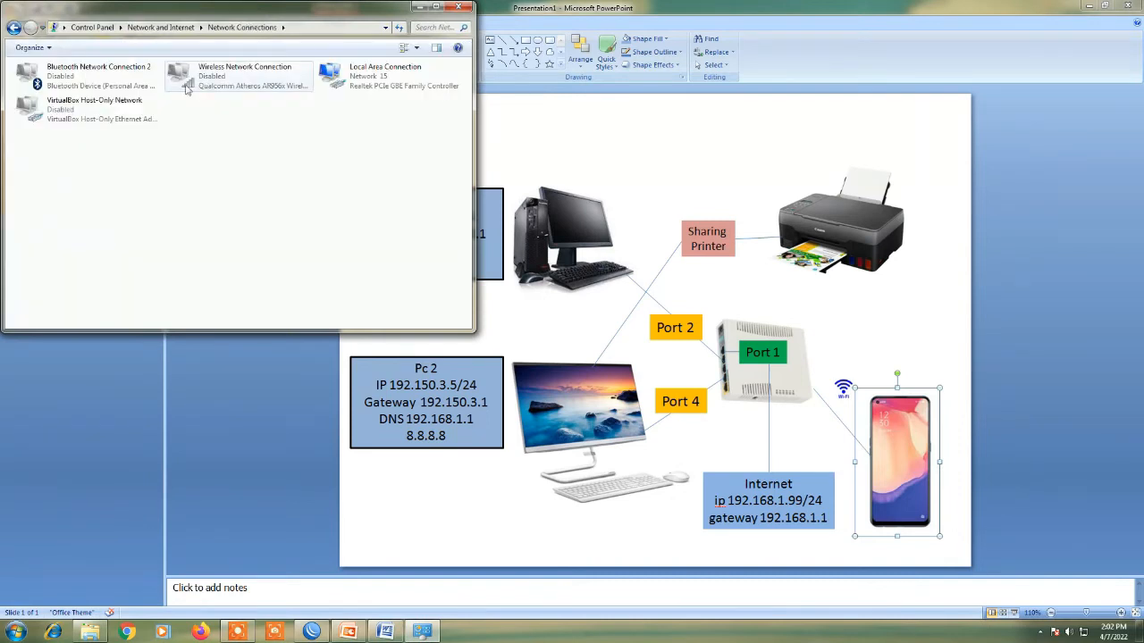
{"action": "right_click", "coordinate": [356, 78]}
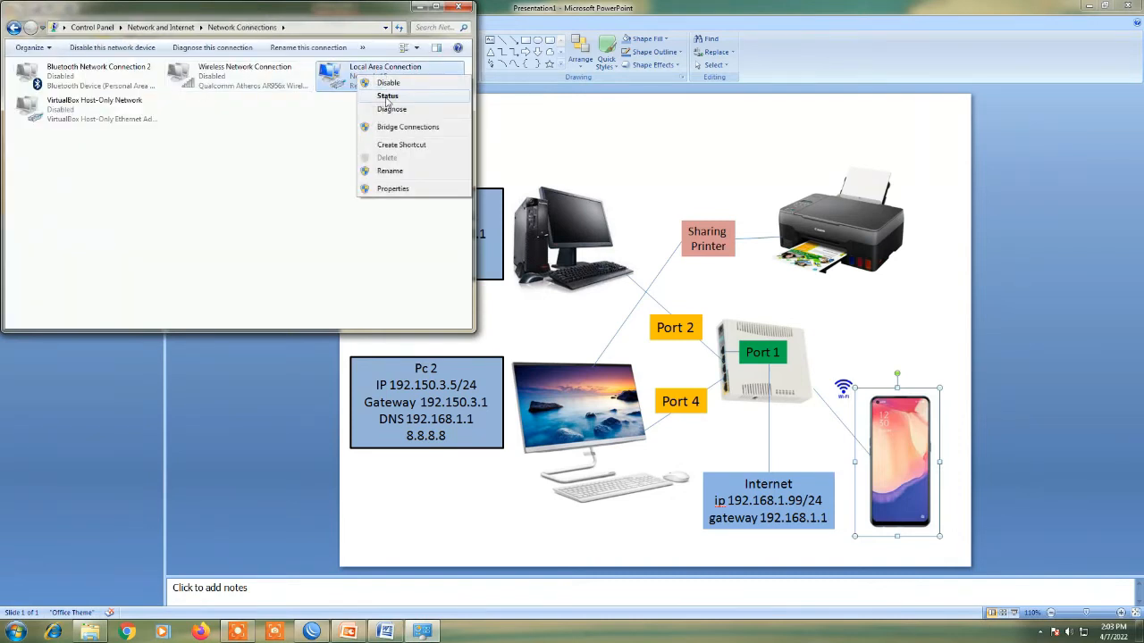
{"action": "left_click", "coordinate": [387, 96]}
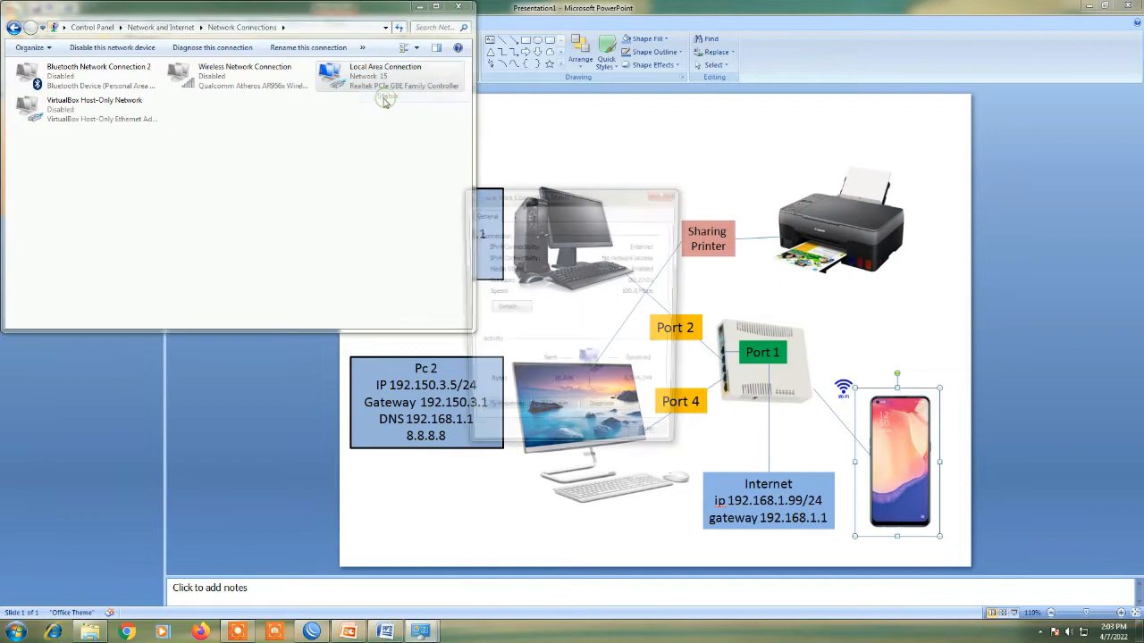
{"action": "left_click", "coordinate": [505, 309]}
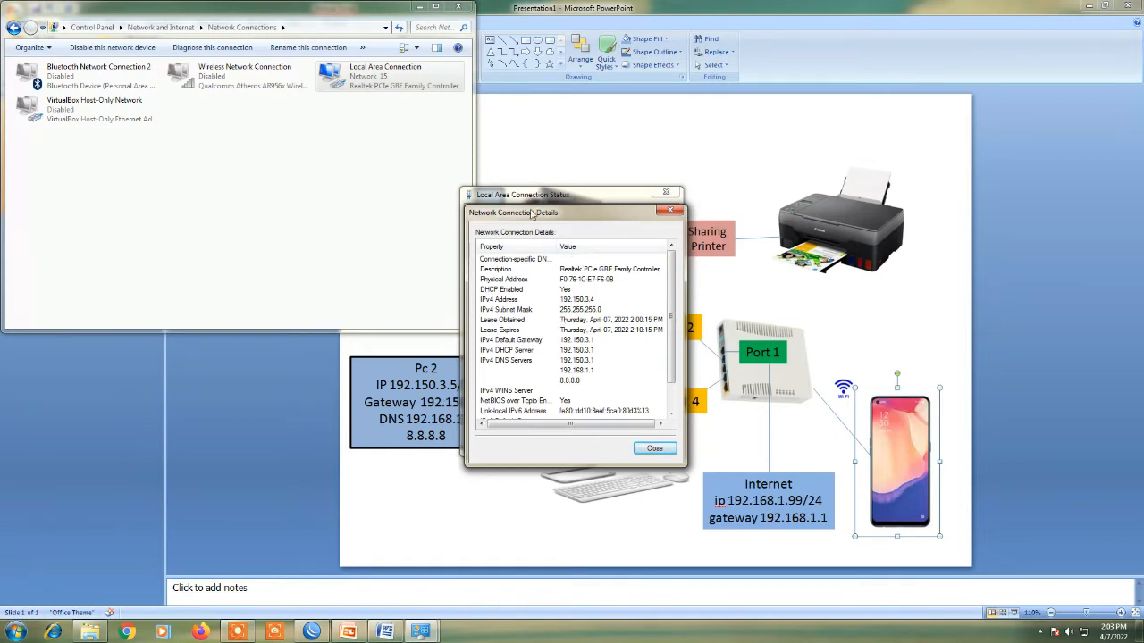
{"action": "left_click_drag", "start_coordinate": [530, 216], "coordinate": [553, 235]}
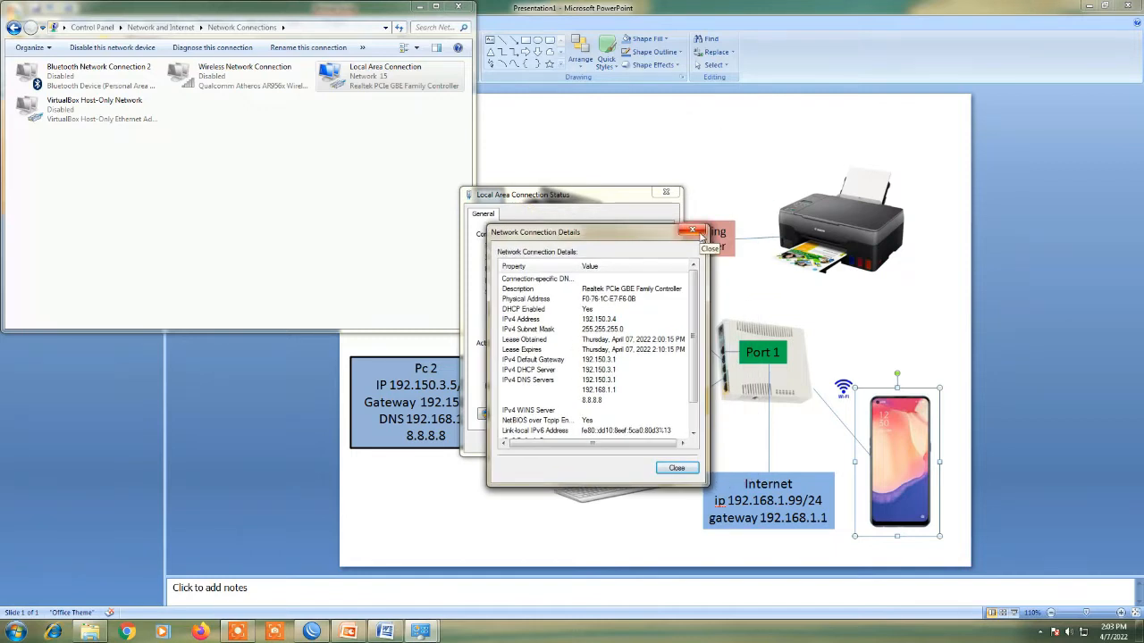
{"action": "left_click", "coordinate": [692, 231]}
Check the assignment in Word, and switch the Local Area Connection's IPv4 settings to a manually specified IP address
{"action": "left_click", "coordinate": [385, 632]}
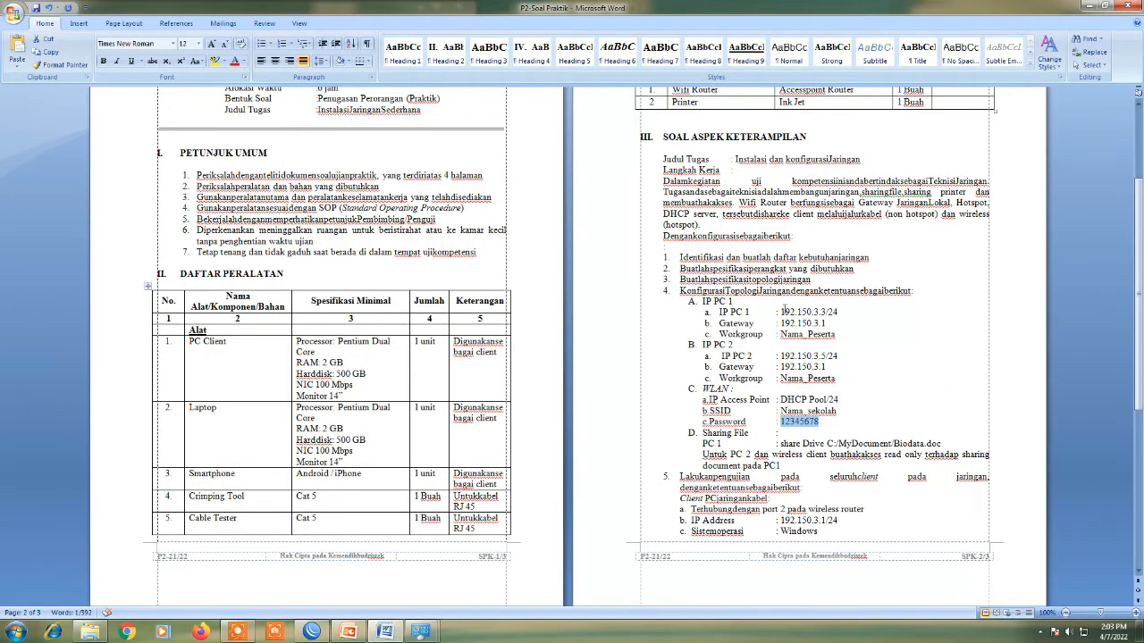
{"action": "left_click_drag", "start_coordinate": [944, 443], "coordinate": [827, 443]}
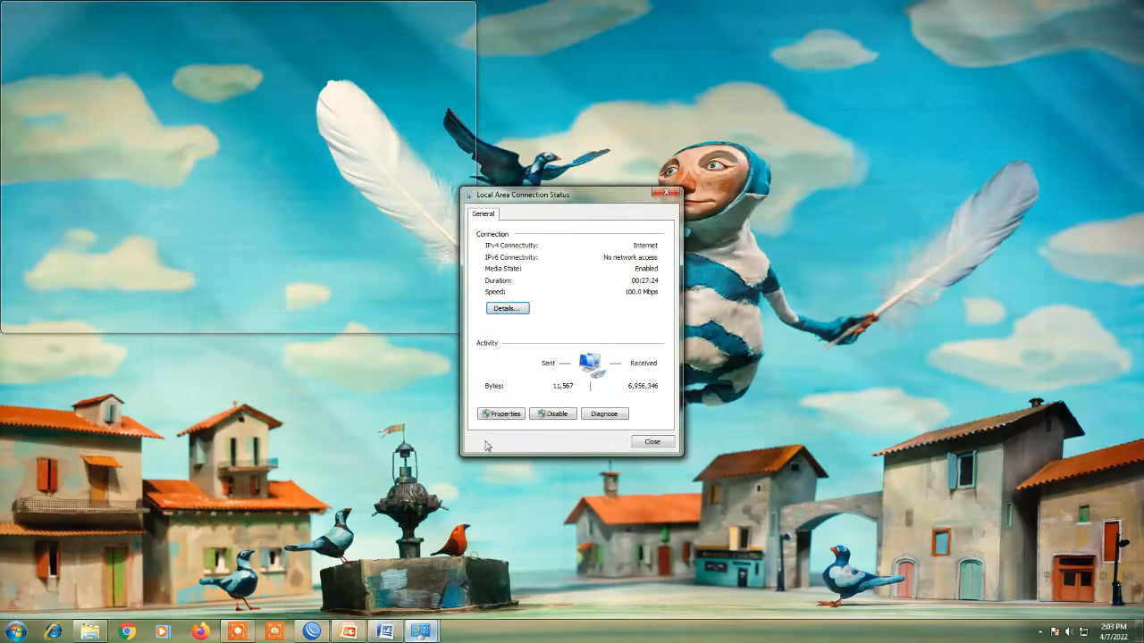
{"action": "left_click", "coordinate": [487, 572]}
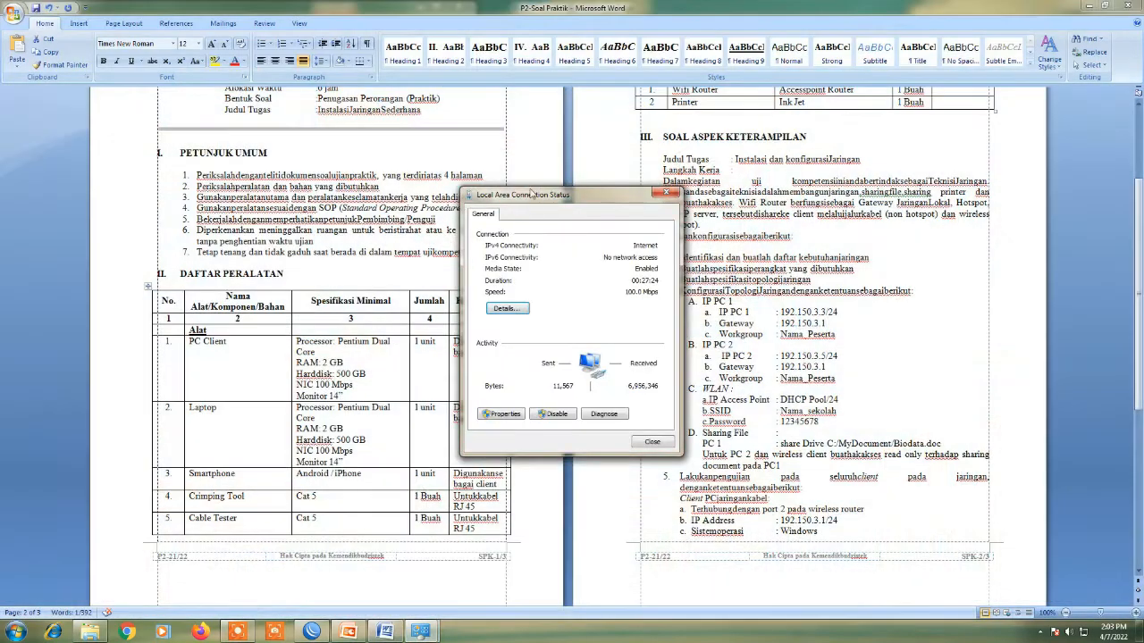
{"action": "left_click", "coordinate": [501, 414]}
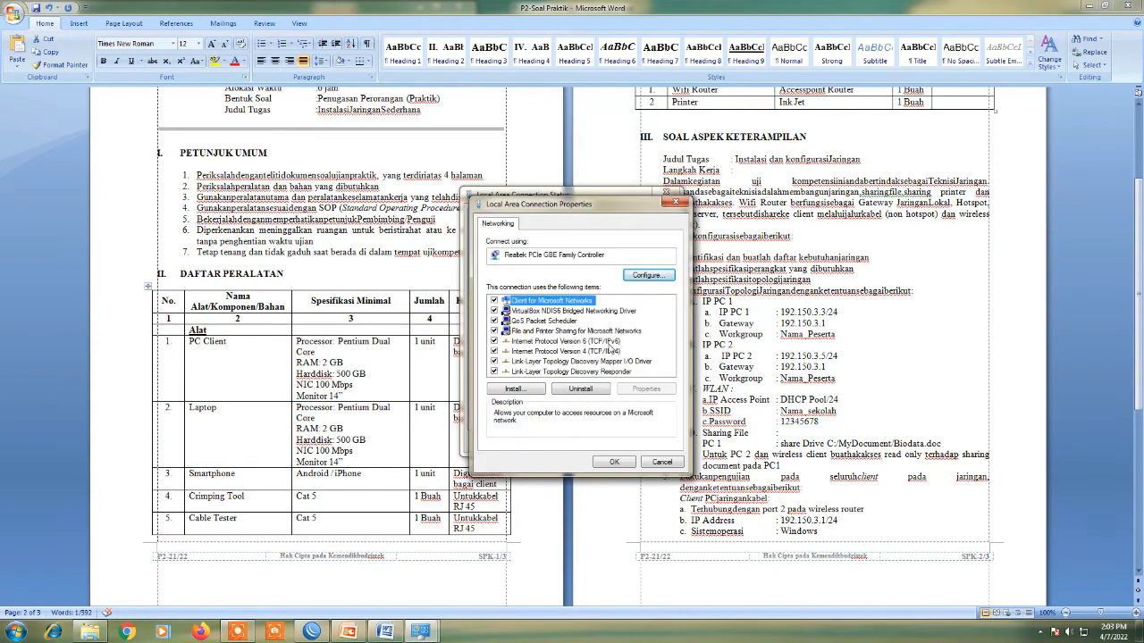
{"action": "double_click", "coordinate": [599, 352]}
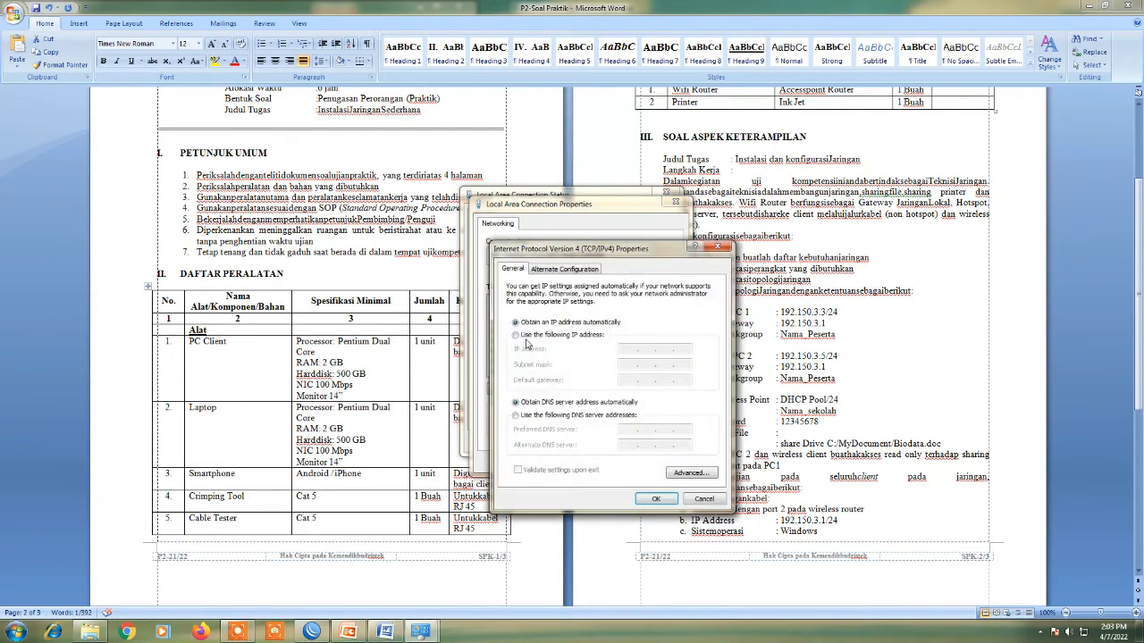
{"action": "left_click", "coordinate": [523, 336]}
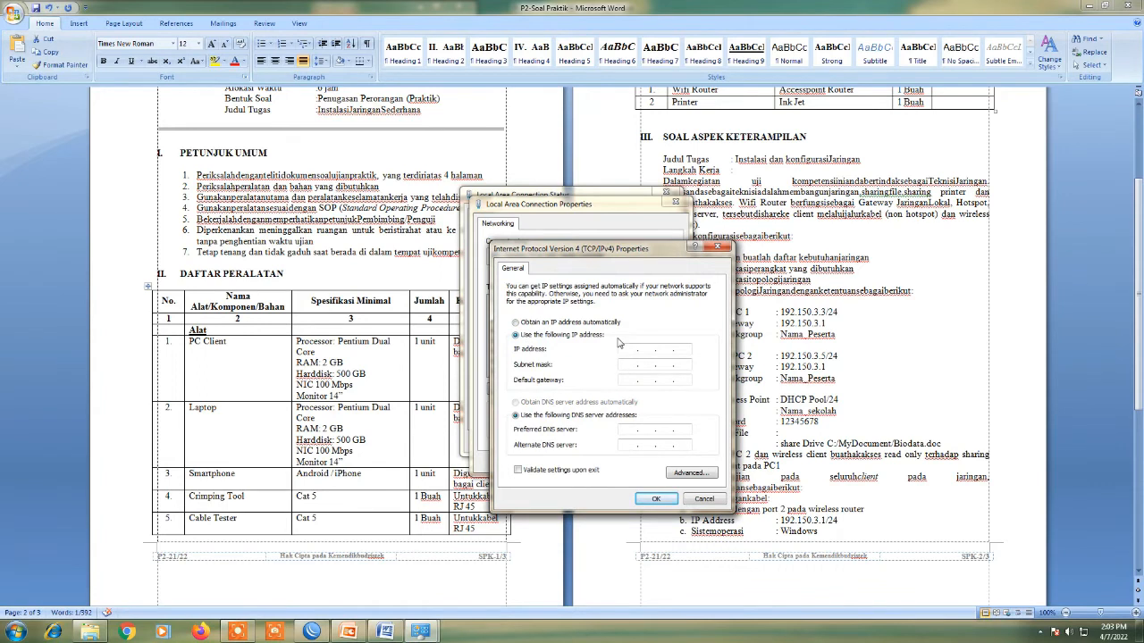
Look up PC 2's address in the Word assignment, and set IP address 192.150.3.5 with subnet mask 255.255.255.0
{"action": "left_click", "coordinate": [834, 355]}
{"action": "left_click_drag", "start_coordinate": [826, 356], "coordinate": [780, 356]}
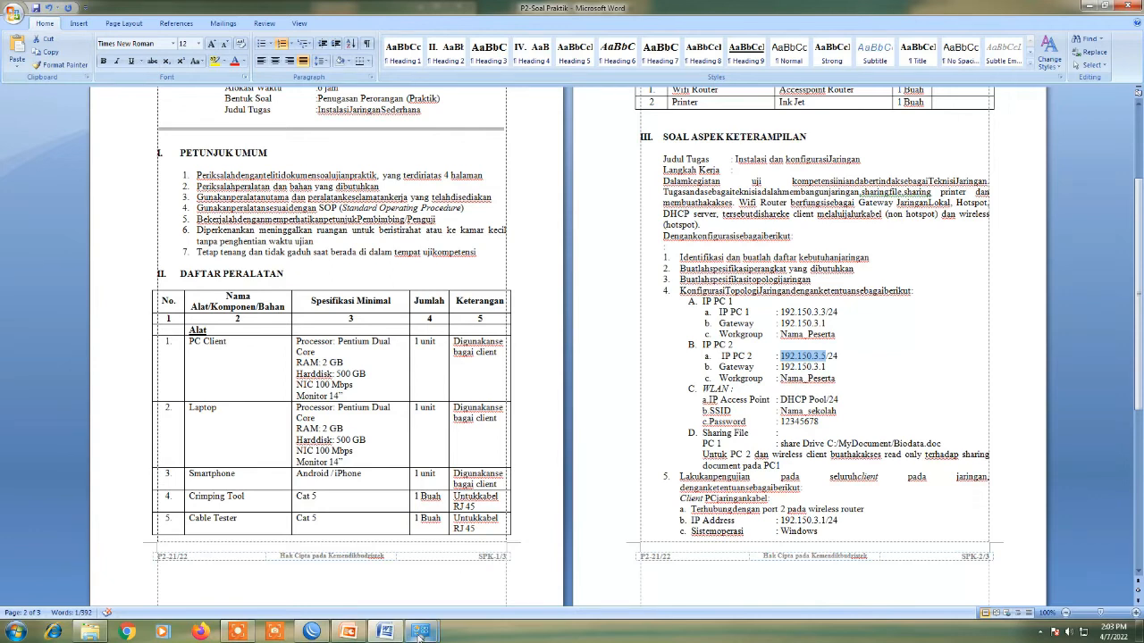
{"action": "mouse_move", "coordinate": [421, 635]}
{"action": "left_click", "coordinate": [487, 565]}
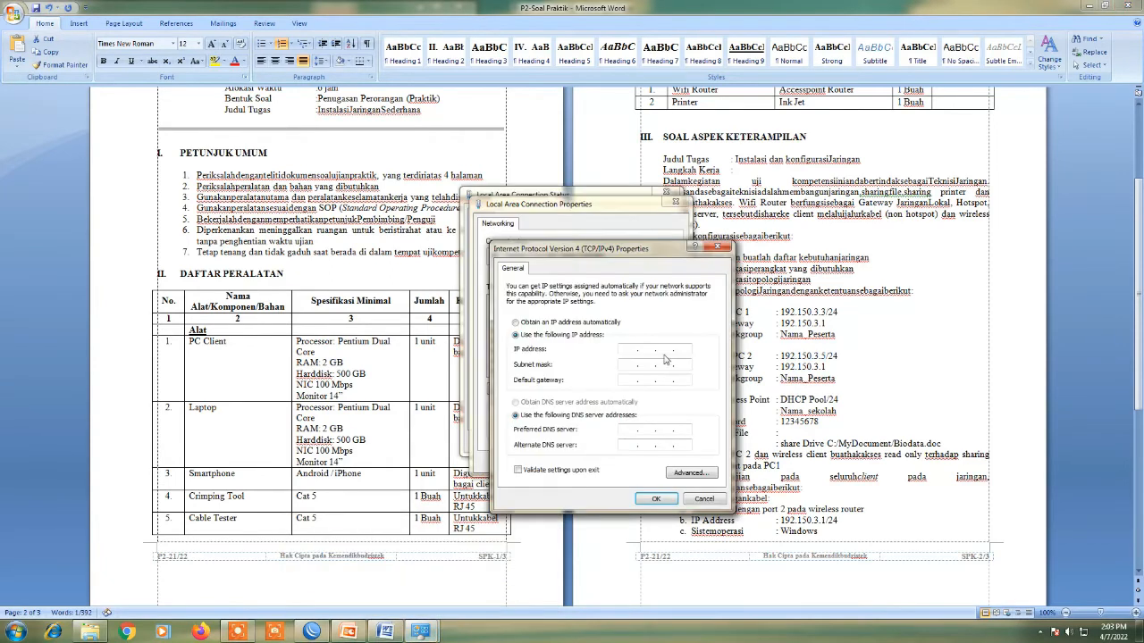
{"action": "key", "text": "Tab"}
{"action": "key", "text": "Tab"}
Look up PC 2's gateway in the Word assignment, and set the default gateway to 192.150.3.1
{"action": "left_click", "coordinate": [829, 367]}
{"action": "mouse_move", "coordinate": [827, 367]}
{"action": "left_mouse_down"}
{"action": "mouse_move", "coordinate": [794, 367]}
{"action": "mouse_move", "coordinate": [822, 367]}
{"action": "left_mouse_up"}
{"action": "left_click", "coordinate": [794, 368]}
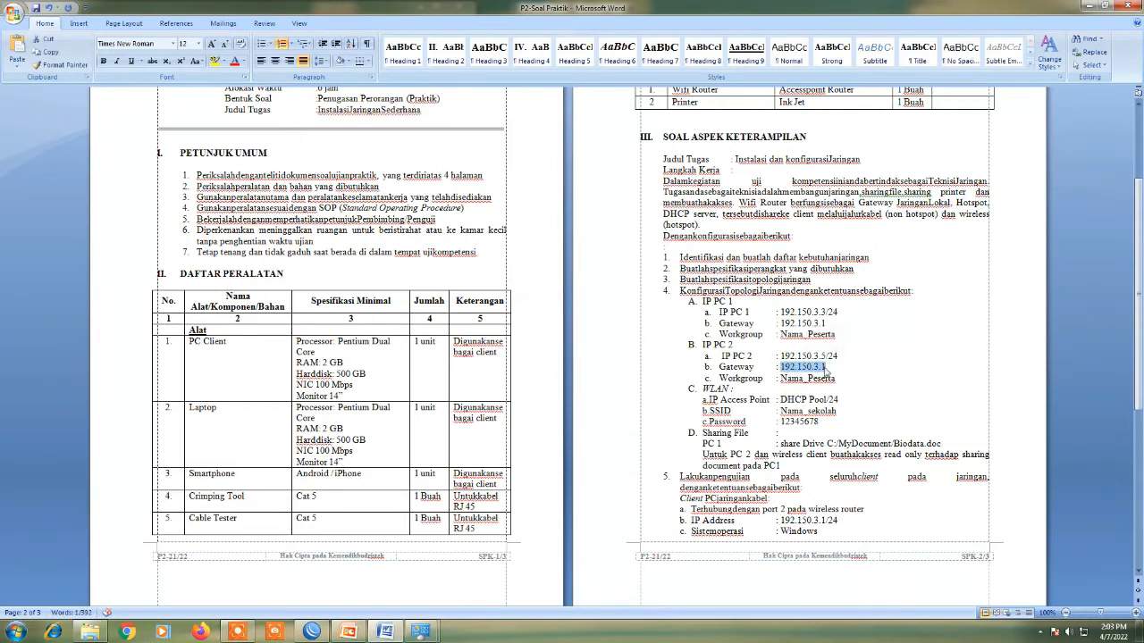
{"action": "left_click", "coordinate": [420, 632]}
{"action": "left_click", "coordinate": [468, 585]}
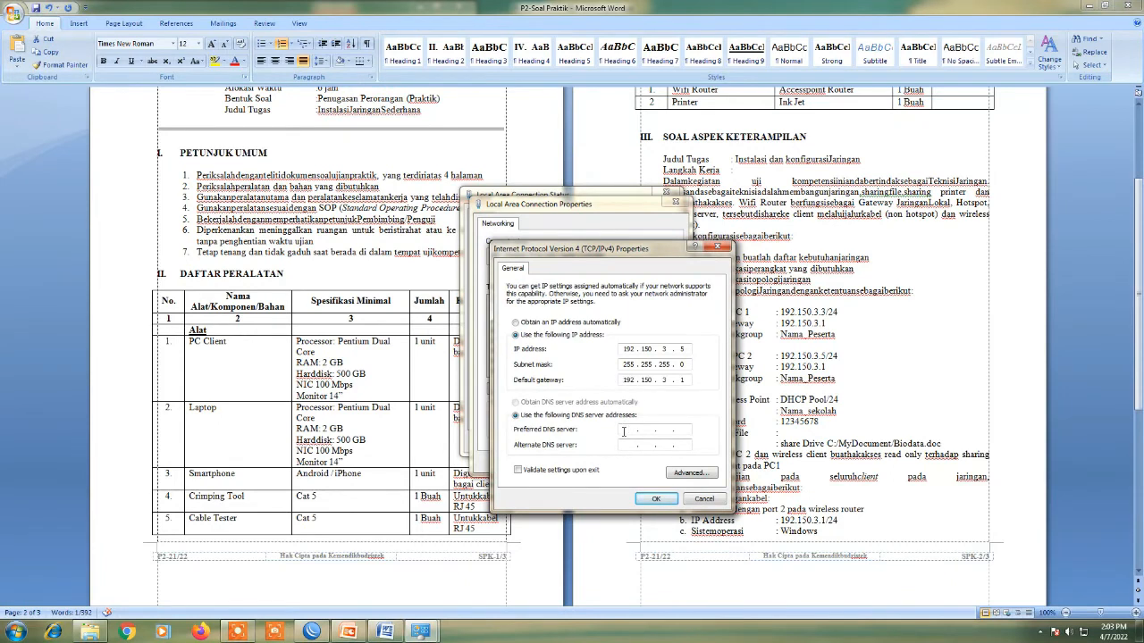
Check the internet gateway in the PowerPoint diagram, and set the preferred DNS server to 192.168.1.1
{"action": "left_click", "coordinate": [348, 632]}
{"action": "left_click_drag", "start_coordinate": [829, 517], "coordinate": [761, 519]}
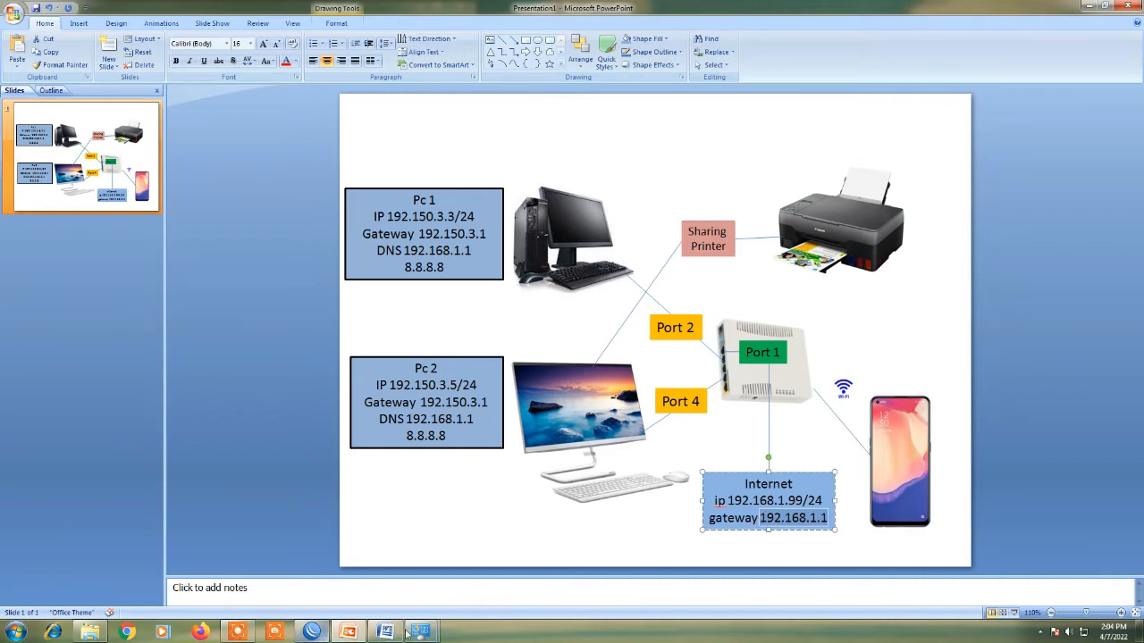
{"action": "mouse_move", "coordinate": [410, 632]}
{"action": "left_click", "coordinate": [447, 580]}
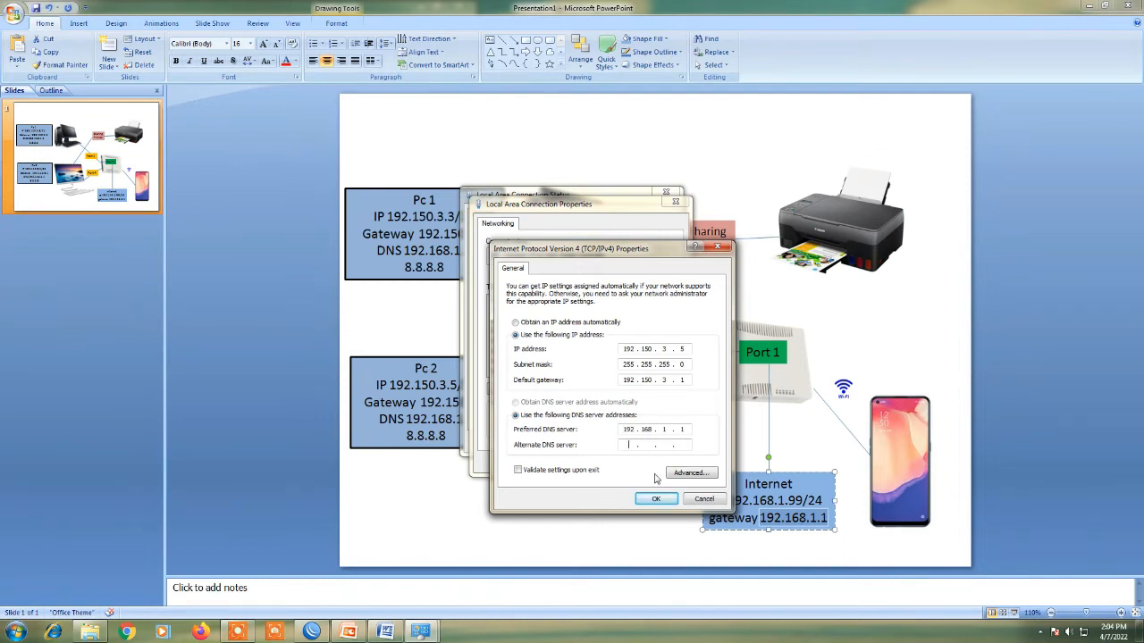
Set the alternate DNS server to 8.8.8.8 and accept the IPv4 settings
{"action": "type", "text": "88"}
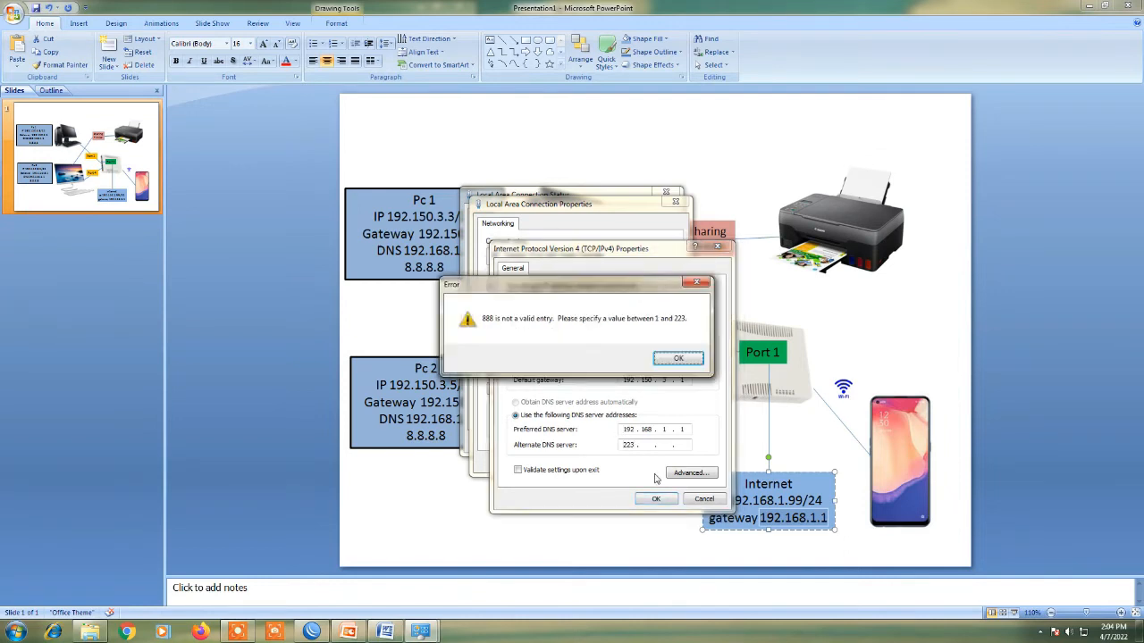
{"action": "key", "text": "Return"}
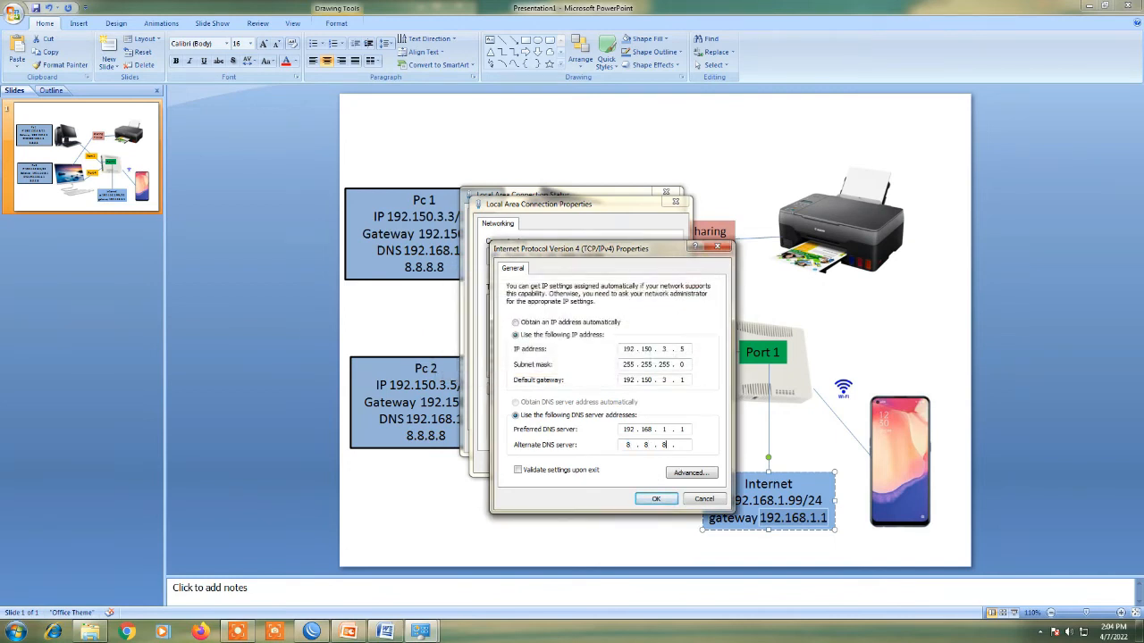
{"action": "left_click", "coordinate": [658, 500]}
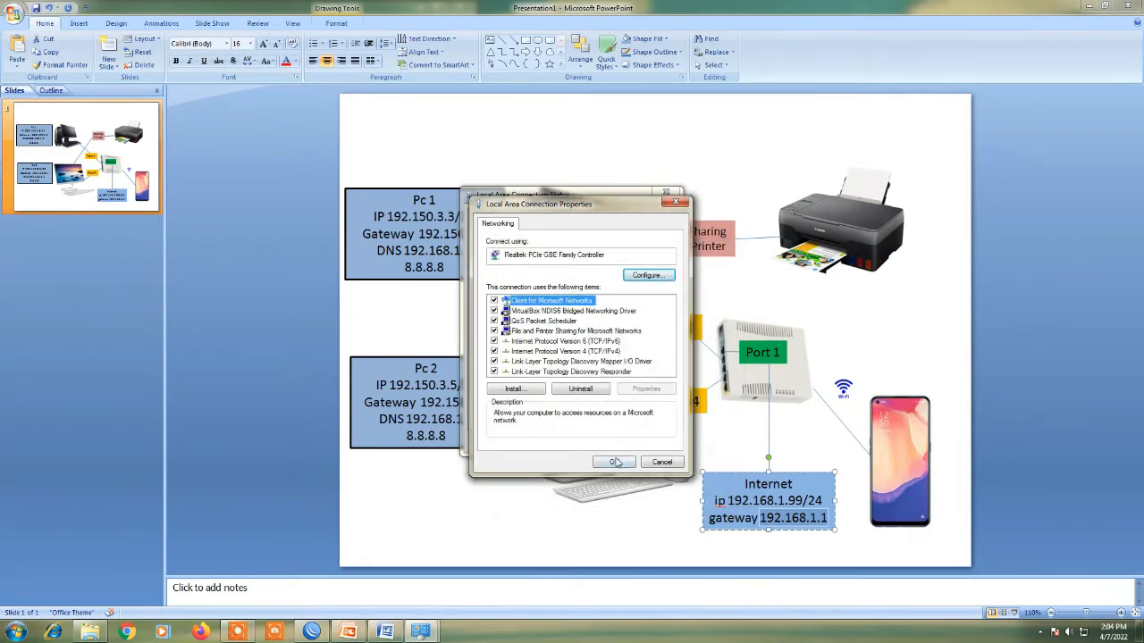
Compare the IPv4 properties with PC 2's values in the PowerPoint diagram, and apply them to the Local Area Connection
{"action": "double_click", "coordinate": [600, 351]}
{"action": "left_click", "coordinate": [394, 224]}
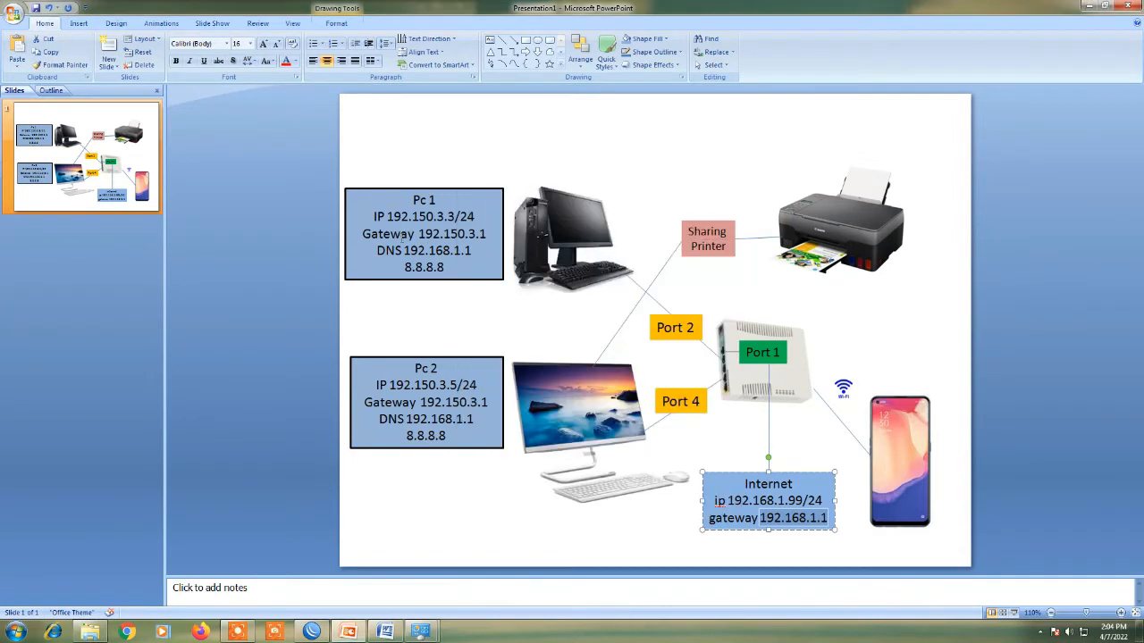
{"action": "left_click_drag", "start_coordinate": [452, 437], "coordinate": [366, 374]}
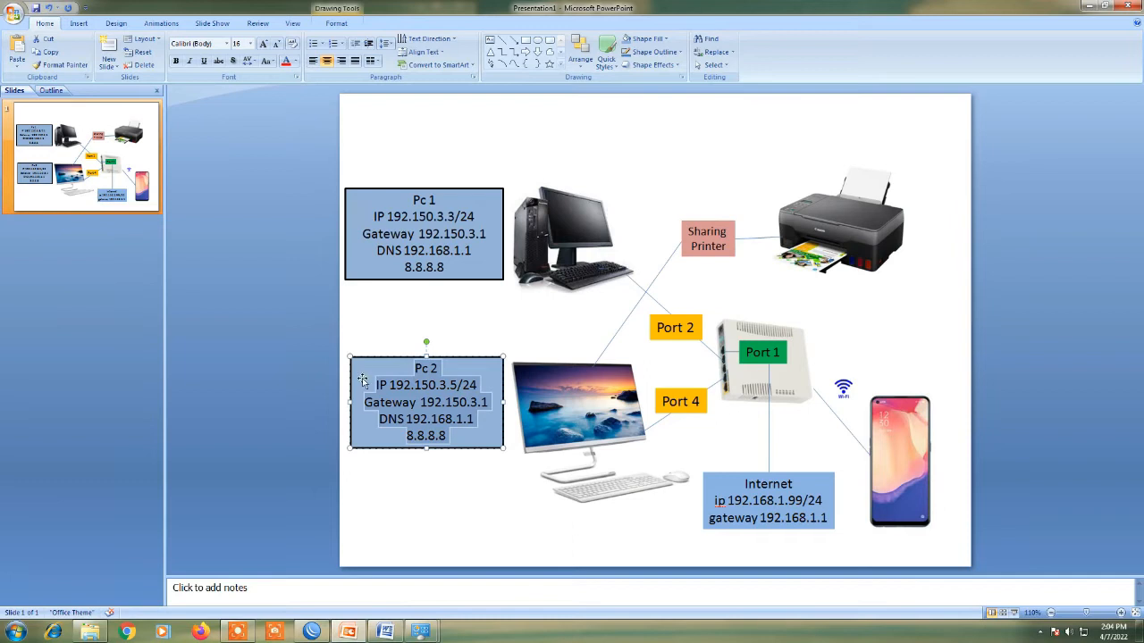
{"action": "mouse_move", "coordinate": [428, 633]}
{"action": "left_click", "coordinate": [498, 565]}
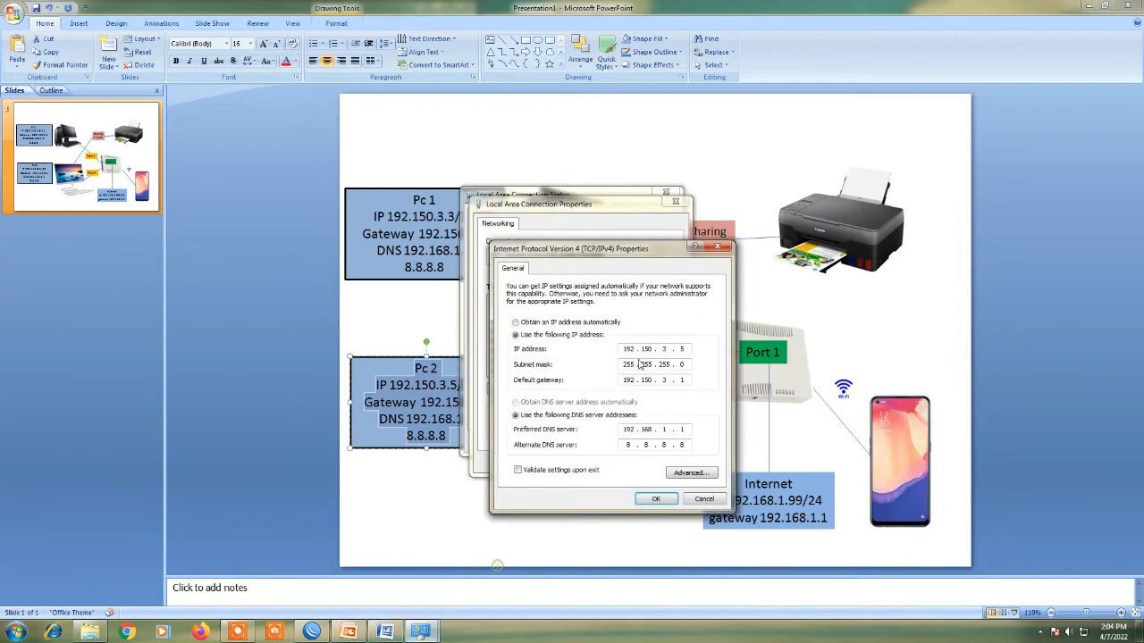
{"action": "left_click", "coordinate": [658, 499]}
{"action": "left_click", "coordinate": [638, 460]}
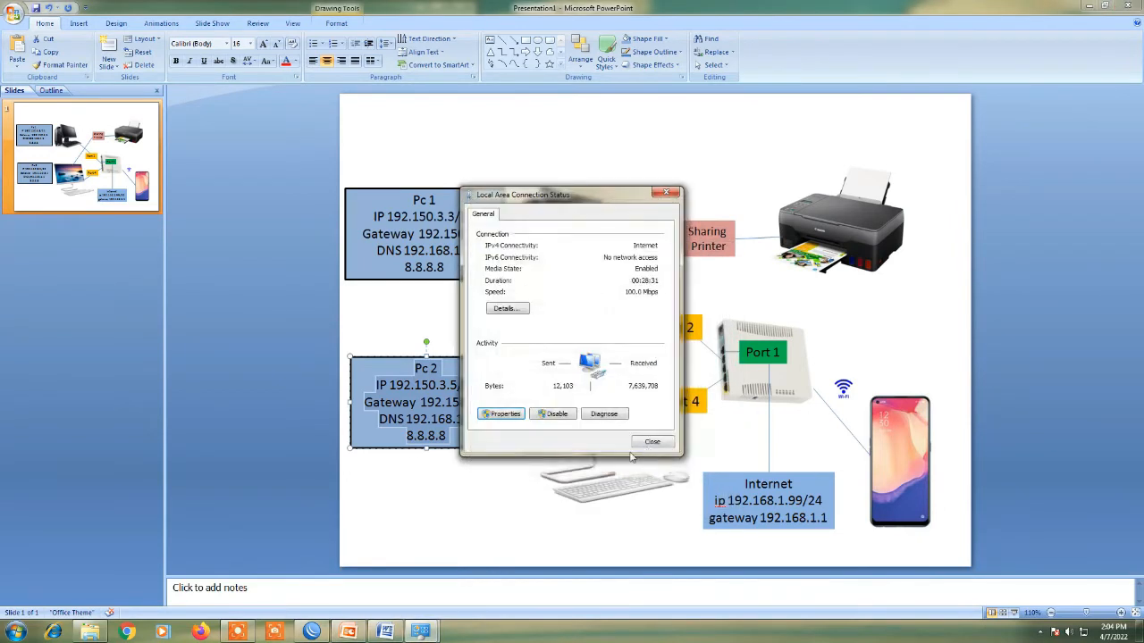
{"action": "left_click", "coordinate": [650, 443]}
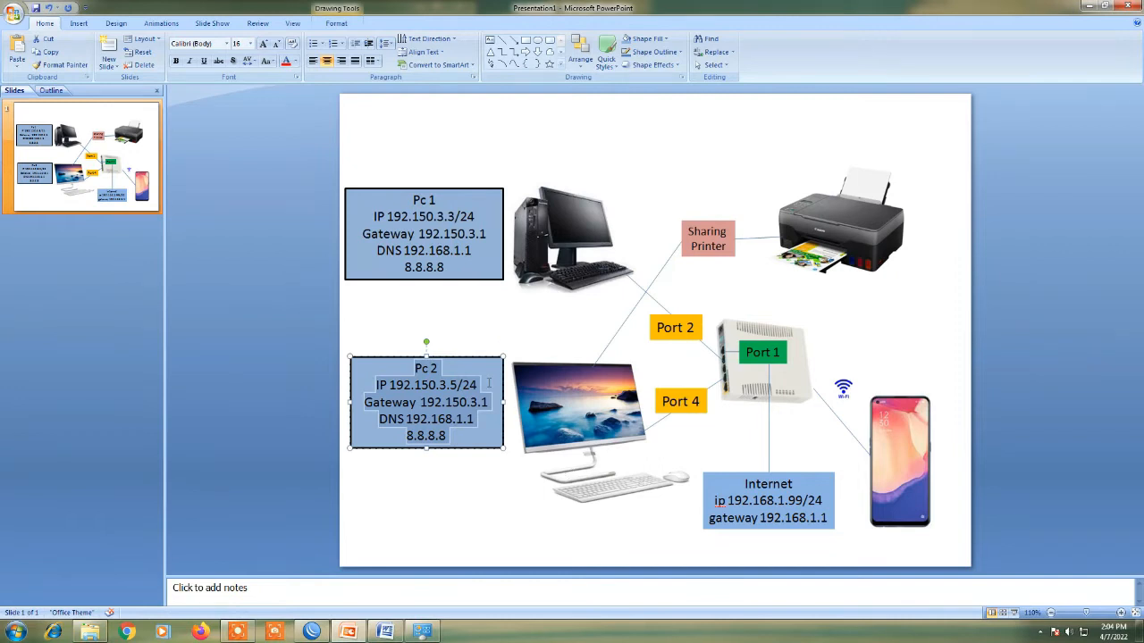
{"action": "left_click", "coordinate": [453, 480]}
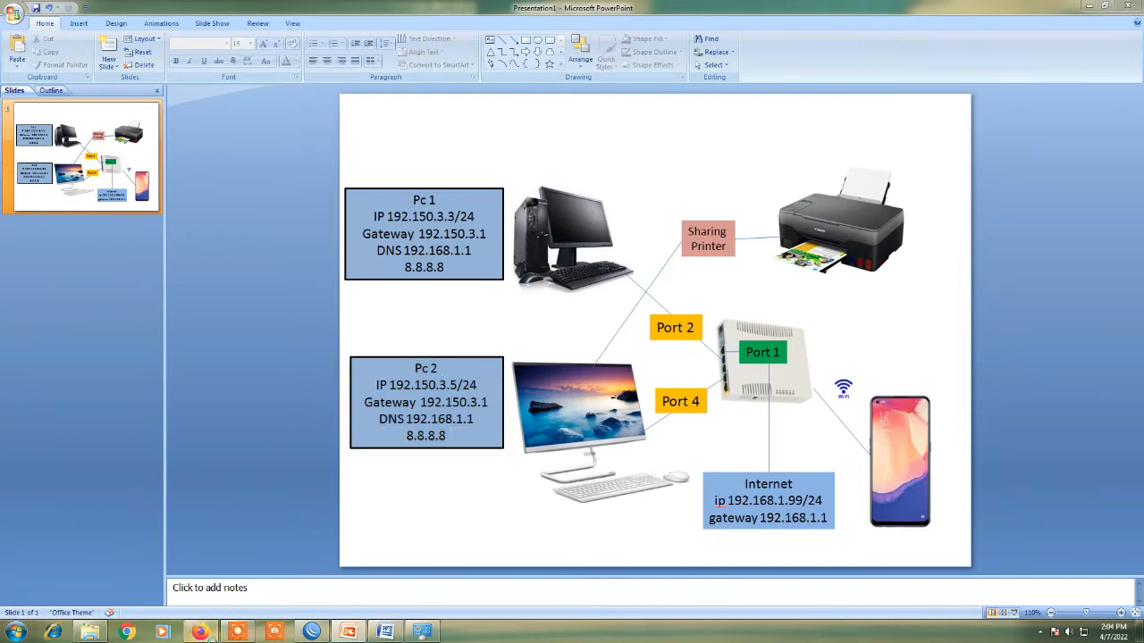
Test the wired internet connection by searching the web for "YT" in Firefox and browsing the results
{"action": "left_click", "coordinate": [204, 637]}
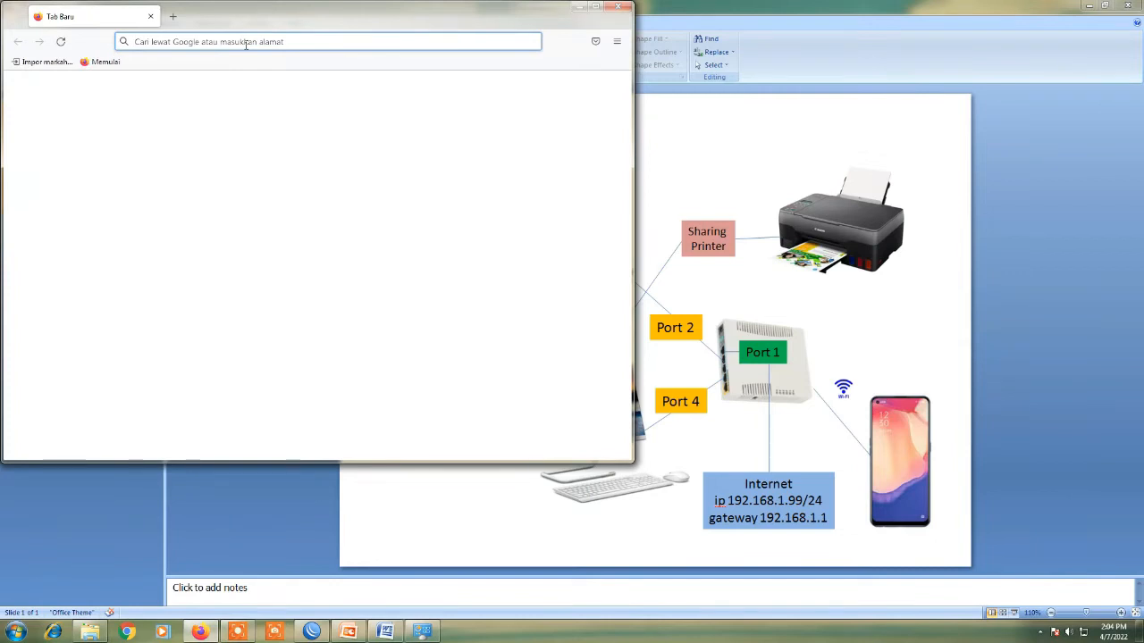
{"action": "type", "text": "YT"}
{"action": "key", "text": "Return"}
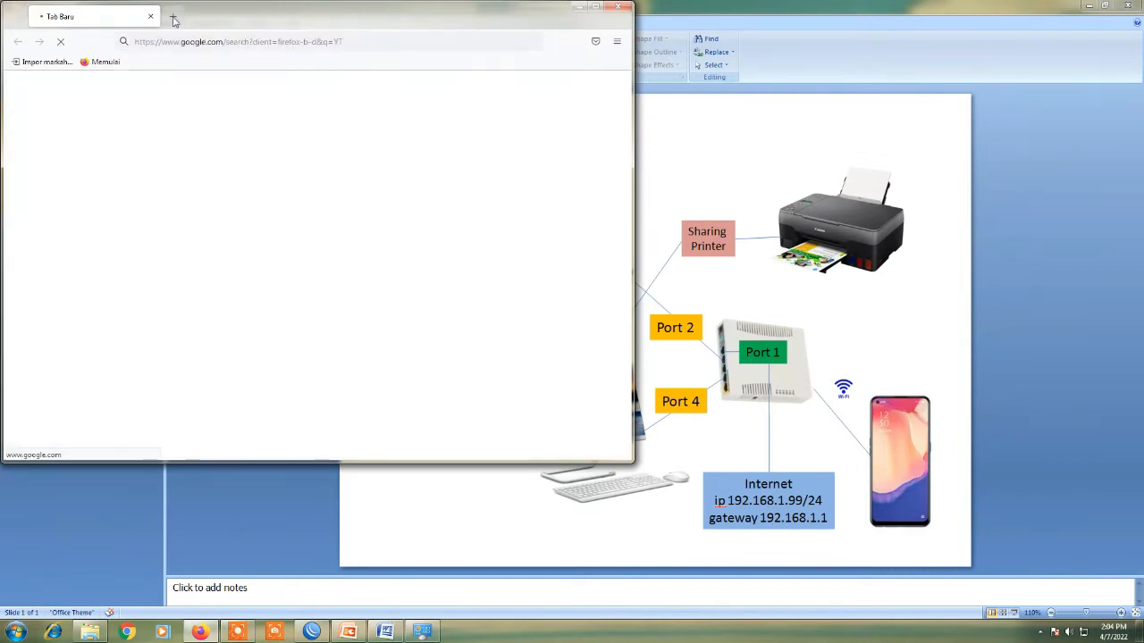
{"action": "scroll", "coordinate": [197, 258], "scroll_direction": "down", "scroll_amount": 3}
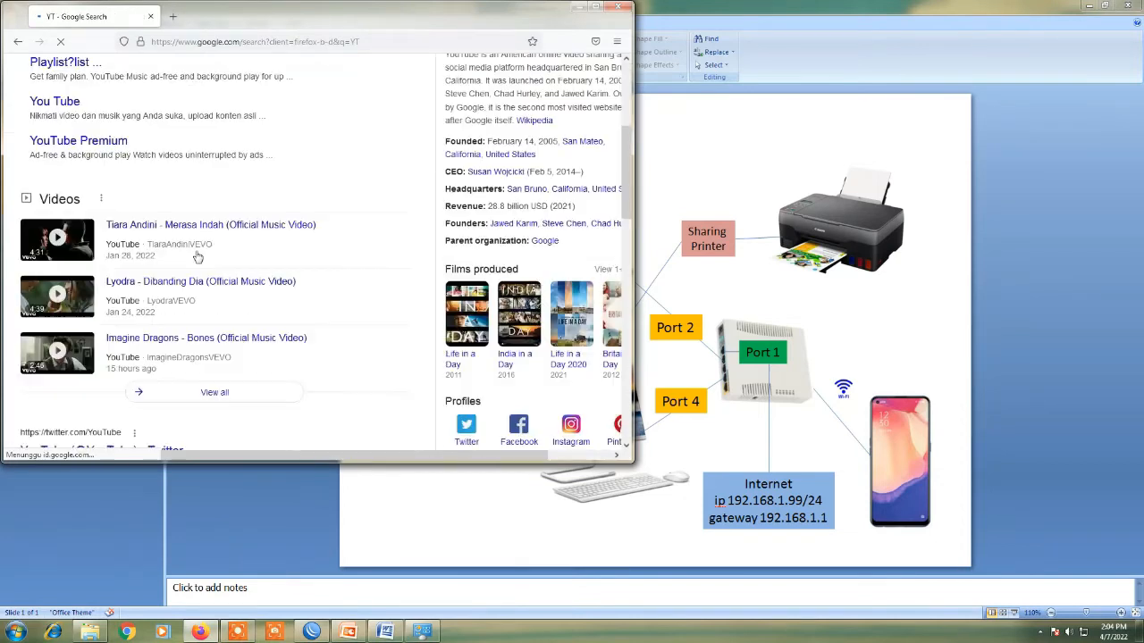
{"action": "scroll", "coordinate": [309, 278], "scroll_direction": "down", "scroll_amount": 5}
{"action": "scroll", "coordinate": [286, 261], "scroll_direction": "up", "scroll_amount": 6}
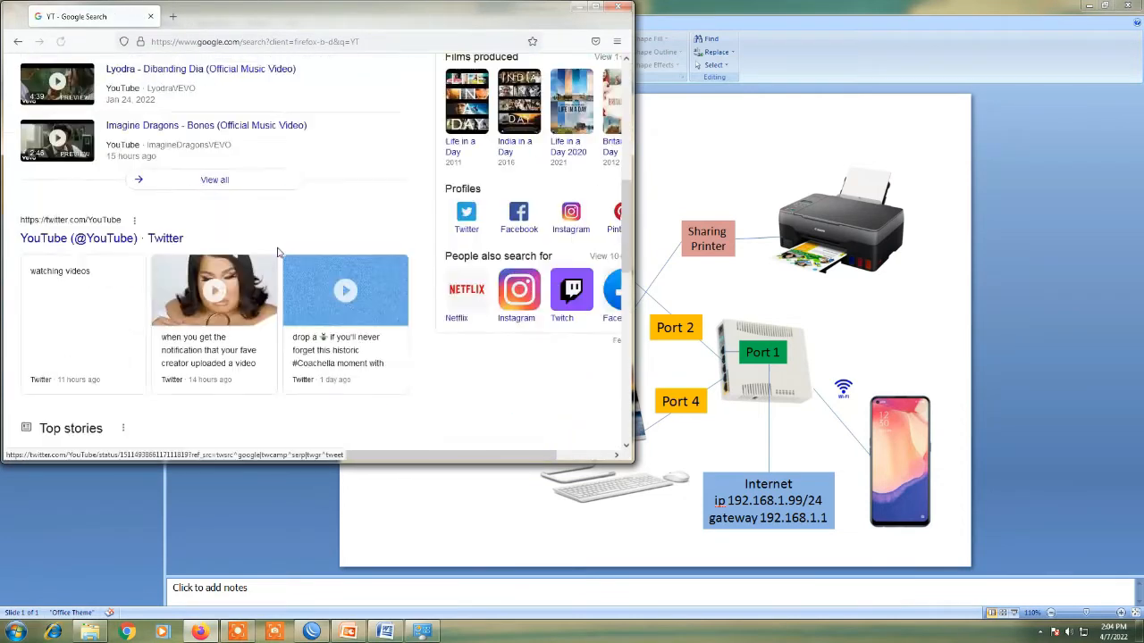
{"action": "scroll", "coordinate": [278, 254], "scroll_direction": "up", "scroll_amount": 3}
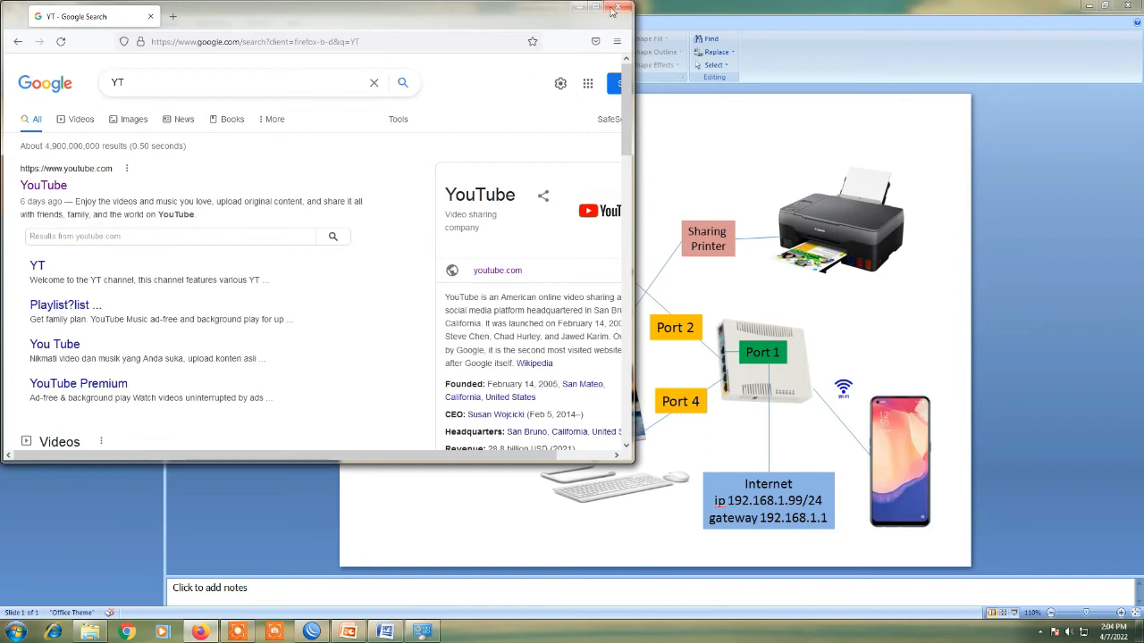
Test the router connection by pinging 192.150.3.1 in the Command Prompt, stop the ping and close the console
{"action": "key", "text": "super"}
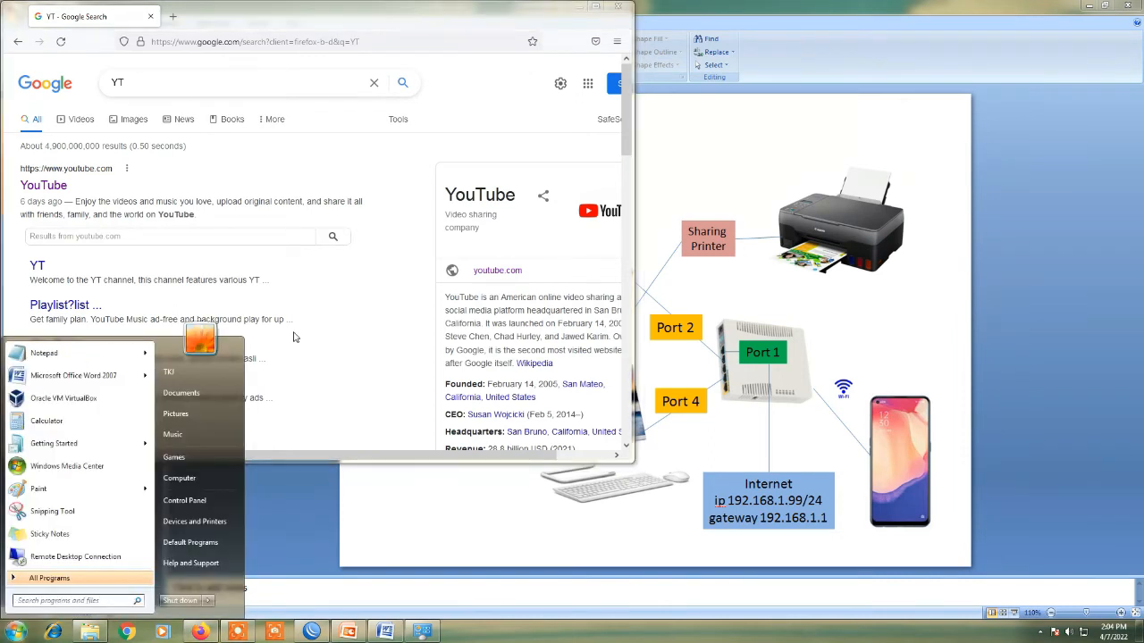
{"action": "type", "text": "CMD"}
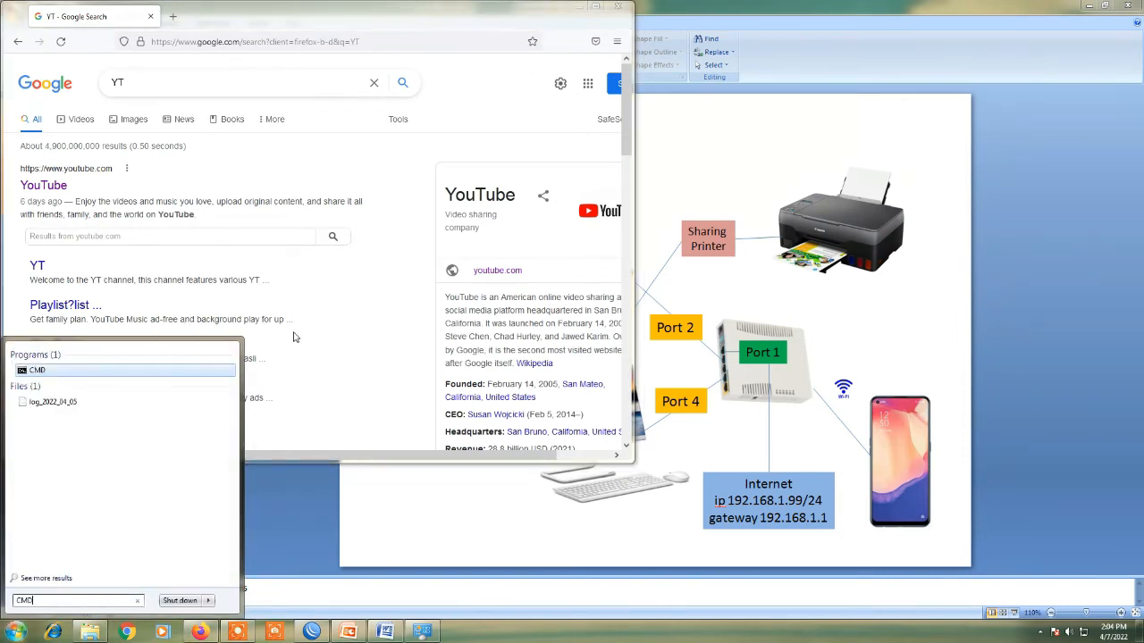
{"action": "key", "text": "Return"}
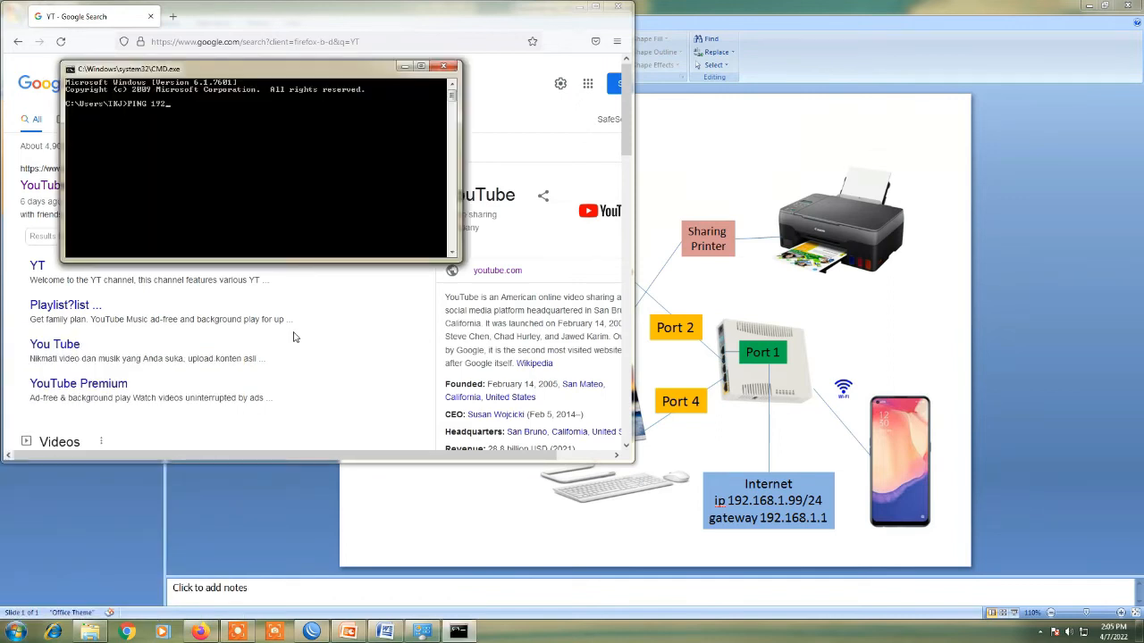
{"action": "key", "text": "BackSpace"}
{"action": "key", "text": "BackSpace"}
{"action": "key", "text": "BackSpace"}
{"action": "key", "text": "BackSpace"}
{"action": "key", "text": "BackSpace"}
{"action": "key", "text": "BackSpace"}
{"action": "key", "text": "BackSpace"}
{"action": "key", "text": "Return"}
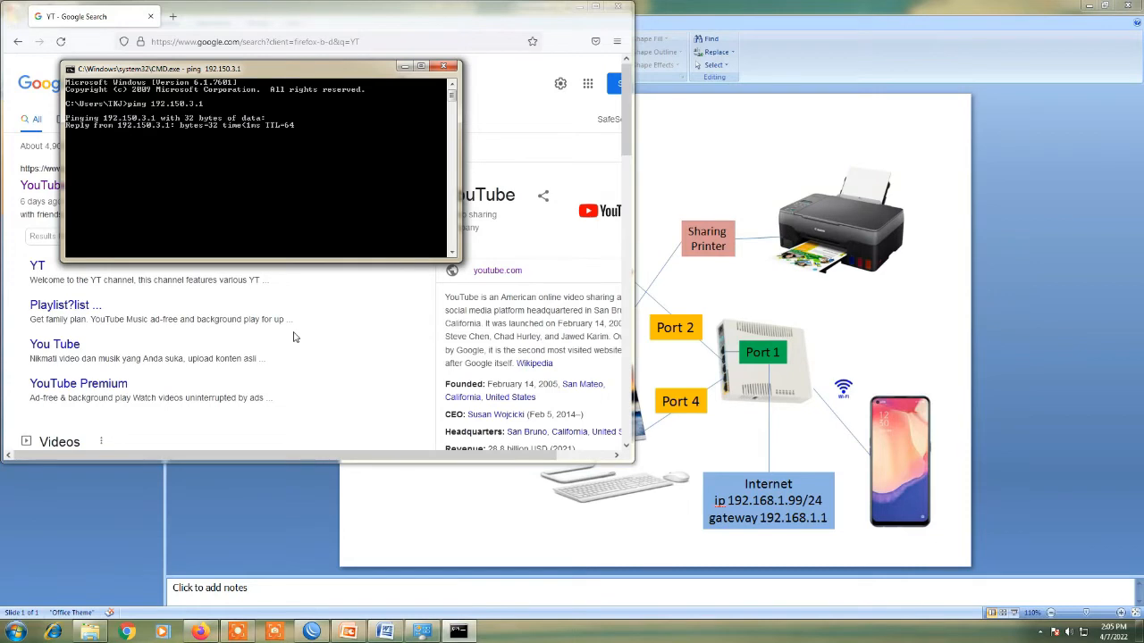
{"action": "key", "text": "ctrl+c"}
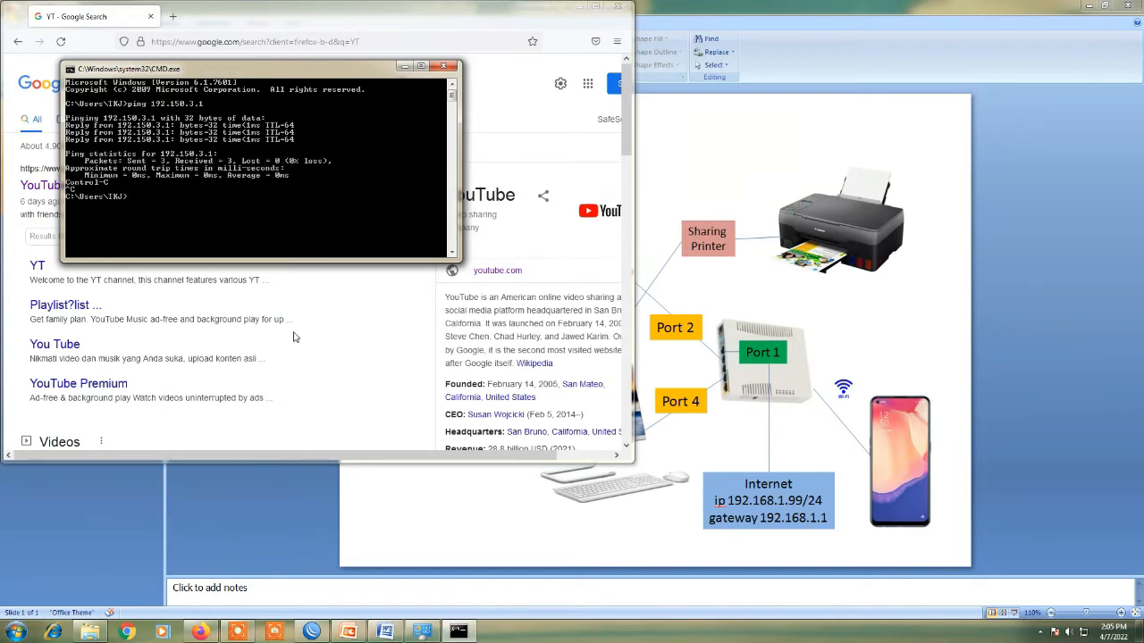
{"action": "left_click", "coordinate": [443, 66]}
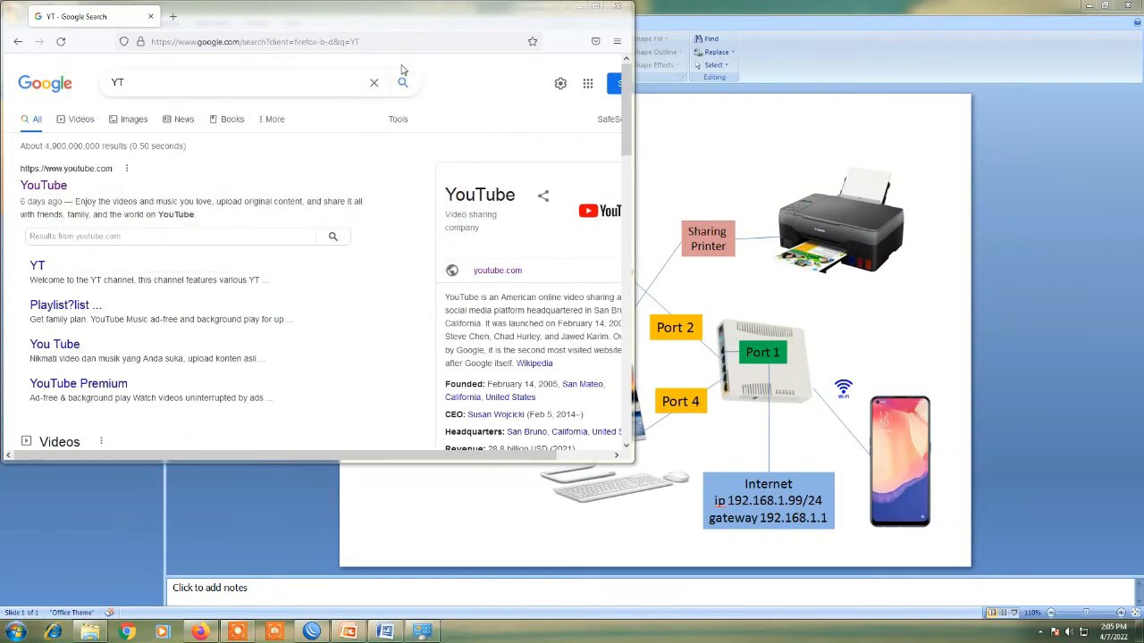
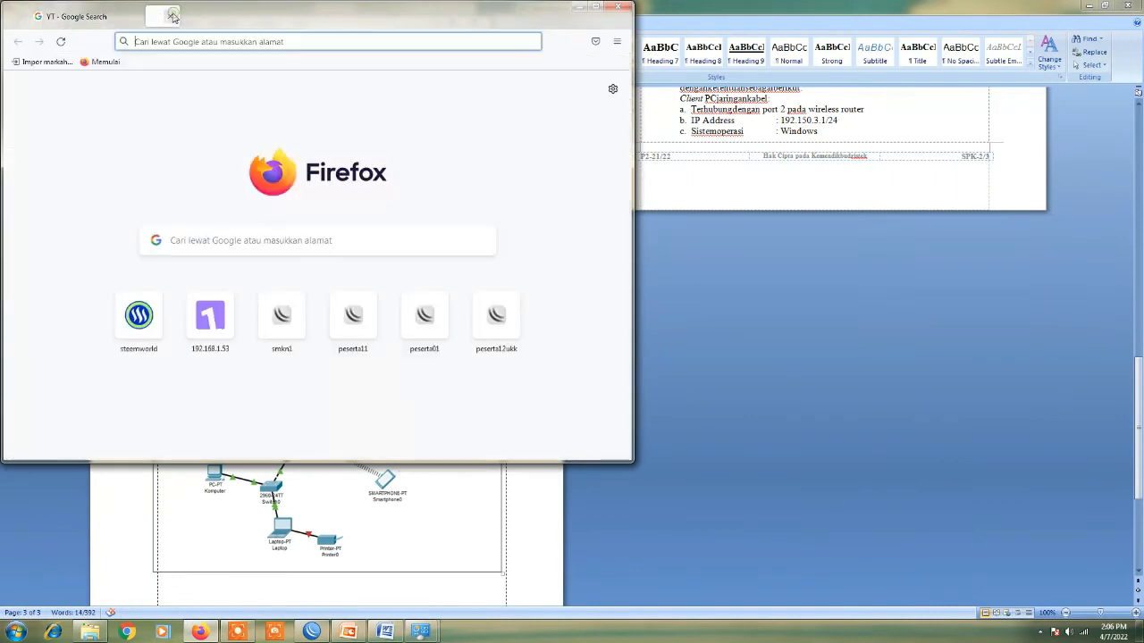
Test the Wi-Fi internet access by searching for "ukk" in Firefox, and close the browser and Network and Sharing Center
{"action": "left_click", "coordinate": [150, 16]}
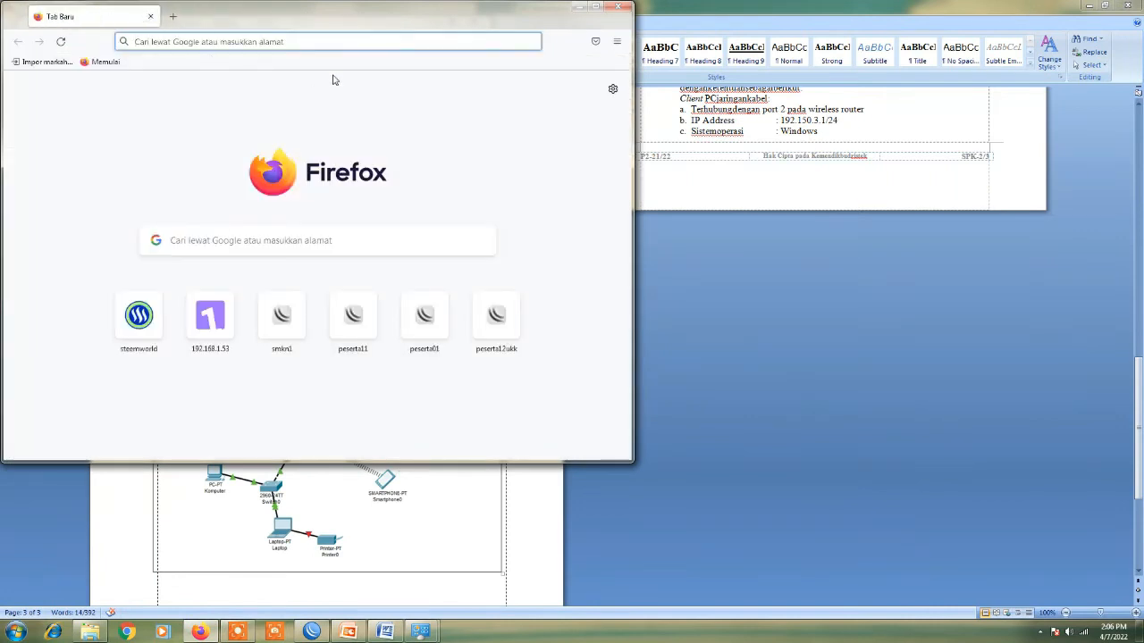
{"action": "type", "text": "ukk"}
{"action": "key", "text": "Return"}
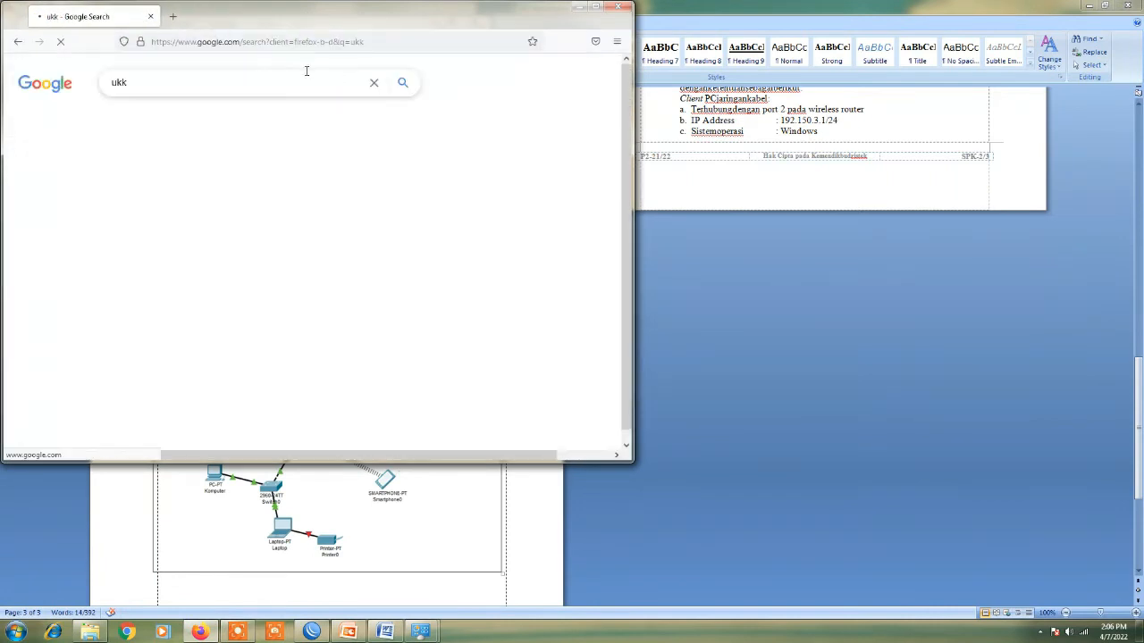
{"action": "scroll", "coordinate": [206, 268], "scroll_direction": "down", "scroll_amount": 15}
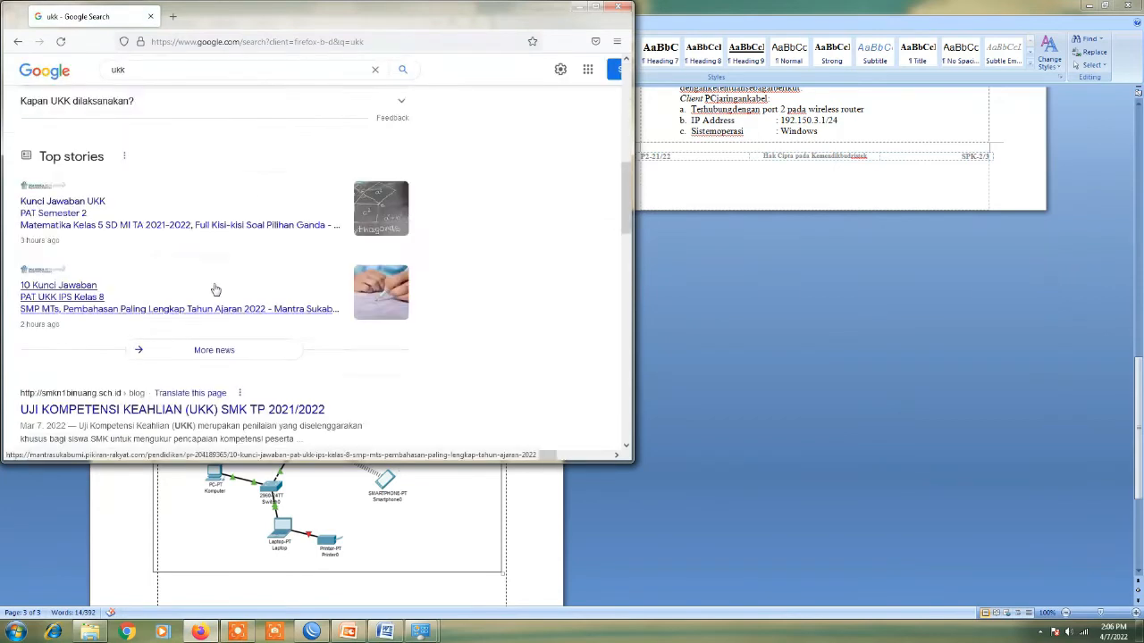
{"action": "scroll", "coordinate": [227, 287], "scroll_direction": "up", "scroll_amount": 10}
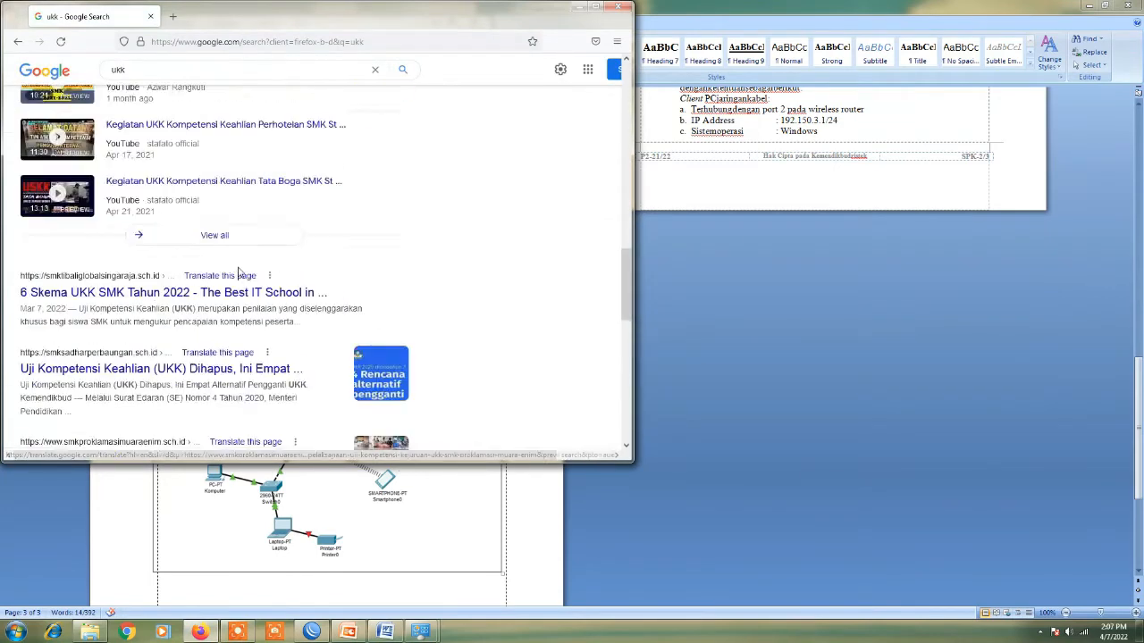
{"action": "left_click", "coordinate": [610, 13]}
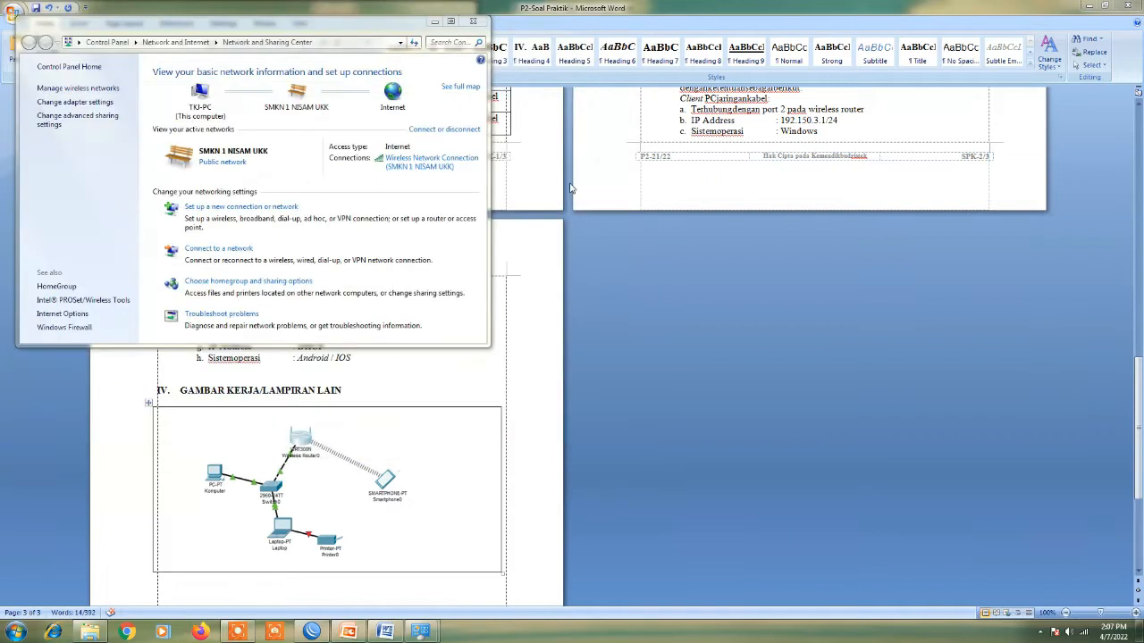
{"action": "left_click", "coordinate": [478, 11]}
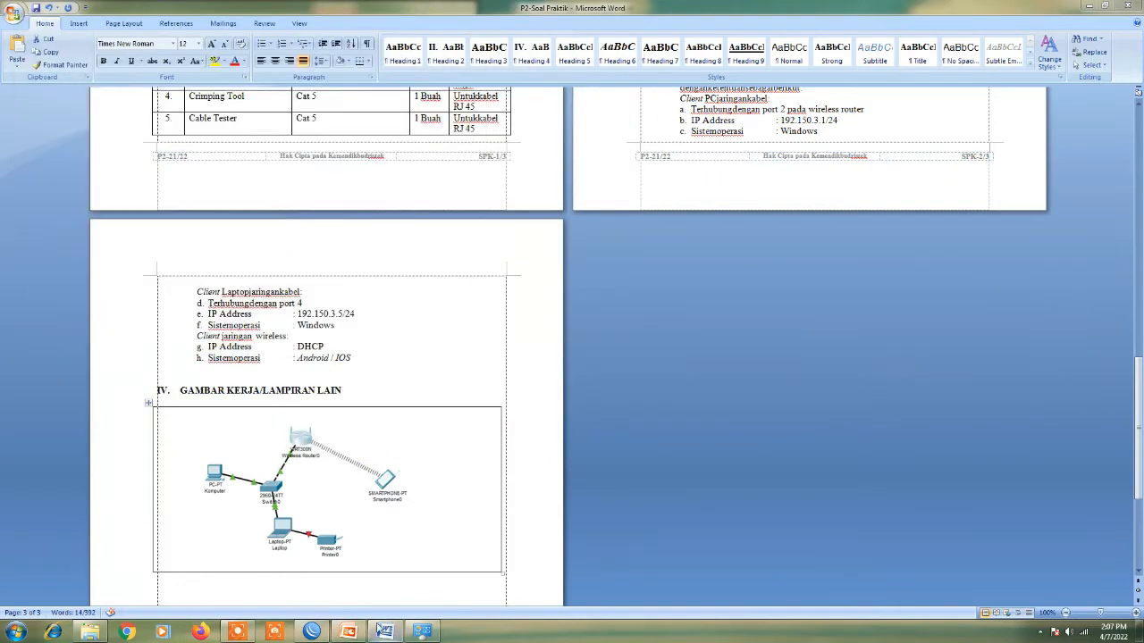
Review the PowerPoint network diagram and the configuration requirements in the Word assignment
{"action": "left_click", "coordinate": [348, 632]}
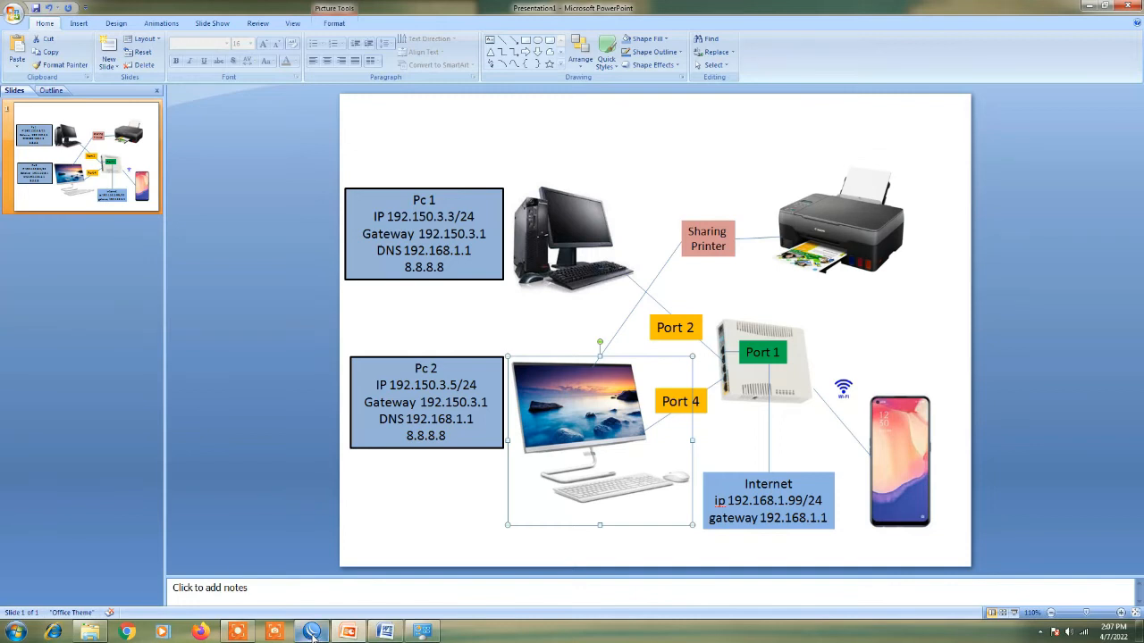
{"action": "left_click", "coordinate": [384, 632]}
{"action": "scroll", "coordinate": [636, 382], "scroll_direction": "up", "scroll_amount": 7}
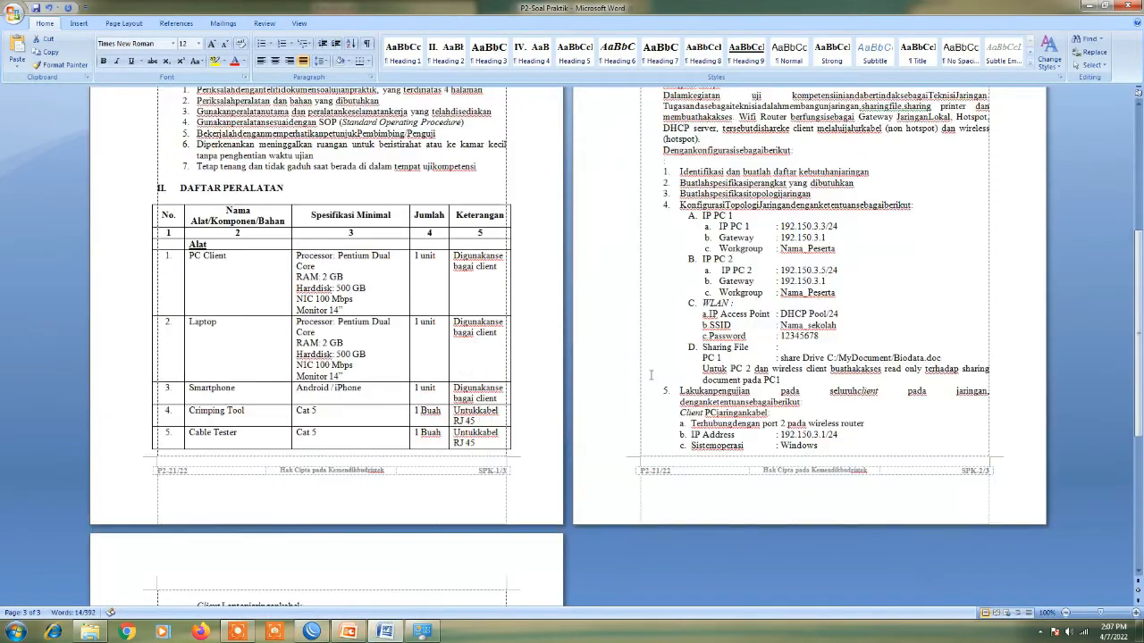
Highlight the task list from item 1 through section C (WLAN) of item 4 in yellow
{"action": "scroll", "coordinate": [651, 375], "scroll_direction": "up", "scroll_amount": 1}
{"action": "left_click", "coordinate": [695, 200]}
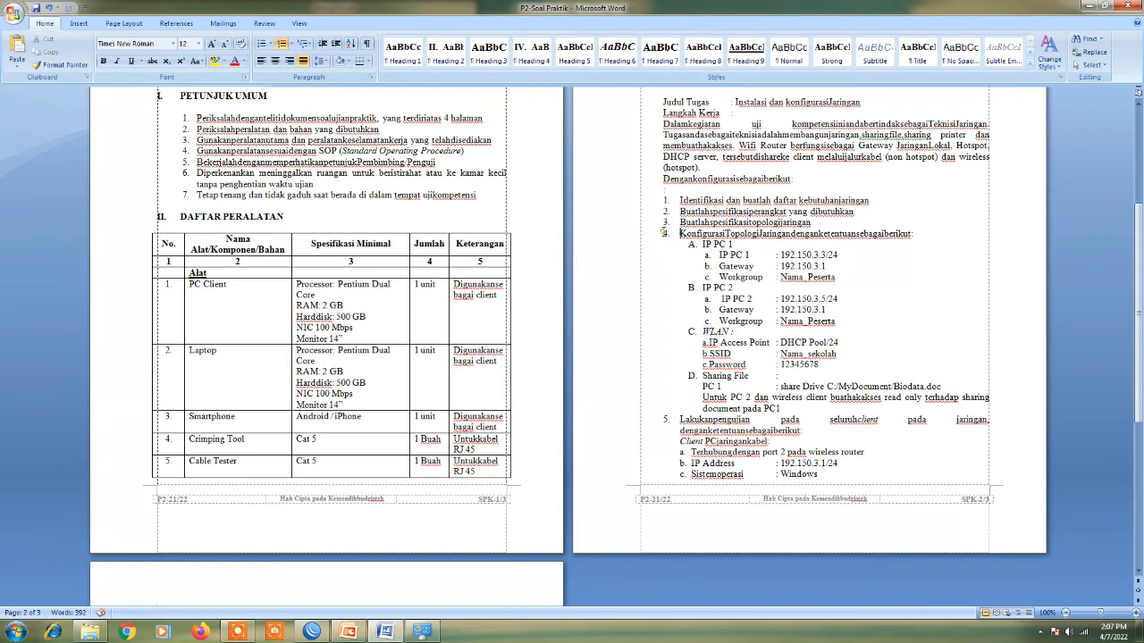
{"action": "left_click_drag", "start_coordinate": [661, 201], "coordinate": [819, 365]}
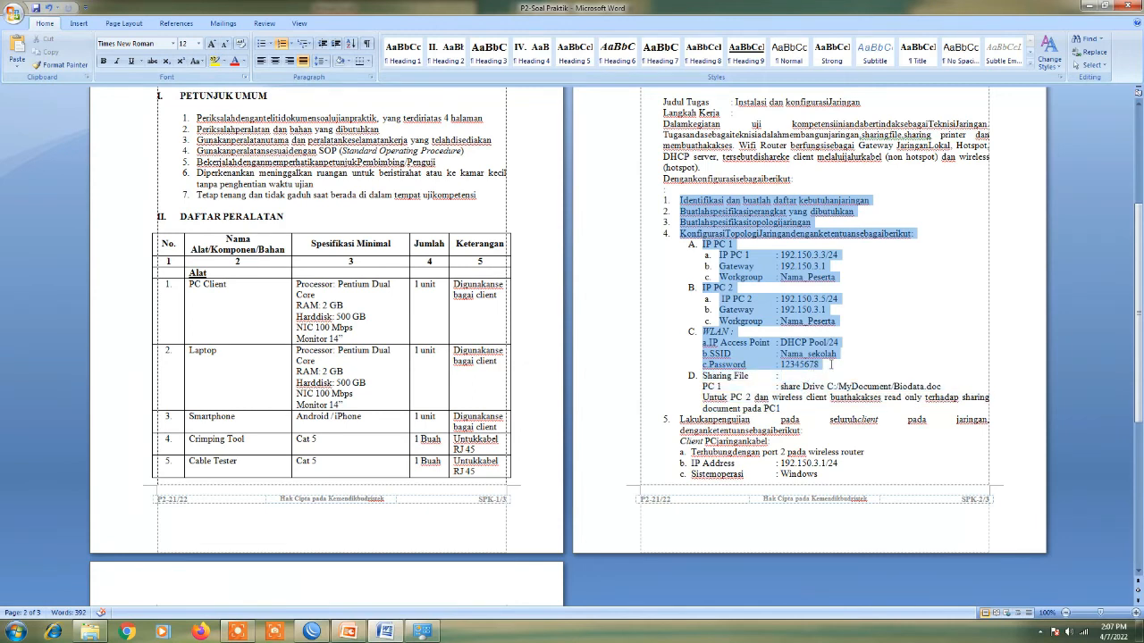
{"action": "left_click", "coordinate": [215, 61]}
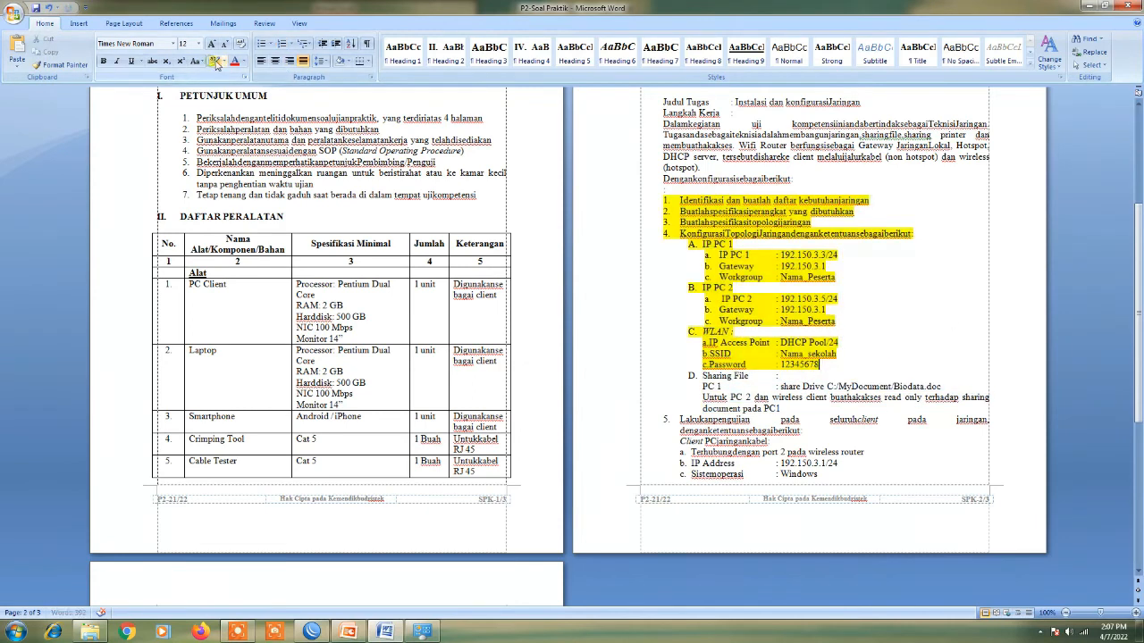
In the Sharing File section, make PC 2 the sharing computer and owner of the document, and PC 1 the read-only client
{"action": "left_click_drag", "start_coordinate": [687, 376], "coordinate": [966, 408]}
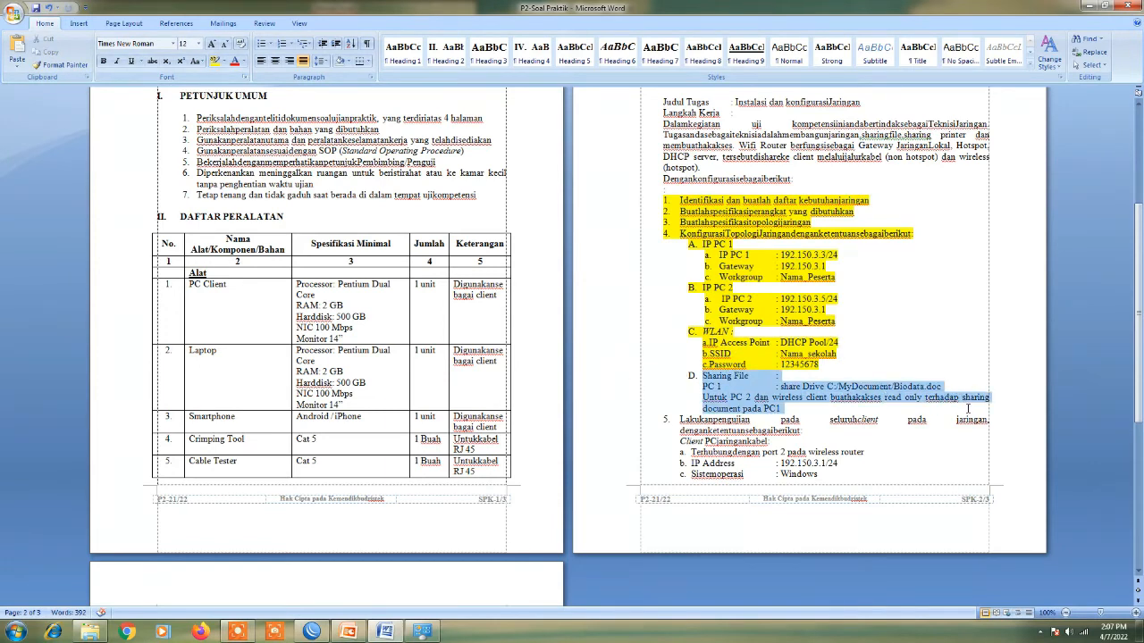
{"action": "left_click", "coordinate": [742, 401]}
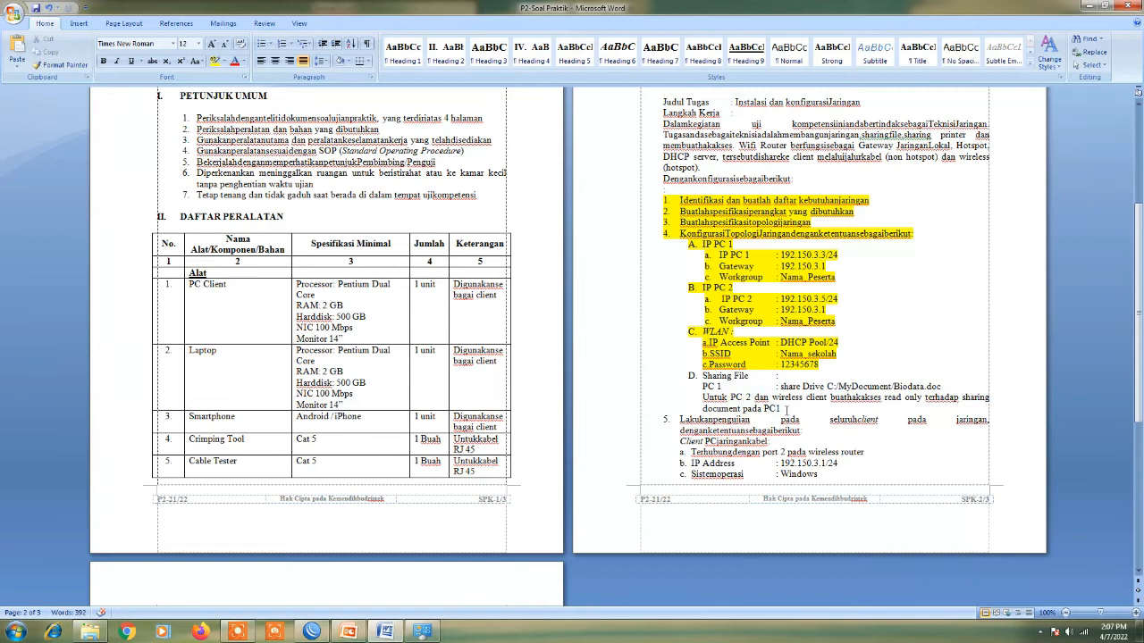
{"action": "key", "text": "BackSpace"}
{"action": "type", "text": "2"}
{"action": "scroll", "coordinate": [802, 410], "scroll_direction": "down", "scroll_amount": 1}
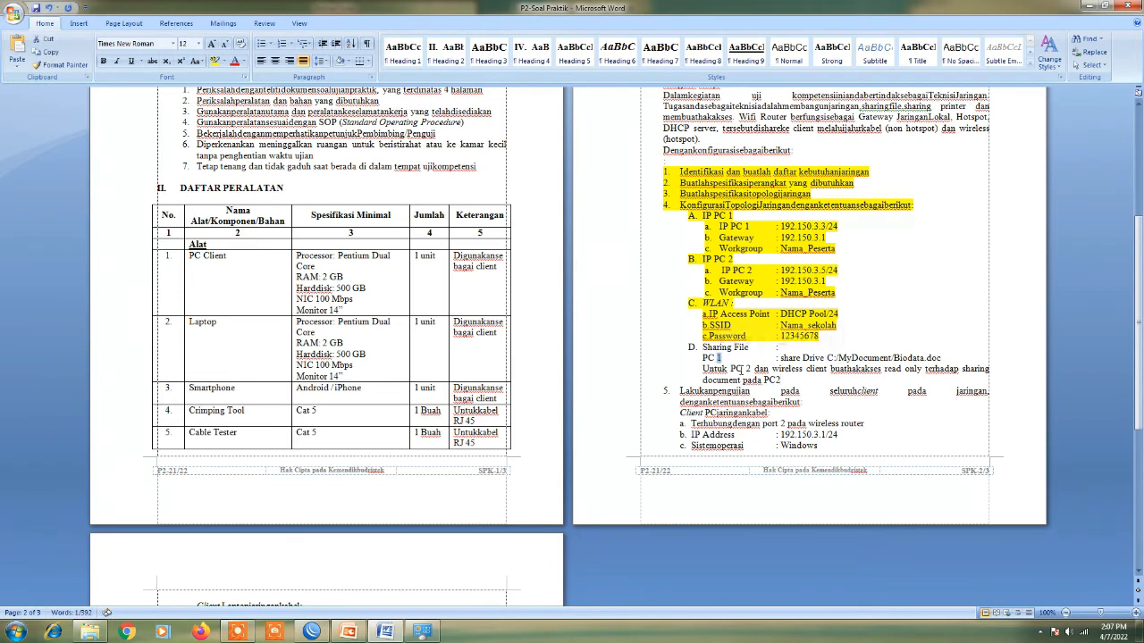
{"action": "double_click", "coordinate": [749, 368]}
{"action": "type", "text": "1"}
Copy the word "Biodata" from the share path in the Sharing File section
{"action": "left_click", "coordinate": [790, 358]}
{"action": "left_click_drag", "start_coordinate": [827, 357], "coordinate": [904, 357]}
{"action": "left_click", "coordinate": [940, 357]}
{"action": "double_click", "coordinate": [905, 358]}
{"action": "key", "text": "ctrl+c"}
Switch to Windows Explorer and create a folder named Biodata in the Documents library
{"action": "left_click", "coordinate": [89, 633]}
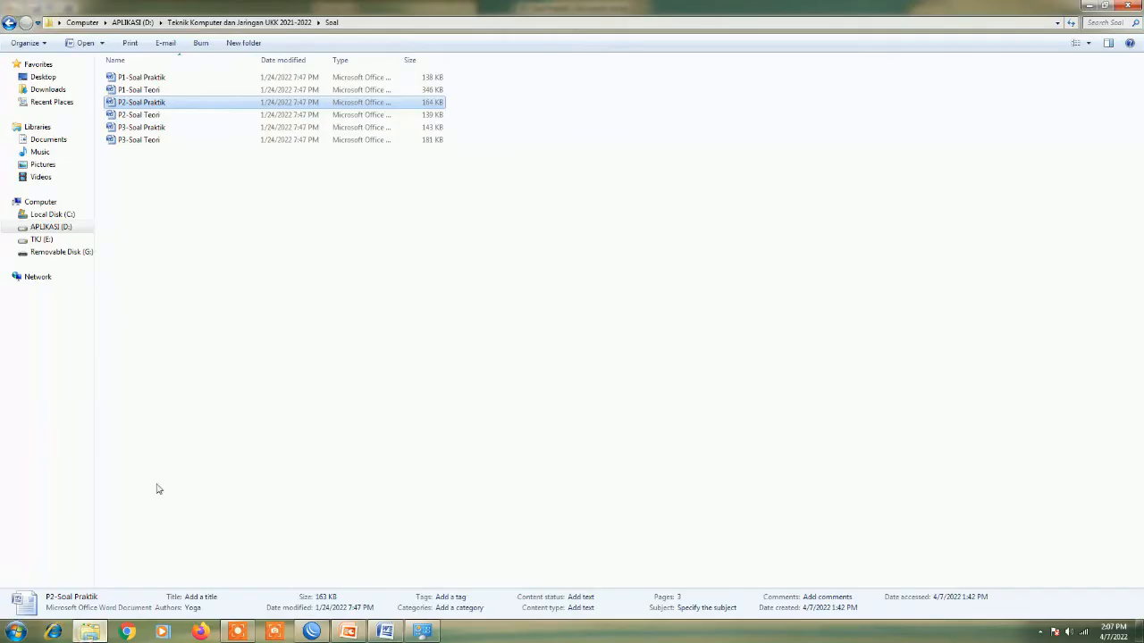
{"action": "left_click", "coordinate": [46, 141]}
{"action": "right_click", "coordinate": [576, 420]}
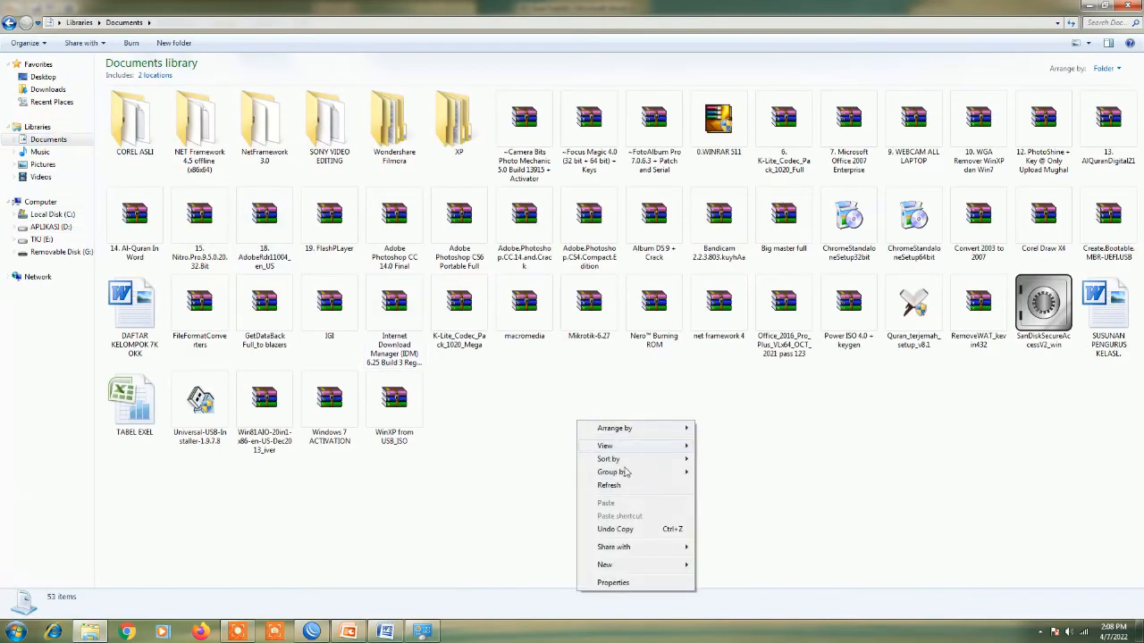
{"action": "left_click", "coordinate": [626, 564]}
{"action": "left_click", "coordinate": [723, 390]}
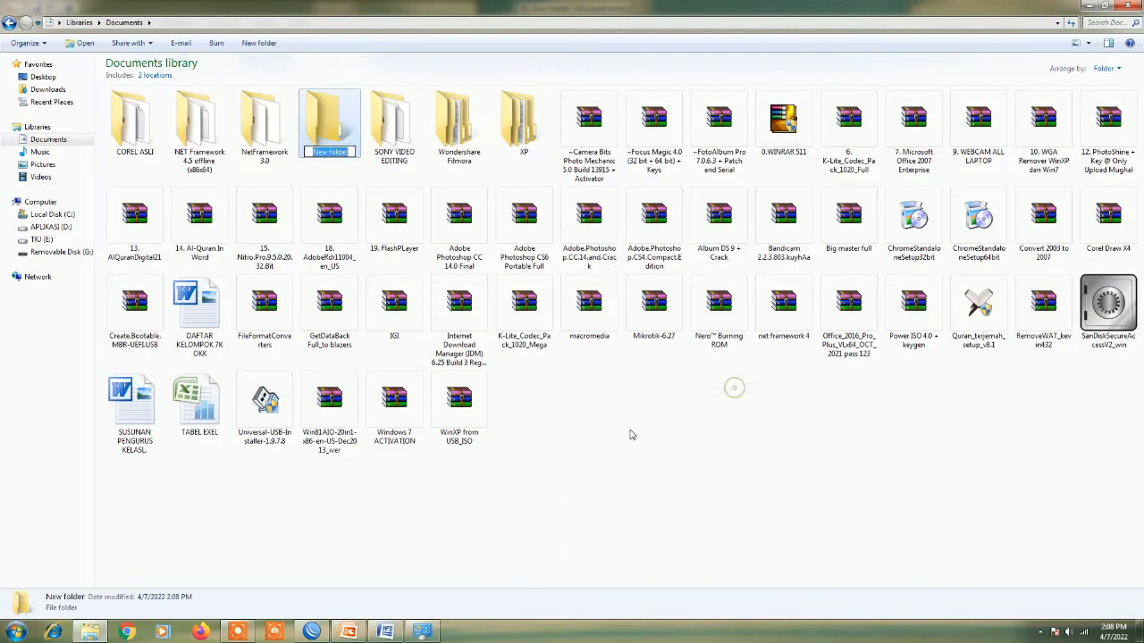
{"action": "type", "text": "Biodata"}
{"action": "key", "text": "Return"}
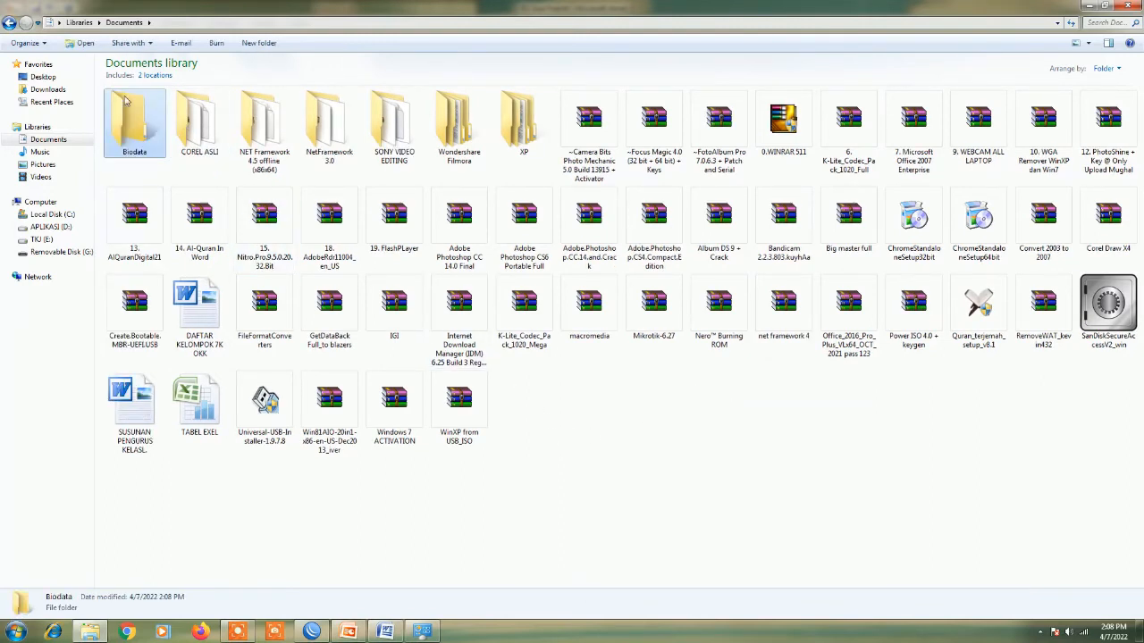
Create a Word document named Biodata inside the Biodata folder
{"action": "double_click", "coordinate": [145, 135]}
{"action": "right_click", "coordinate": [487, 279]}
{"action": "mouse_move", "coordinate": [548, 418]}
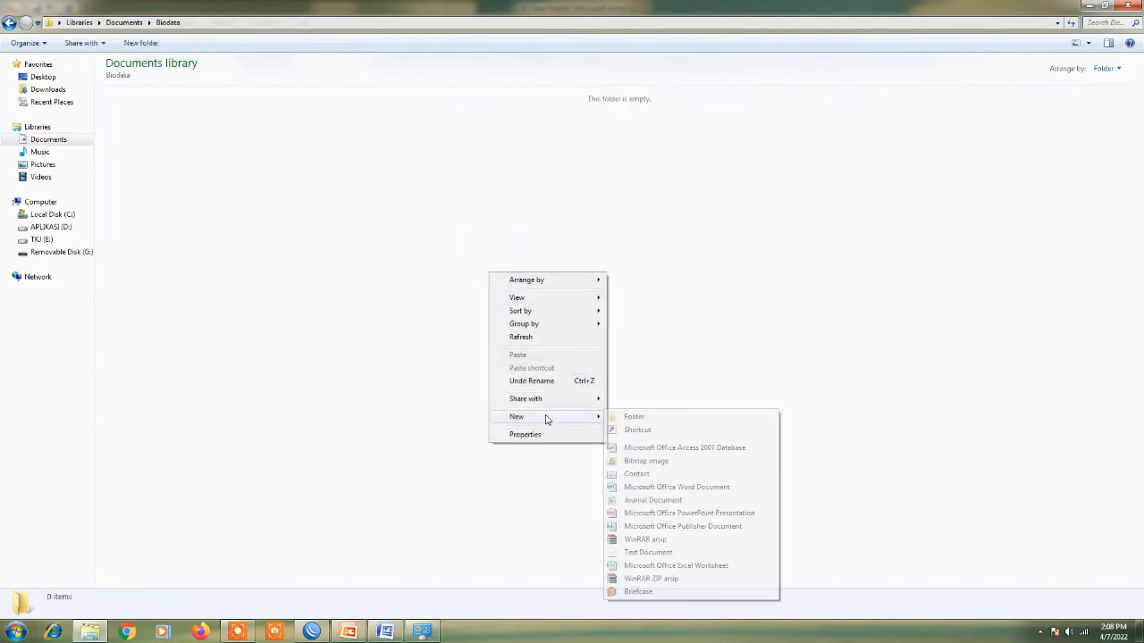
{"action": "left_click", "coordinate": [661, 489]}
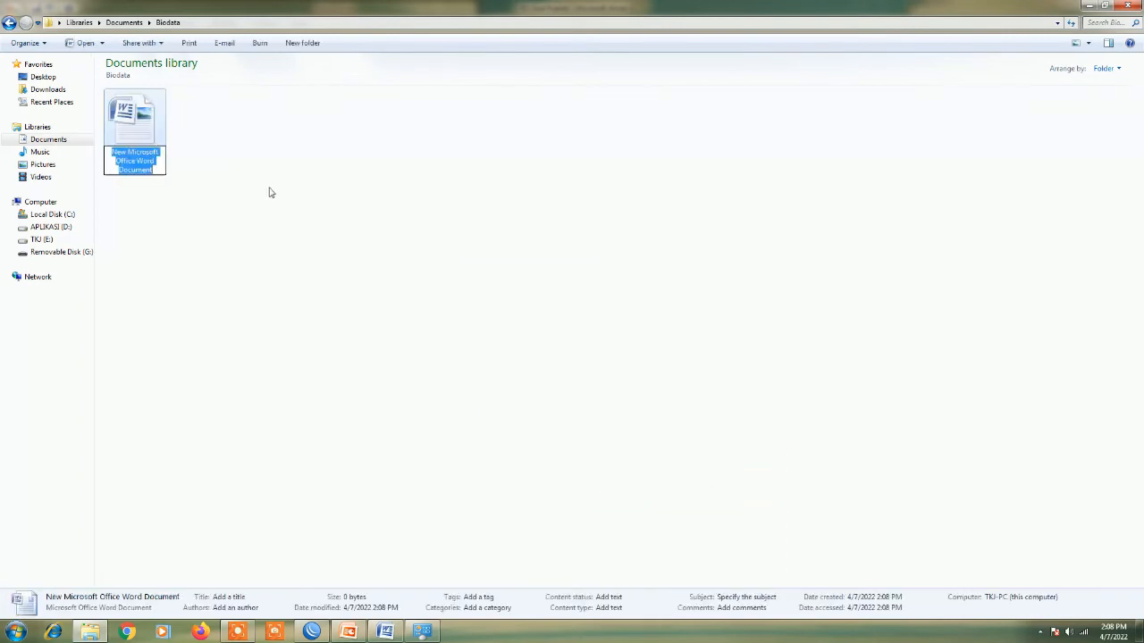
{"action": "type", "text": "Biodata"}
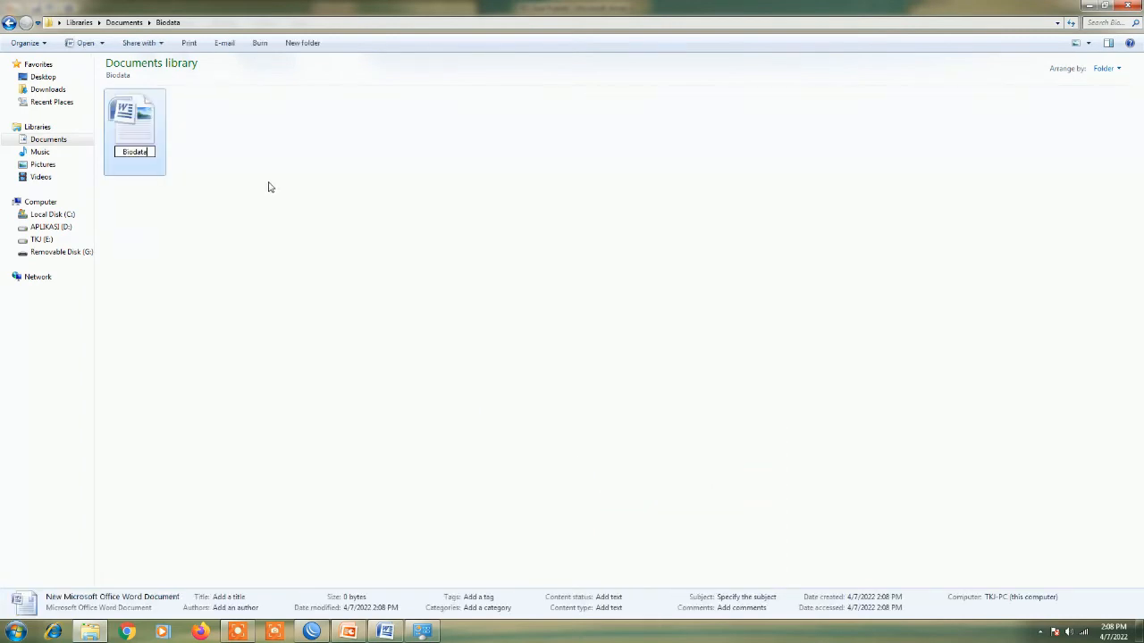
{"action": "left_click", "coordinate": [231, 142]}
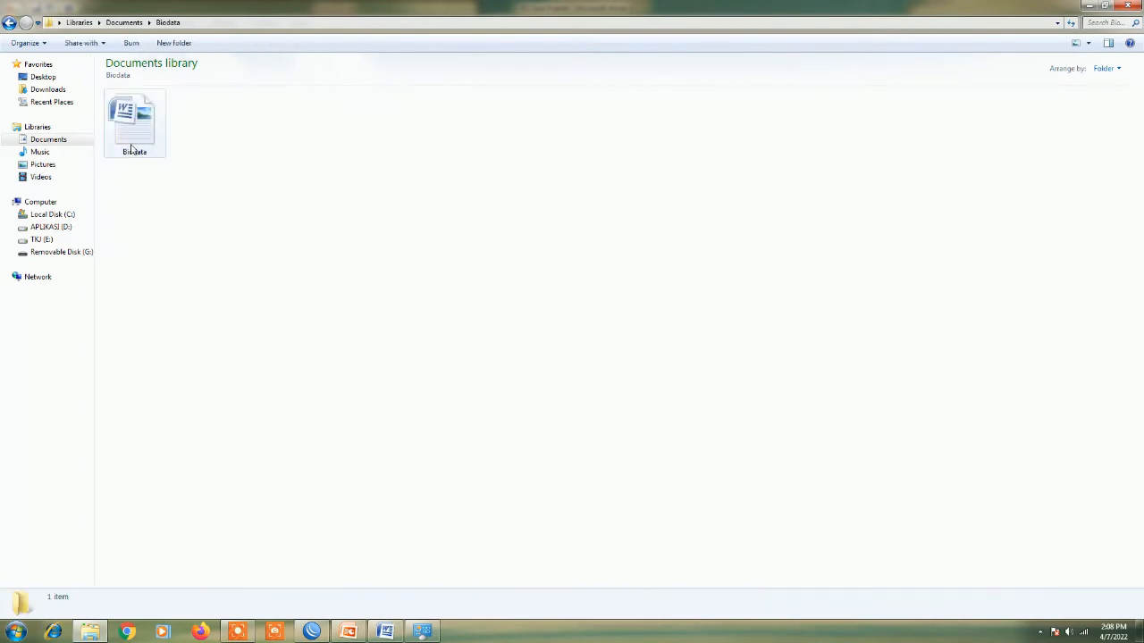
Paste "Biodata" into the new Biodata document, add "ukk" three lines below it, and save and close the file
{"action": "double_click", "coordinate": [128, 139]}
{"action": "key", "text": "ctrl+v"}
{"action": "left_click", "coordinate": [240, 168]}
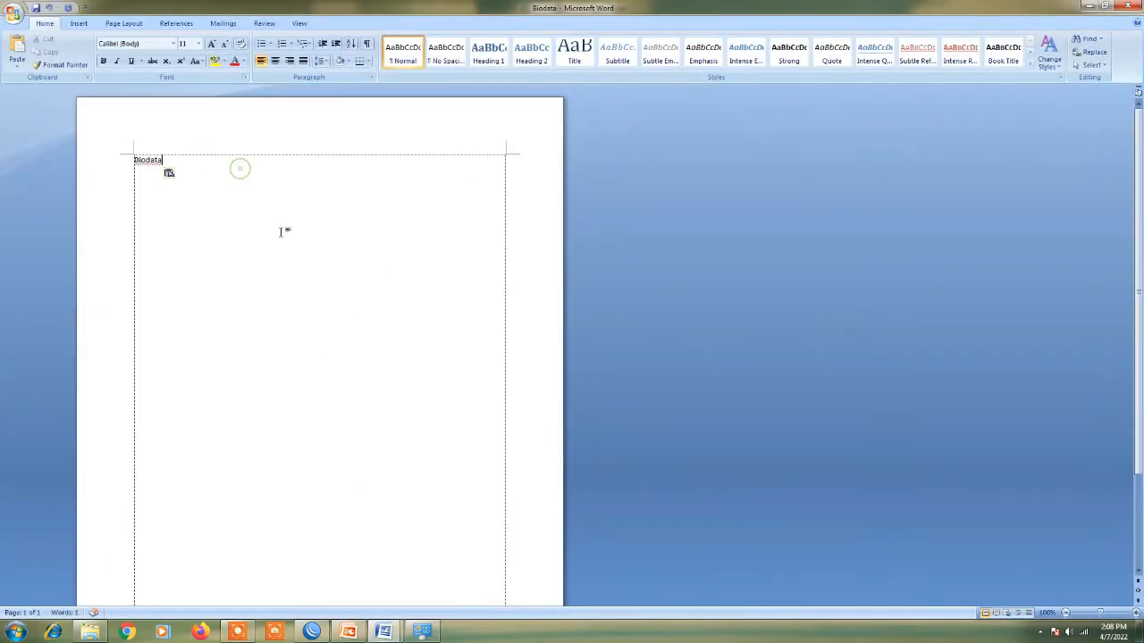
{"action": "key", "text": "Return"}
{"action": "key", "text": "Return"}
{"action": "key", "text": "Return"}
{"action": "type", "text": "ukk"}
{"action": "left_click", "coordinate": [35, 8]}
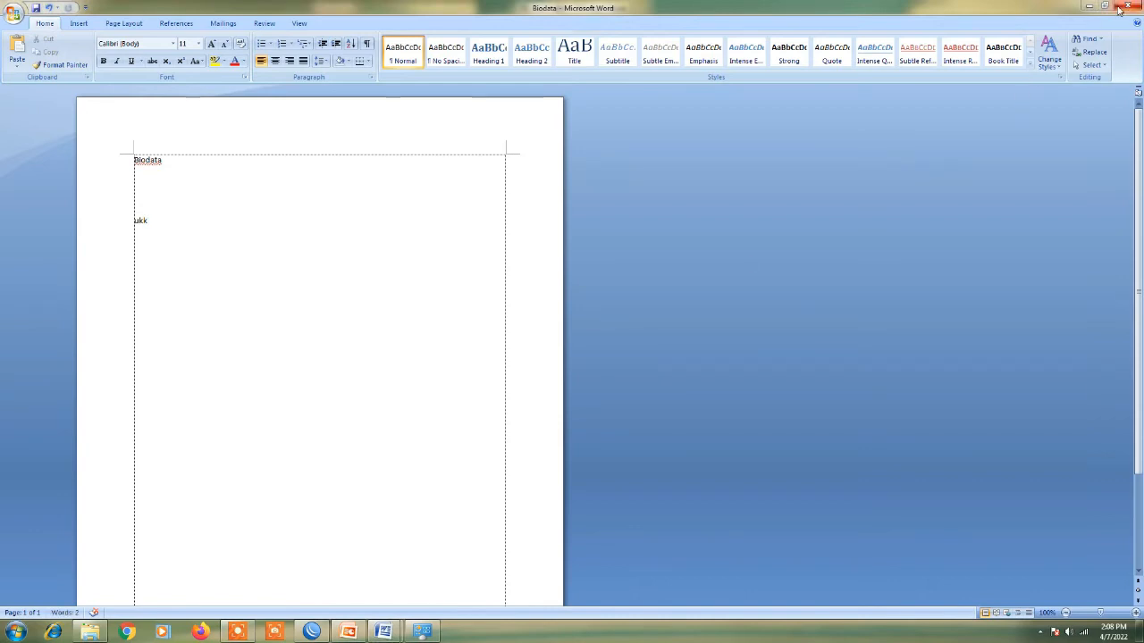
{"action": "left_click", "coordinate": [1127, 7]}
Review the PC 2 file-sharing requirement in the P2-Soal Praktik document
{"action": "mouse_move", "coordinate": [96, 631]}
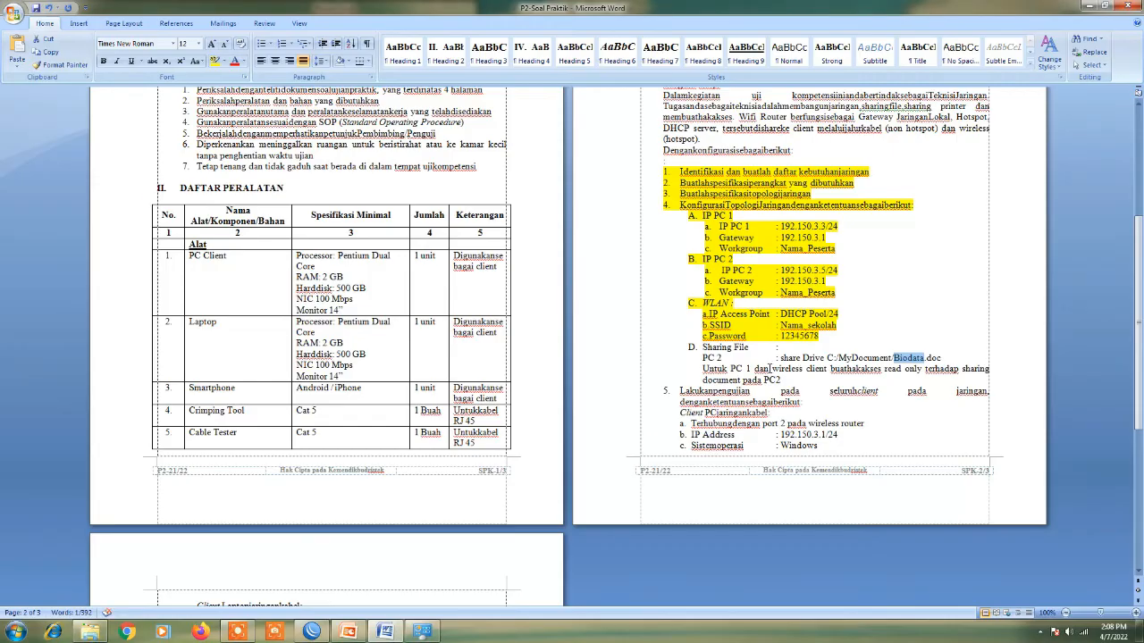
{"action": "left_click", "coordinate": [769, 368]}
{"action": "triple_click", "coordinate": [791, 357]}
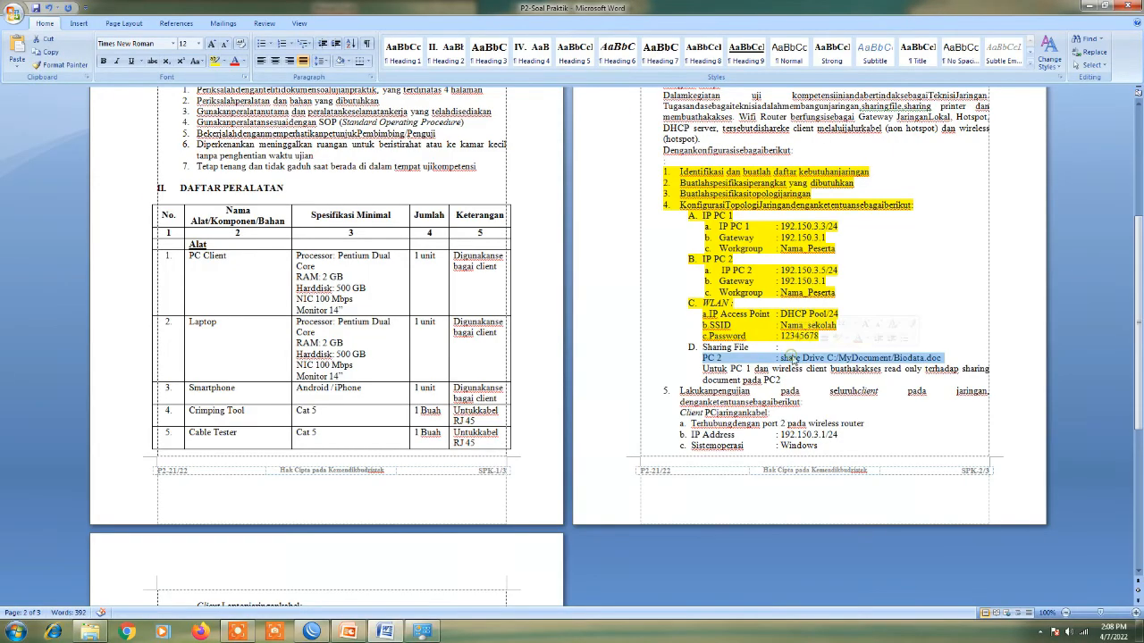
{"action": "left_click", "coordinate": [845, 391]}
{"action": "double_click", "coordinate": [782, 357]}
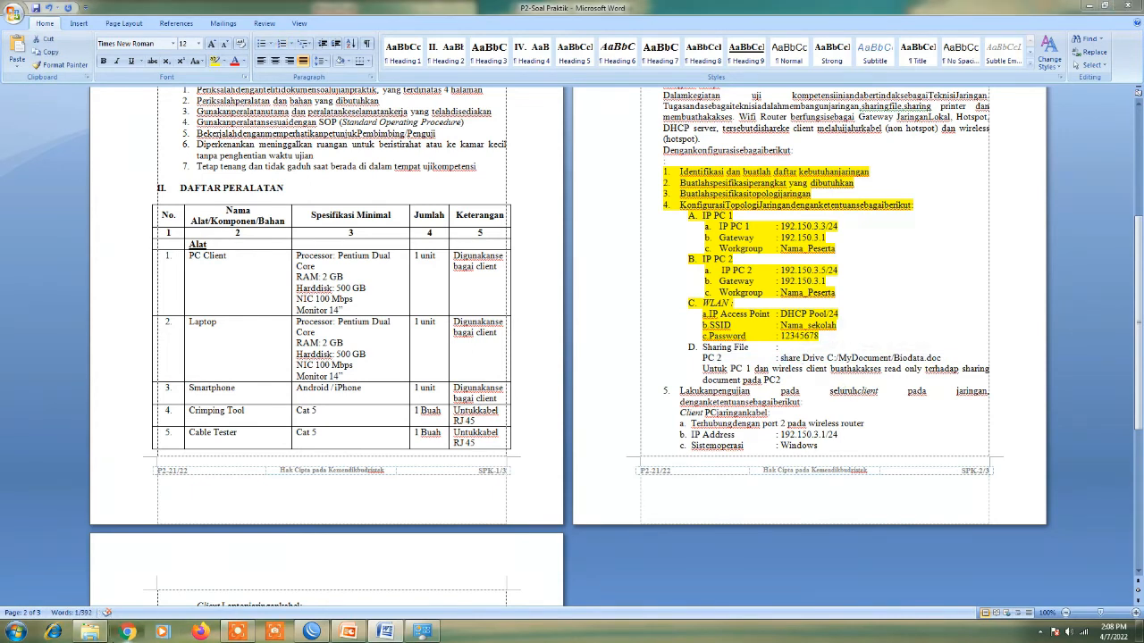
Enable advanced sharing of the Biodata folder in the Documents library under the share name Biodata
{"action": "left_click", "coordinate": [90, 632]}
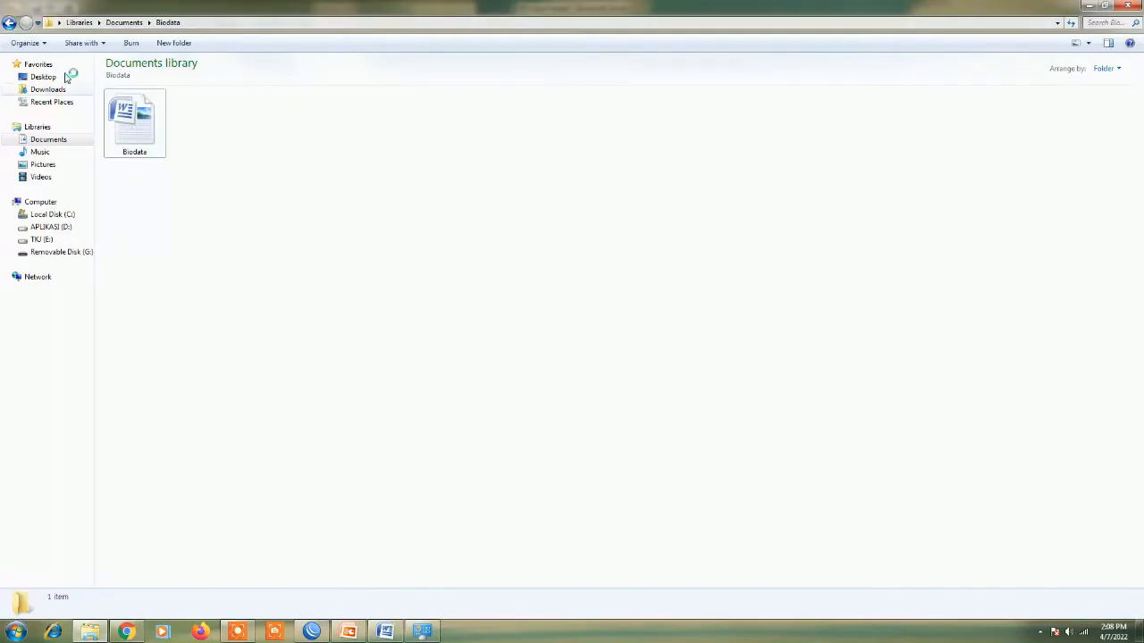
{"action": "left_click", "coordinate": [53, 140]}
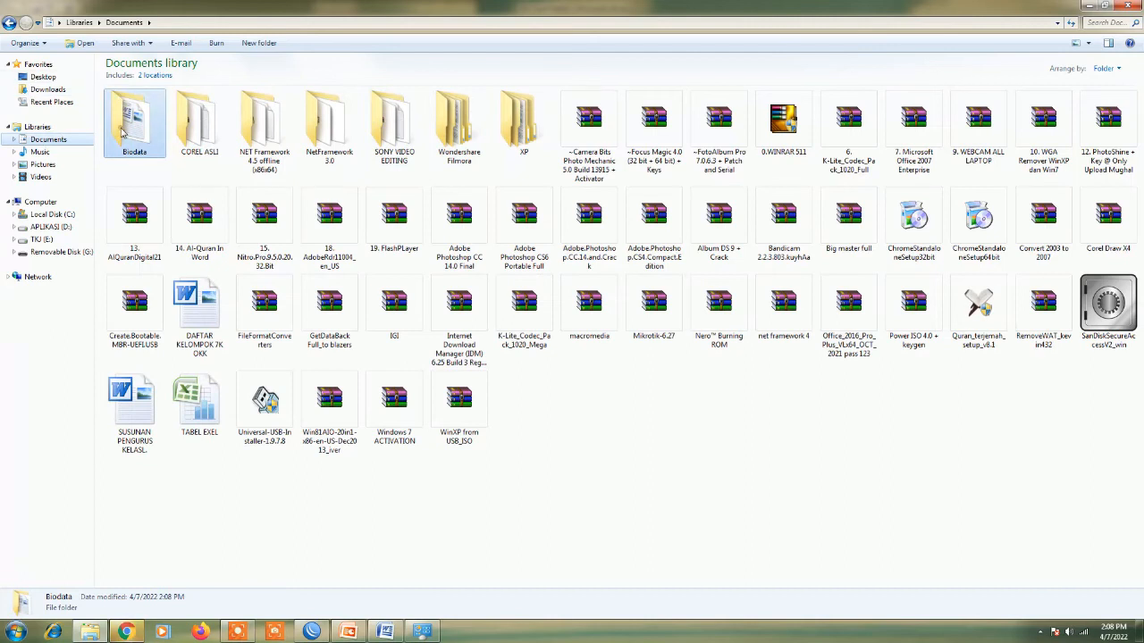
{"action": "right_click", "coordinate": [124, 129]}
{"action": "left_click", "coordinate": [157, 421]}
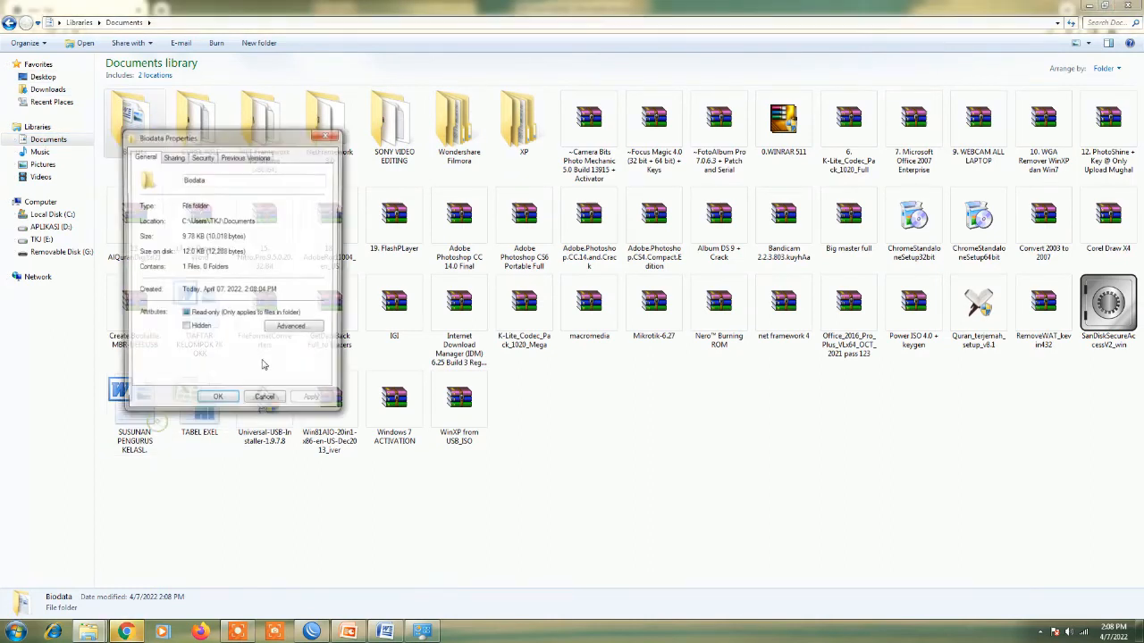
{"action": "left_click", "coordinate": [174, 157]}
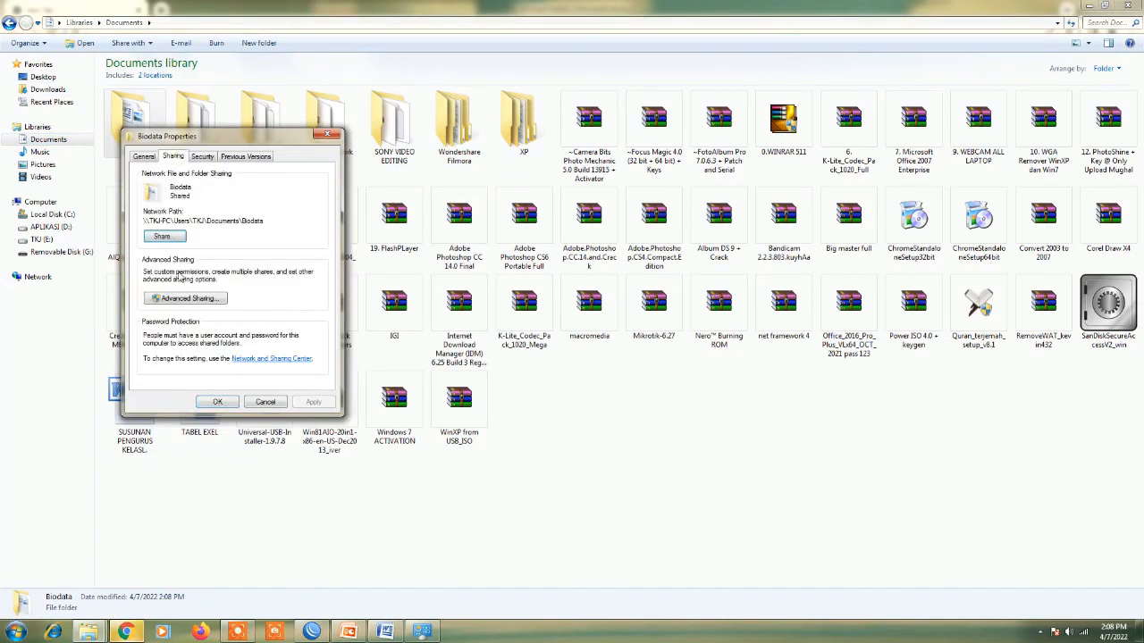
{"action": "left_click", "coordinate": [208, 302]}
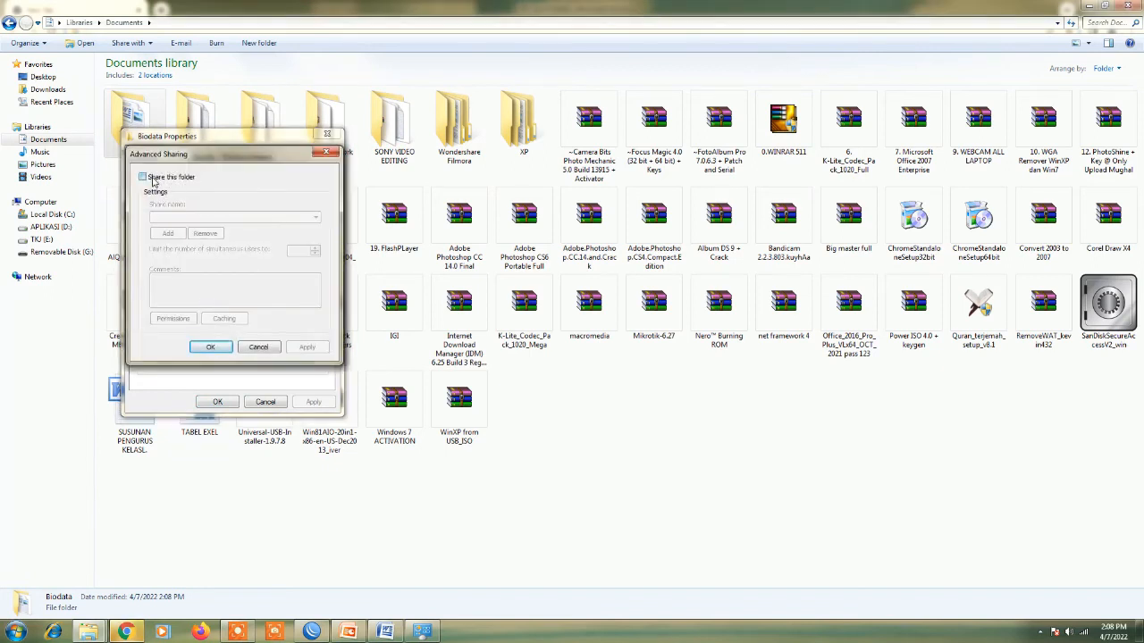
{"action": "left_click", "coordinate": [153, 180]}
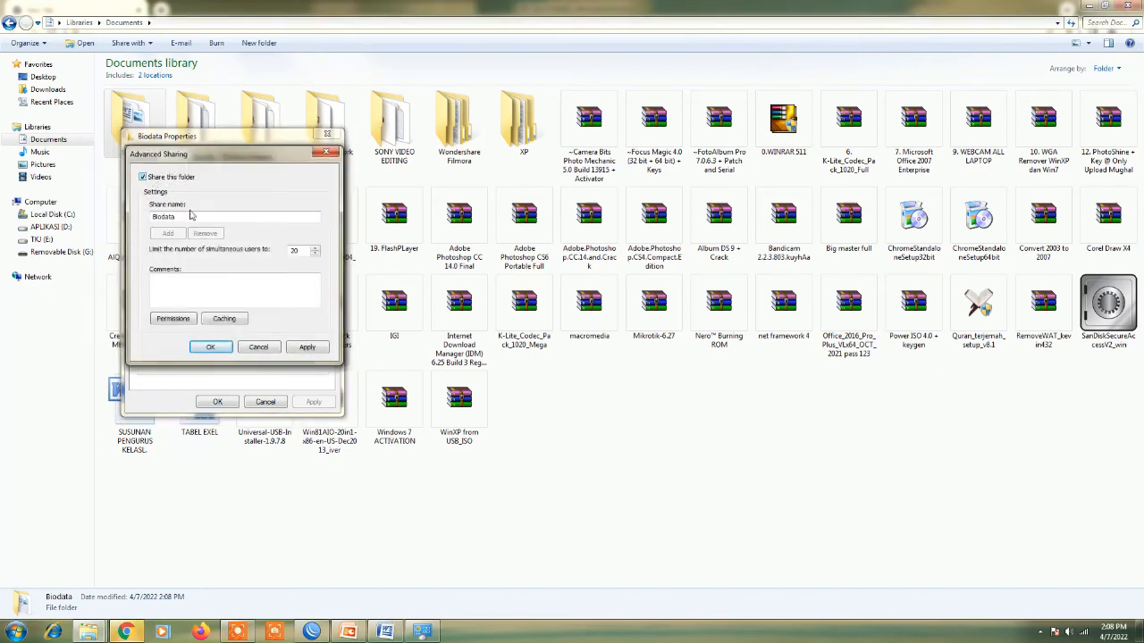
Allow Everyone only the Read permission on the Biodata share, and apply the sharing settings
{"action": "left_click", "coordinate": [171, 319]}
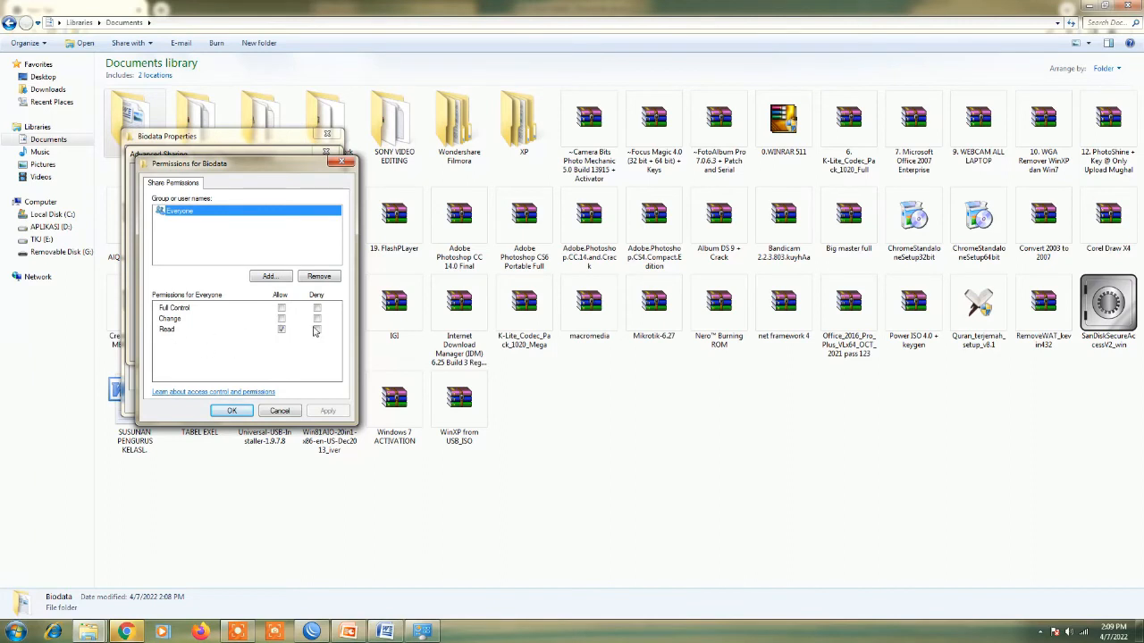
{"action": "left_click", "coordinate": [281, 329]}
{"action": "left_click", "coordinate": [281, 329]}
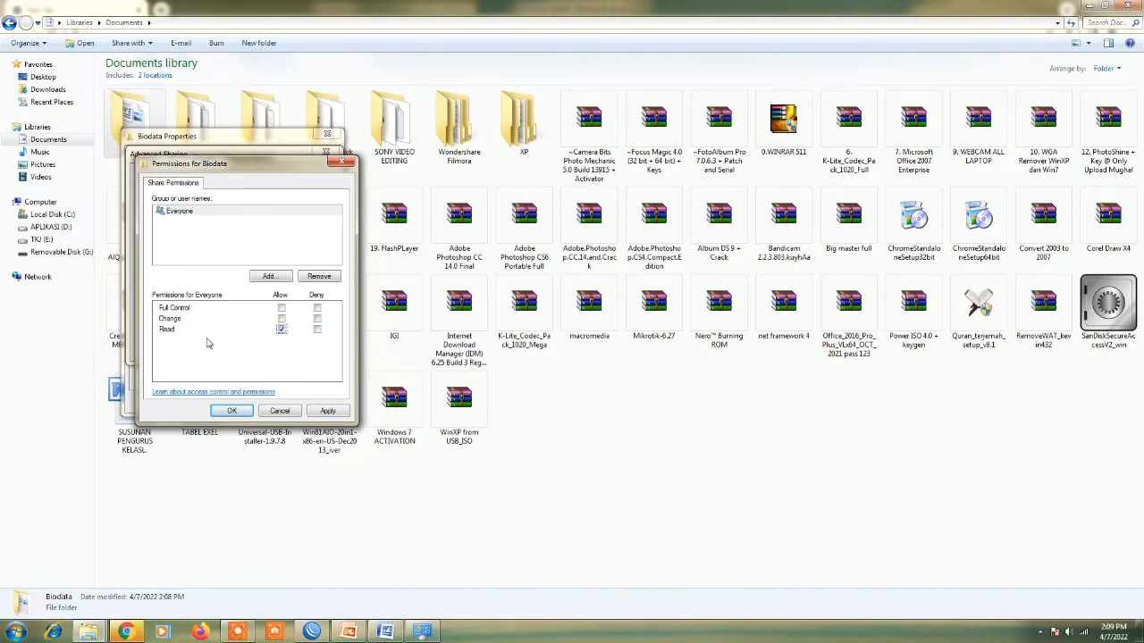
{"action": "left_click", "coordinate": [281, 308]}
{"action": "left_click", "coordinate": [281, 329]}
{"action": "left_click", "coordinate": [328, 412]}
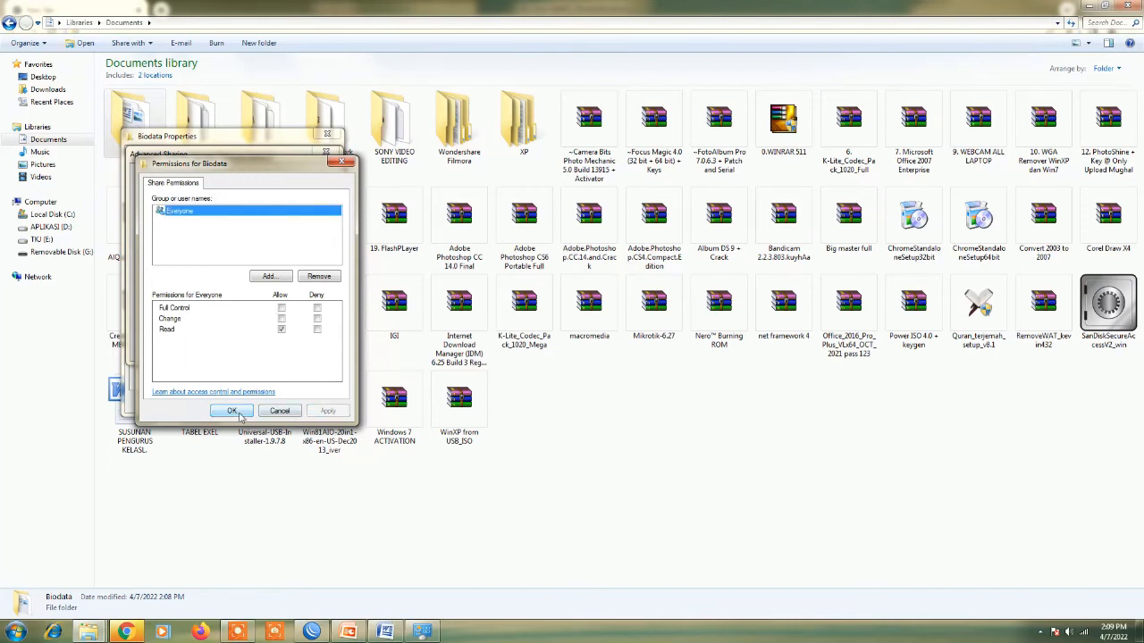
{"action": "left_click", "coordinate": [233, 412]}
{"action": "left_click", "coordinate": [307, 348]}
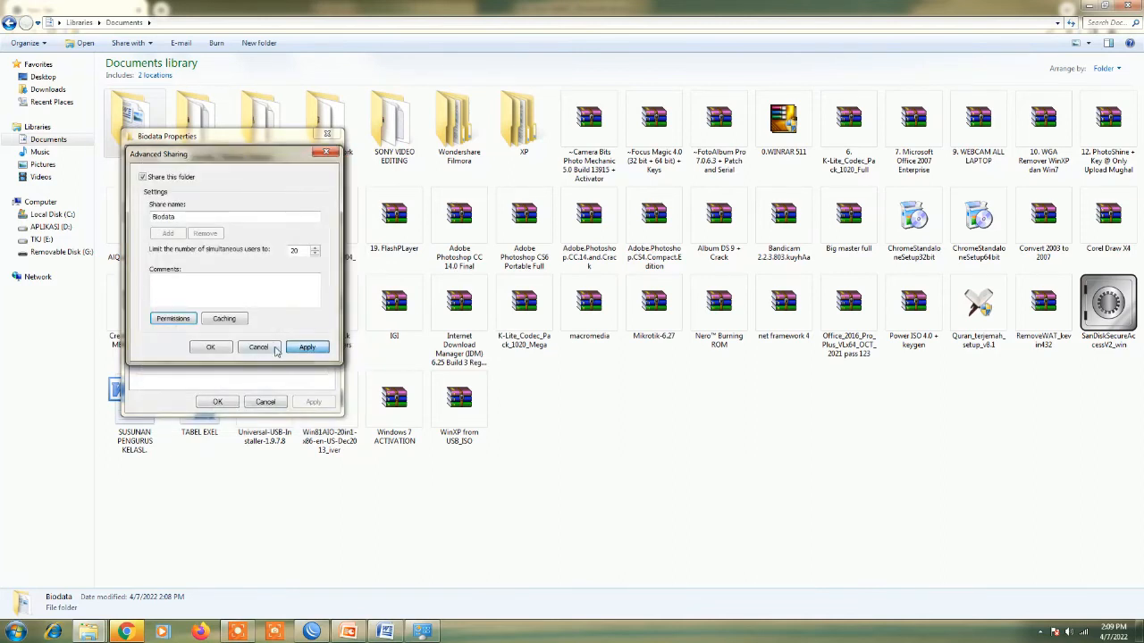
{"action": "left_click", "coordinate": [210, 347]}
{"action": "left_click", "coordinate": [216, 403]}
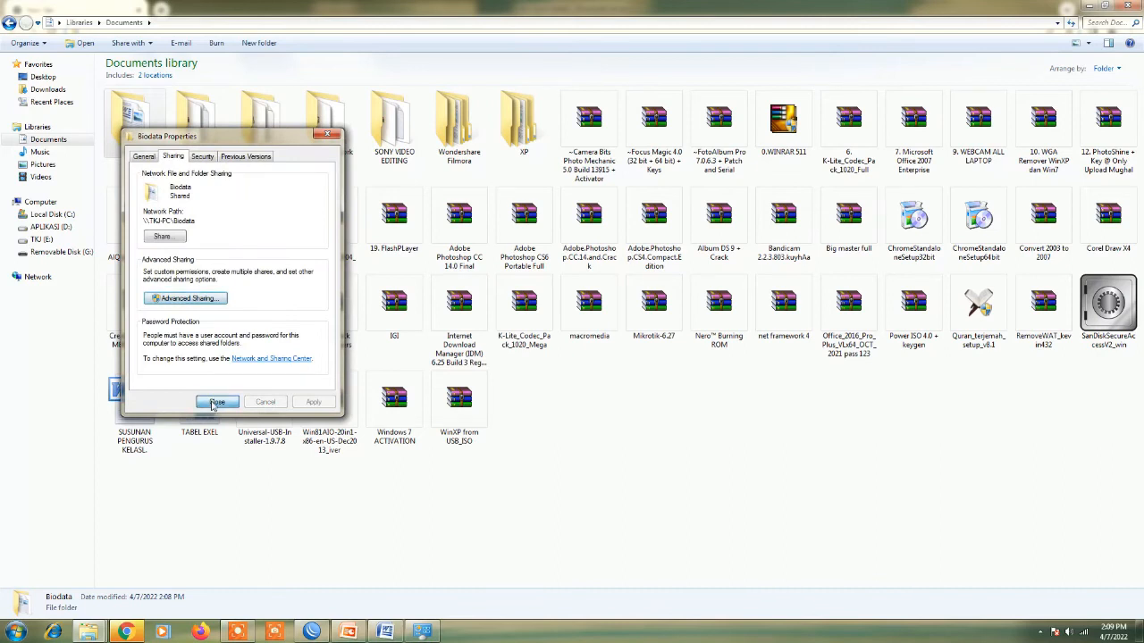
Browse to the Network location and disable the Wireless Network Connection in Network Connections
{"action": "left_click", "coordinate": [38, 277]}
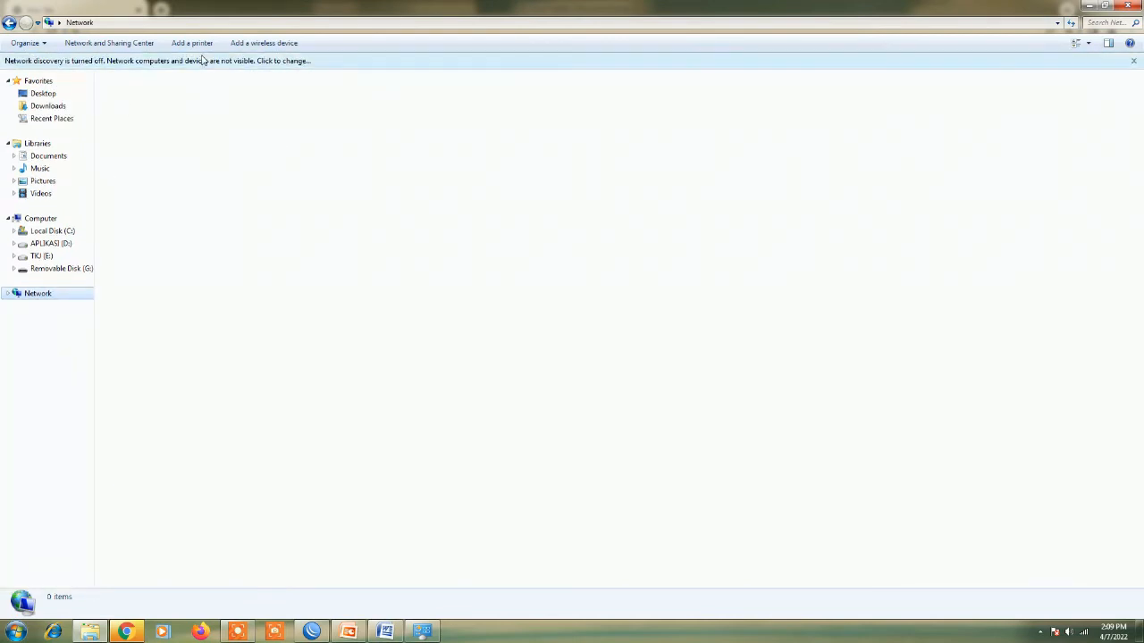
{"action": "left_click", "coordinate": [159, 24]}
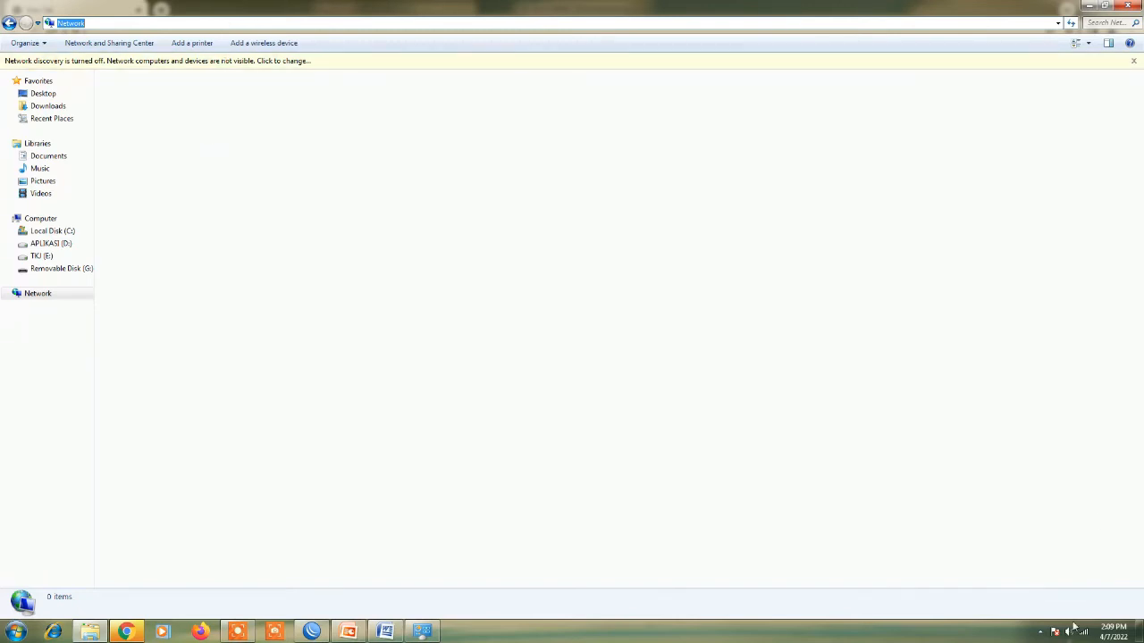
{"action": "left_click", "coordinate": [421, 631]}
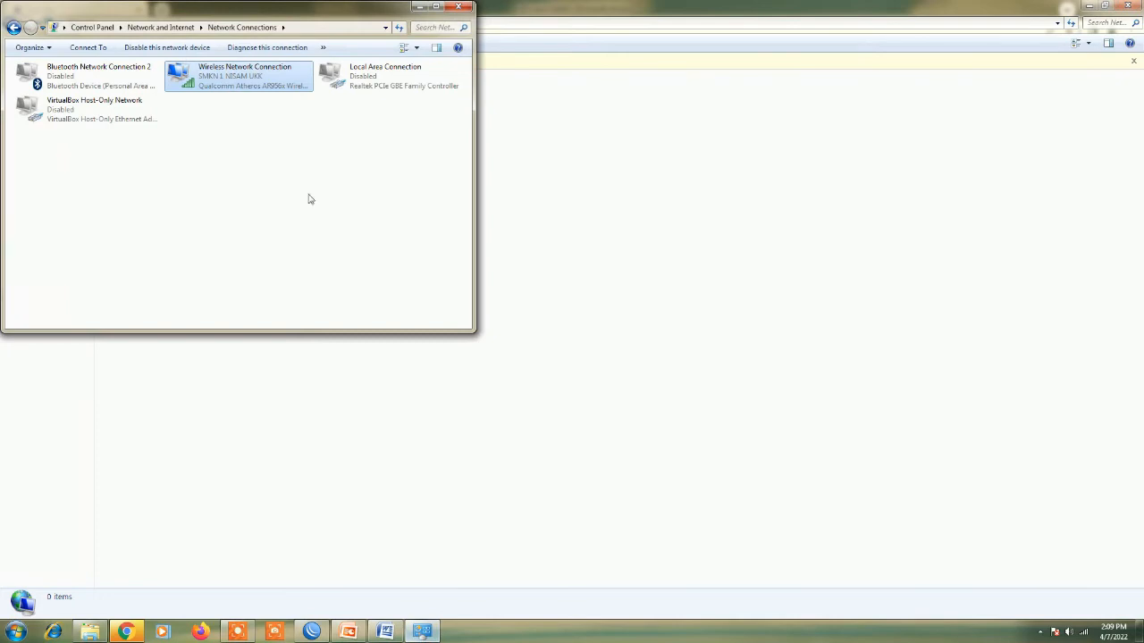
{"action": "right_click", "coordinate": [208, 77]}
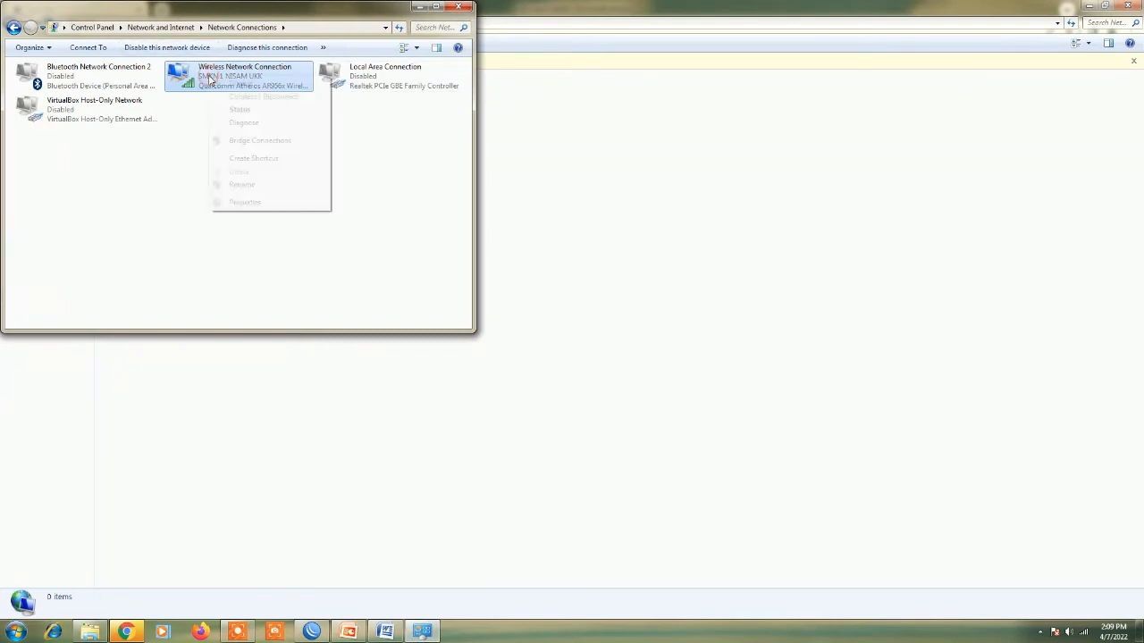
{"action": "left_click", "coordinate": [238, 87]}
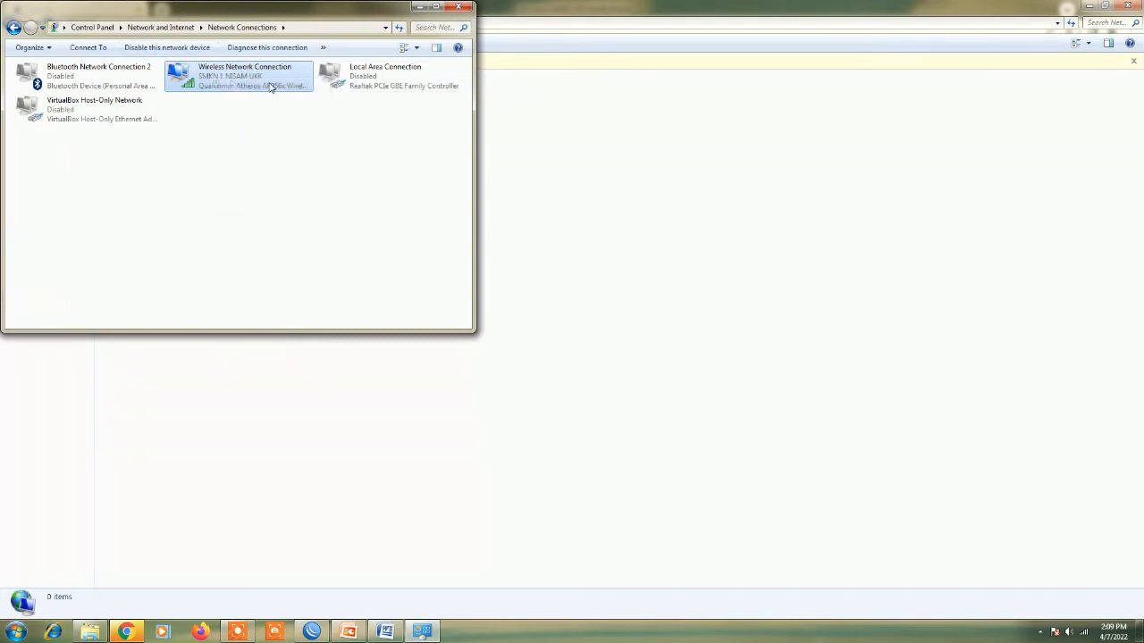
Enable the Local Area Connection and assign it the static IPv4 address 192.150.3.5 with subnet mask 255.255.255.0
{"action": "right_click", "coordinate": [341, 76]}
{"action": "left_click", "coordinate": [361, 84]}
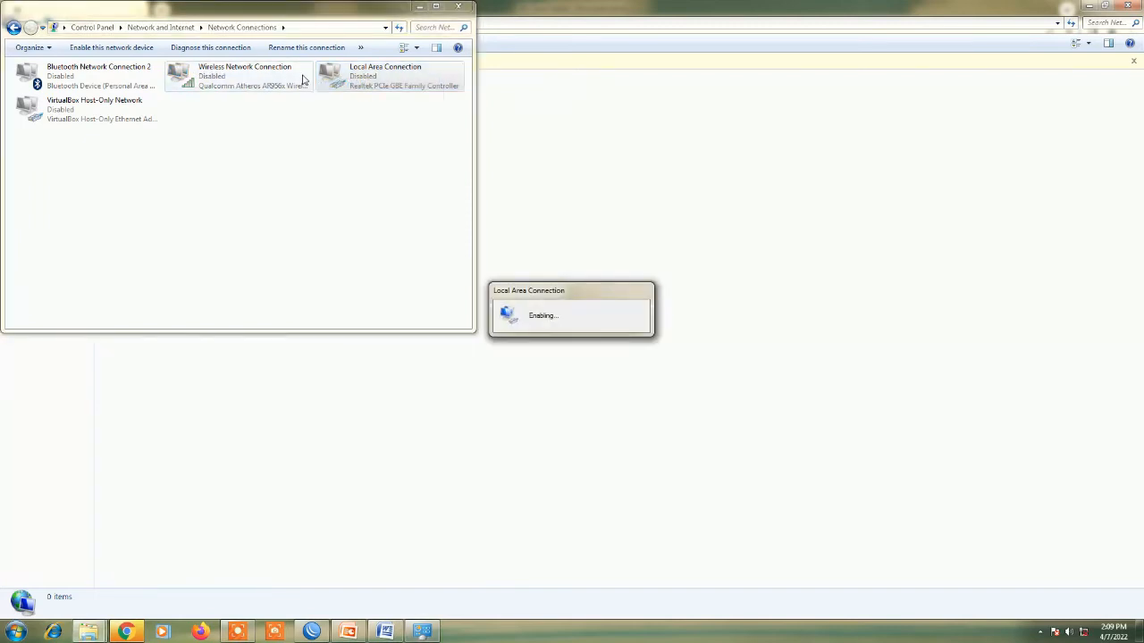
{"action": "right_click", "coordinate": [356, 79]}
{"action": "left_click", "coordinate": [380, 192]}
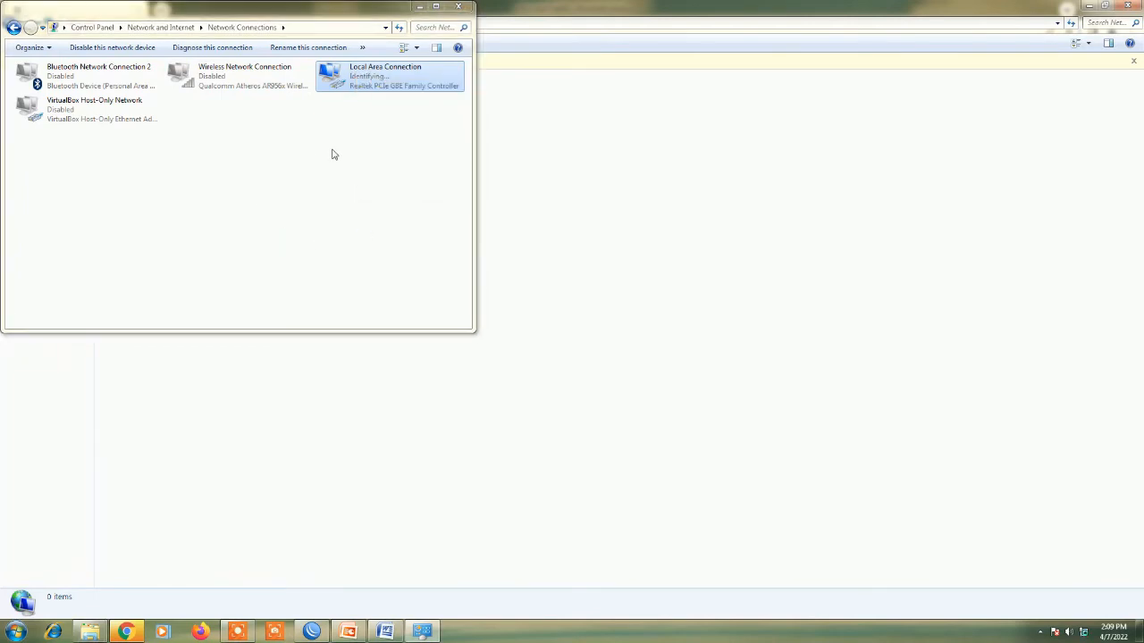
{"action": "left_click", "coordinate": [145, 204]}
{"action": "double_click", "coordinate": [146, 205]}
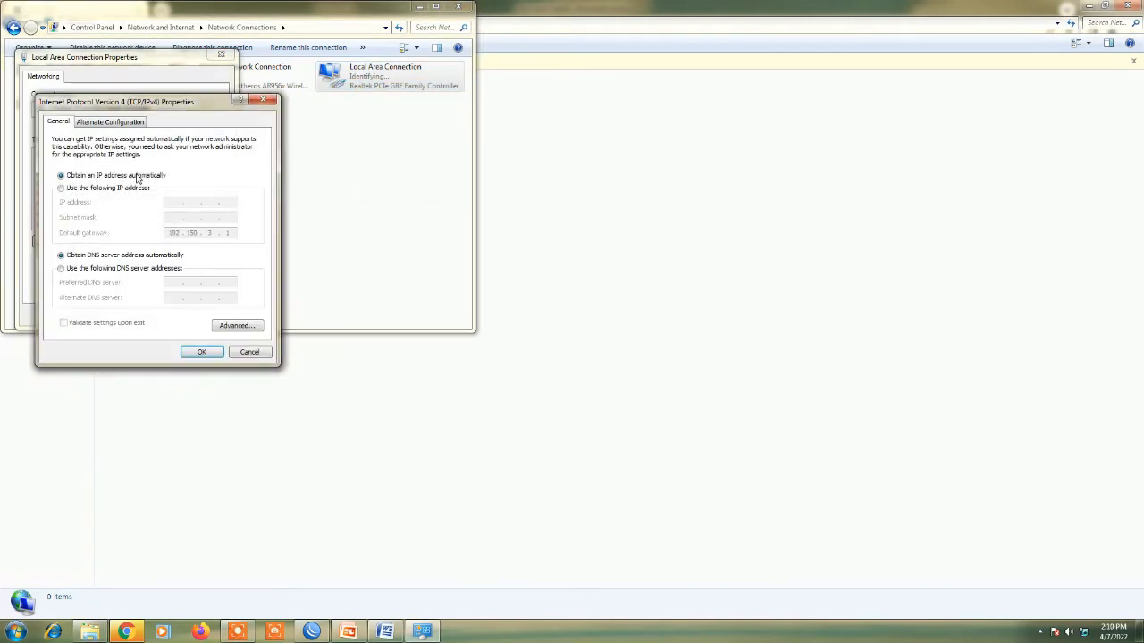
{"action": "left_click", "coordinate": [118, 188]}
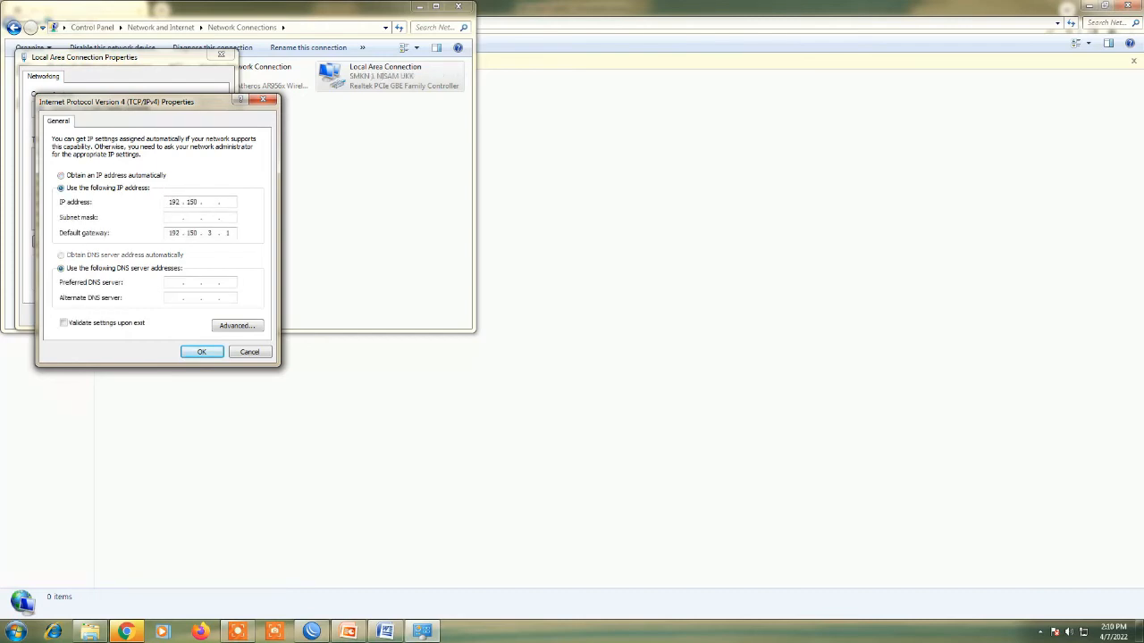
{"action": "left_click", "coordinate": [190, 218]}
Copy the Pc 2 DNS address 192.168.1.1 from the PowerPoint topology slide into the connection's preferred DNS server
{"action": "left_click", "coordinate": [175, 283]}
{"action": "left_click", "coordinate": [348, 632]}
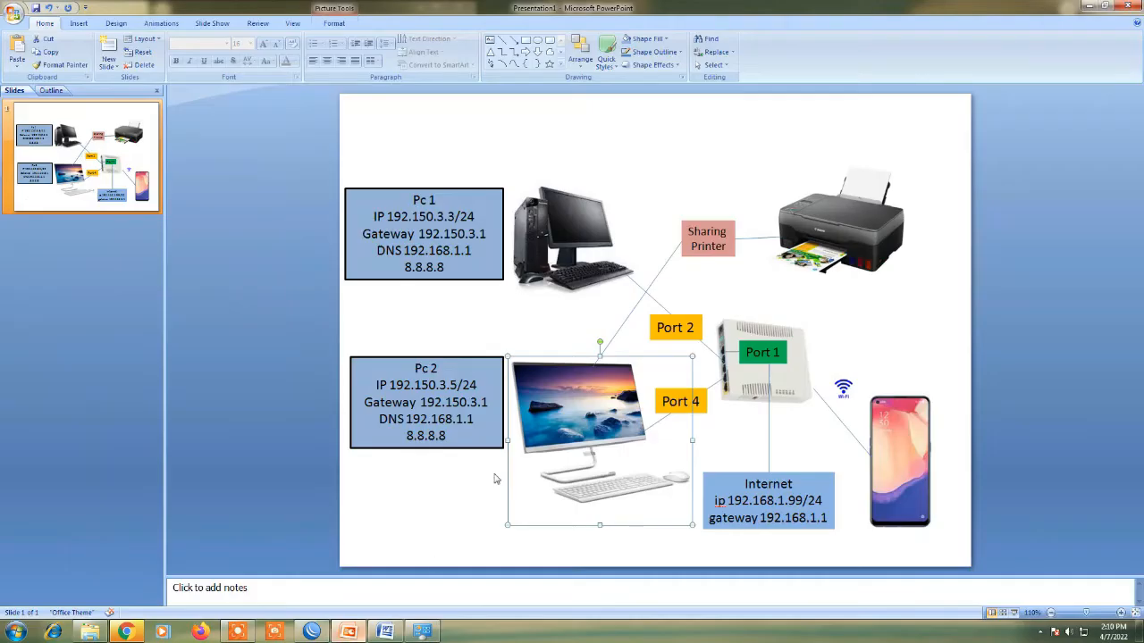
{"action": "left_click_drag", "start_coordinate": [406, 418], "coordinate": [480, 426]}
{"action": "key", "text": "ctrl+c"}
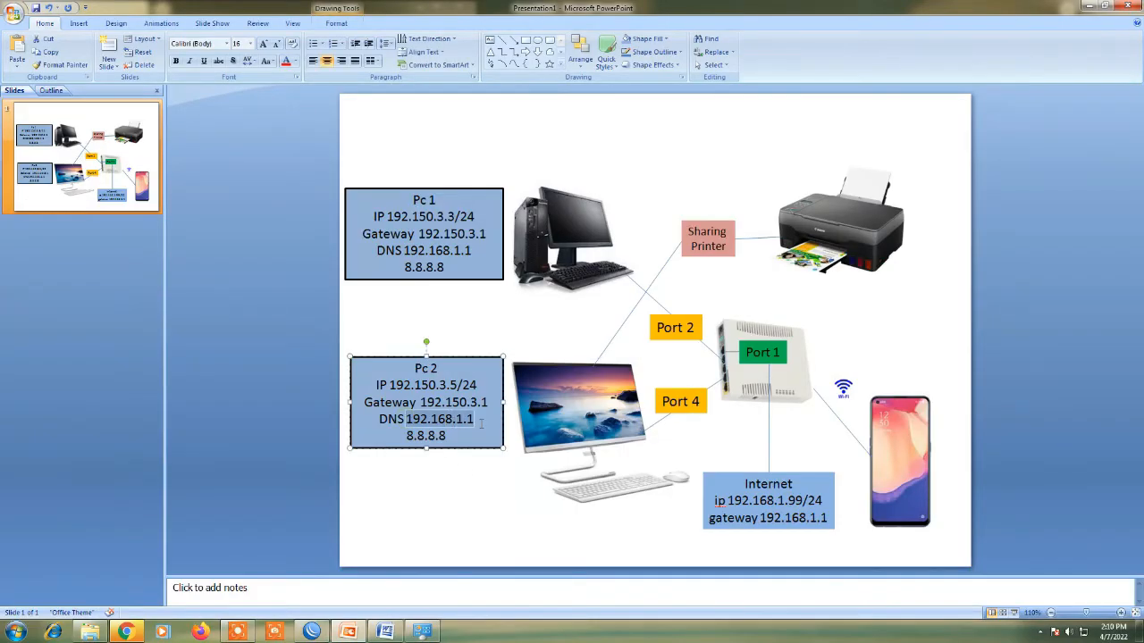
{"action": "left_click", "coordinate": [421, 632]}
{"action": "key", "text": "ctrl+v"}
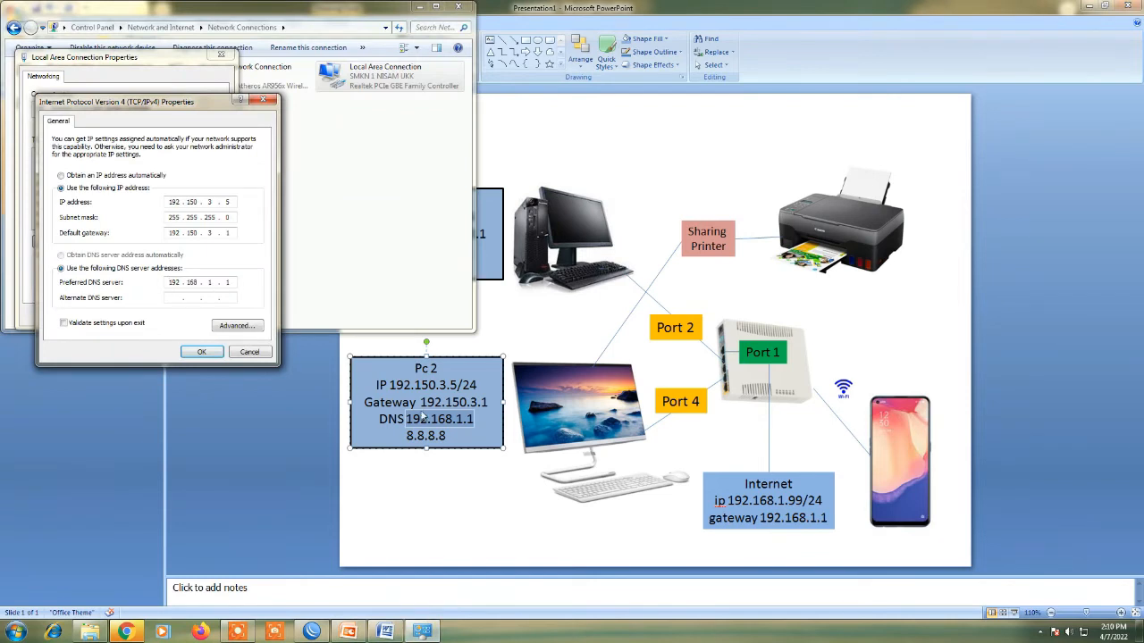
Enter the Pc 2 secondary DNS 8.8.8.8 from the slide as the alternate DNS server and save the connection properties
{"action": "key", "text": "alt+Tab"}
{"action": "left_click_drag", "start_coordinate": [406, 435], "coordinate": [449, 436]}
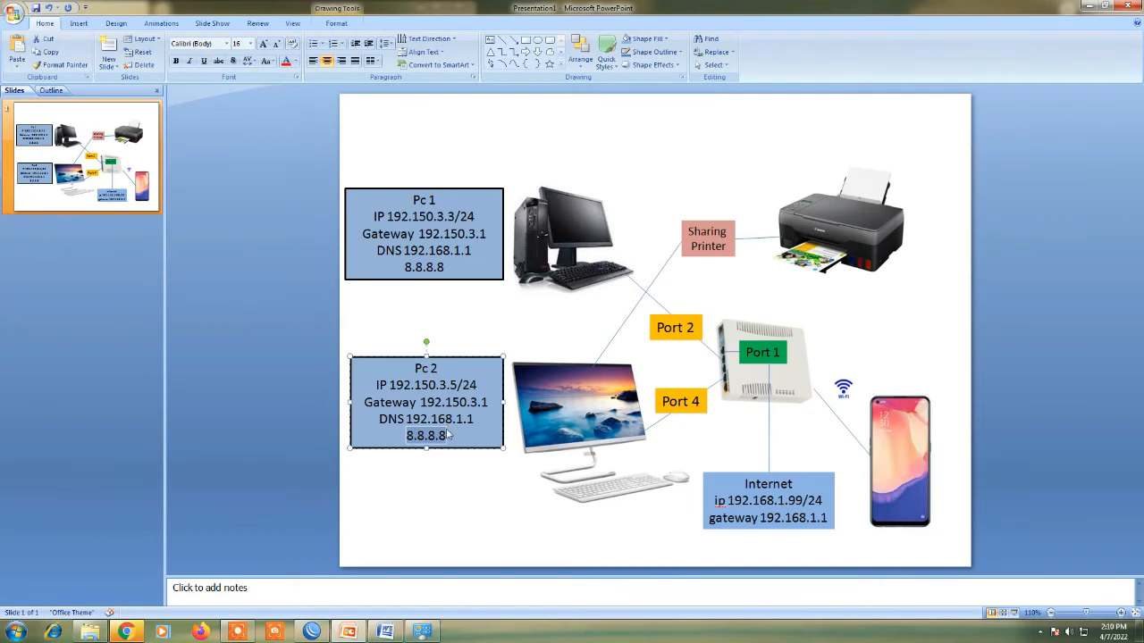
{"action": "left_click", "coordinate": [422, 632]}
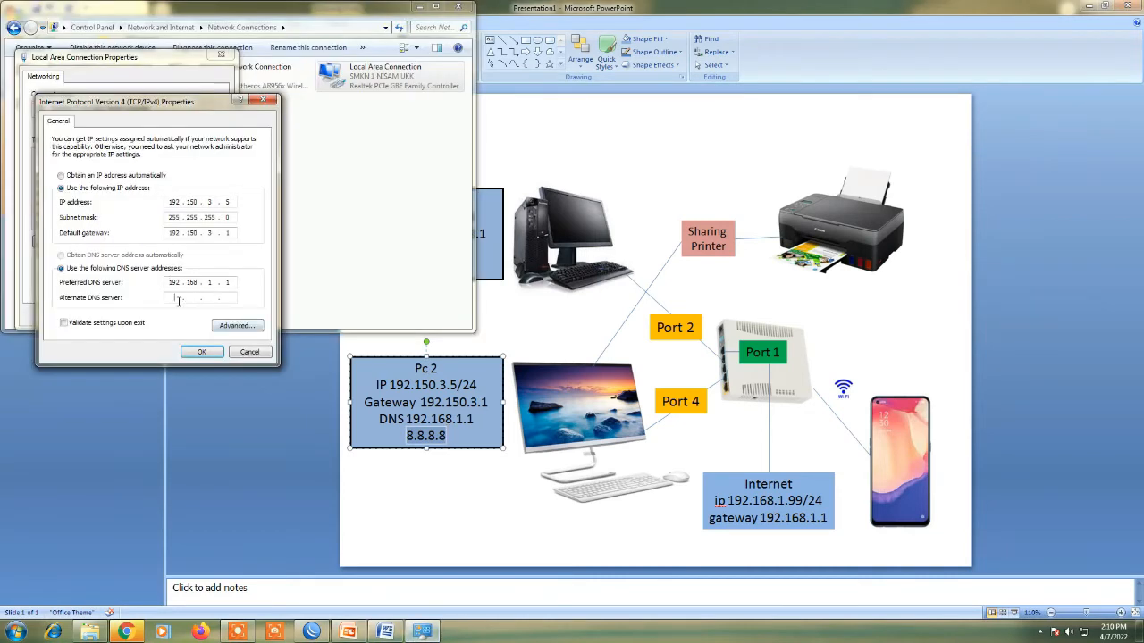
{"action": "left_click", "coordinate": [202, 352]}
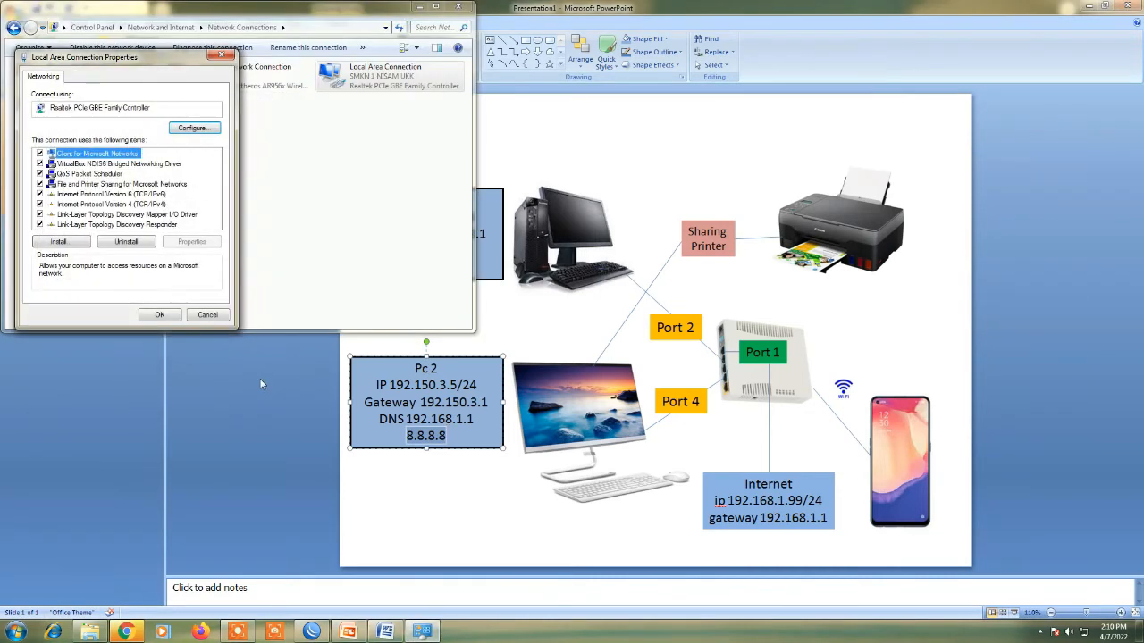
{"action": "left_click", "coordinate": [160, 316]}
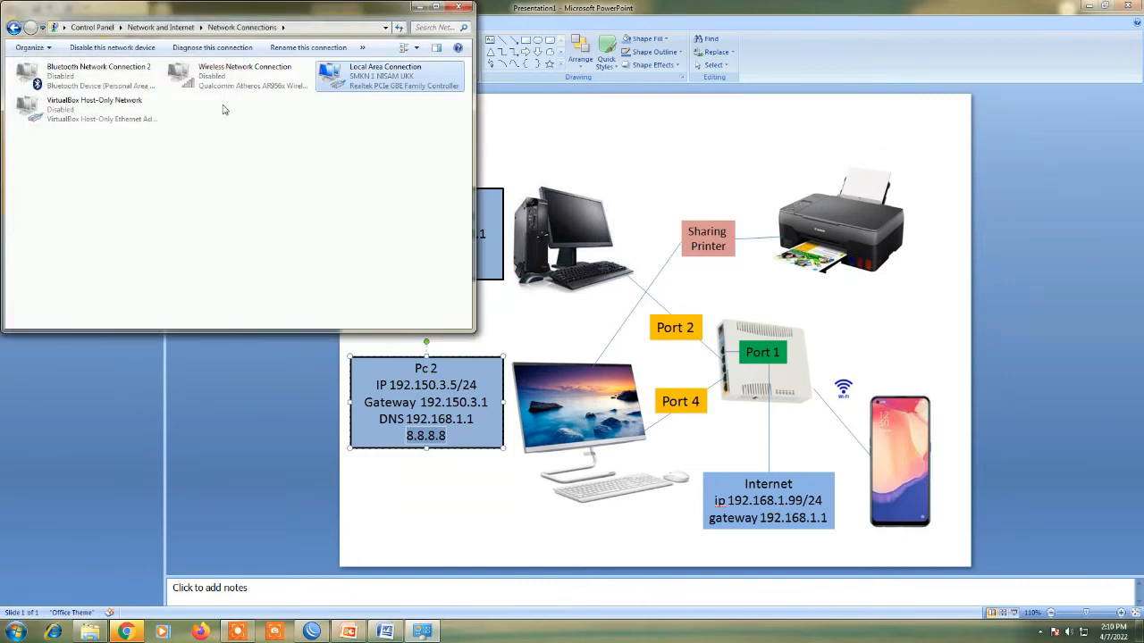
Open the advanced sharing settings in Network and Sharing Center and check the Network location in Windows Explorer
{"action": "left_click", "coordinate": [161, 27]}
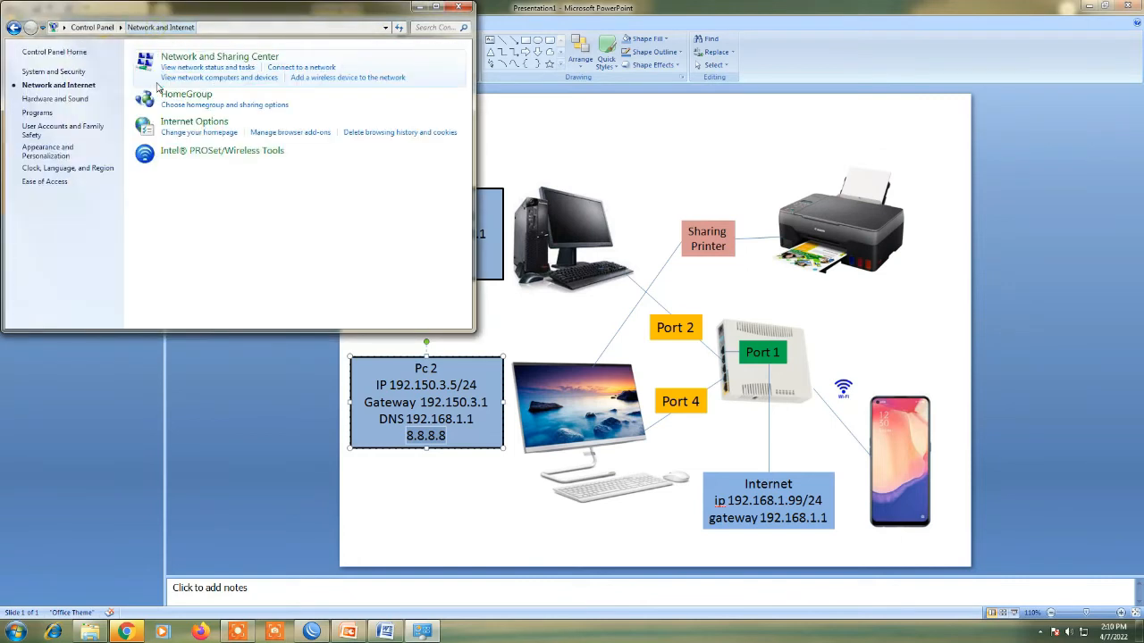
{"action": "left_click", "coordinate": [191, 59]}
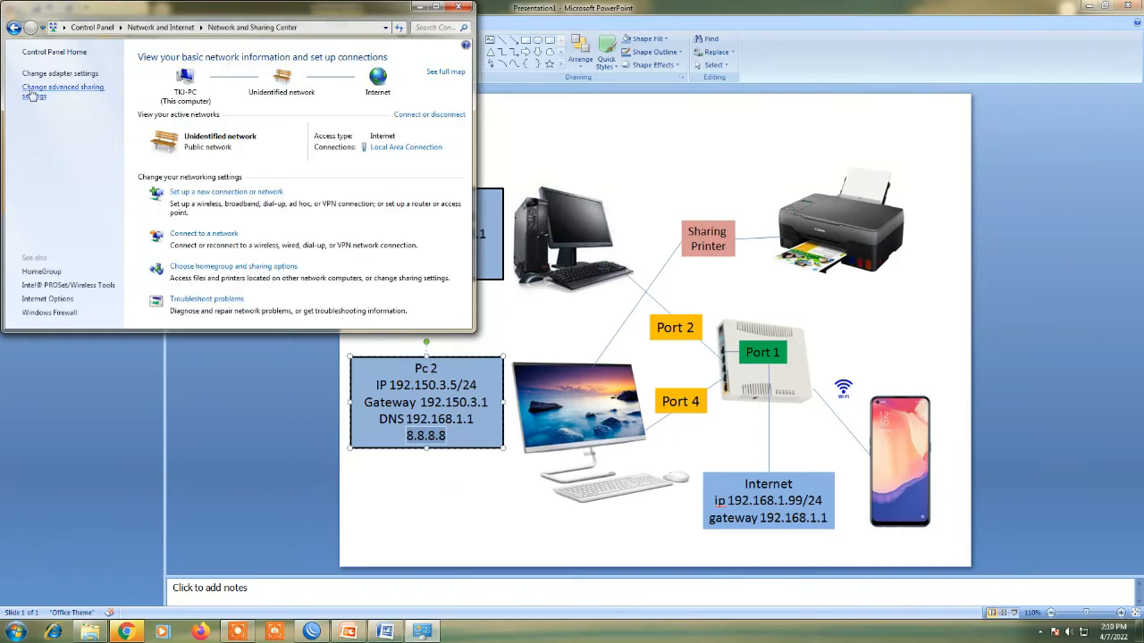
{"action": "left_click", "coordinate": [34, 94]}
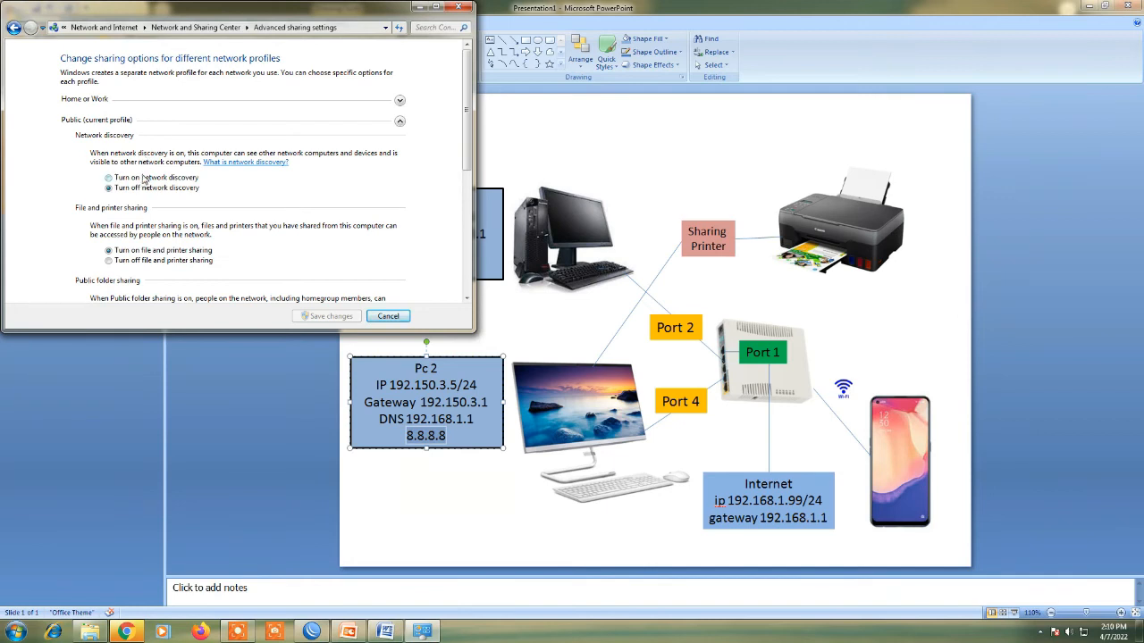
{"action": "left_click", "coordinate": [90, 632]}
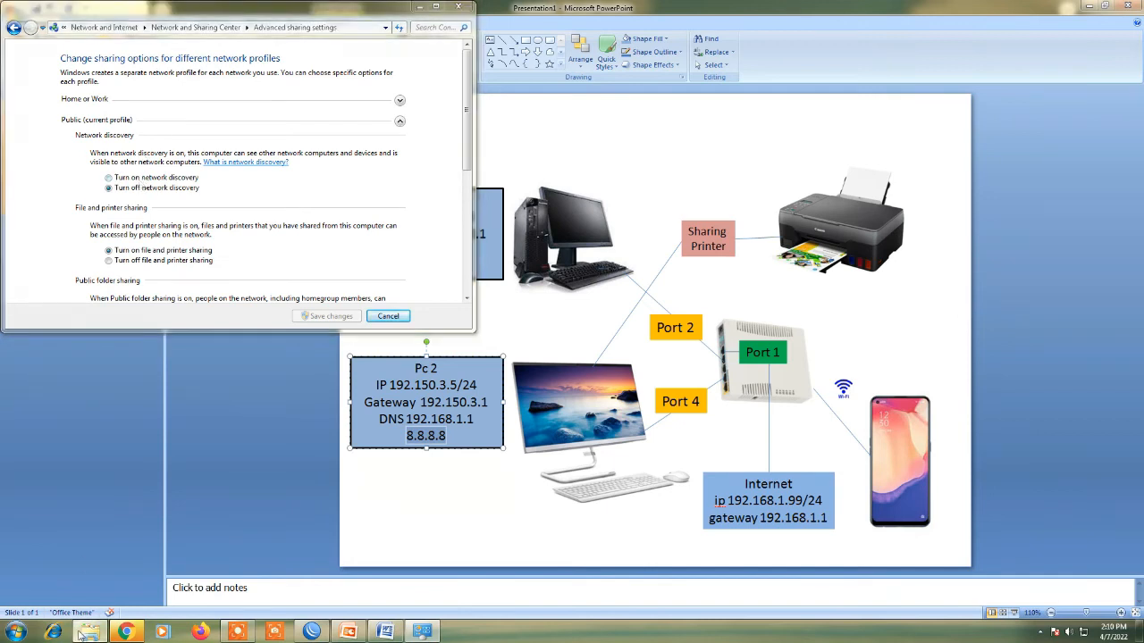
{"action": "left_click", "coordinate": [265, 25]}
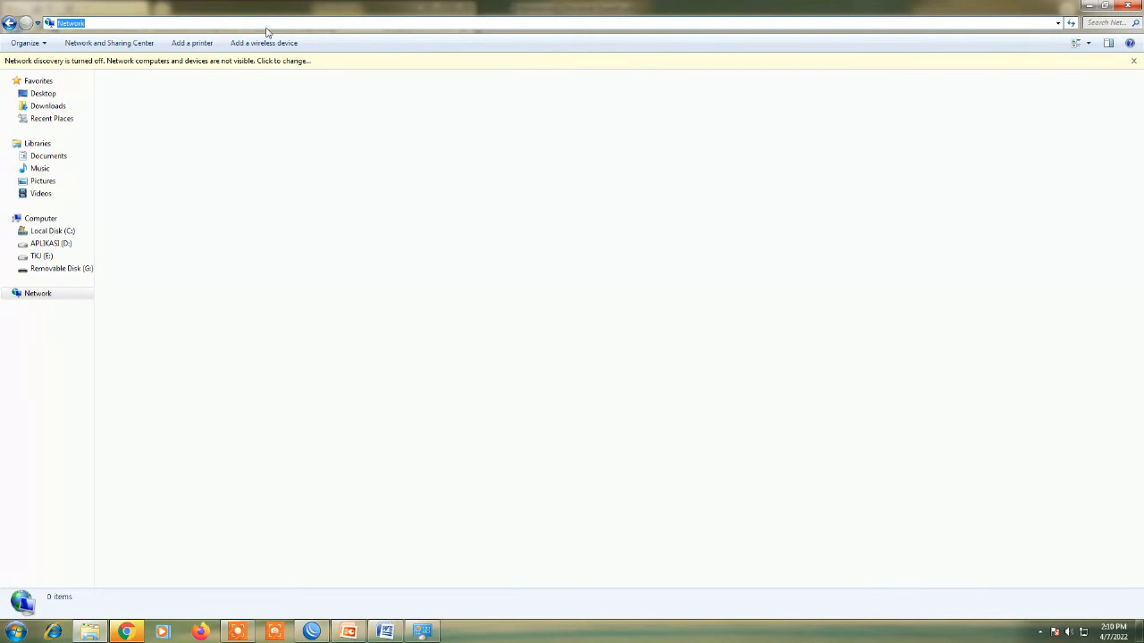
{"action": "left_click", "coordinate": [27, 295]}
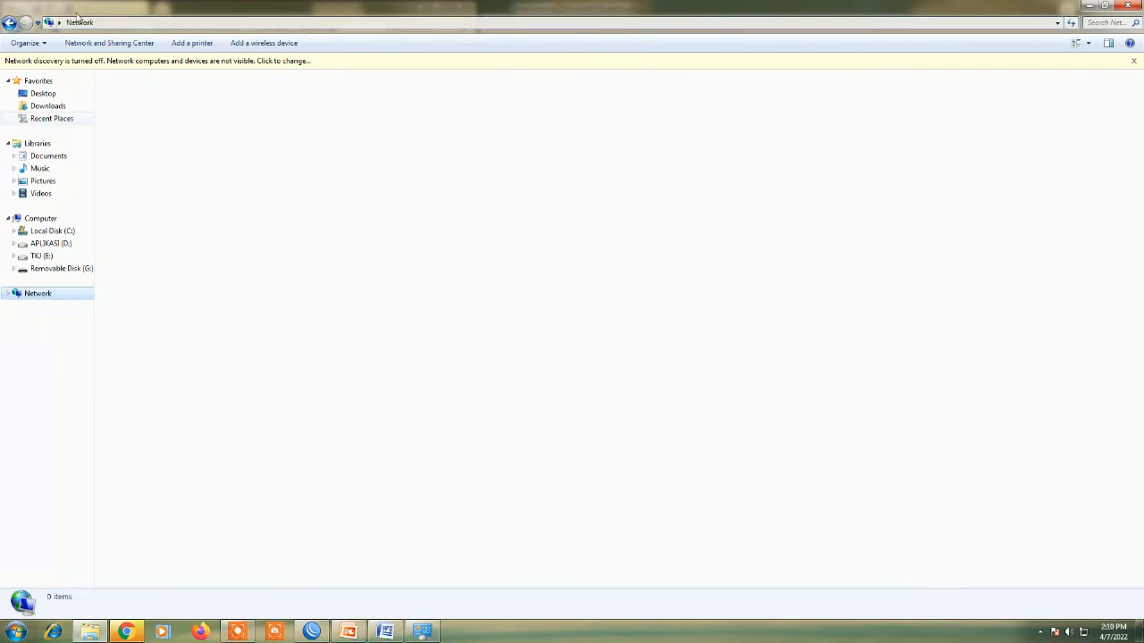
For the Home or Work profile, turn on network discovery, file and printer sharing, and Public folder sharing
{"action": "left_click", "coordinate": [422, 632]}
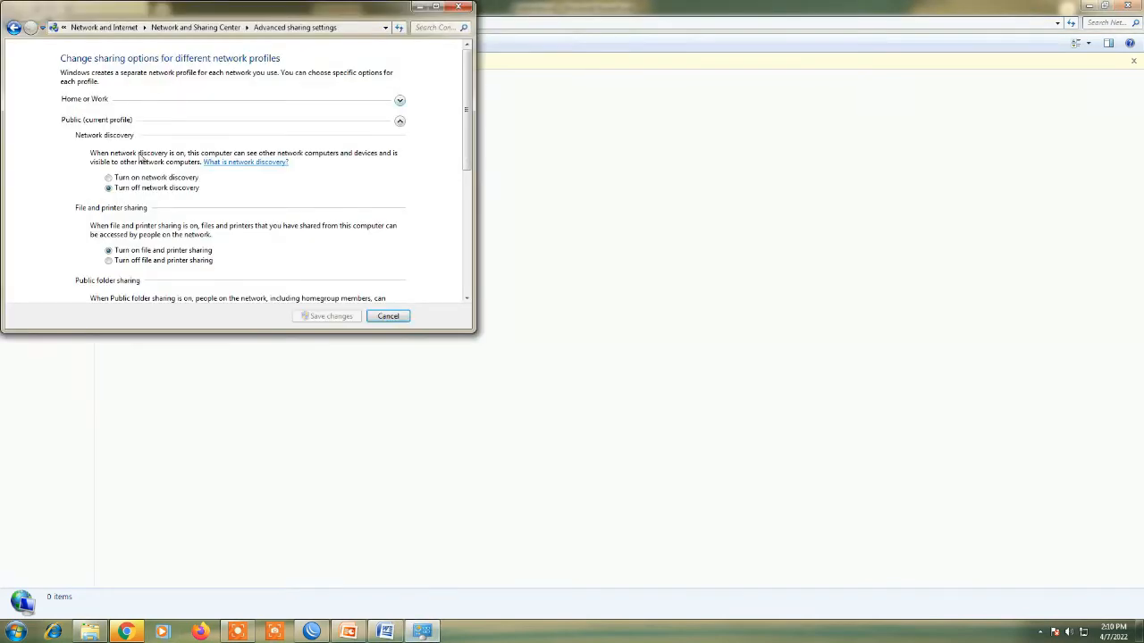
{"action": "left_click", "coordinate": [141, 100]}
{"action": "left_click", "coordinate": [125, 110]}
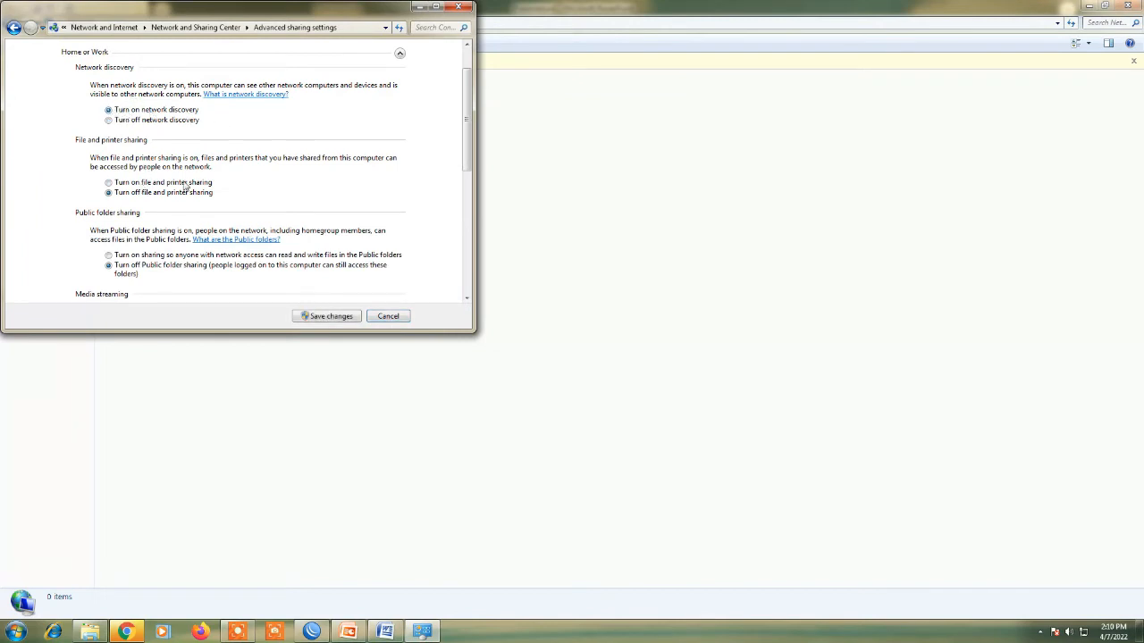
{"action": "left_click", "coordinate": [121, 184]}
{"action": "scroll", "coordinate": [214, 268], "scroll_direction": "down", "scroll_amount": 3}
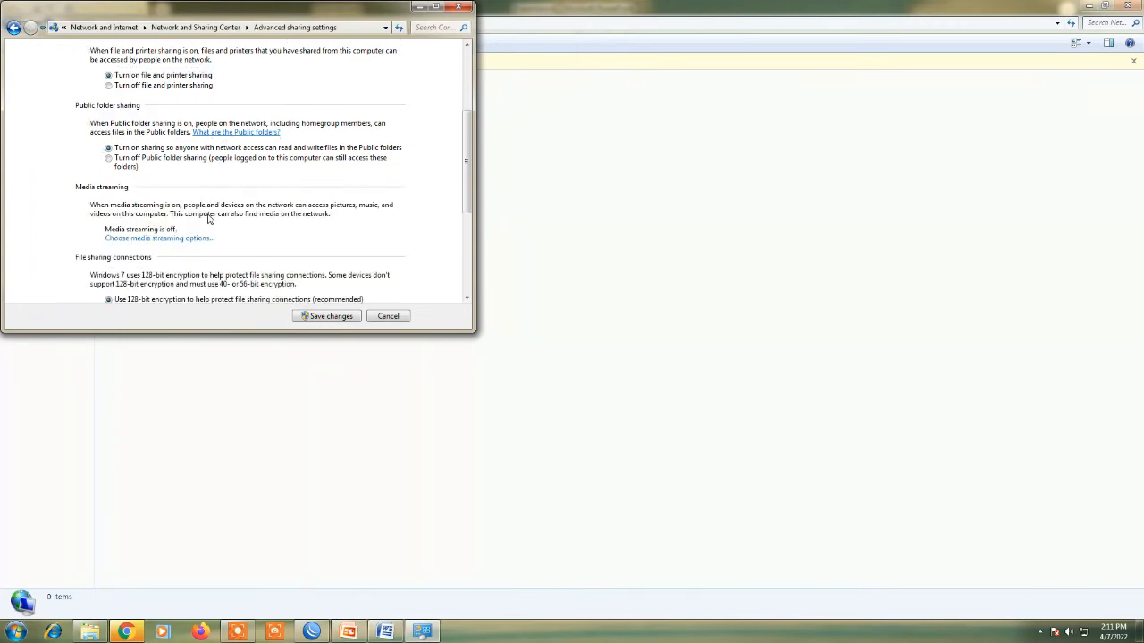
{"action": "scroll", "coordinate": [143, 152], "scroll_direction": "down", "scroll_amount": 3}
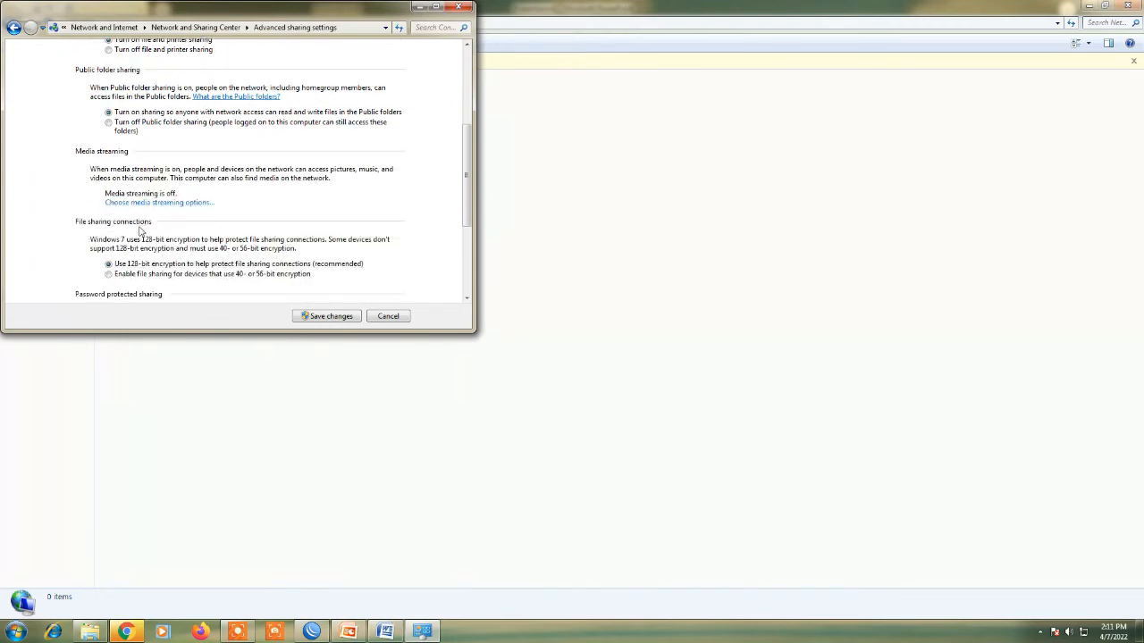
{"action": "scroll", "coordinate": [183, 188], "scroll_direction": "down", "scroll_amount": 1}
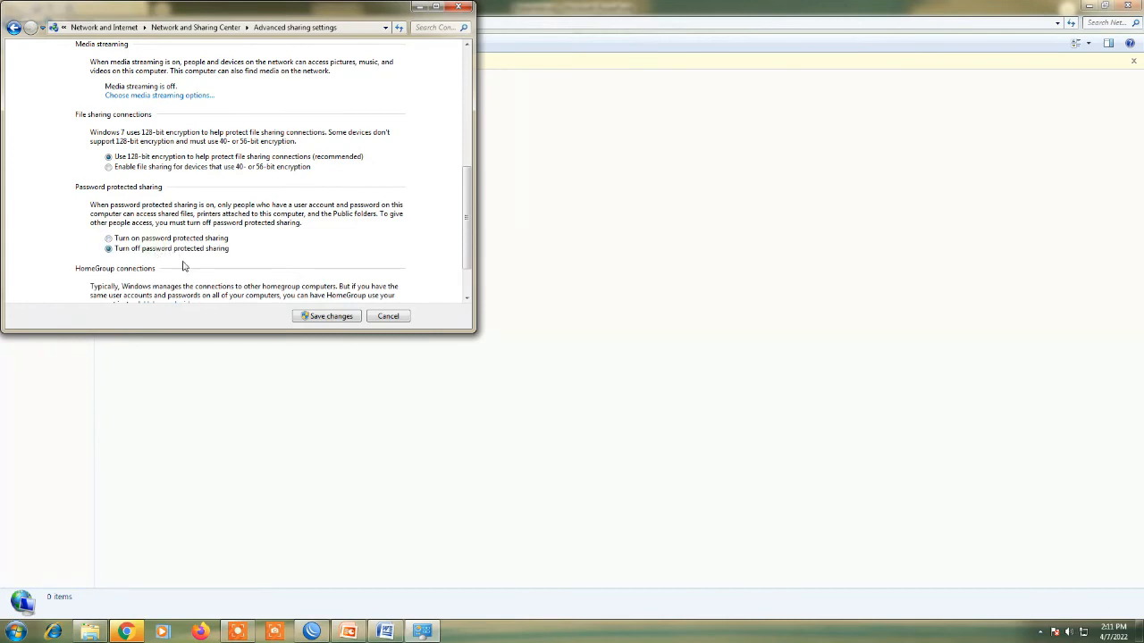
{"action": "scroll", "coordinate": [183, 266], "scroll_direction": "down", "scroll_amount": 1}
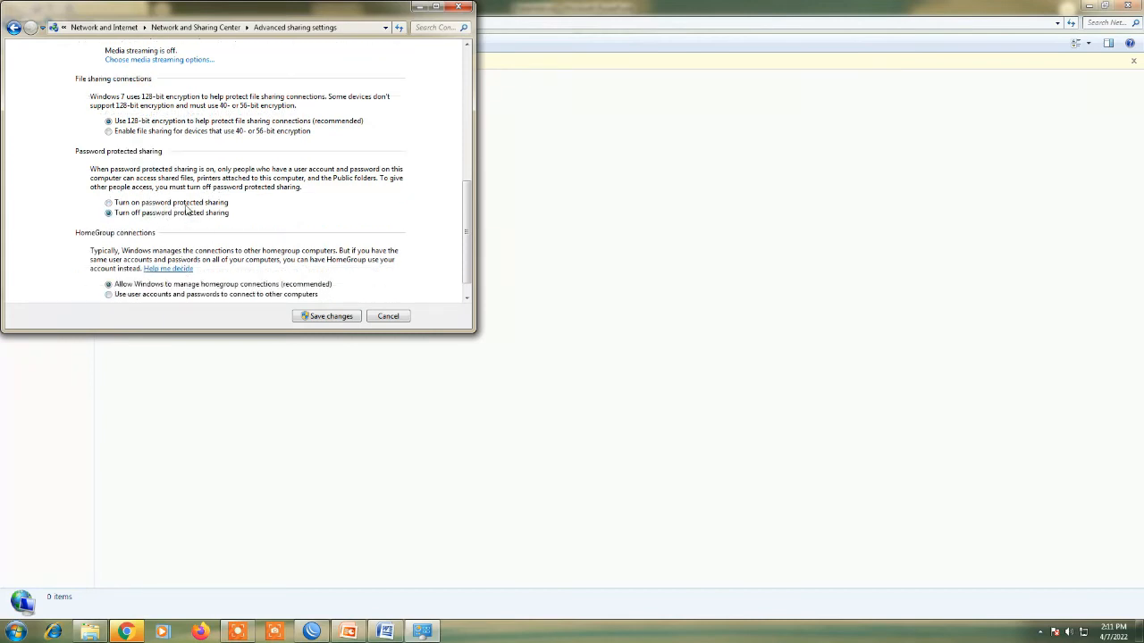
{"action": "scroll", "coordinate": [200, 250], "scroll_direction": "down", "scroll_amount": 1}
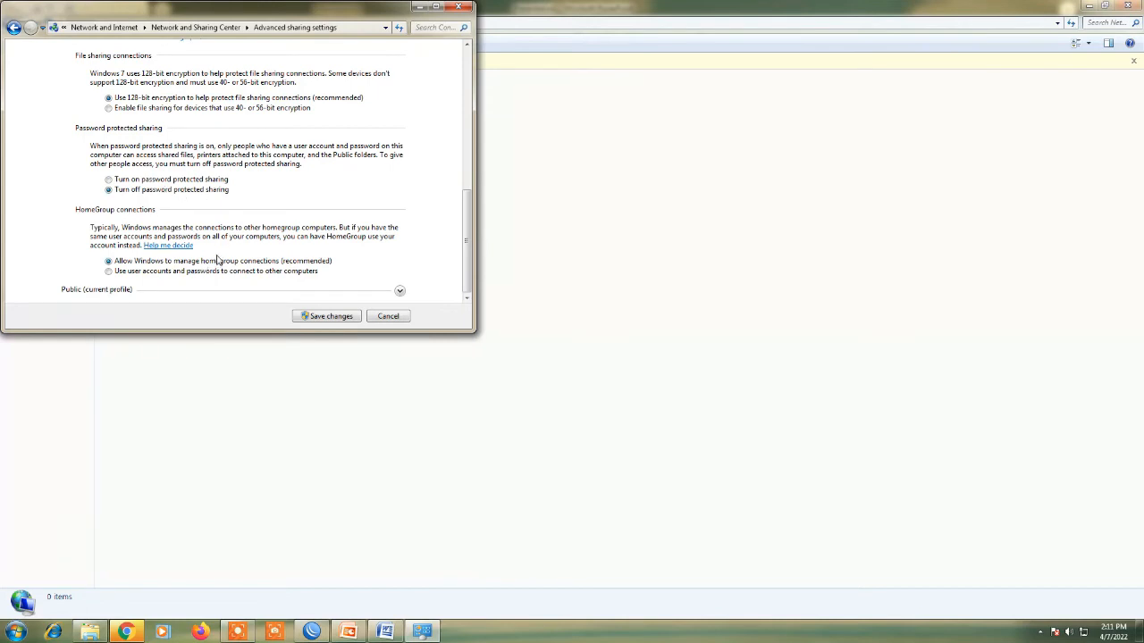
For the Public profile, turn on network discovery and Public folder sharing, turn off password protected sharing, and save the changes
{"action": "left_click", "coordinate": [400, 290]}
{"action": "scroll", "coordinate": [232, 232], "scroll_direction": "down", "scroll_amount": 1}
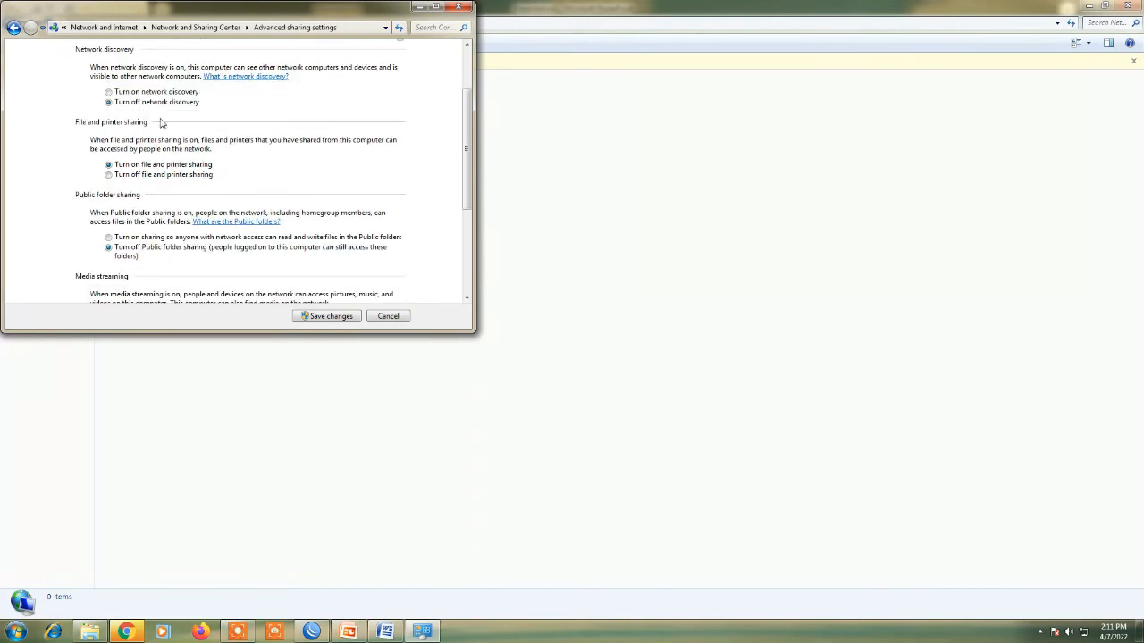
{"action": "left_click", "coordinate": [125, 238]}
{"action": "scroll", "coordinate": [157, 255], "scroll_direction": "down", "scroll_amount": 4}
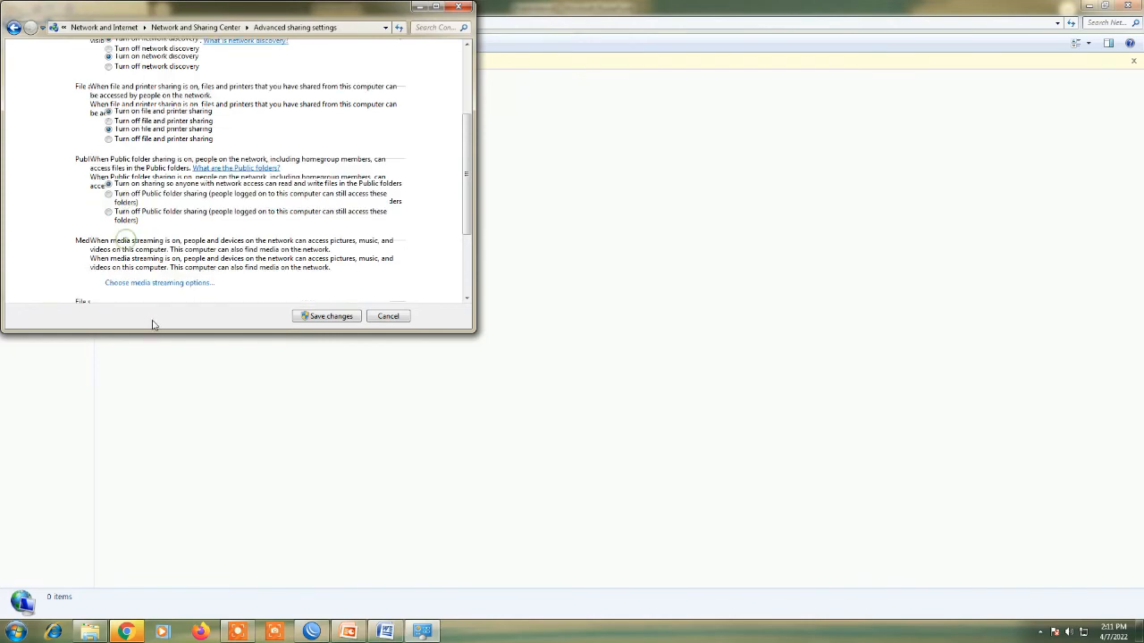
{"action": "scroll", "coordinate": [161, 255], "scroll_direction": "down", "scroll_amount": 1}
{"action": "left_click", "coordinate": [156, 297]}
{"action": "left_click", "coordinate": [327, 318]}
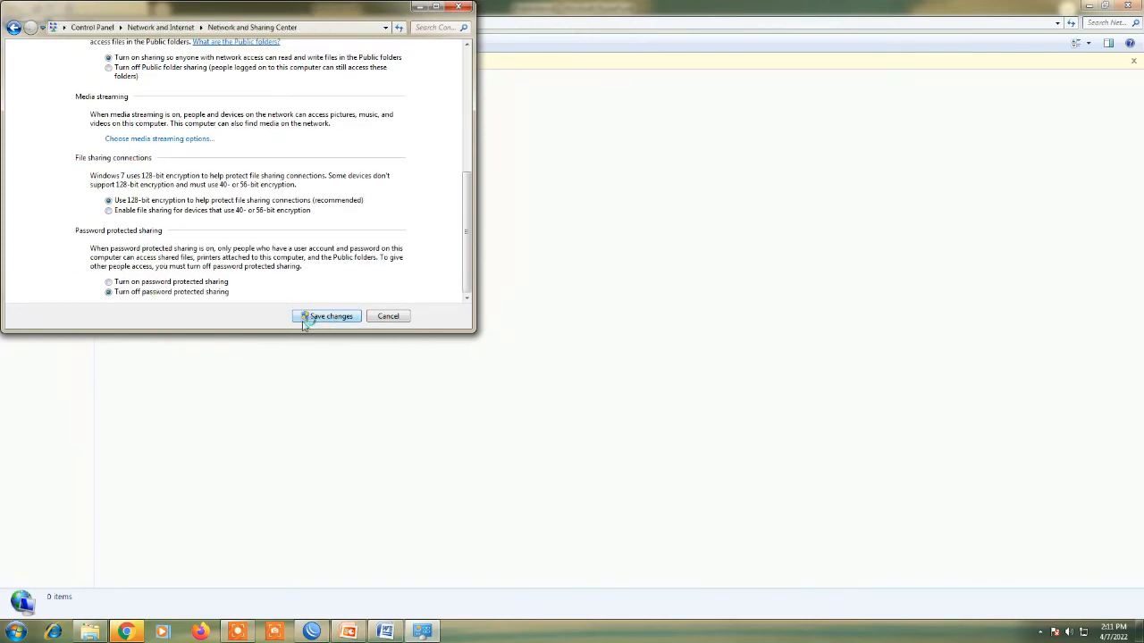
Open the shared Biodata document through TKJ-PC in the Network location to check its access, and close it
{"action": "left_click", "coordinate": [544, 8]}
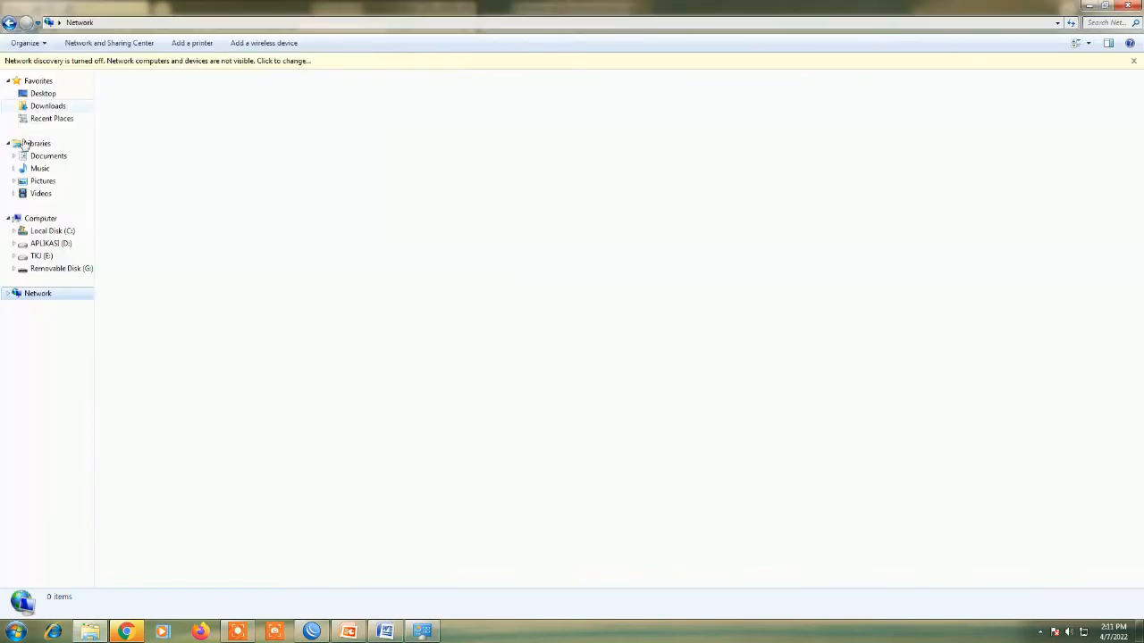
{"action": "left_click", "coordinate": [41, 256]}
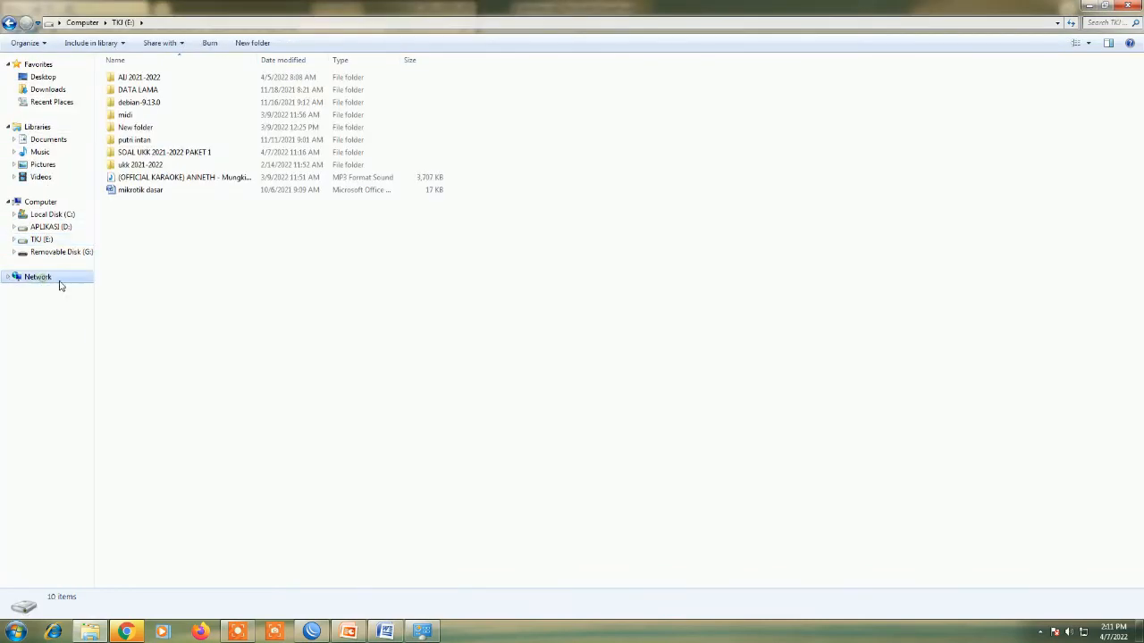
{"action": "left_click", "coordinate": [59, 280]}
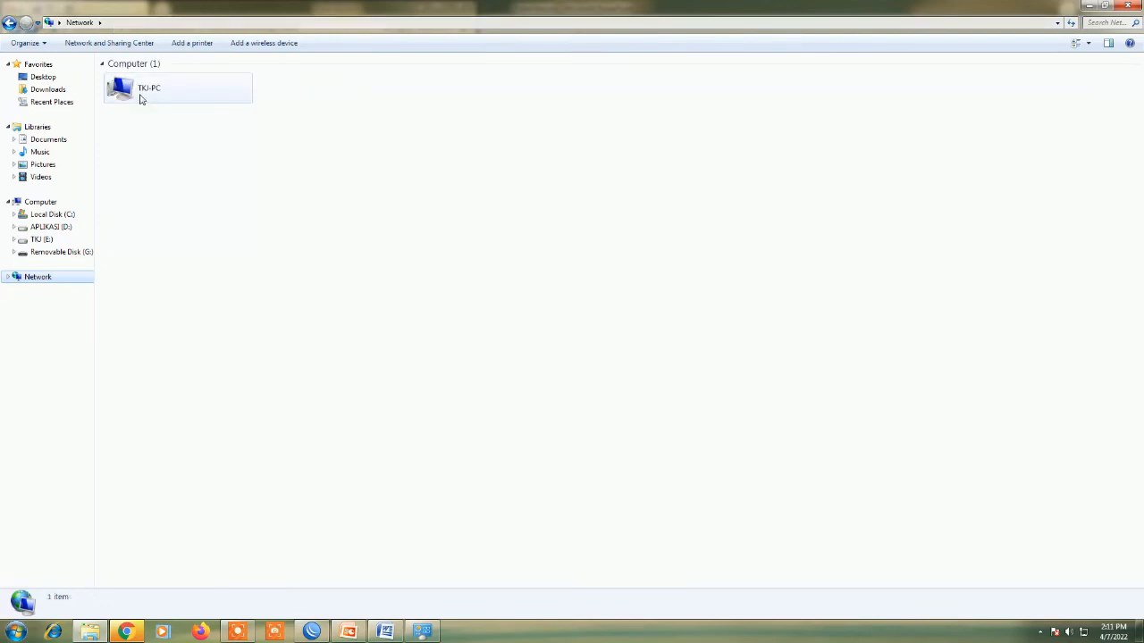
{"action": "double_click", "coordinate": [141, 98]}
{"action": "left_click", "coordinate": [152, 80]}
{"action": "double_click", "coordinate": [152, 80]}
{"action": "double_click", "coordinate": [146, 78]}
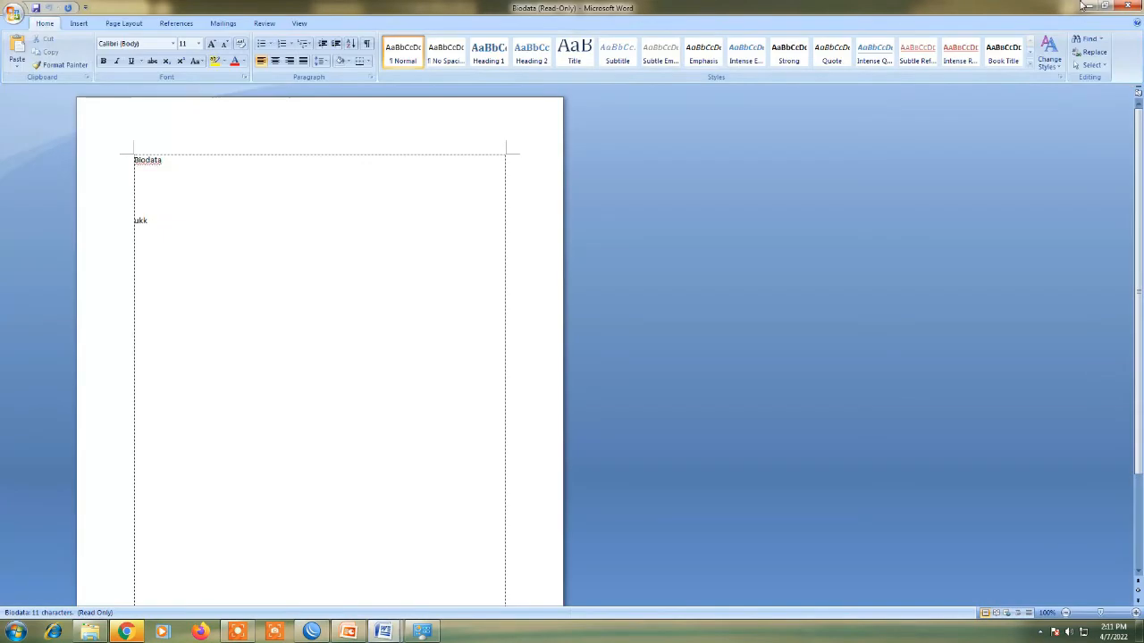
{"action": "left_click", "coordinate": [1127, 5]}
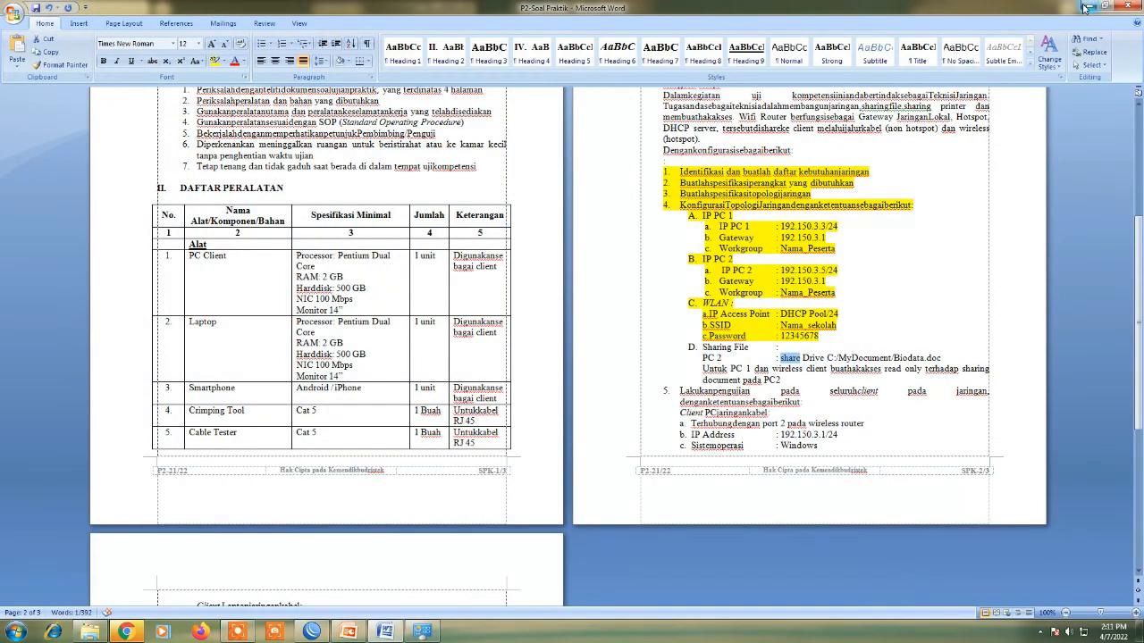
{"action": "left_click", "coordinate": [1089, 5]}
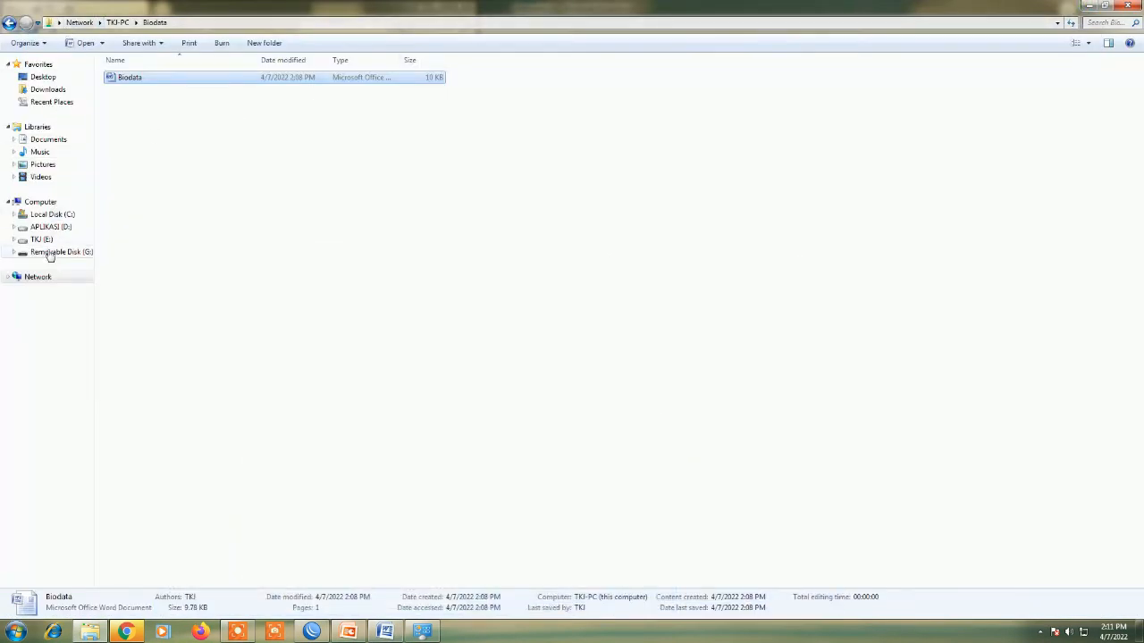
Review the Public profile's advanced sharing settings, including password protected sharing, and close the Network and Sharing Center window
{"action": "left_click", "coordinate": [423, 633]}
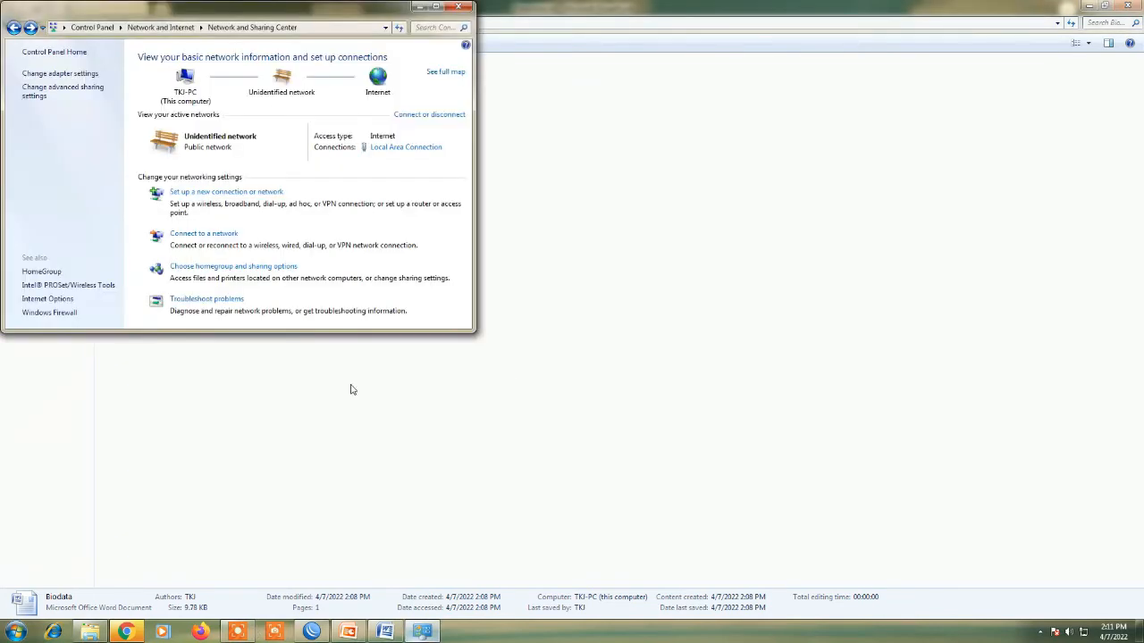
{"action": "left_click", "coordinate": [69, 93]}
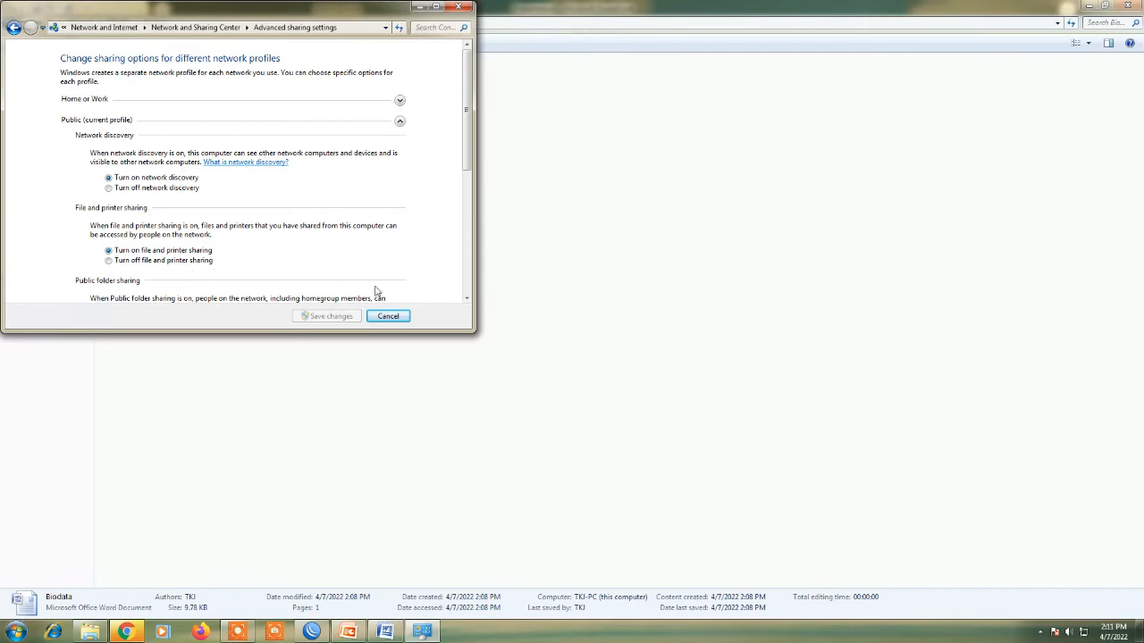
{"action": "left_click_drag", "start_coordinate": [465, 134], "coordinate": [478, 304]}
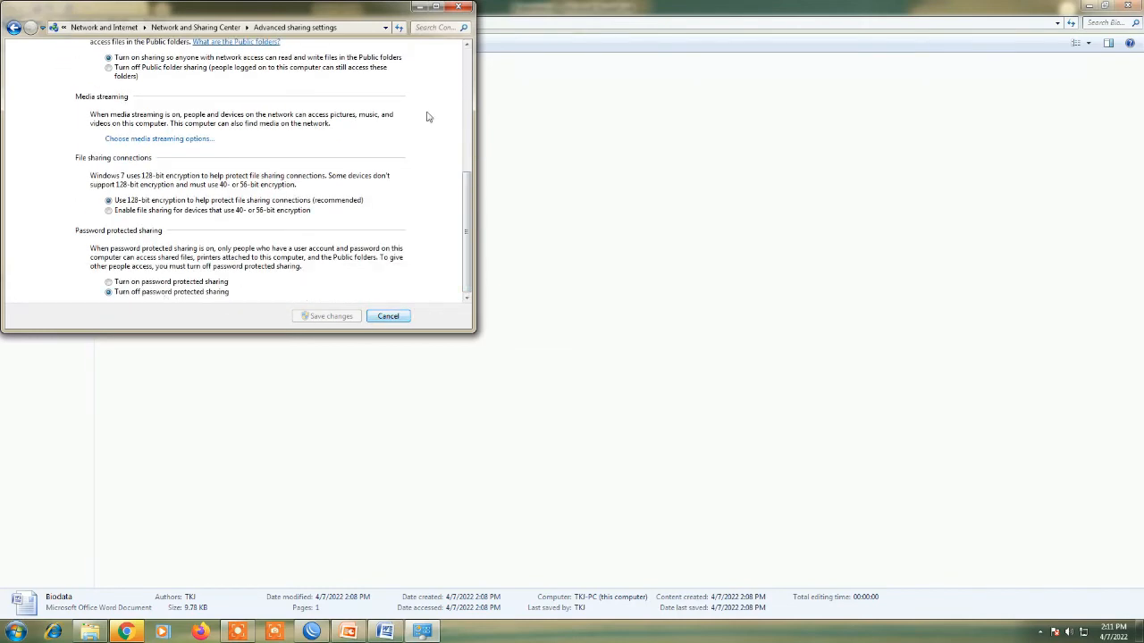
{"action": "left_click", "coordinate": [459, 6]}
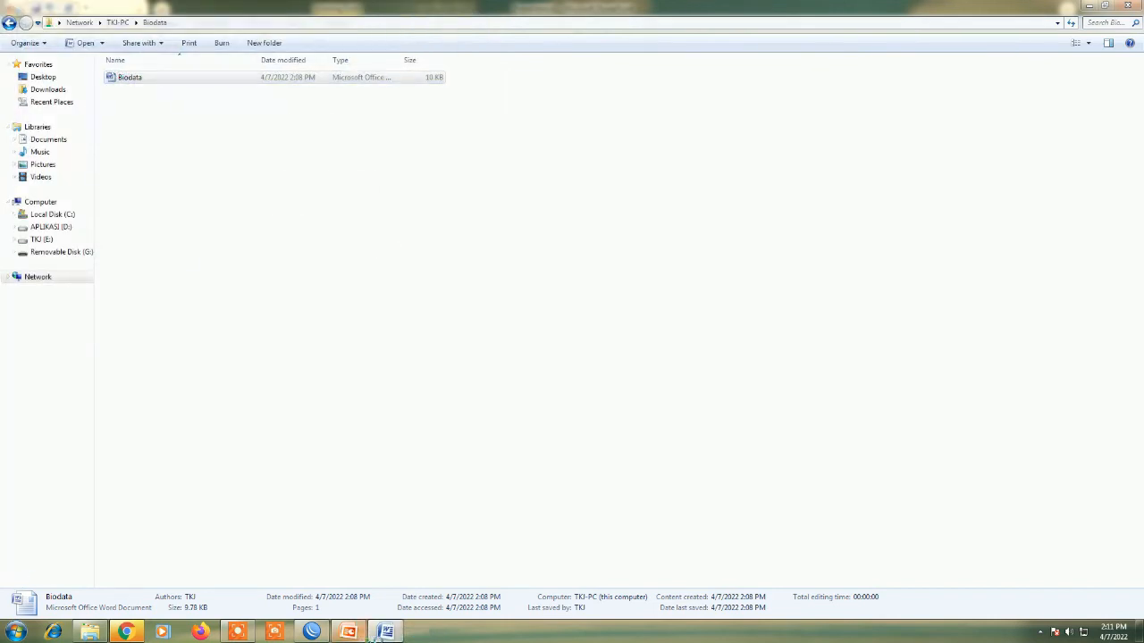
Check the printer's connection in the exam document's network drawing and in the PowerPoint topology diagram
{"action": "left_click", "coordinate": [383, 632]}
{"action": "left_click", "coordinate": [742, 390]}
{"action": "scroll", "coordinate": [823, 331], "scroll_direction": "down", "scroll_amount": 5}
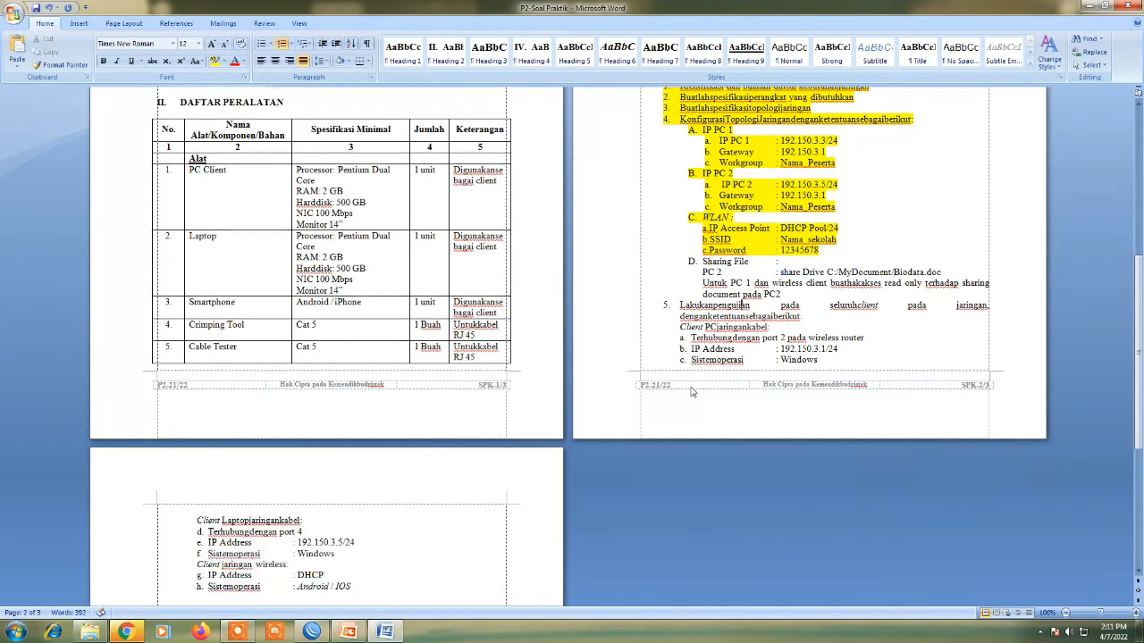
{"action": "scroll", "coordinate": [706, 407], "scroll_direction": "down", "scroll_amount": 3}
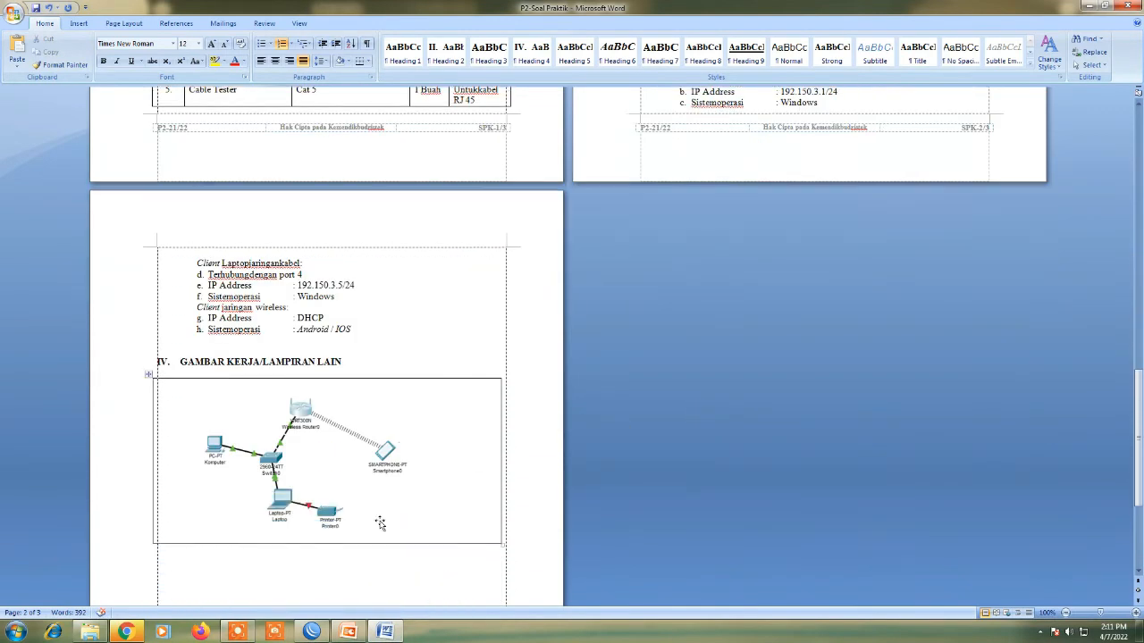
{"action": "left_click", "coordinate": [326, 518]}
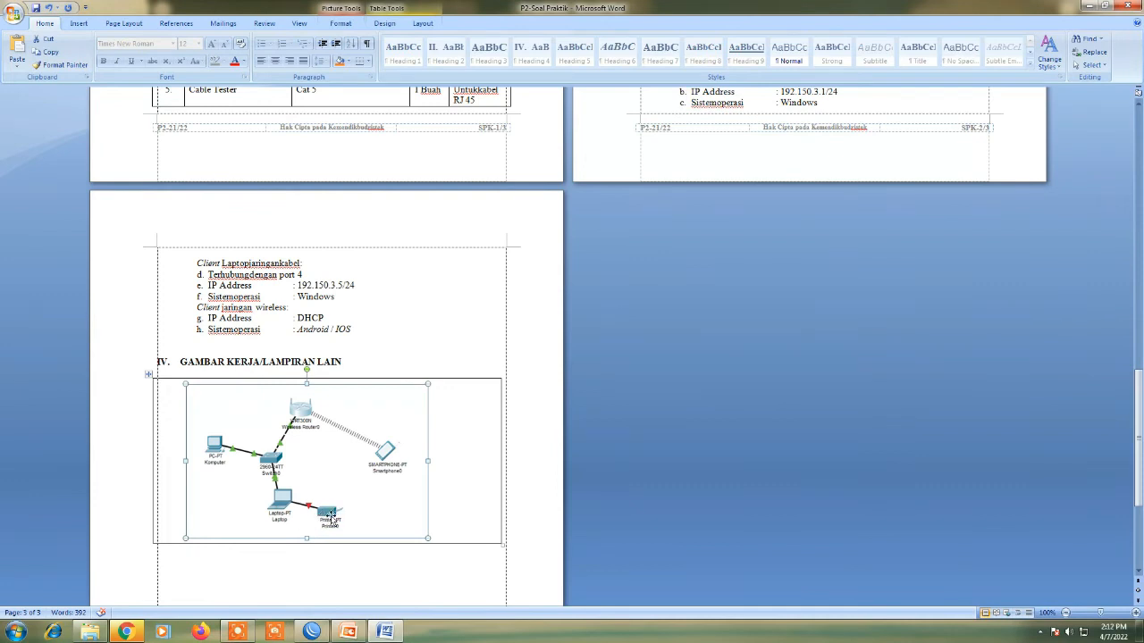
{"action": "left_click", "coordinate": [348, 632]}
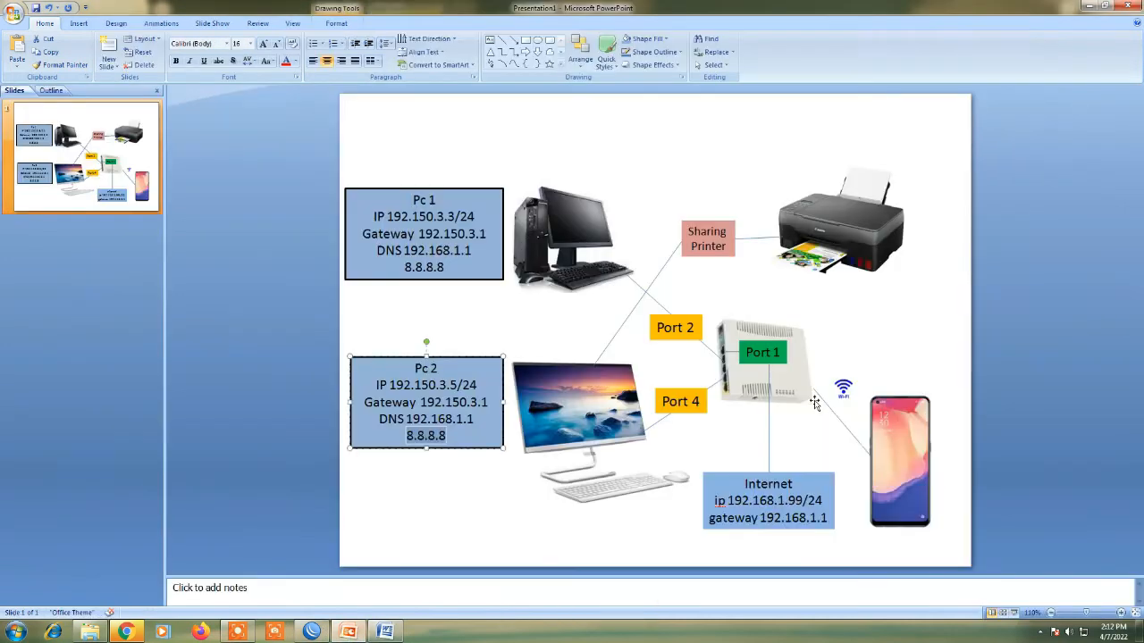
{"action": "left_click", "coordinate": [577, 416]}
{"action": "left_click", "coordinate": [818, 230]}
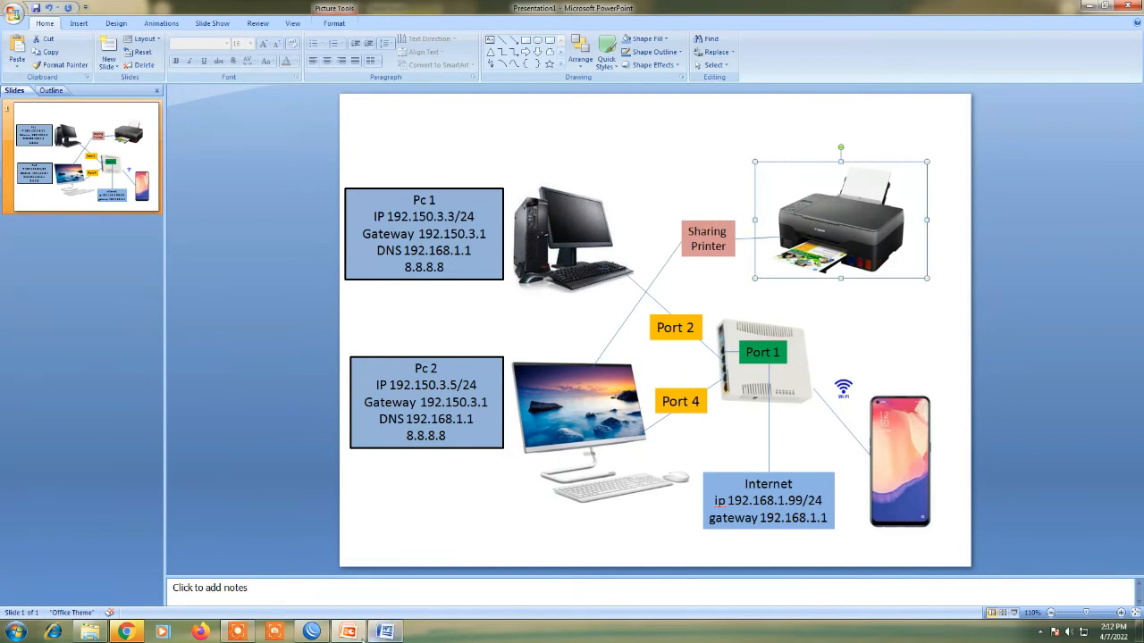
Search Windows for "printer", open Devices and Printers, and select the EPSON L120 Series printer
{"action": "left_click", "coordinate": [15, 631]}
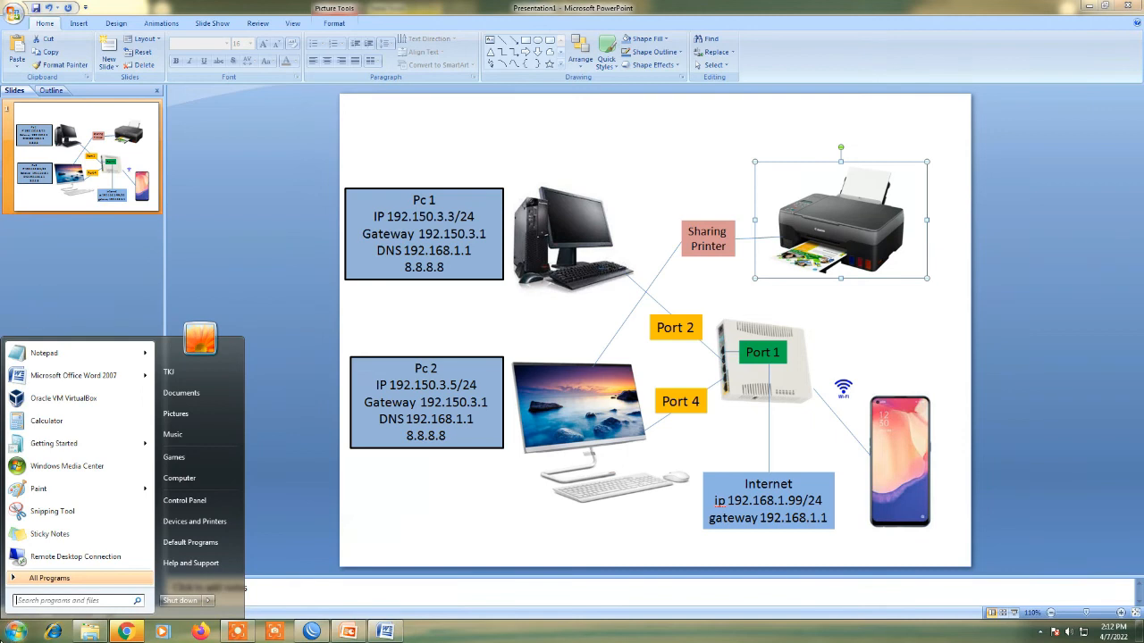
{"action": "type", "text": "printer"}
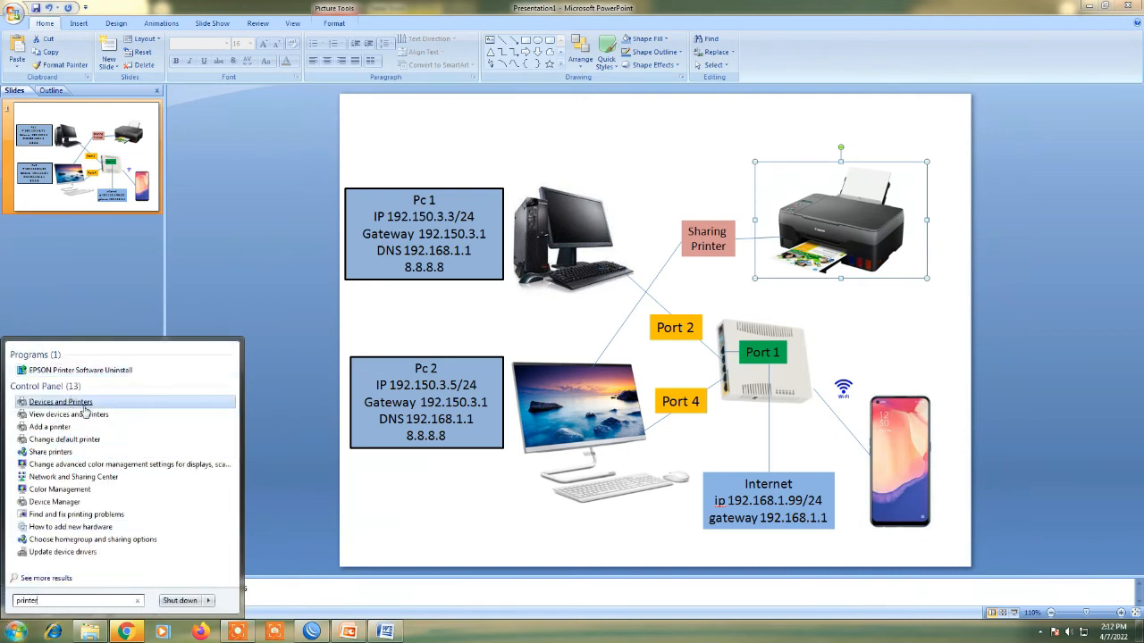
{"action": "left_click", "coordinate": [83, 406]}
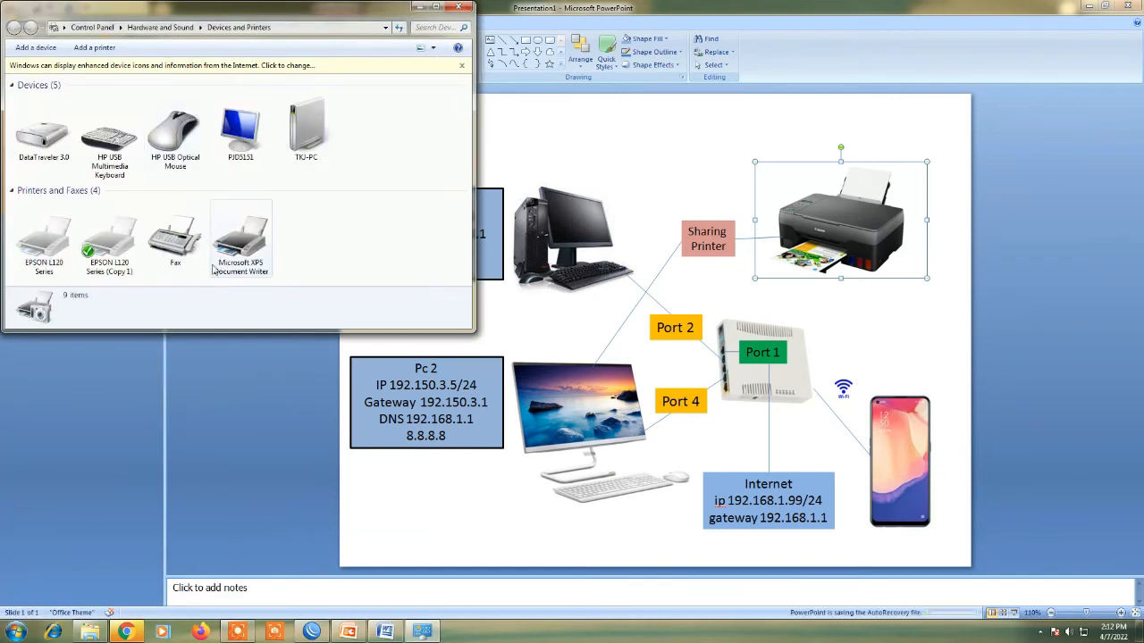
{"action": "left_click", "coordinate": [42, 248]}
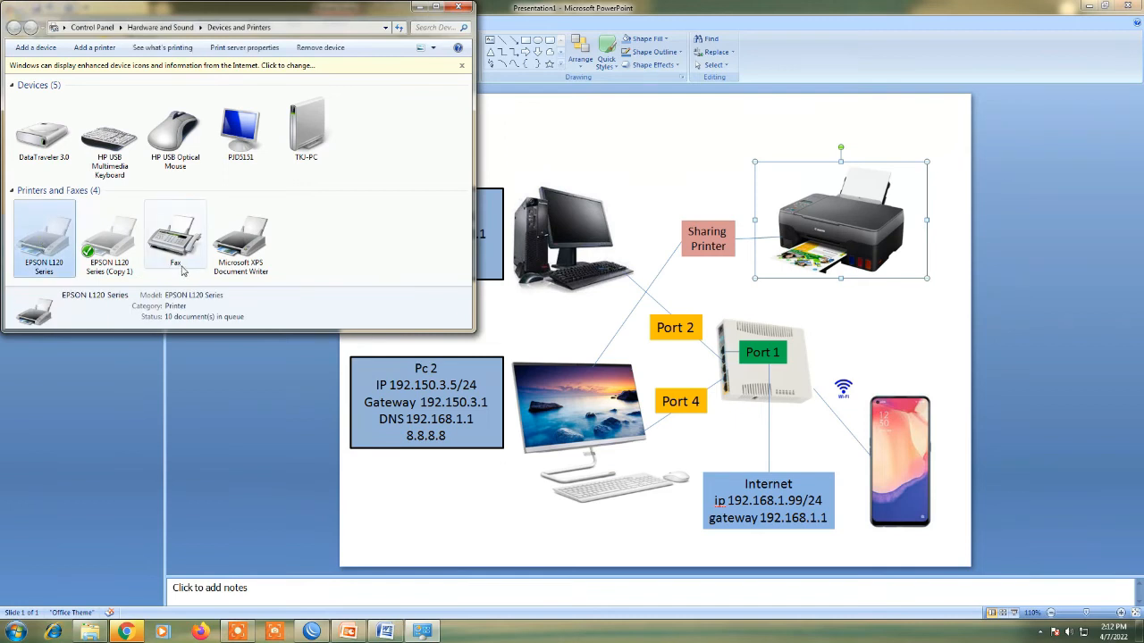
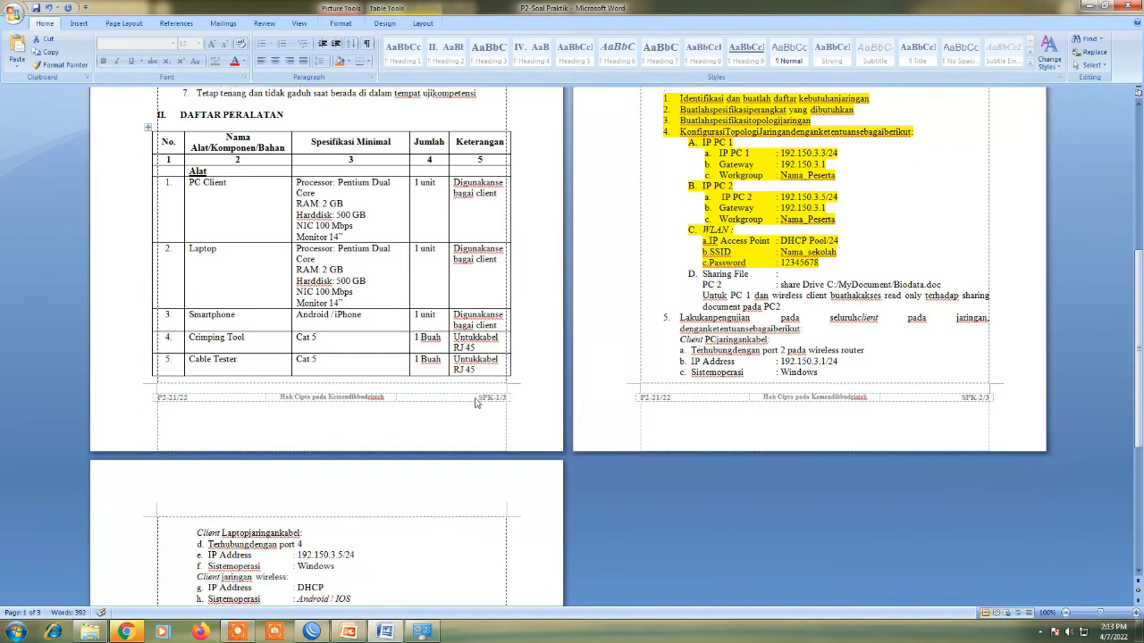
Review the exam document's network drawing and compare it with PC 2 in the PowerPoint topology
{"action": "scroll", "coordinate": [419, 531], "scroll_direction": "down", "scroll_amount": 4}
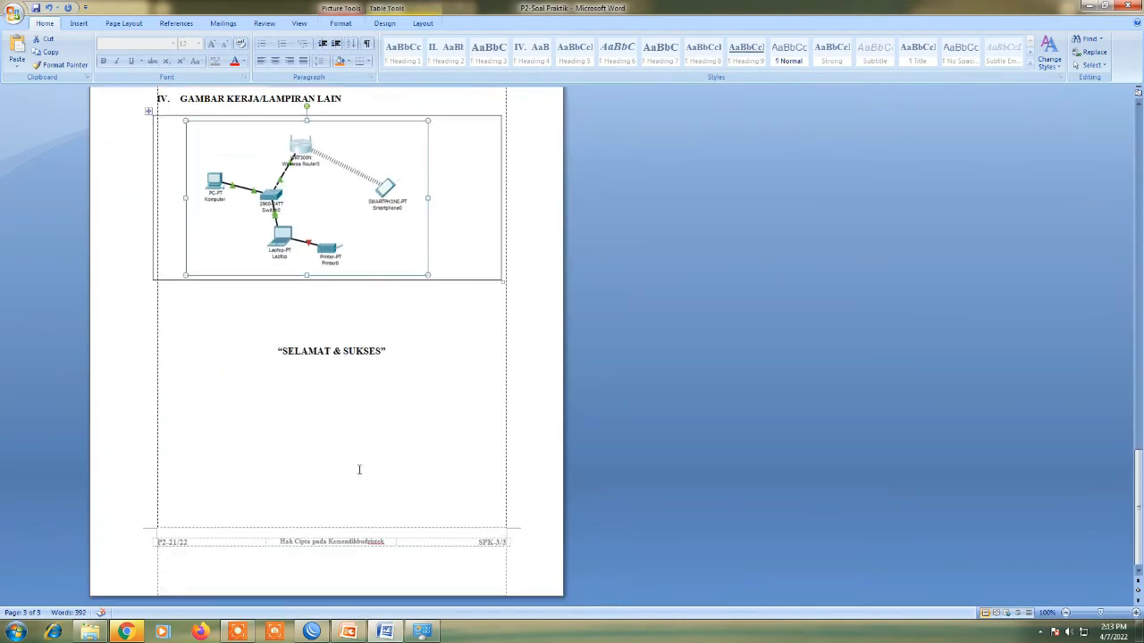
{"action": "scroll", "coordinate": [359, 469], "scroll_direction": "up", "scroll_amount": 20}
{"action": "left_click", "coordinate": [348, 632]}
{"action": "left_click", "coordinate": [601, 400]}
{"action": "left_click", "coordinate": [385, 632]}
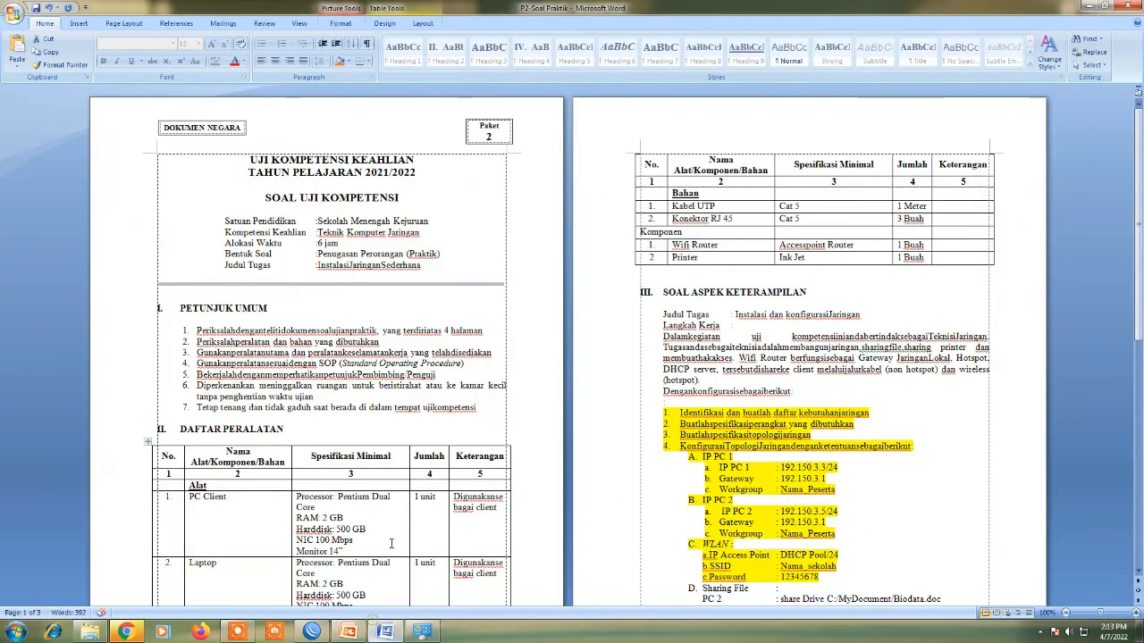
In the exam document's testing section, change the wired client PC's IP address to 192.150.3.3/24
{"action": "scroll", "coordinate": [761, 399], "scroll_direction": "down", "scroll_amount": 3}
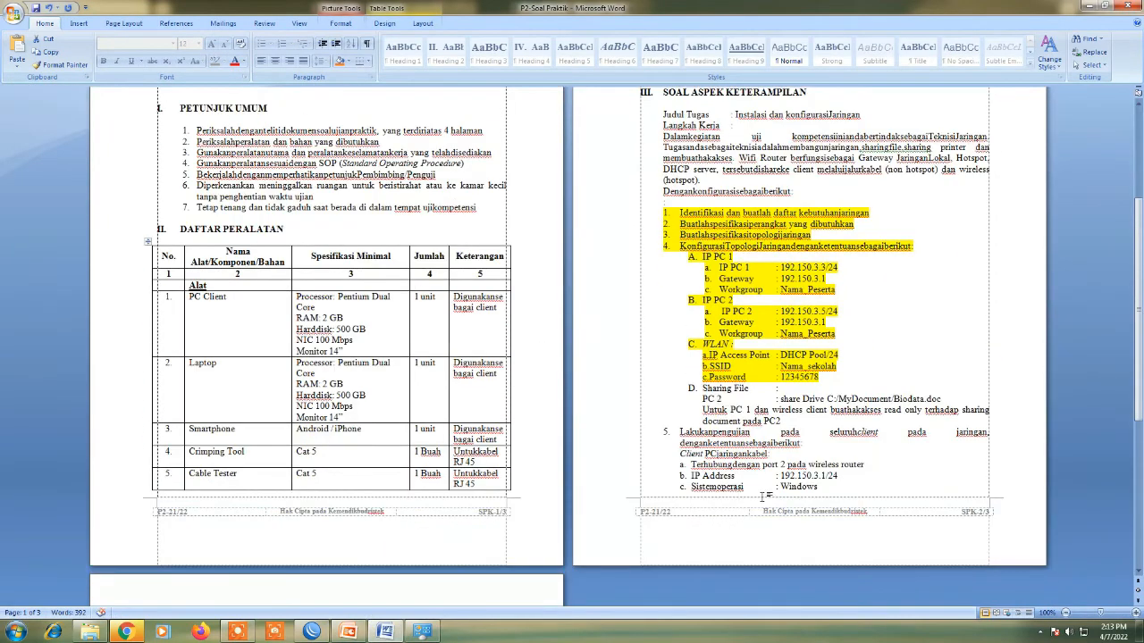
{"action": "scroll", "coordinate": [762, 497], "scroll_direction": "down", "scroll_amount": 2}
{"action": "scroll", "coordinate": [665, 424], "scroll_direction": "down", "scroll_amount": 2}
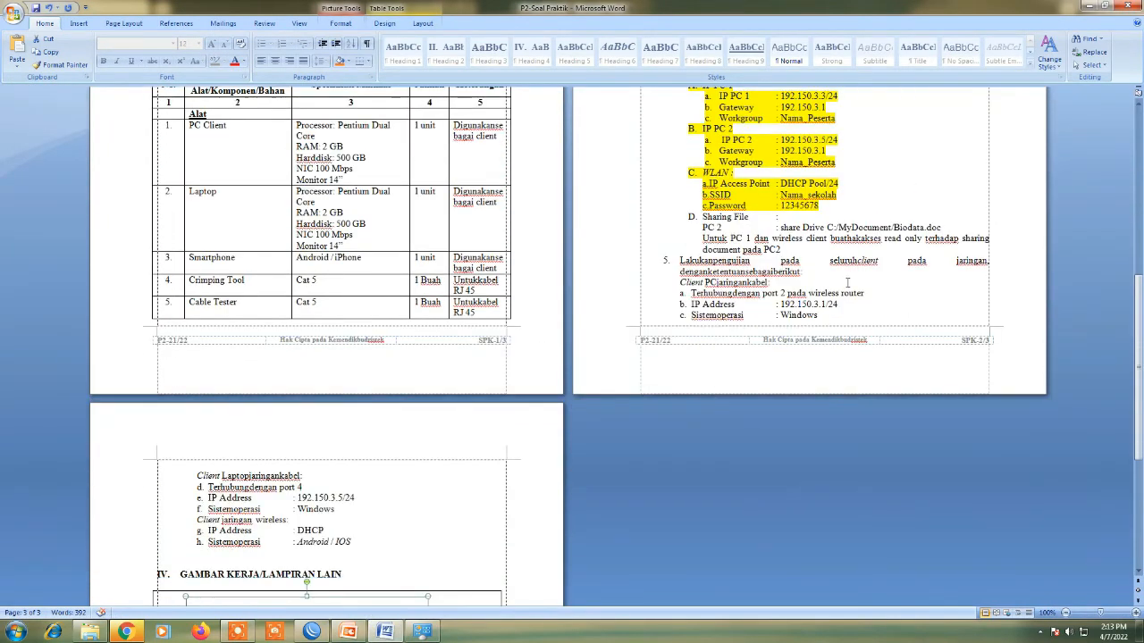
{"action": "left_click", "coordinate": [823, 307]}
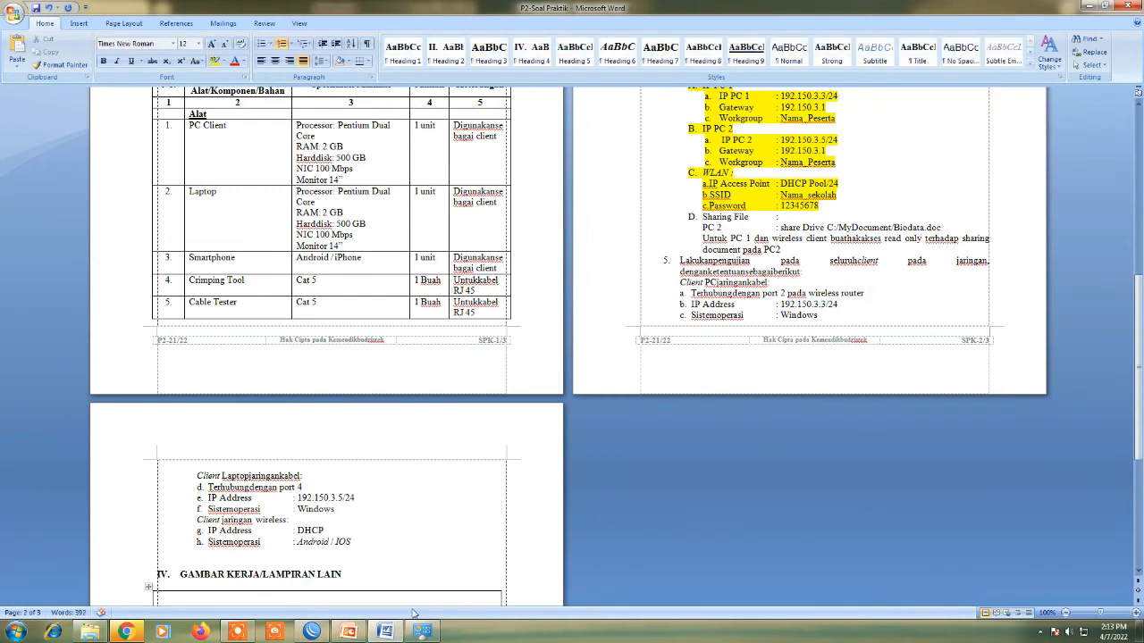
Check PC 1's IP address in the PowerPoint topology diagram
{"action": "mouse_move", "coordinate": [308, 632]}
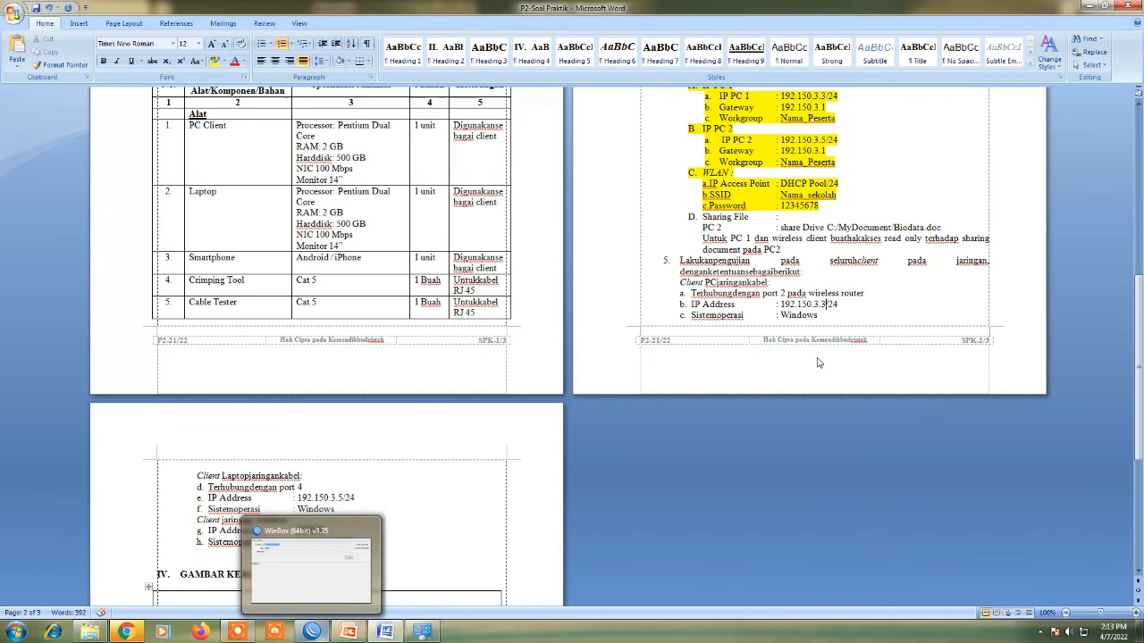
{"action": "left_click", "coordinate": [349, 632]}
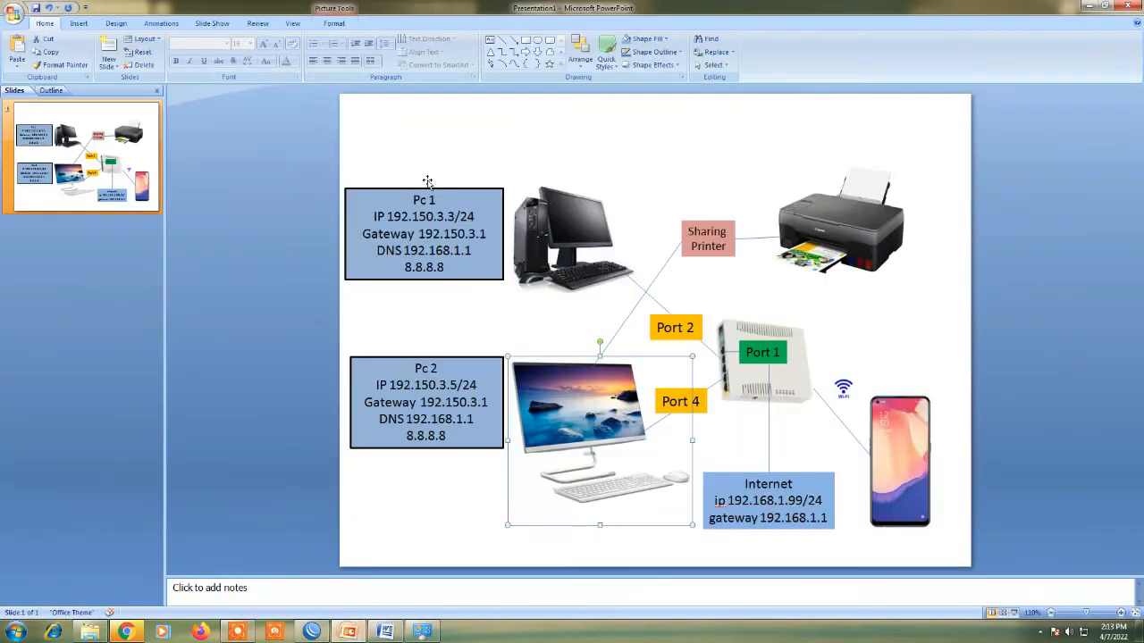
{"action": "left_click", "coordinate": [451, 217]}
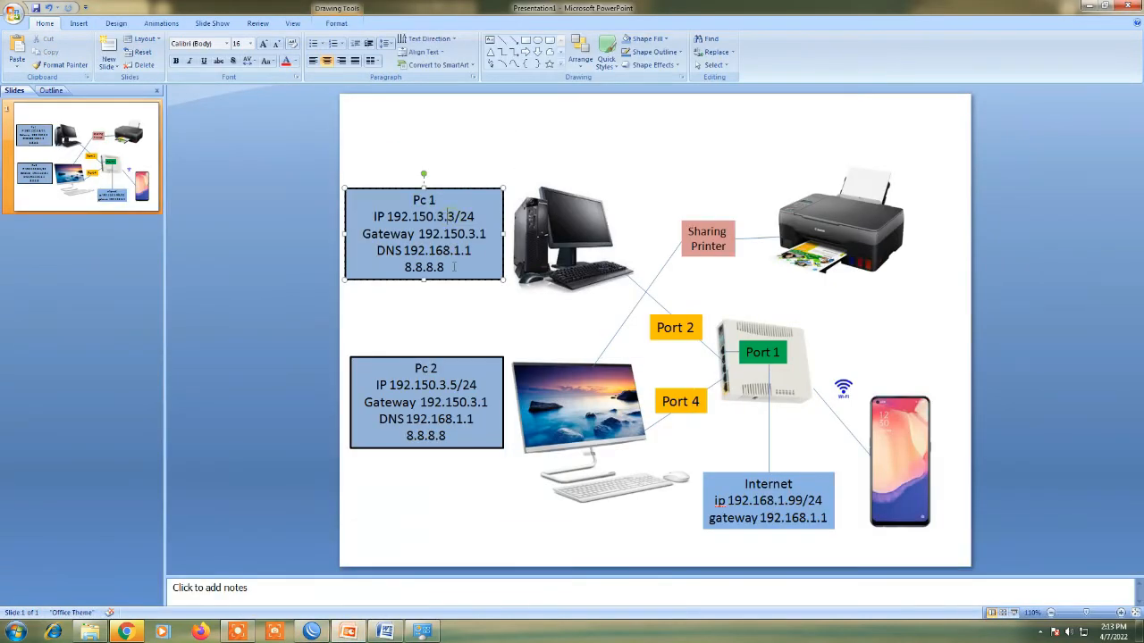
{"action": "left_click", "coordinate": [237, 633]}
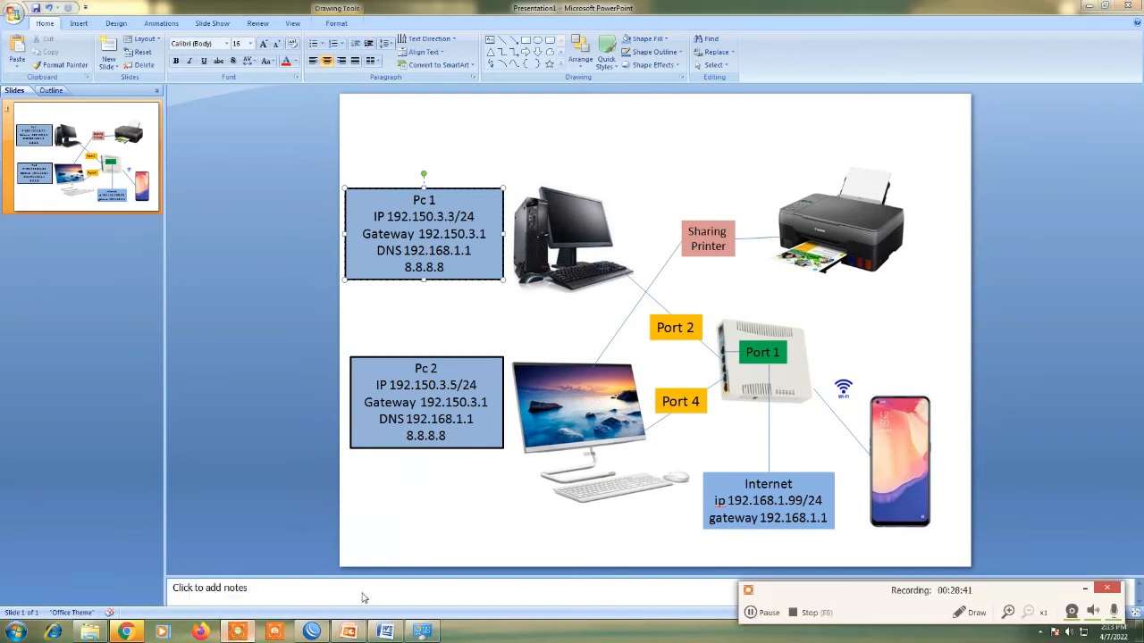
{"action": "left_click", "coordinate": [791, 613]}
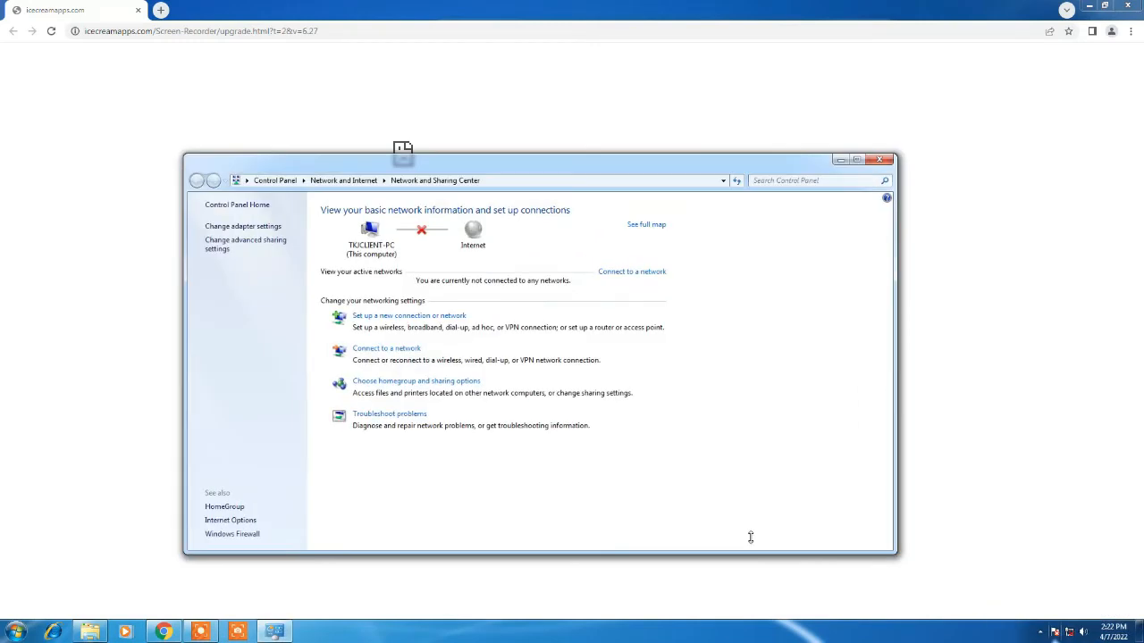
Open the network adapter list on the client PC and enable the Local Area Connection
{"action": "left_click", "coordinate": [225, 225]}
{"action": "right_click", "coordinate": [384, 231]}
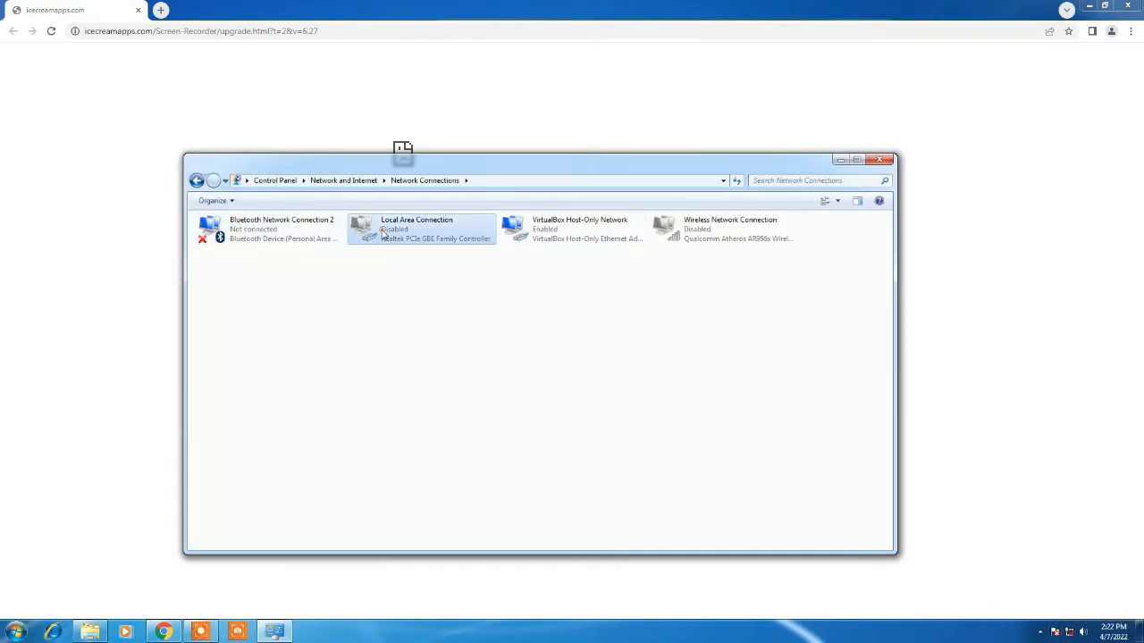
{"action": "left_click", "coordinate": [413, 238]}
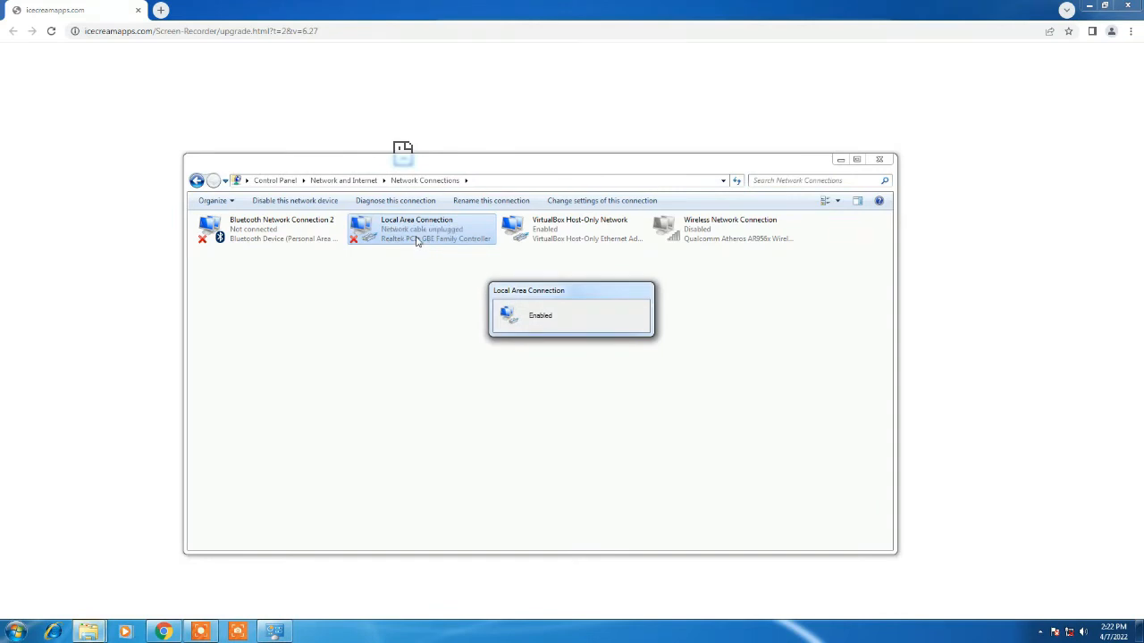
{"action": "right_click", "coordinate": [418, 241]}
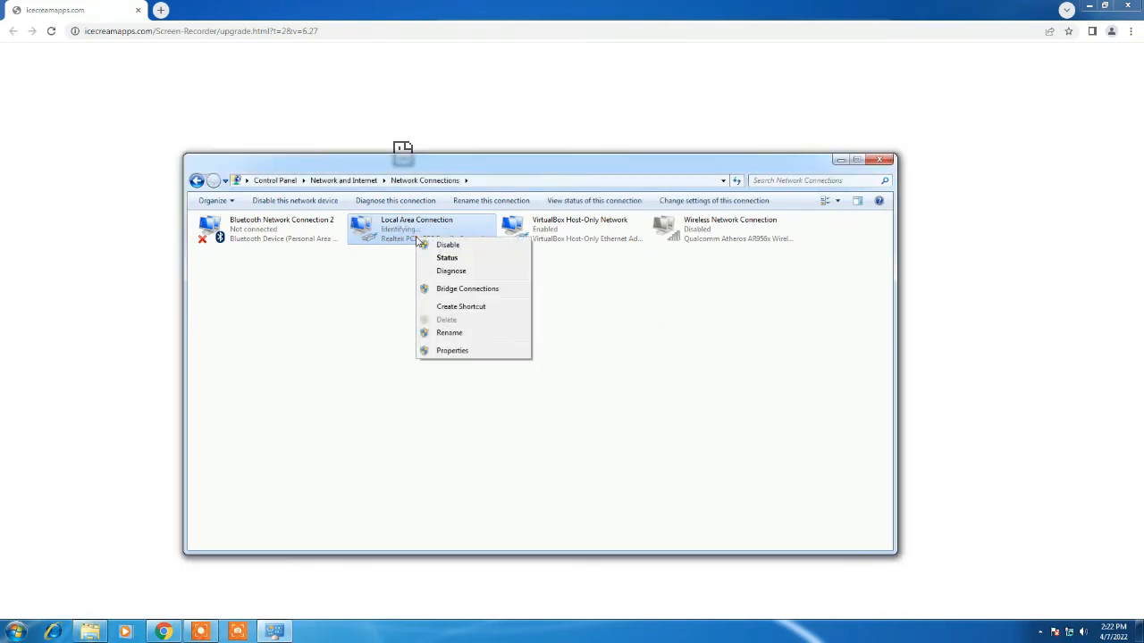
{"action": "left_click", "coordinate": [451, 350]}
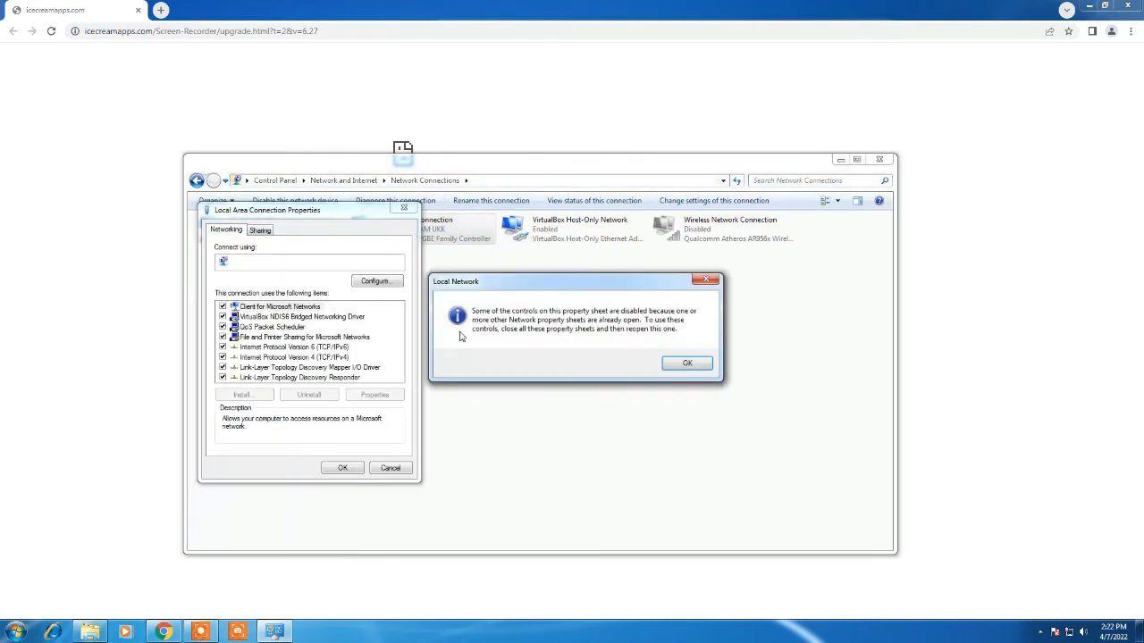
{"action": "left_click", "coordinate": [680, 361]}
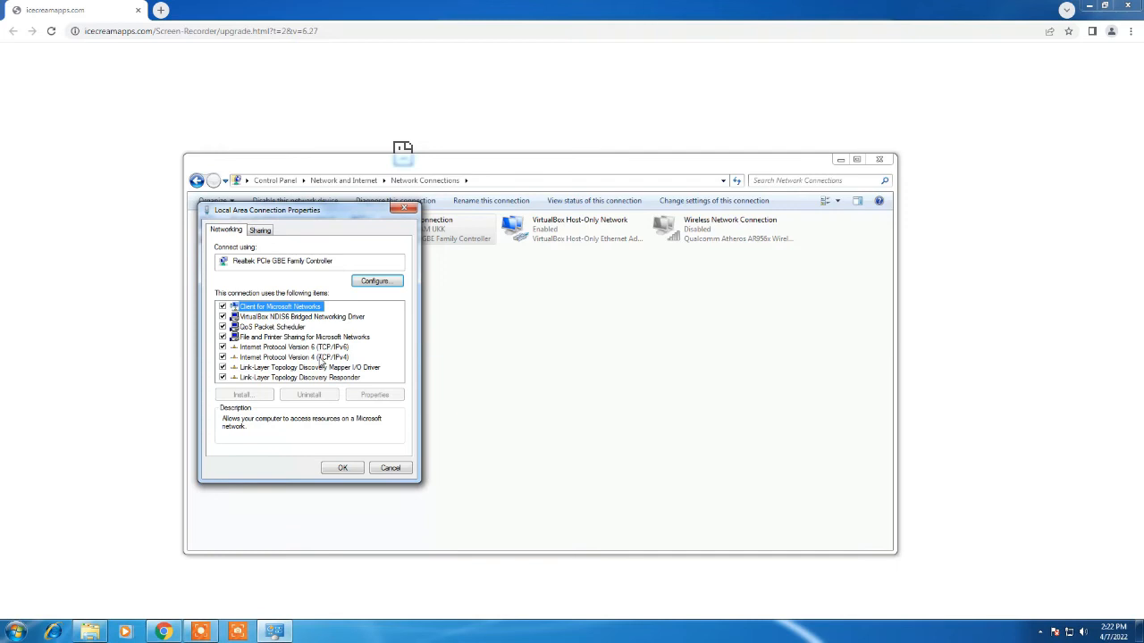
{"action": "left_click", "coordinate": [327, 358]}
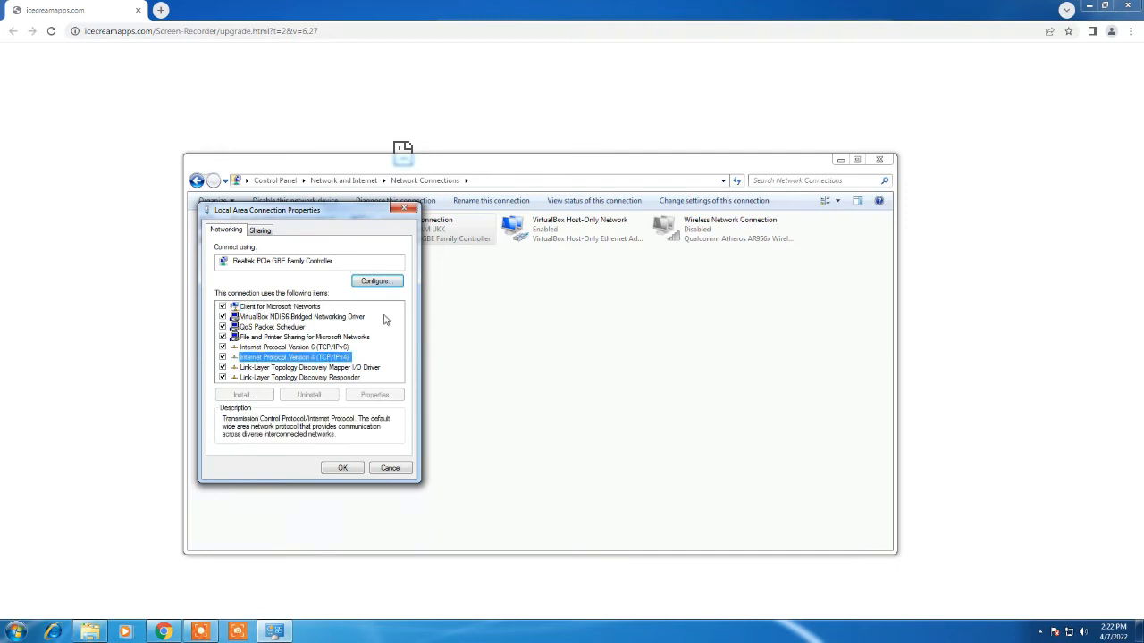
{"action": "left_click", "coordinate": [404, 210]}
Assign a static IP address in the Local Area Connection's TCP/IPv4 properties and save the connection settings
{"action": "right_click", "coordinate": [412, 234]}
{"action": "left_click", "coordinate": [449, 347]}
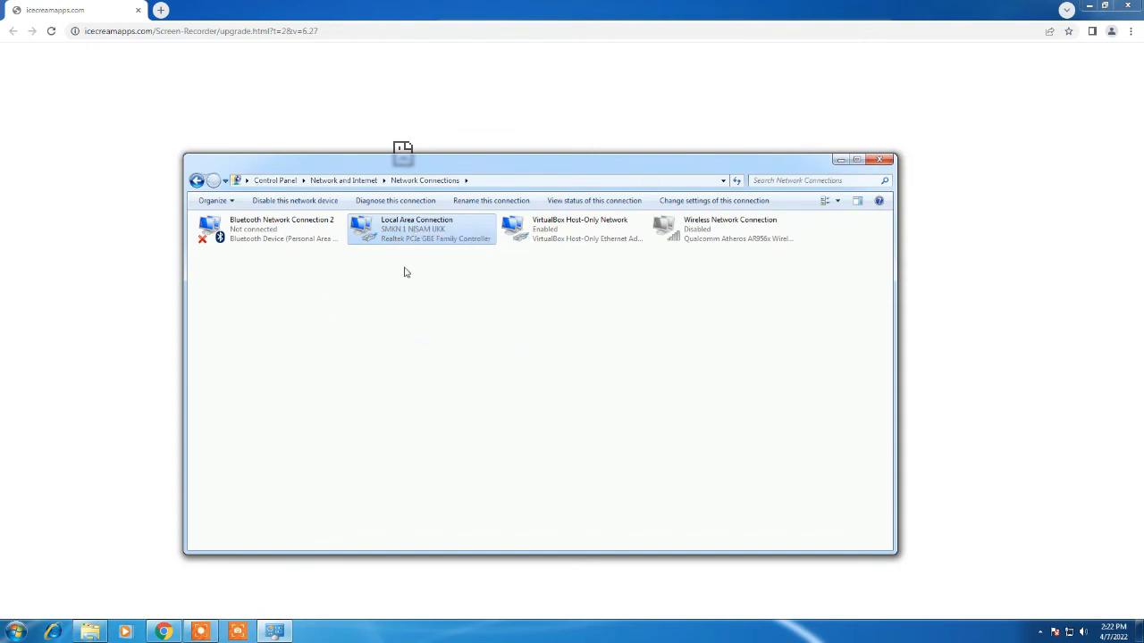
{"action": "double_click", "coordinate": [338, 357]}
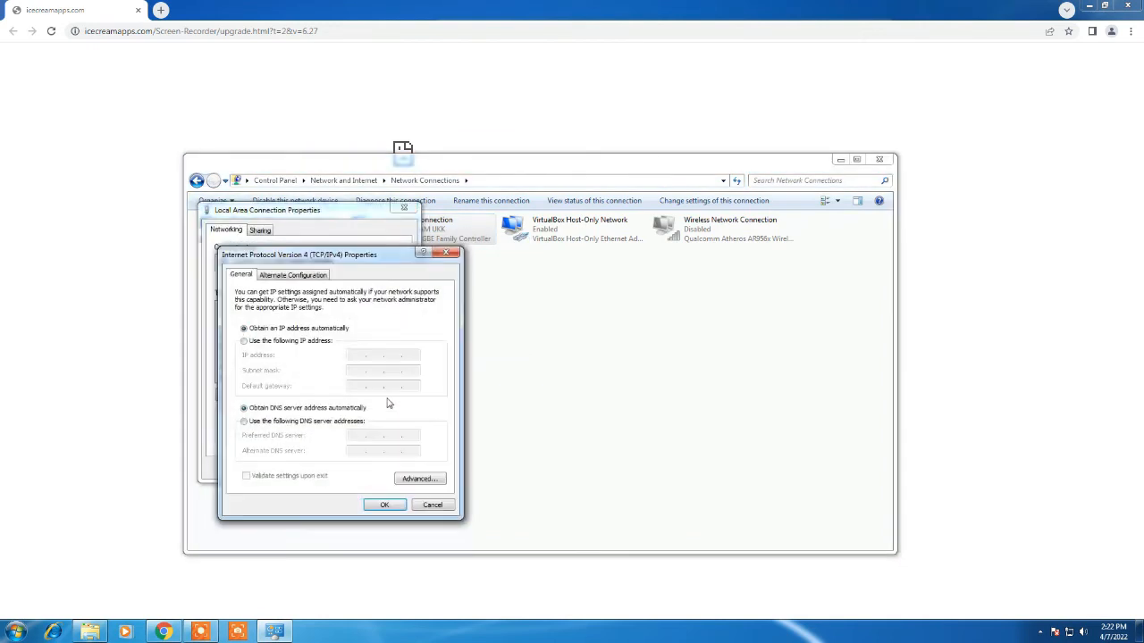
{"action": "left_click", "coordinate": [292, 340]}
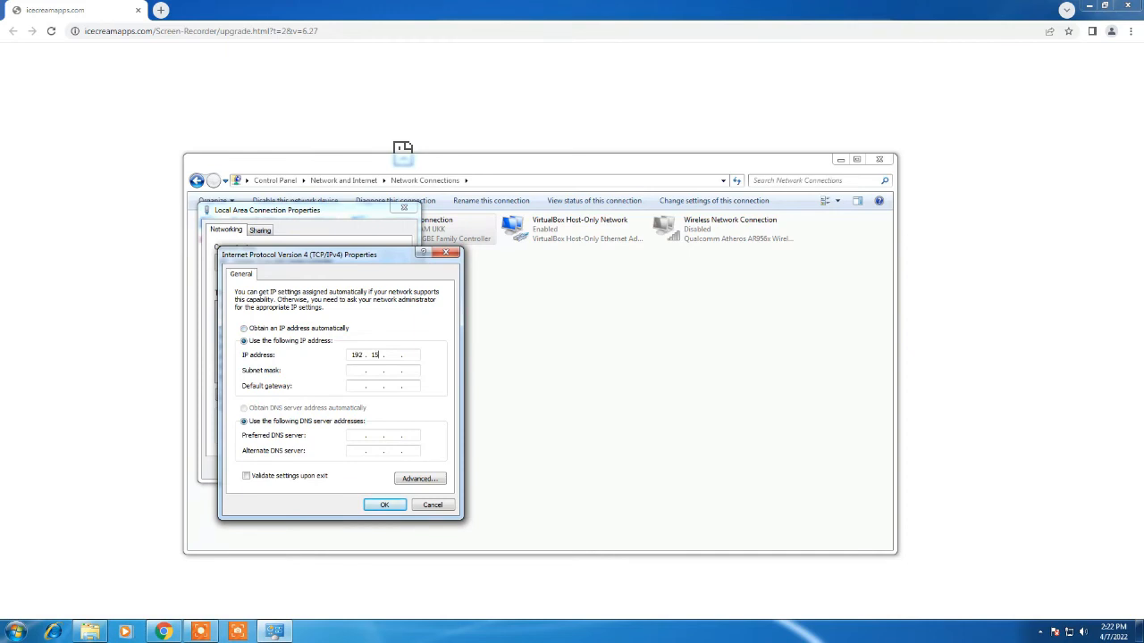
{"action": "key", "text": "Tab"}
{"action": "left_click", "coordinate": [385, 506]}
{"action": "left_click", "coordinate": [340, 468]}
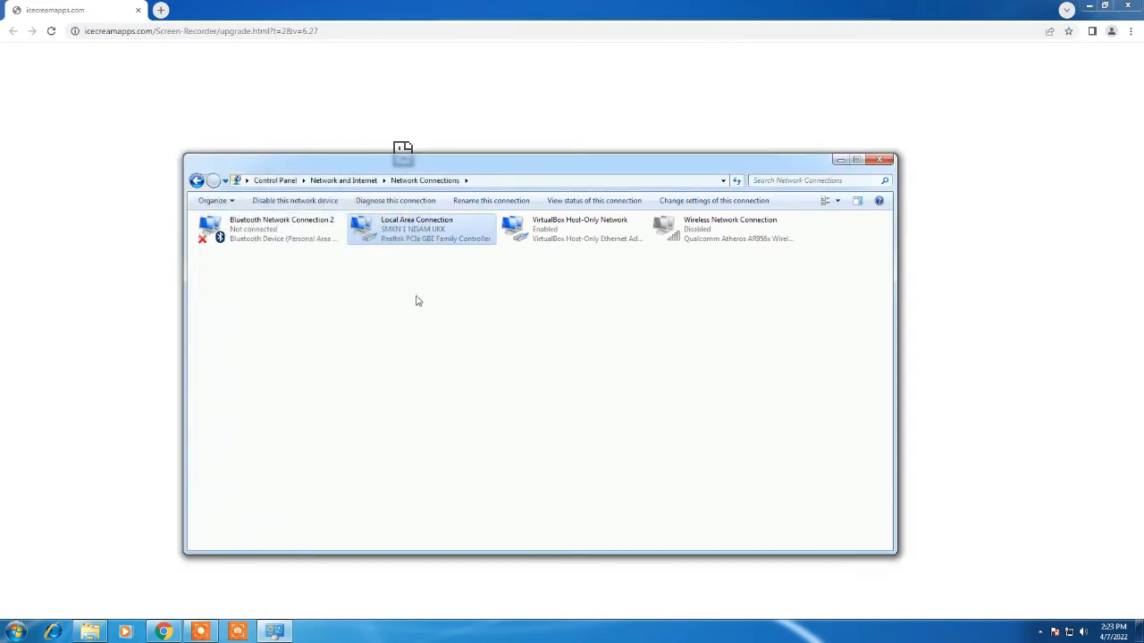
Replace the open web page with a new tab, search Google for "ukk p2", and look through the results
{"action": "left_click", "coordinate": [163, 11]}
{"action": "left_click", "coordinate": [138, 9]}
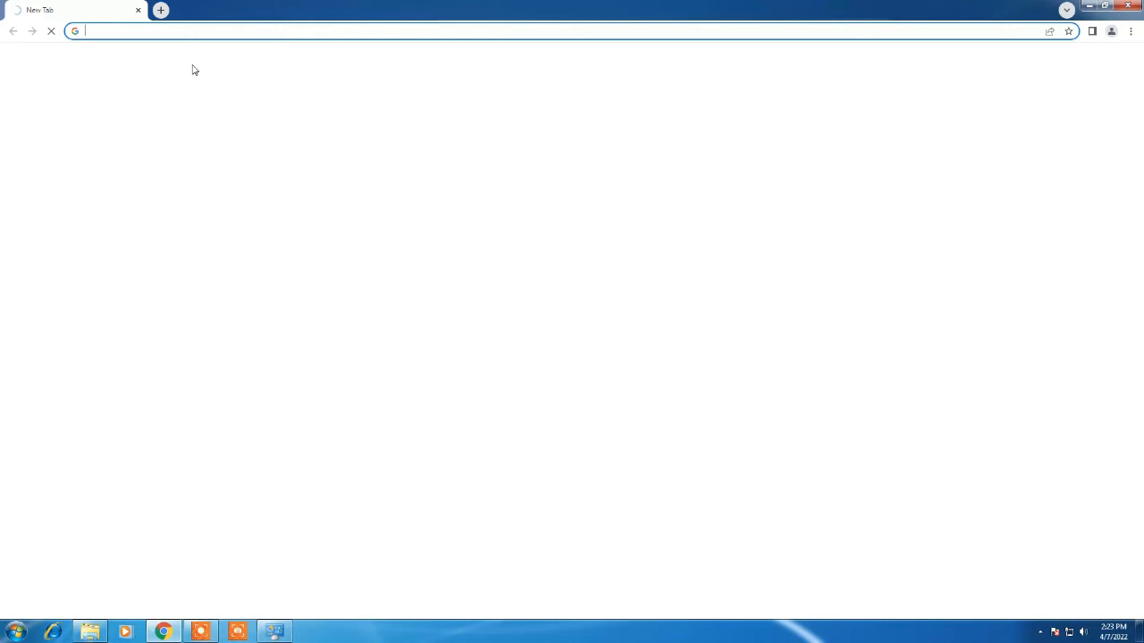
{"action": "type", "text": "ukk p2"}
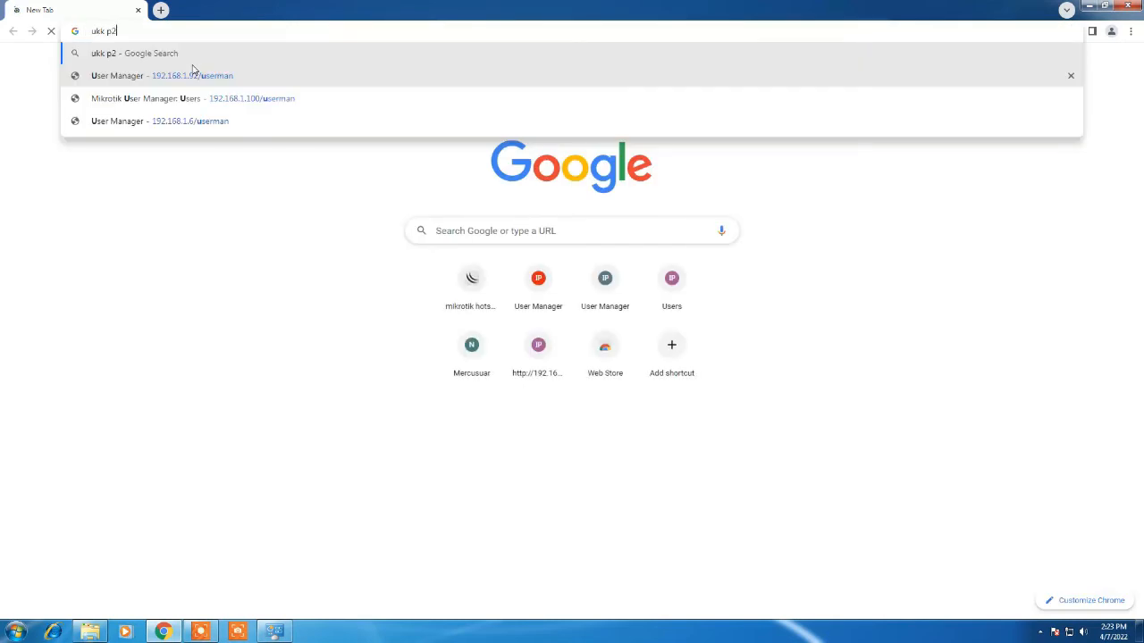
{"action": "key", "text": "Return"}
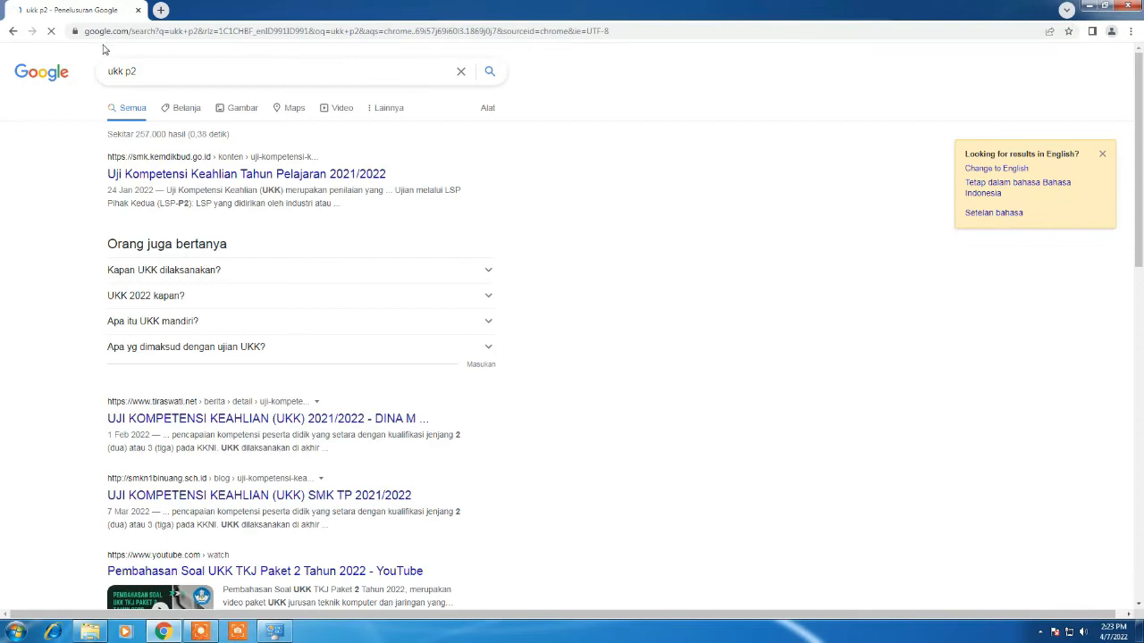
{"action": "scroll", "coordinate": [228, 324], "scroll_direction": "down", "scroll_amount": 6}
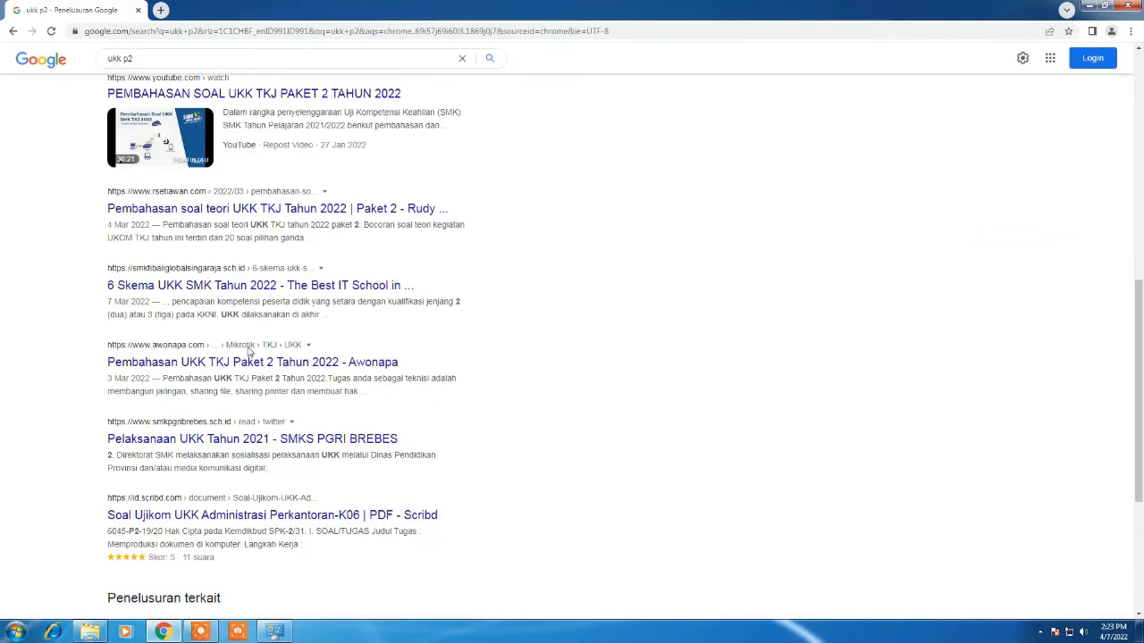
{"action": "scroll", "coordinate": [179, 273], "scroll_direction": "up", "scroll_amount": 5}
{"action": "scroll", "coordinate": [179, 273], "scroll_direction": "up", "scroll_amount": 2}
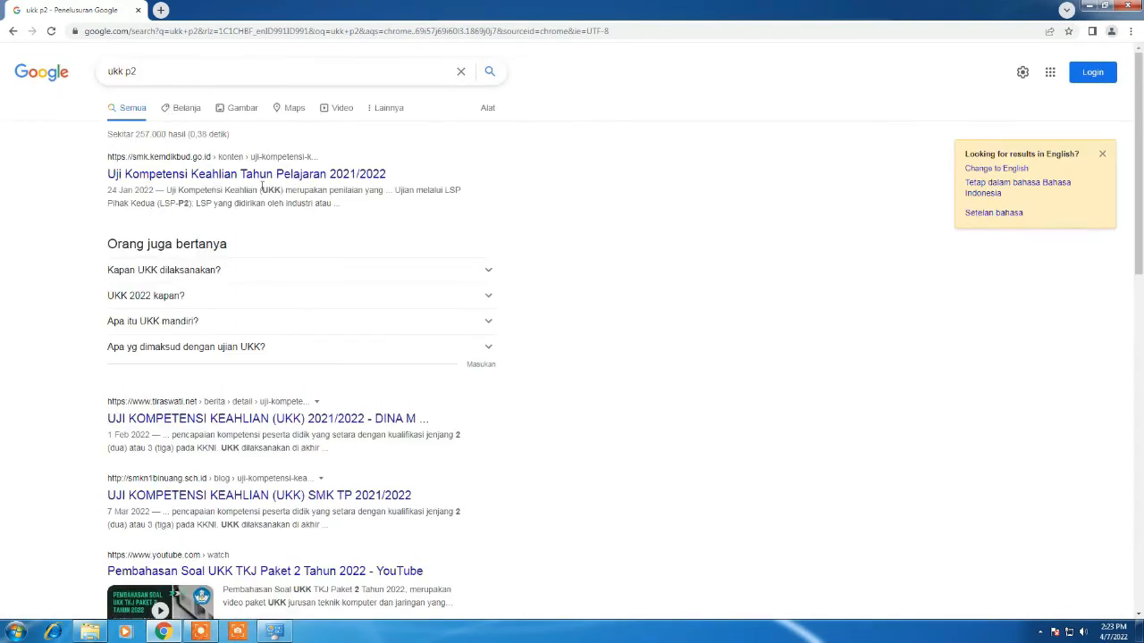
{"action": "scroll", "coordinate": [391, 276], "scroll_direction": "down", "scroll_amount": 10}
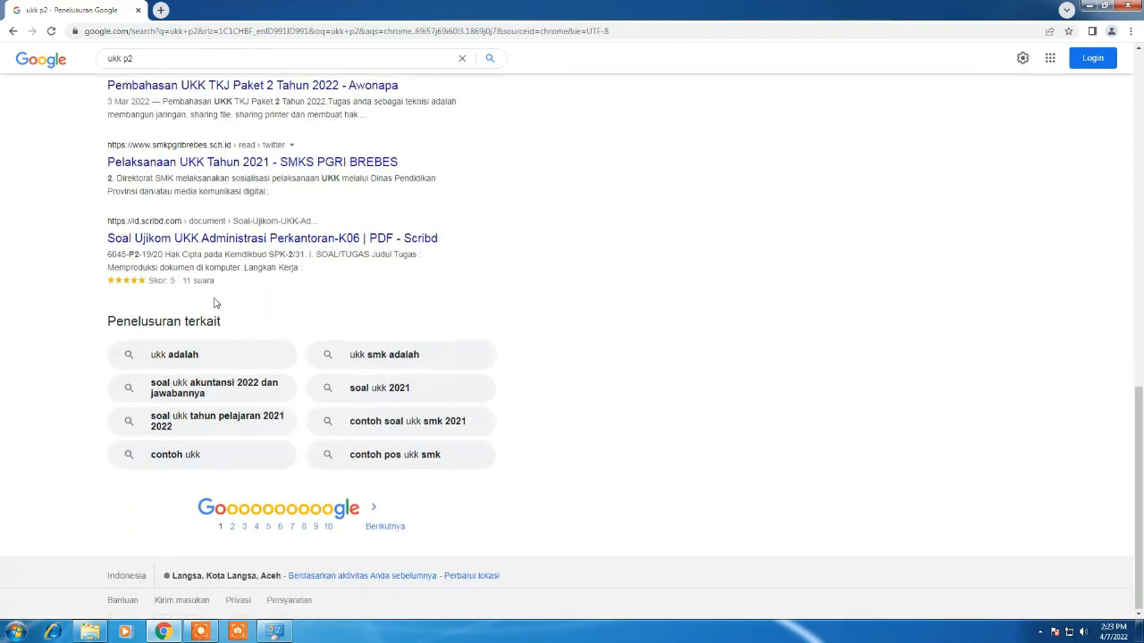
{"action": "scroll", "coordinate": [215, 304], "scroll_direction": "up", "scroll_amount": 10}
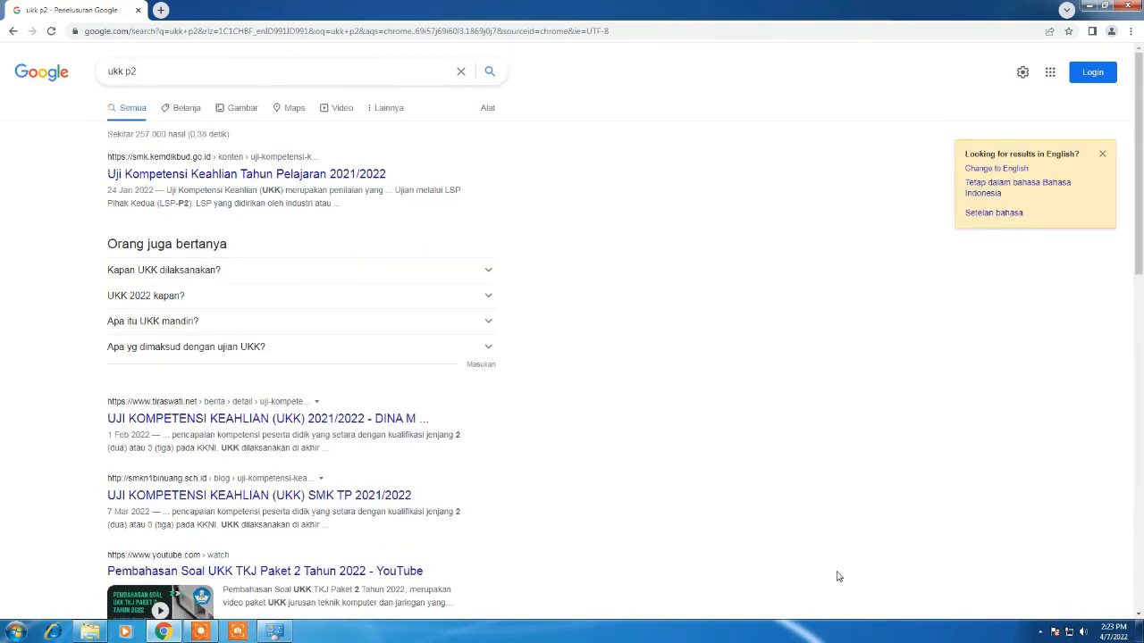
{"action": "scroll", "coordinate": [837, 575], "scroll_direction": "down", "scroll_amount": 3}
{"action": "scroll", "coordinate": [378, 518], "scroll_direction": "up", "scroll_amount": 3}
Close the browser and the file window showing the screen recorder archives
{"action": "left_click", "coordinate": [1131, 4]}
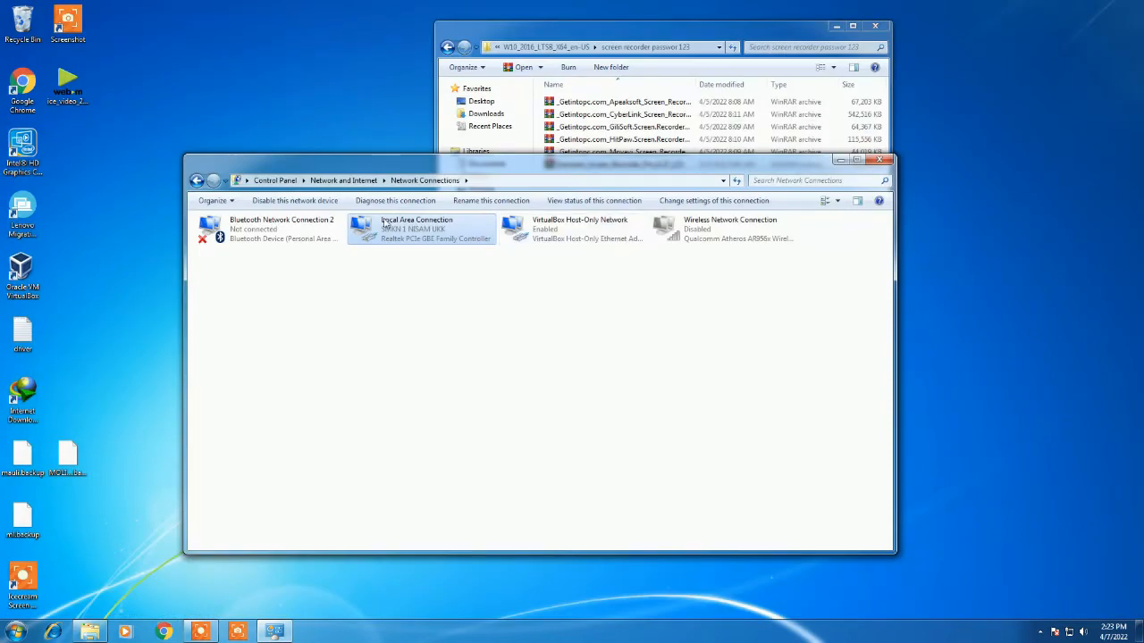
{"action": "left_click", "coordinate": [602, 20]}
{"action": "left_click", "coordinate": [874, 26]}
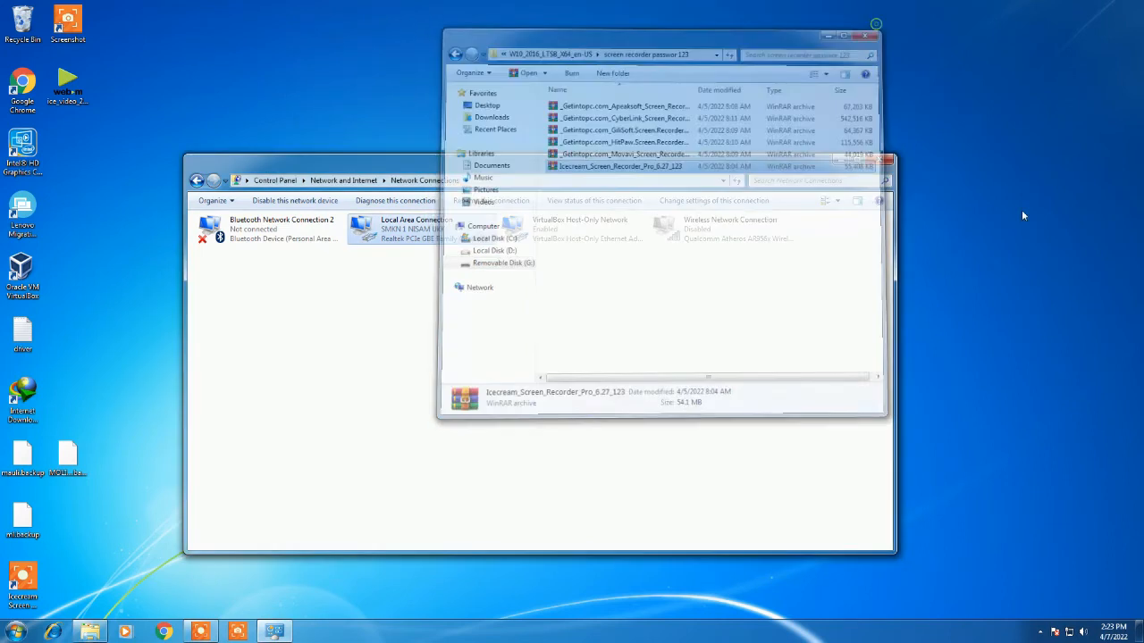
Open the advanced sharing settings from the Network and Sharing Center and turn on public folder sharing for the Public profile
{"action": "right_click", "coordinate": [1068, 633]}
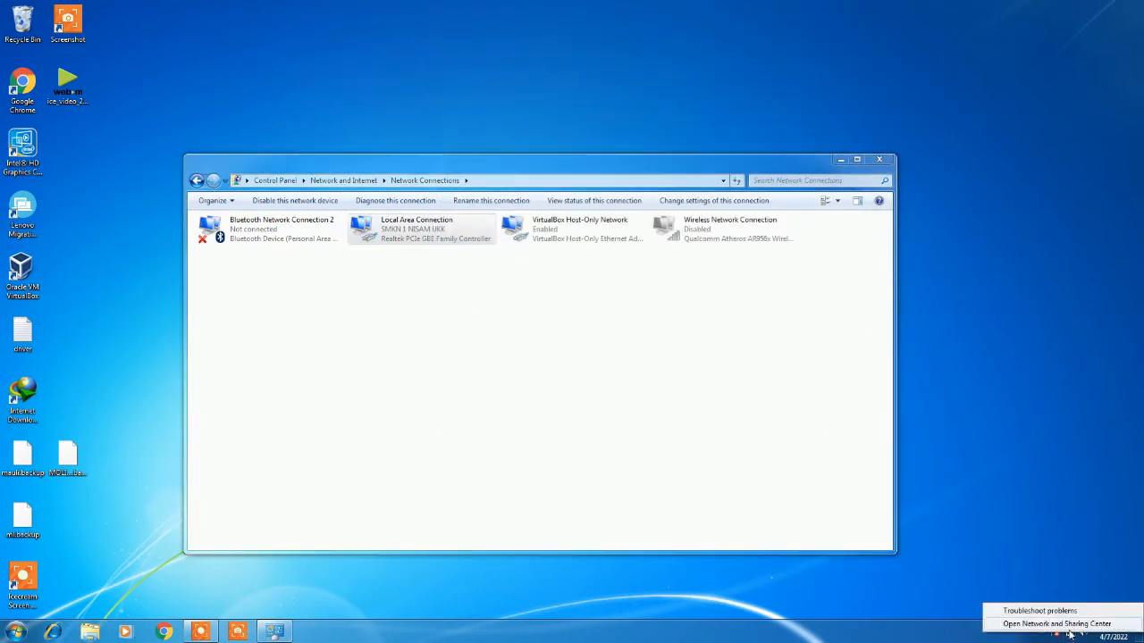
{"action": "left_click", "coordinate": [1069, 624]}
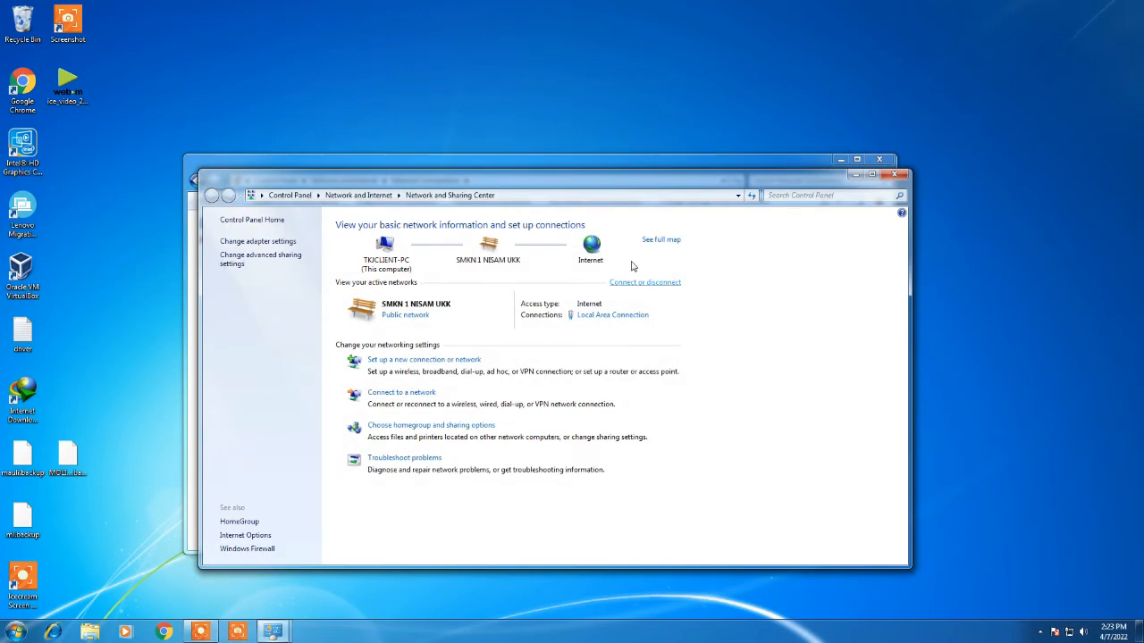
{"action": "left_click", "coordinate": [239, 260]}
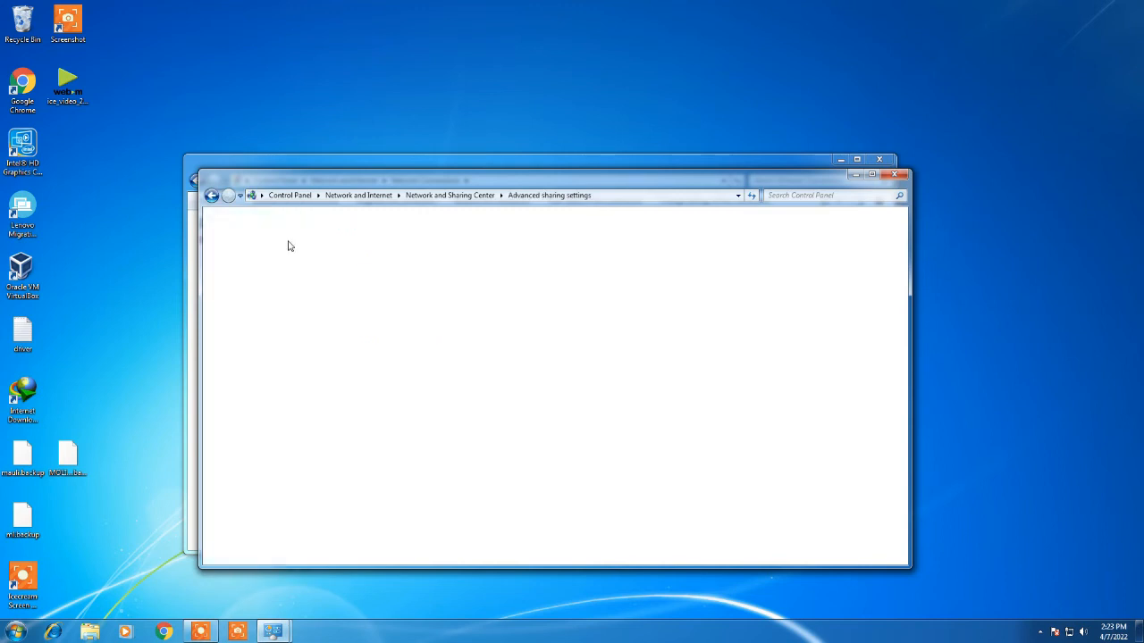
{"action": "left_click_drag", "start_coordinate": [625, 173], "coordinate": [574, 29]}
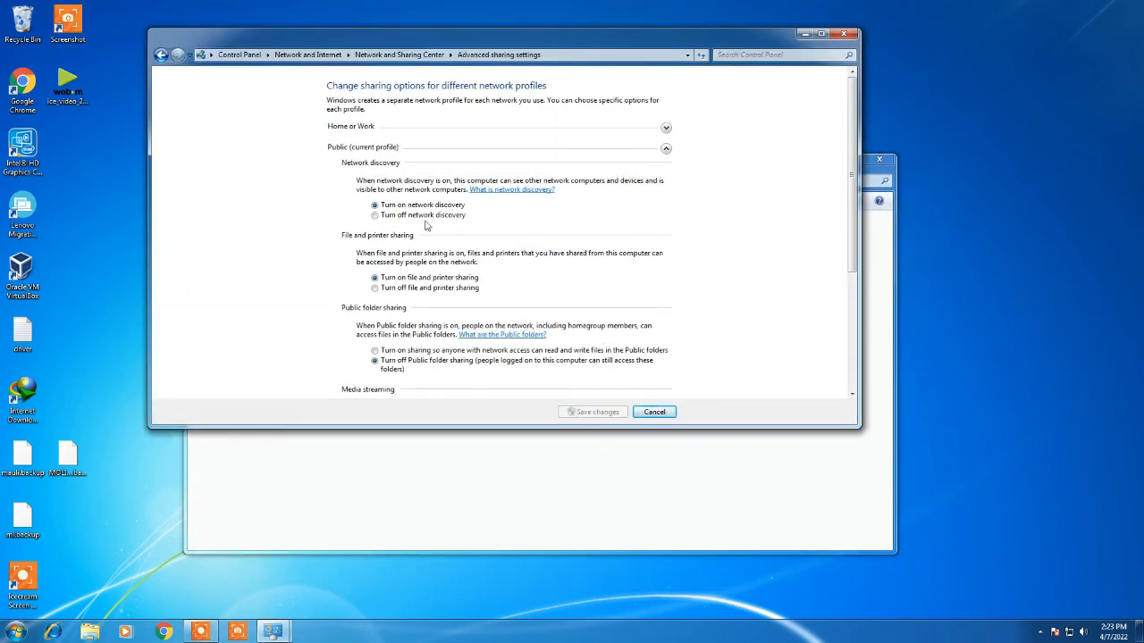
{"action": "left_click", "coordinate": [413, 350]}
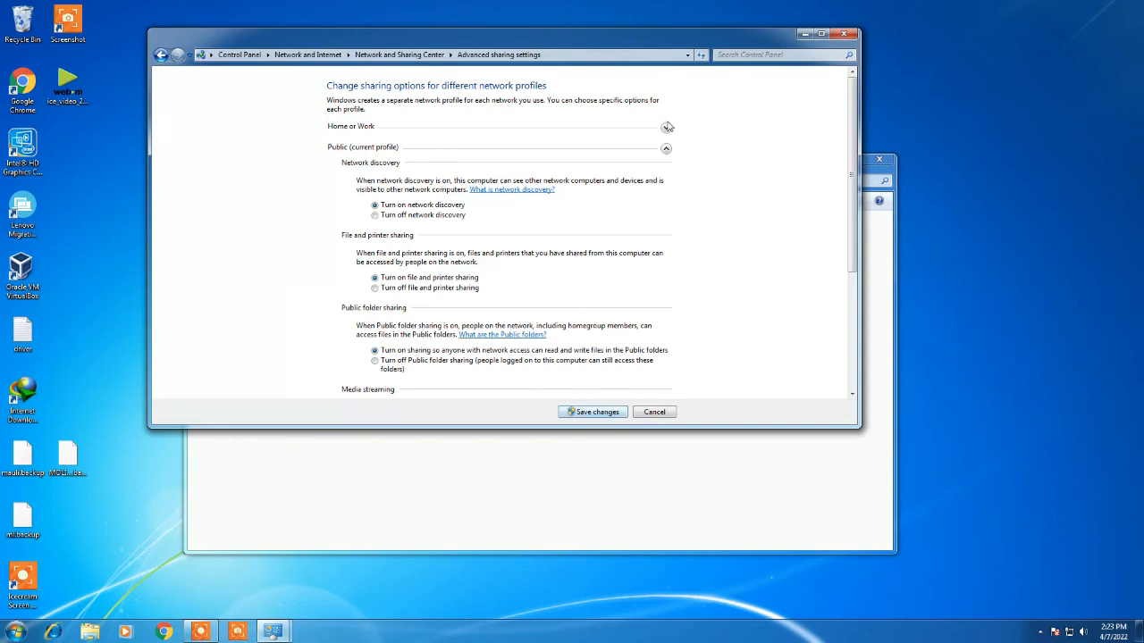
Expand the Home or Work profile and go through its sharing options down to the HomeGroup connections
{"action": "left_click", "coordinate": [665, 127]}
{"action": "left_click", "coordinate": [404, 209]}
{"action": "left_click", "coordinate": [407, 283]}
{"action": "scroll", "coordinate": [552, 293], "scroll_direction": "down", "scroll_amount": 2}
{"action": "scroll", "coordinate": [551, 293], "scroll_direction": "down", "scroll_amount": 5}
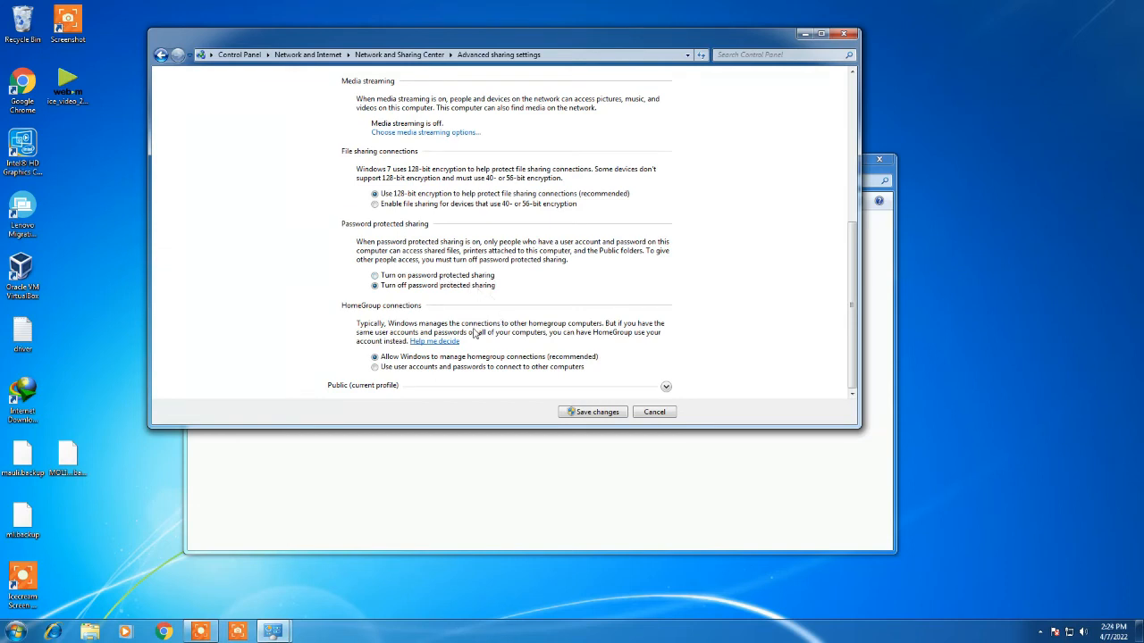
Recheck the Public profile's discovery, file and public folder sharing options and save the sharing changes
{"action": "left_click", "coordinate": [667, 387]}
{"action": "scroll", "coordinate": [474, 369], "scroll_direction": "down", "scroll_amount": 3}
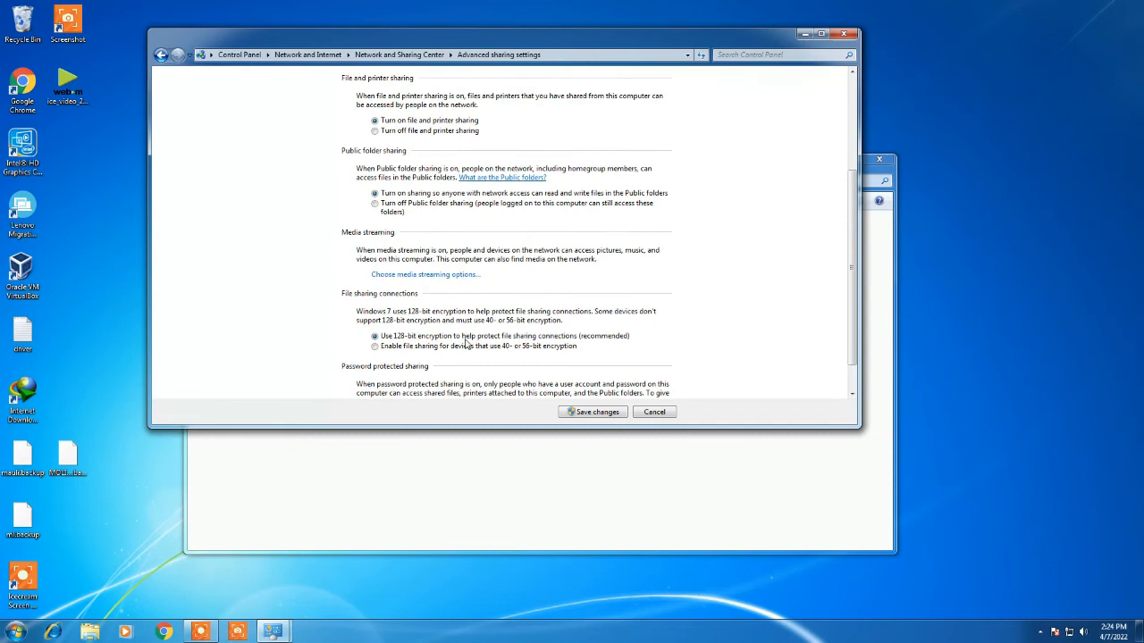
{"action": "scroll", "coordinate": [518, 313], "scroll_direction": "up", "scroll_amount": 3}
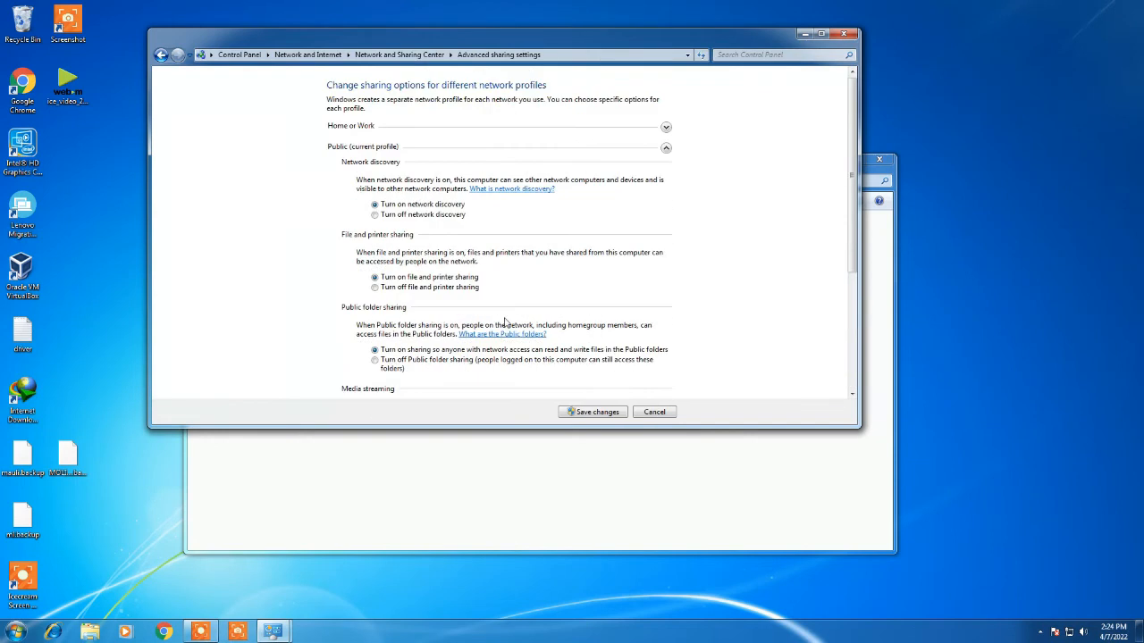
{"action": "left_click", "coordinate": [590, 412]}
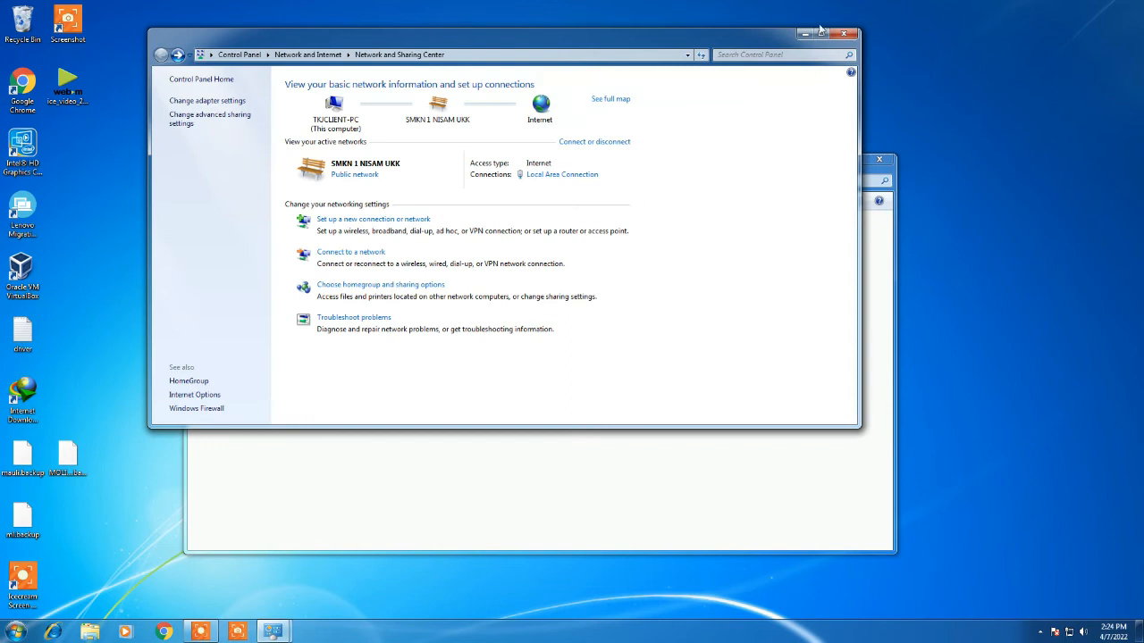
Try to open the network share at \\192.168.3.5 from the Network and Sharing Center window's address
{"action": "left_click", "coordinate": [534, 52]}
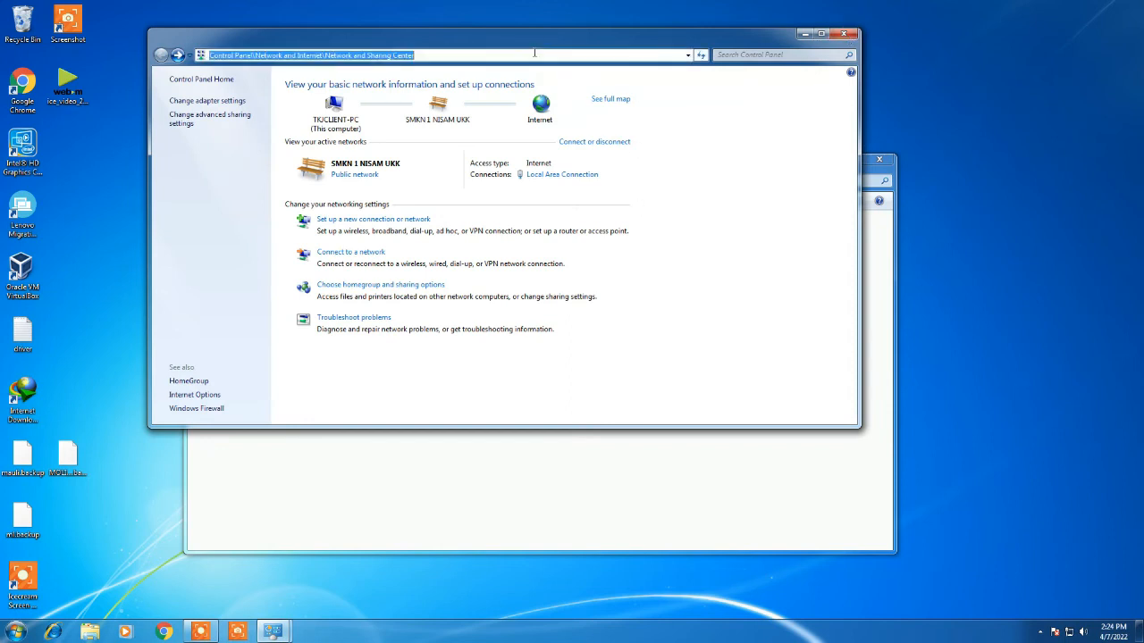
{"action": "type", "text": "\\\\"}
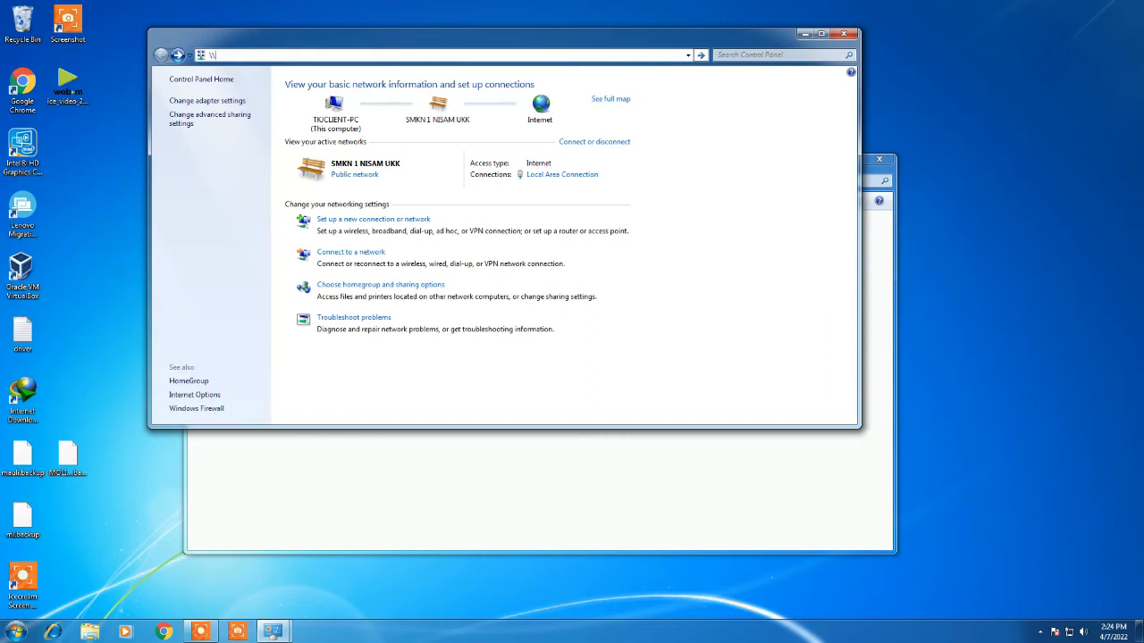
{"action": "type", "text": "192.1"}
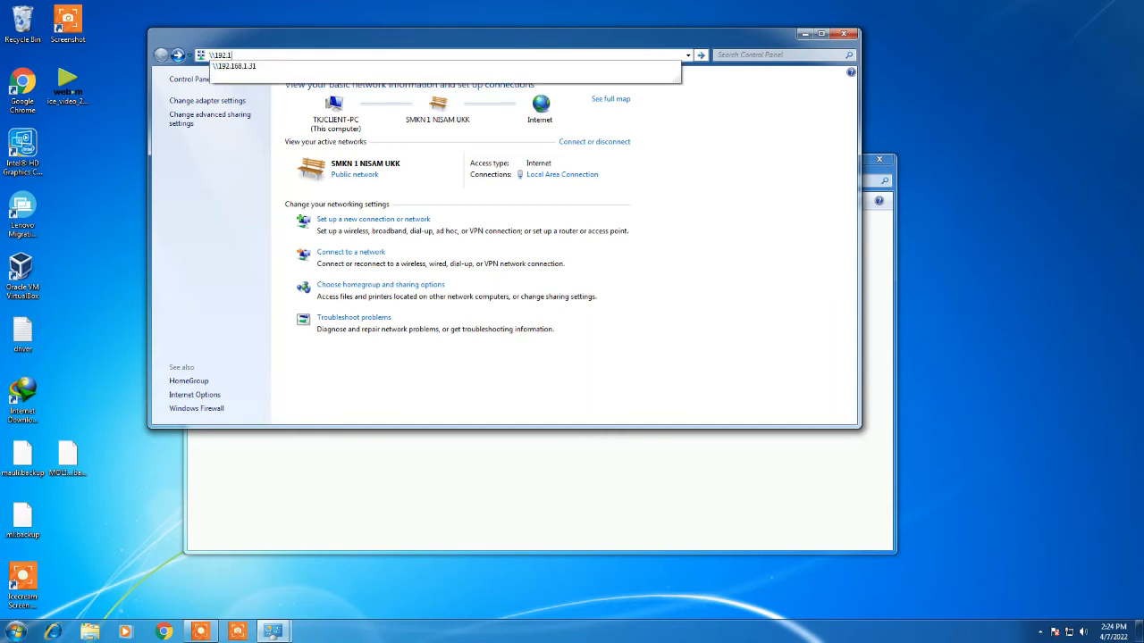
{"action": "type", "text": "68.3.1"}
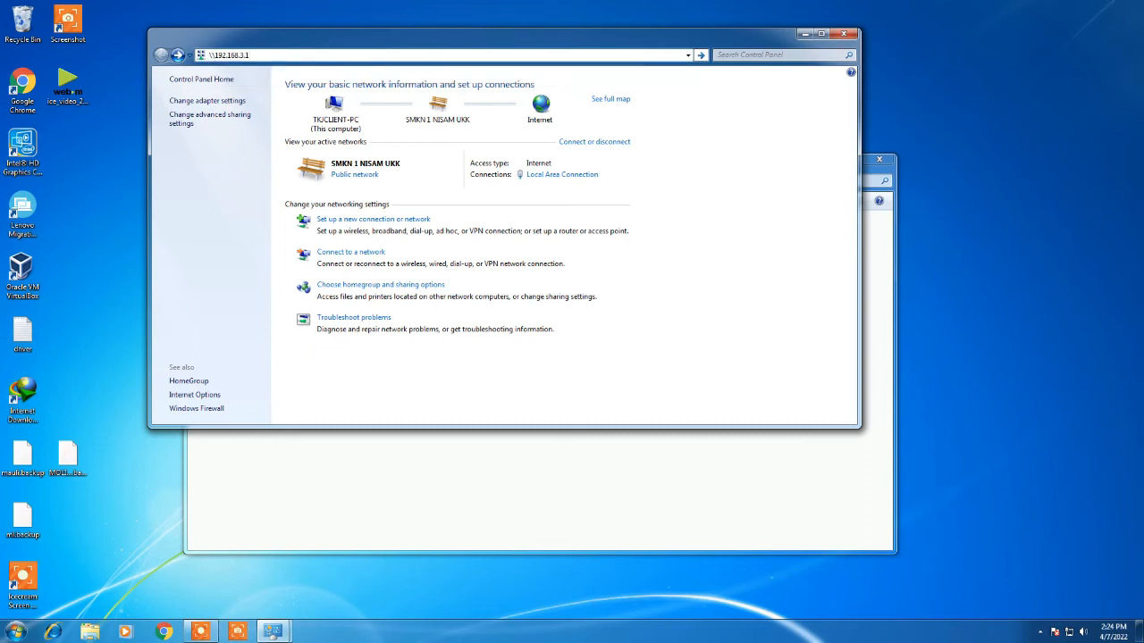
{"action": "key", "text": "Return"}
{"action": "right_click", "coordinate": [362, 6]}
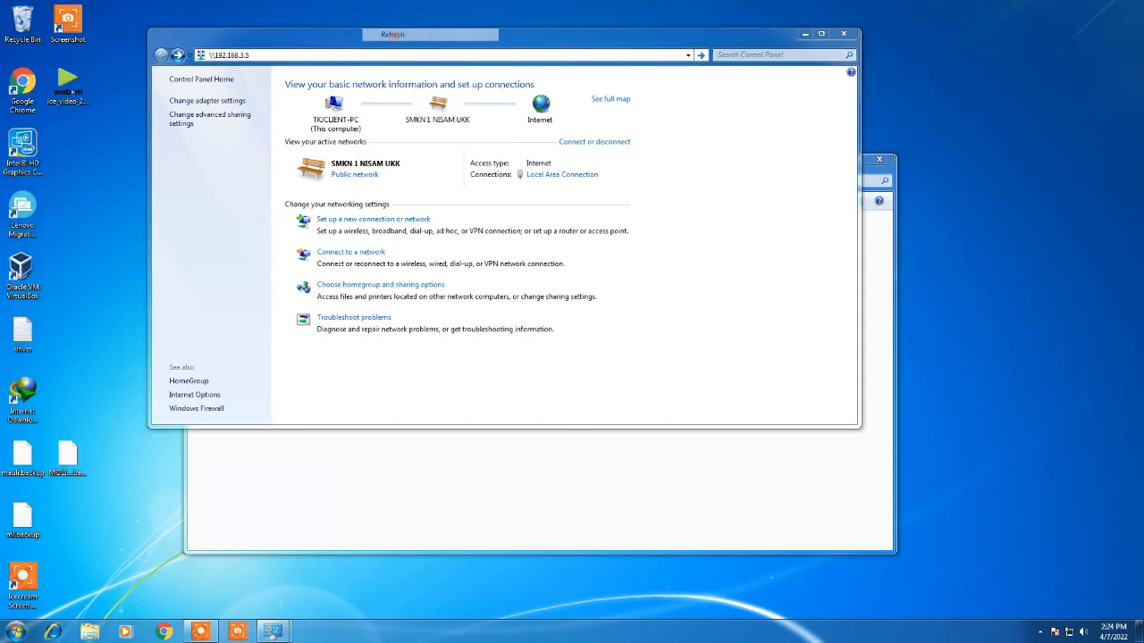
{"action": "right_click", "coordinate": [384, 3]}
{"action": "left_click", "coordinate": [424, 37]}
{"action": "left_click", "coordinate": [354, 462]}
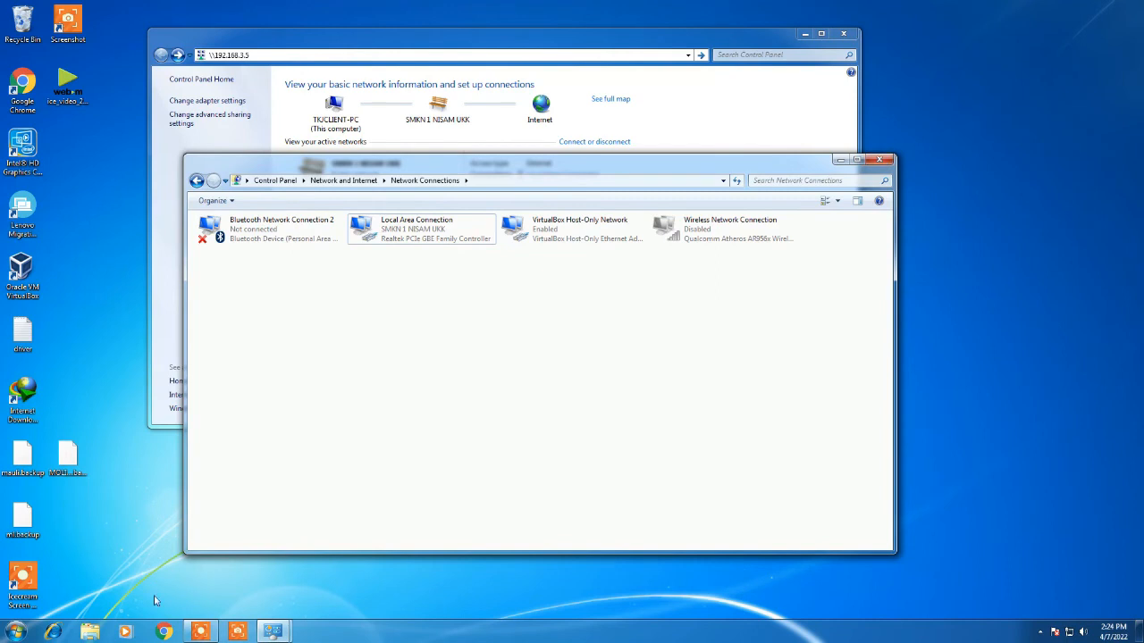
Browse the network computers in a new Explorer window, select TKJCLIENT-PC, and close the Network and Sharing Center window
{"action": "left_click", "coordinate": [89, 631]}
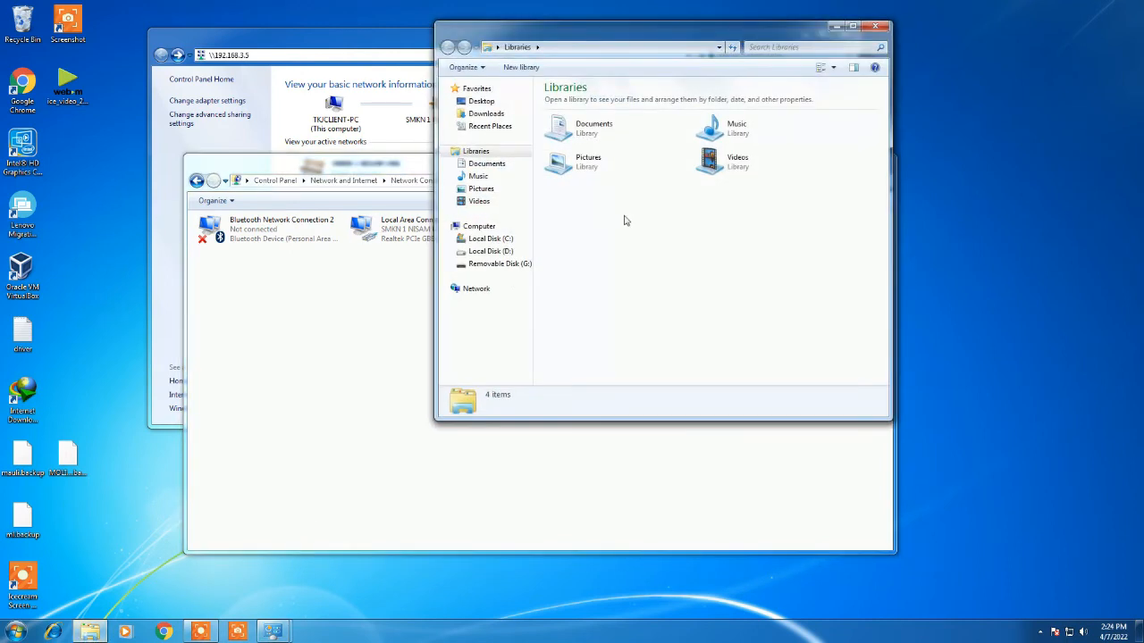
{"action": "left_click", "coordinate": [476, 289]}
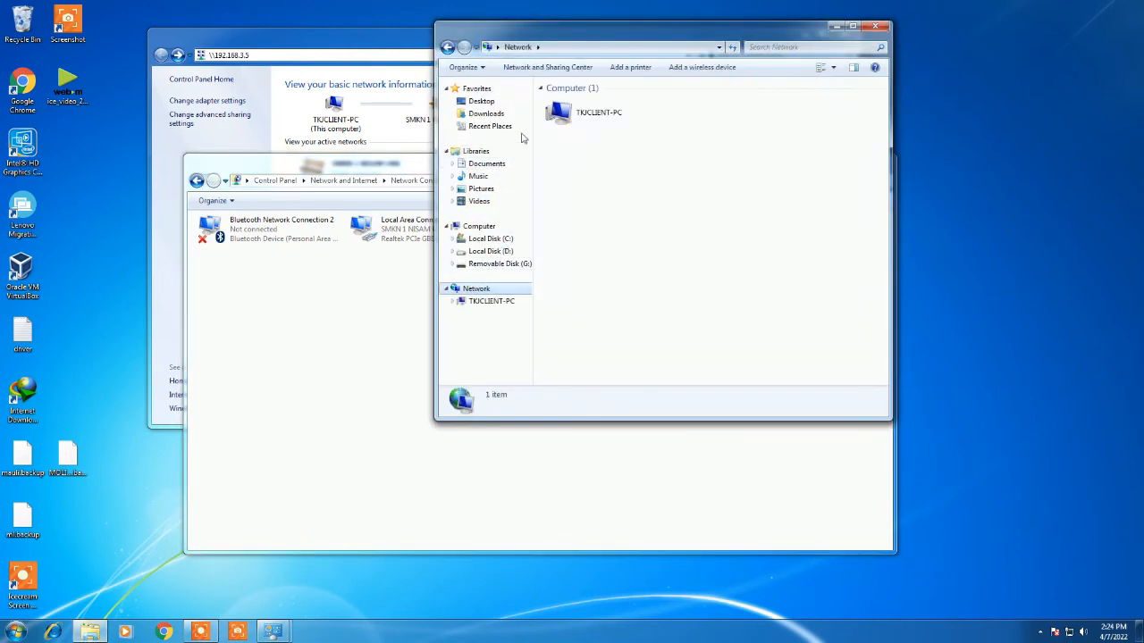
{"action": "left_click", "coordinate": [595, 123]}
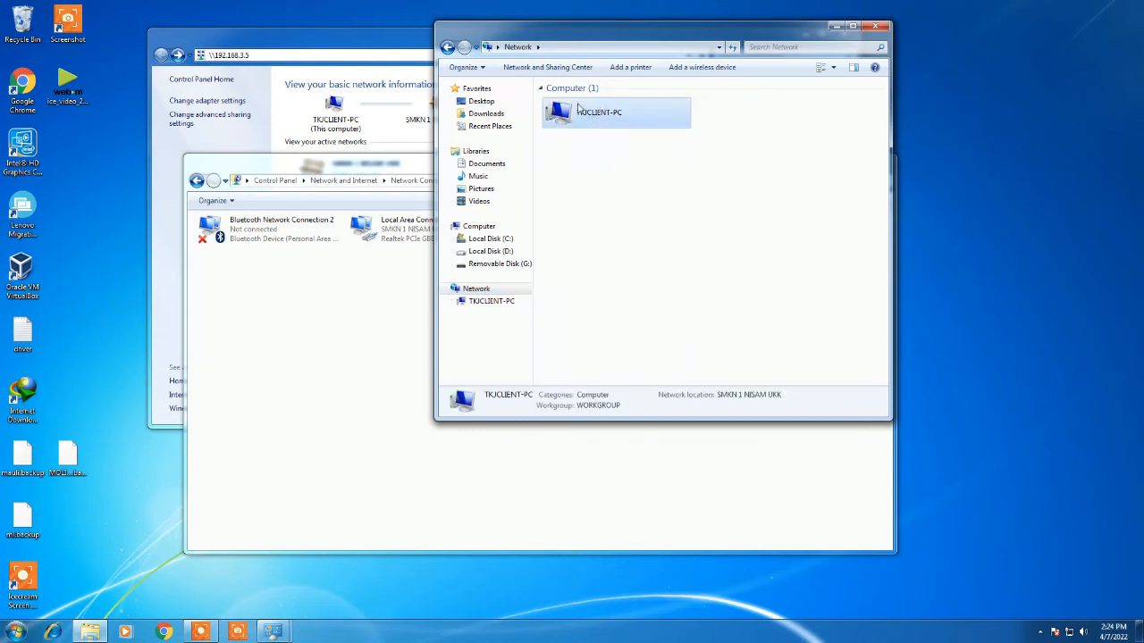
{"action": "left_click", "coordinate": [236, 55]}
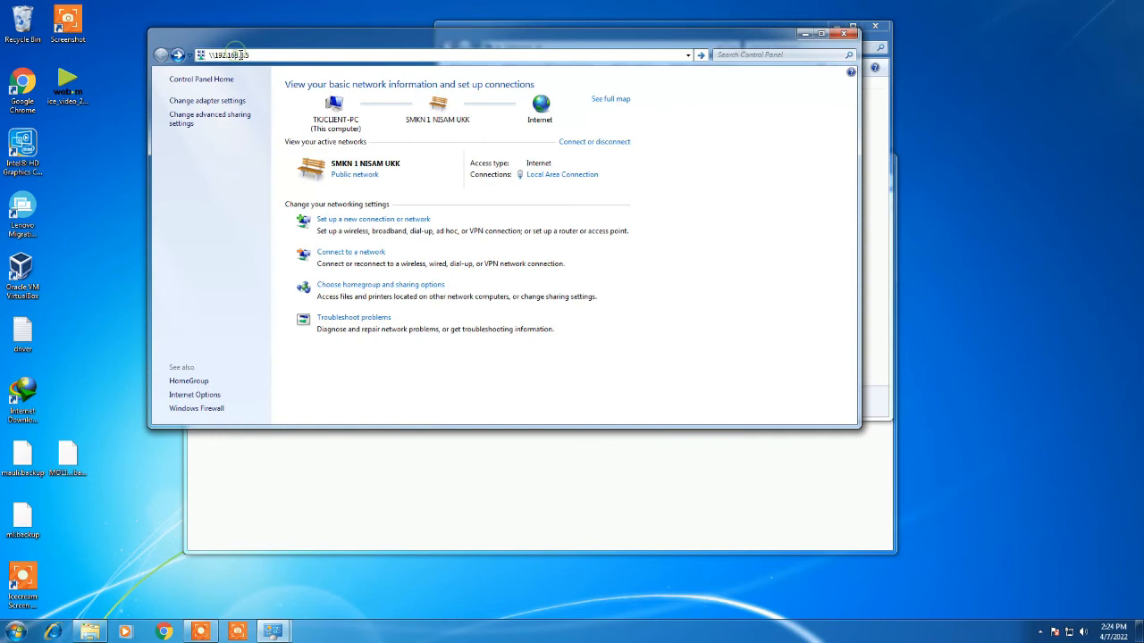
{"action": "left_click", "coordinate": [843, 33]}
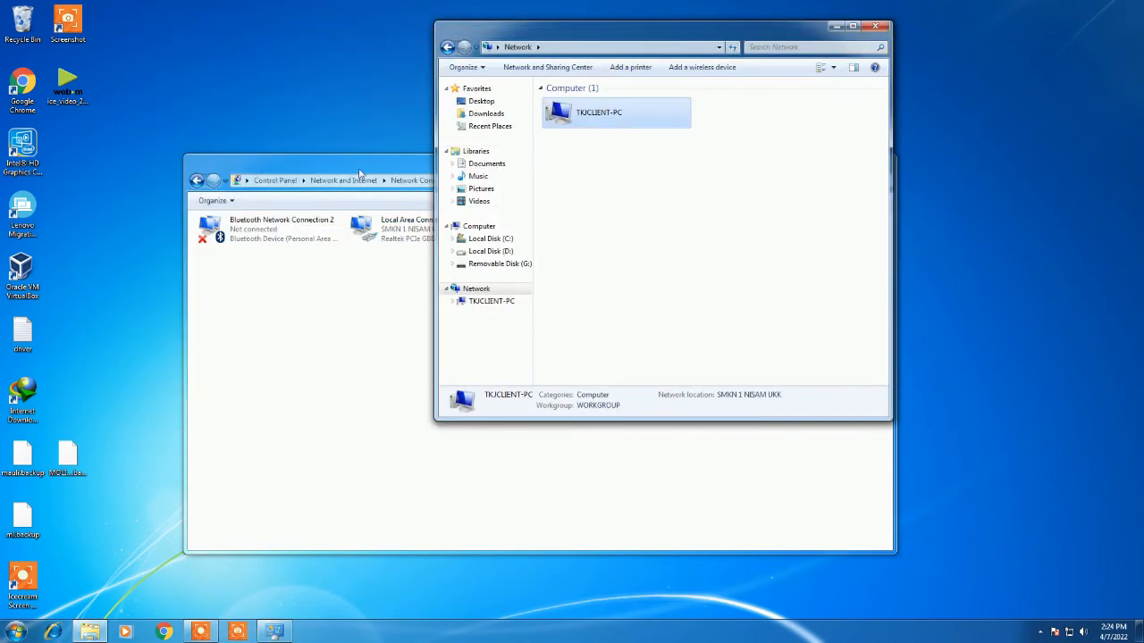
Try to open the network share at \\192.150.3.5 from the Explorer window
{"action": "left_click", "coordinate": [604, 47]}
{"action": "key", "text": "BackSpace"}
{"action": "type", "text": "\\\\192.1"}
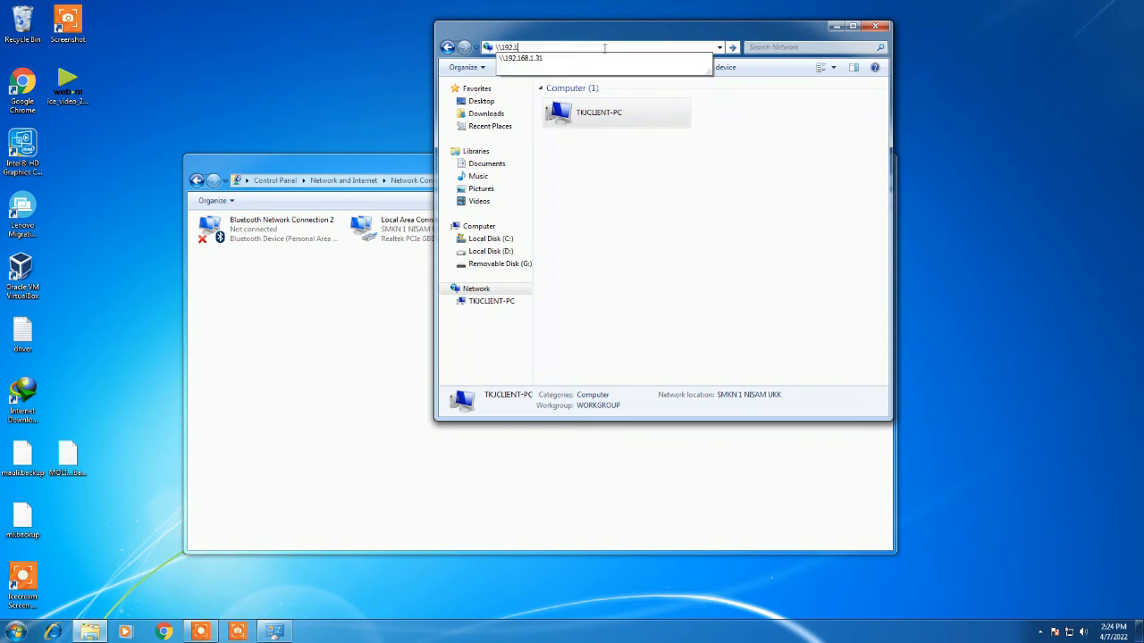
{"action": "type", "text": "50.3.5"}
{"action": "key", "text": "Return"}
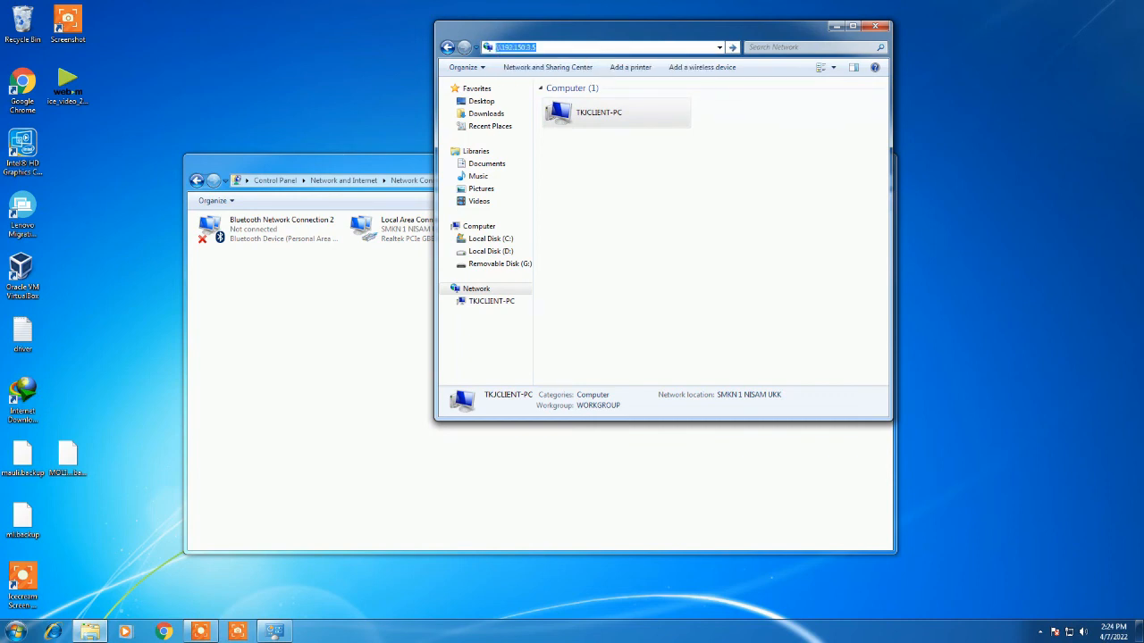
{"action": "right_click", "coordinate": [373, 3]}
{"action": "left_click", "coordinate": [413, 36]}
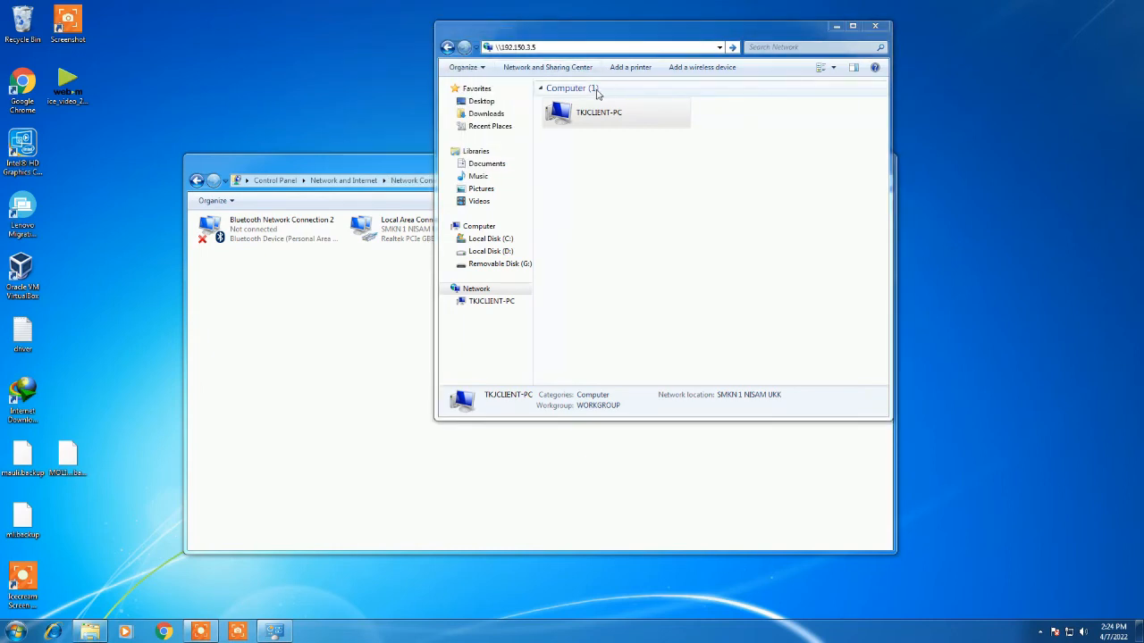
View the shared folders on TKJCLIENT-PC and close the Explorer window
{"action": "left_click", "coordinate": [605, 120]}
{"action": "double_click", "coordinate": [604, 121]}
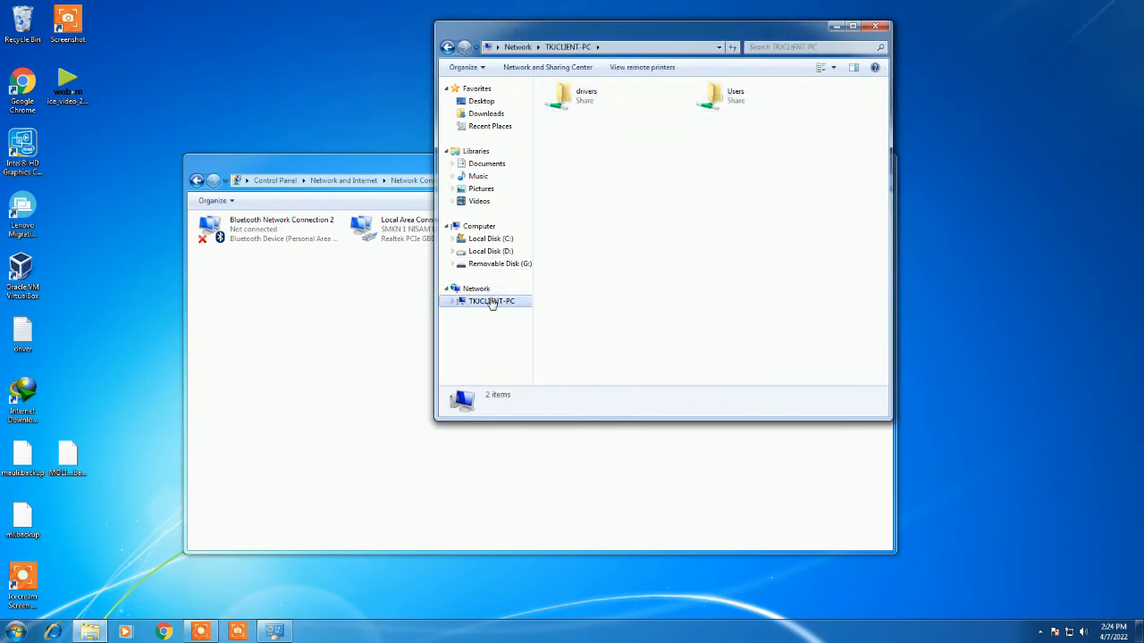
{"action": "left_click", "coordinate": [874, 27]}
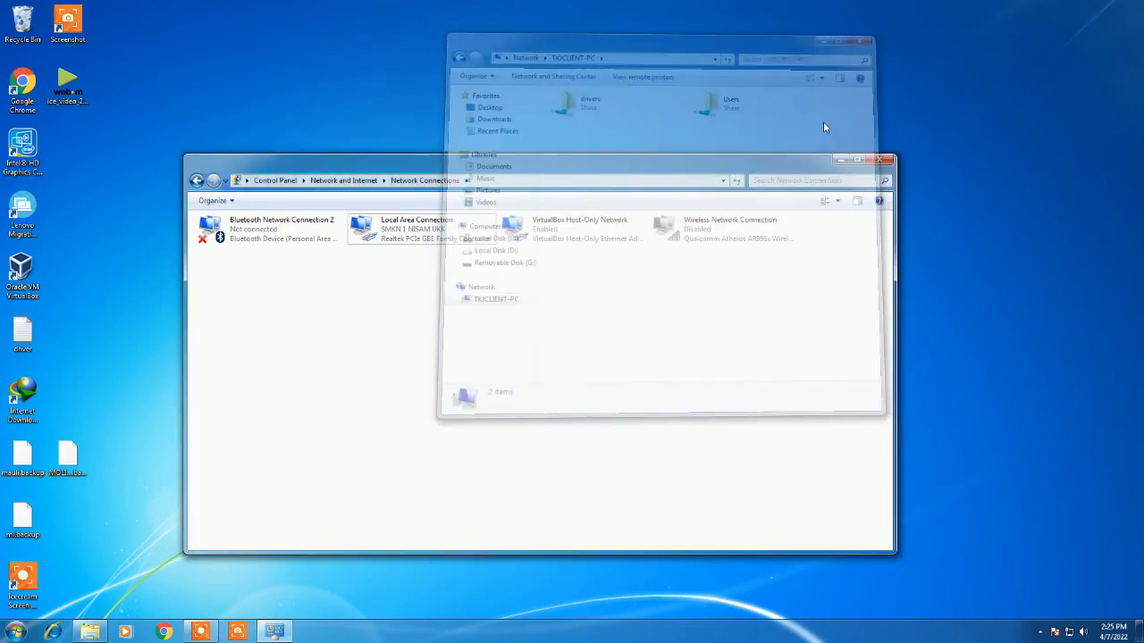
Check the IPv4 properties of the Wireless Network Connection and close its dialogs without changes
{"action": "right_click", "coordinate": [686, 243]}
{"action": "left_click", "coordinate": [709, 342]}
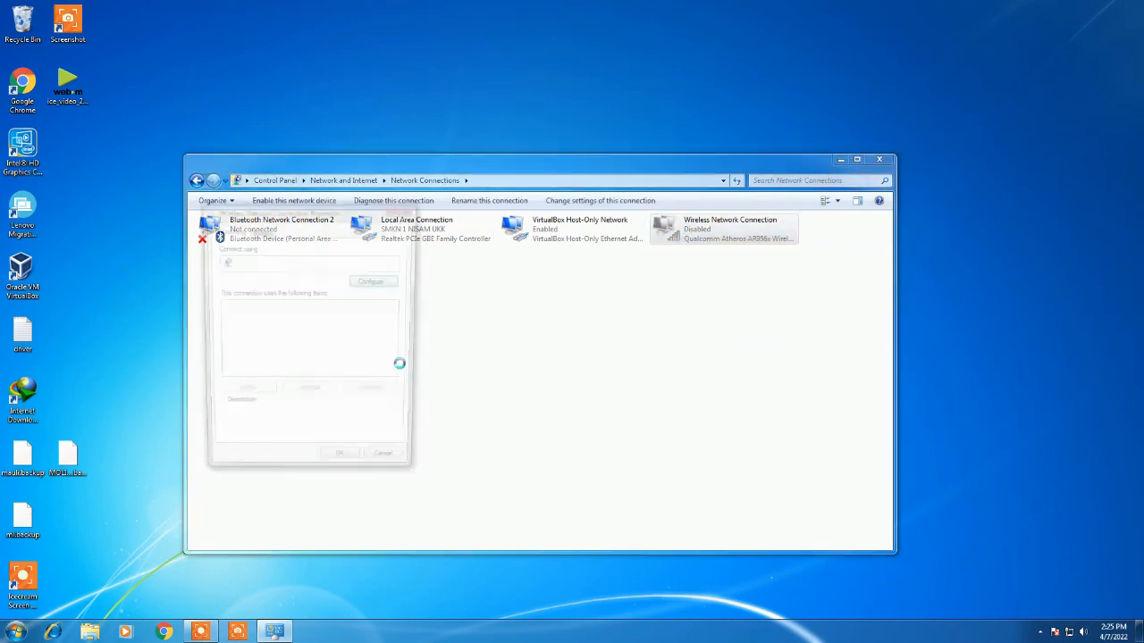
{"action": "double_click", "coordinate": [317, 360]}
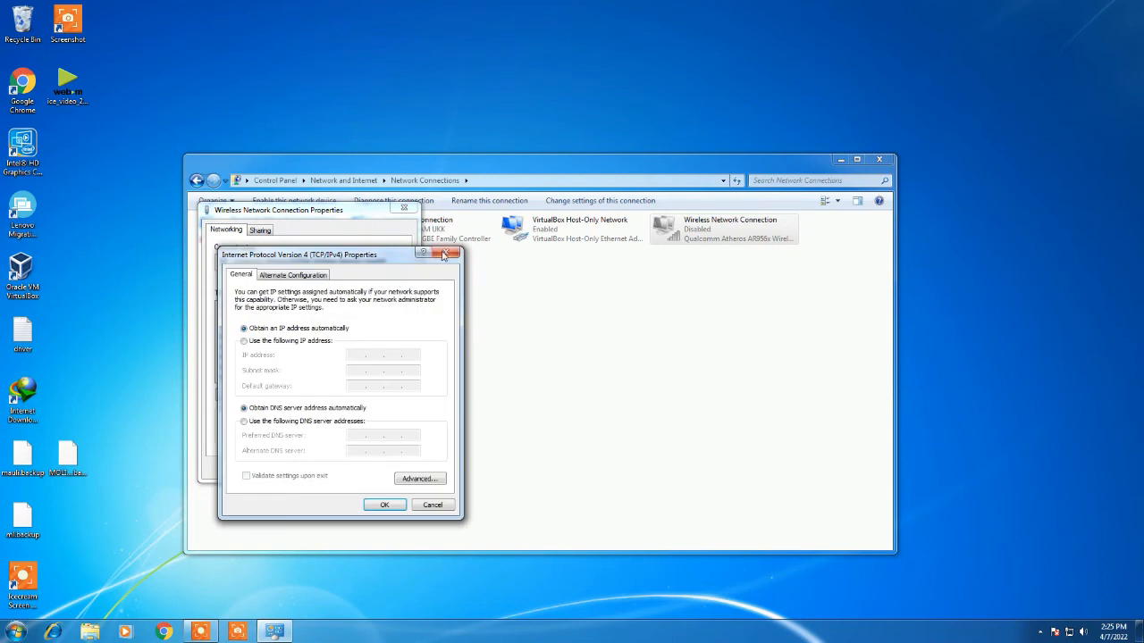
{"action": "left_click", "coordinate": [444, 254]}
{"action": "left_click", "coordinate": [404, 208]}
Disable Bluetooth Network Connection 2 and close the Network Connections window
{"action": "right_click", "coordinate": [261, 221]}
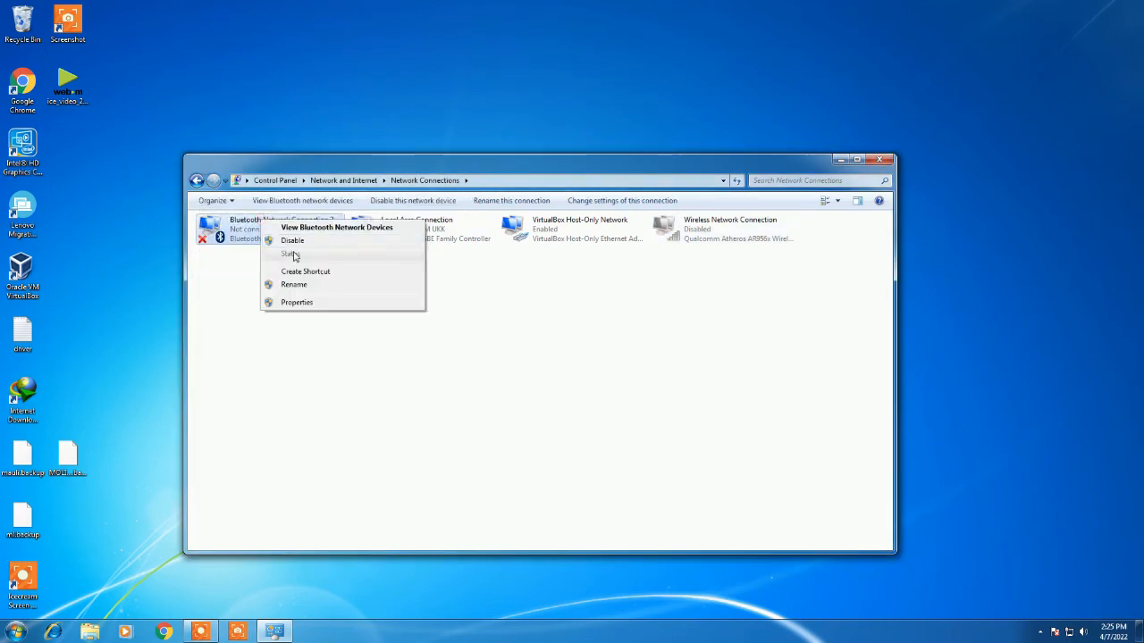
{"action": "left_click", "coordinate": [291, 241]}
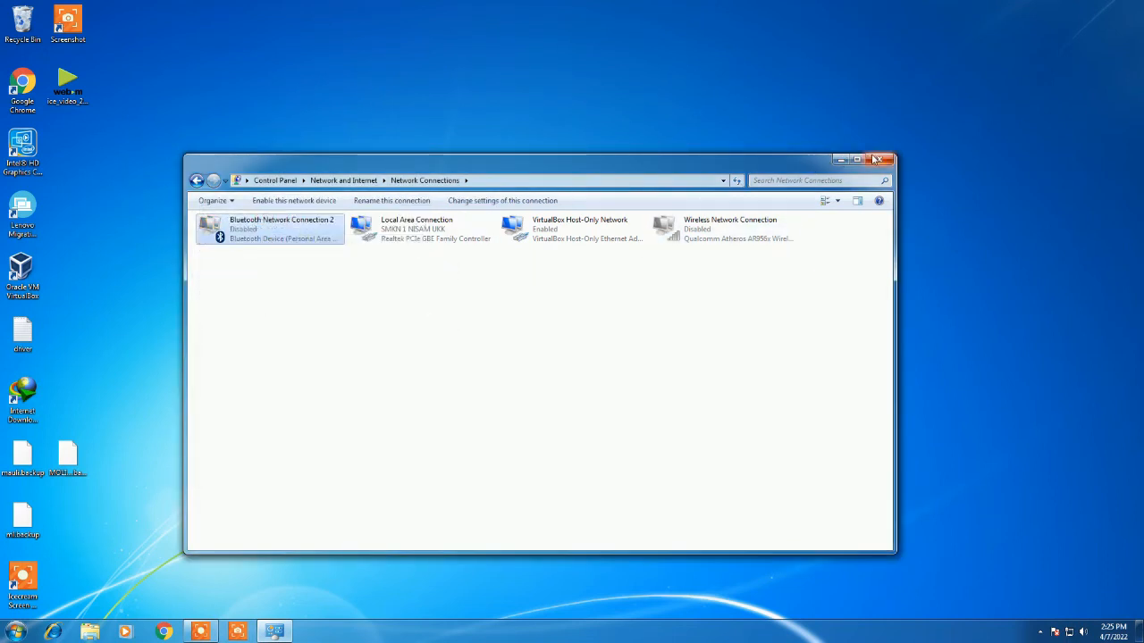
{"action": "left_click", "coordinate": [873, 156]}
Review the advanced sharing settings for the Public and Home or Work profiles, leaving them without saving changes
{"action": "right_click", "coordinate": [1070, 629]}
{"action": "left_click", "coordinate": [1069, 623]}
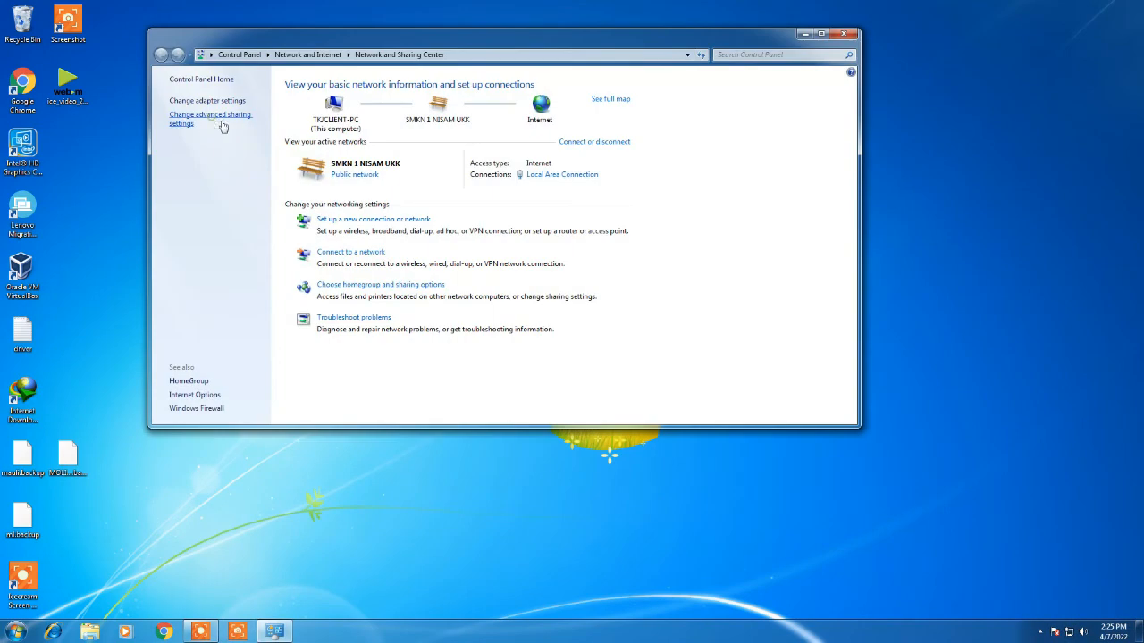
{"action": "left_click", "coordinate": [219, 118]}
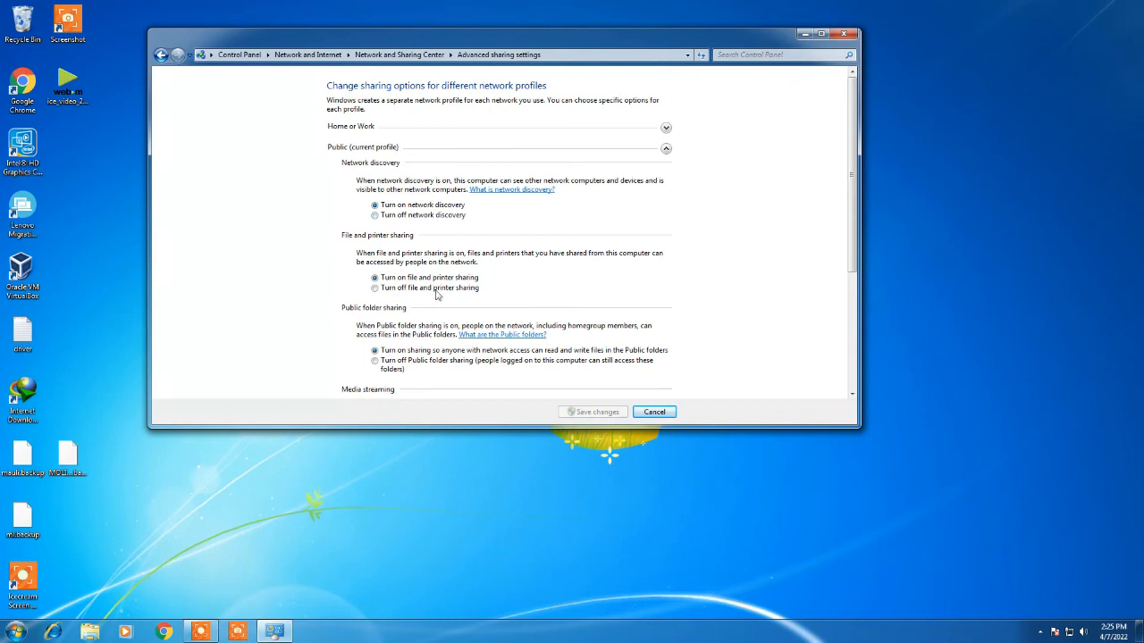
{"action": "left_click_drag", "start_coordinate": [848, 231], "coordinate": [855, 404]}
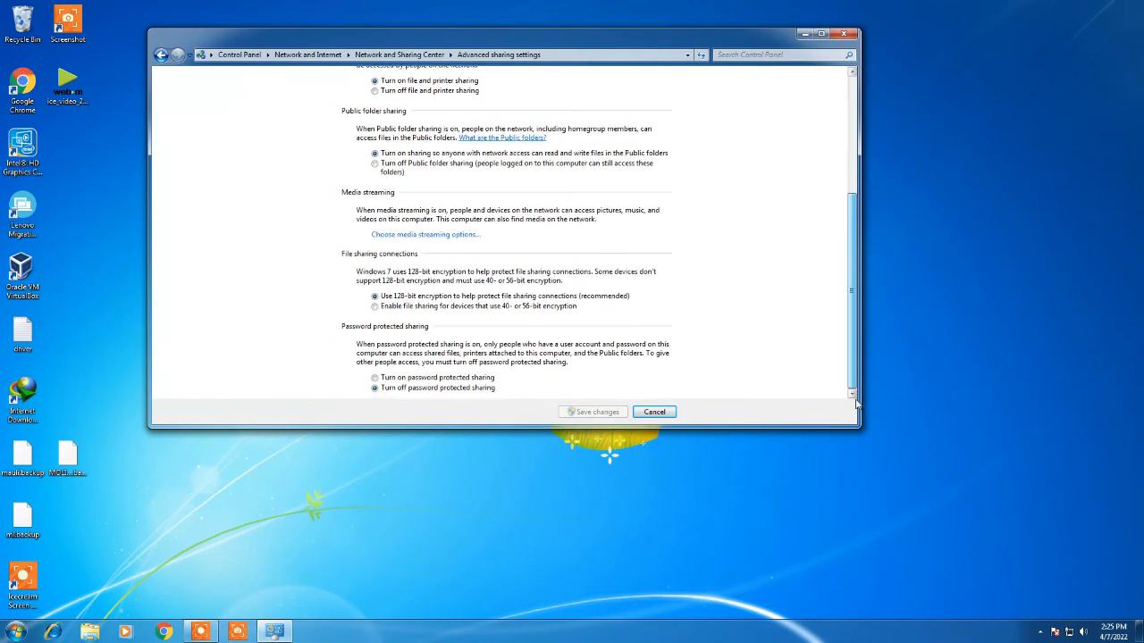
{"action": "left_click_drag", "start_coordinate": [848, 305], "coordinate": [854, 179]}
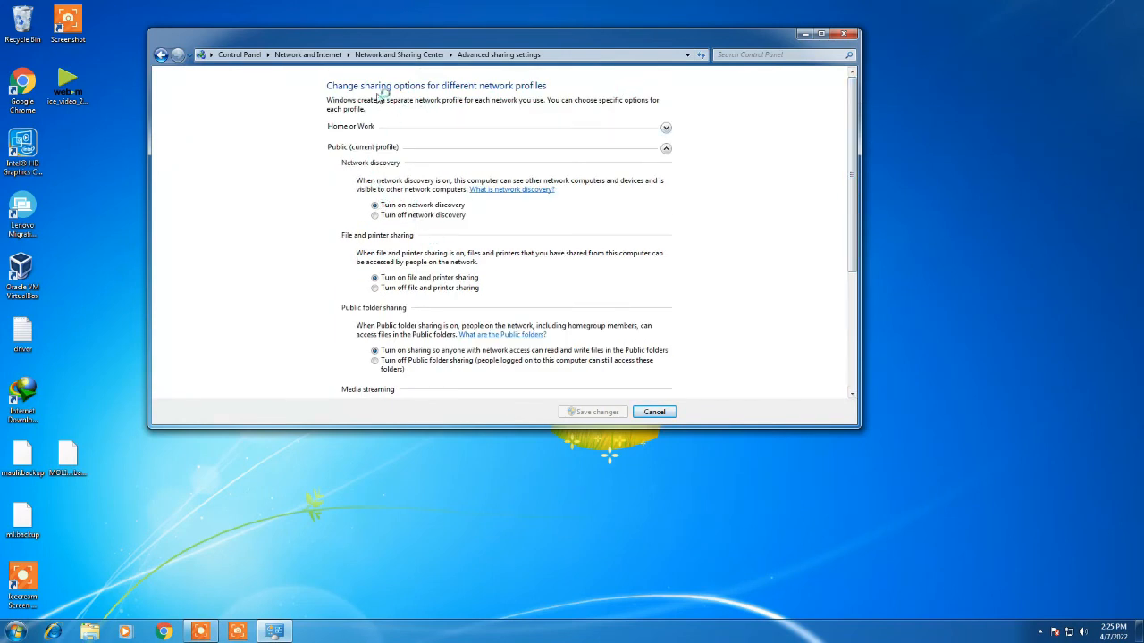
{"action": "left_click", "coordinate": [429, 127]}
{"action": "scroll", "coordinate": [433, 268], "scroll_direction": "down", "scroll_amount": 5}
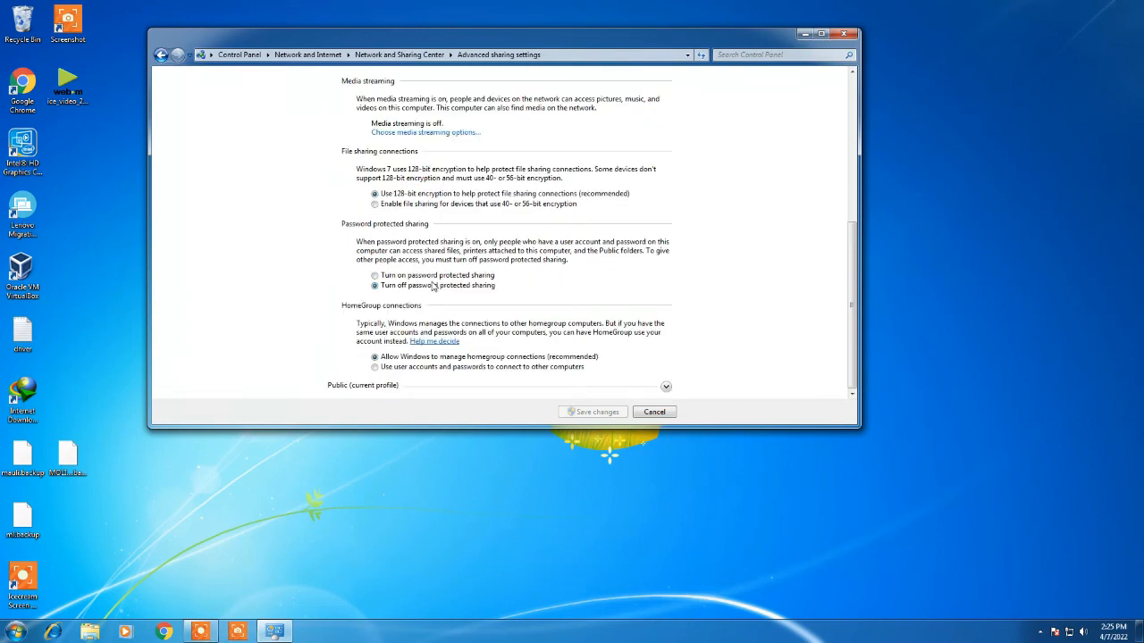
{"action": "scroll", "coordinate": [432, 286], "scroll_direction": "up", "scroll_amount": 5}
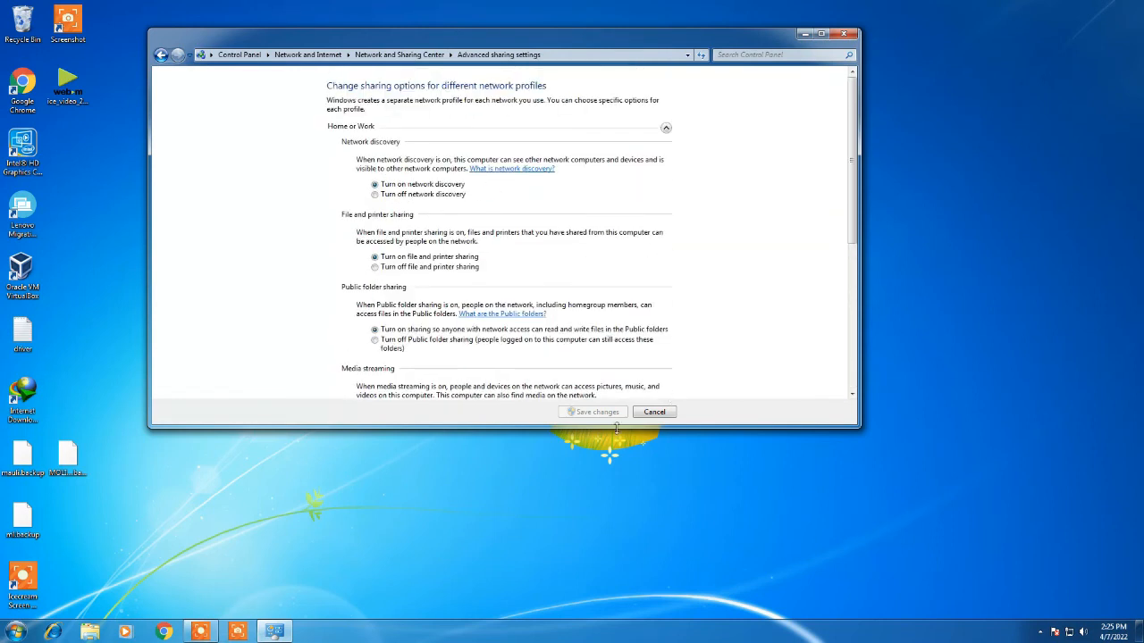
{"action": "left_click", "coordinate": [651, 413]}
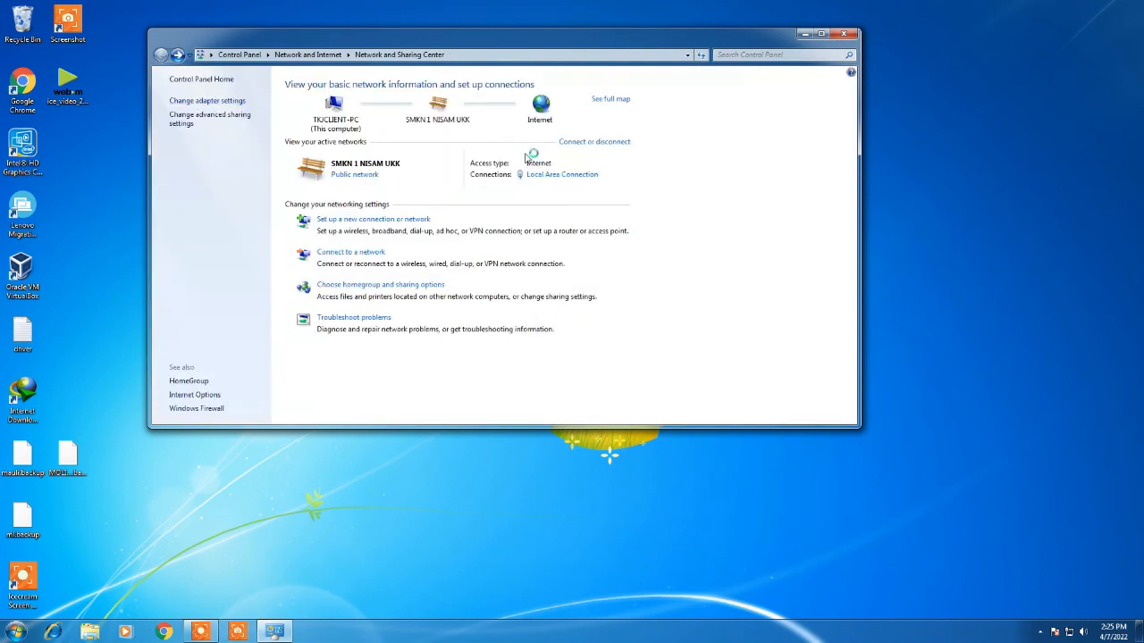
View the Local Area Connection's network details from its status in Network Connections, and close both dialogs
{"action": "left_click", "coordinate": [198, 103]}
{"action": "right_click", "coordinate": [367, 102]}
{"action": "left_click", "coordinate": [420, 125]}
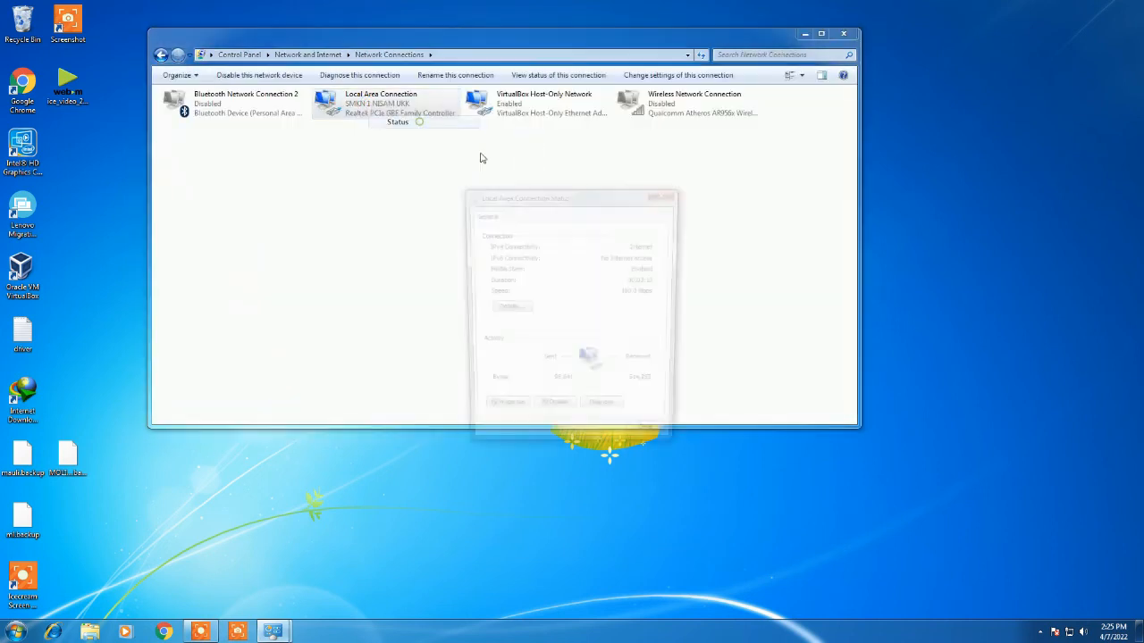
{"action": "left_click", "coordinate": [500, 308]}
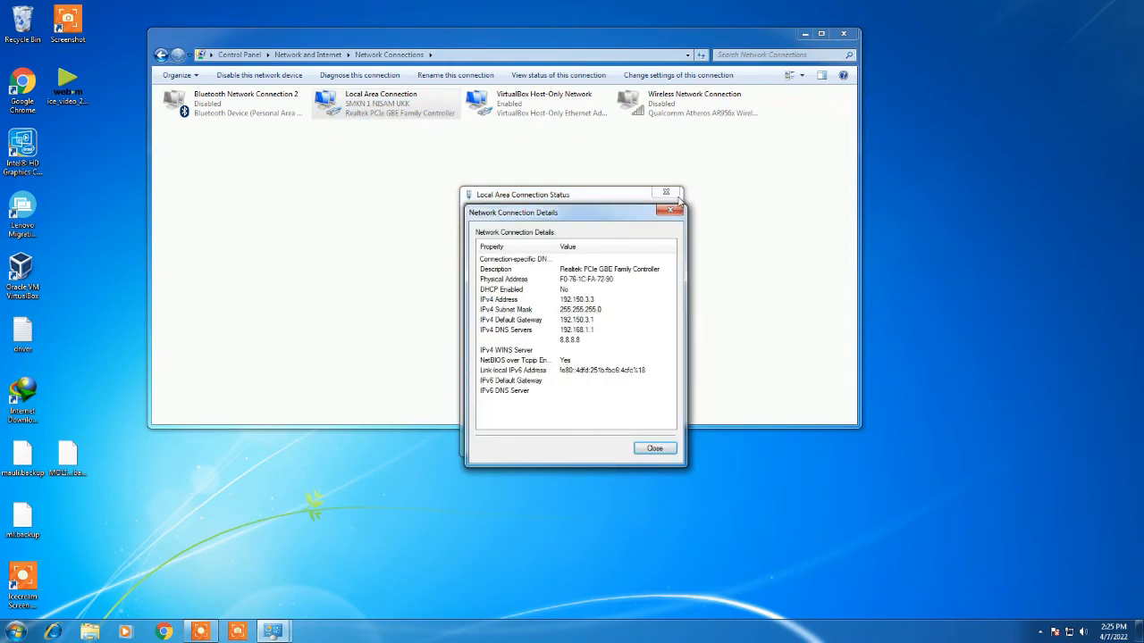
{"action": "left_click", "coordinate": [670, 215]}
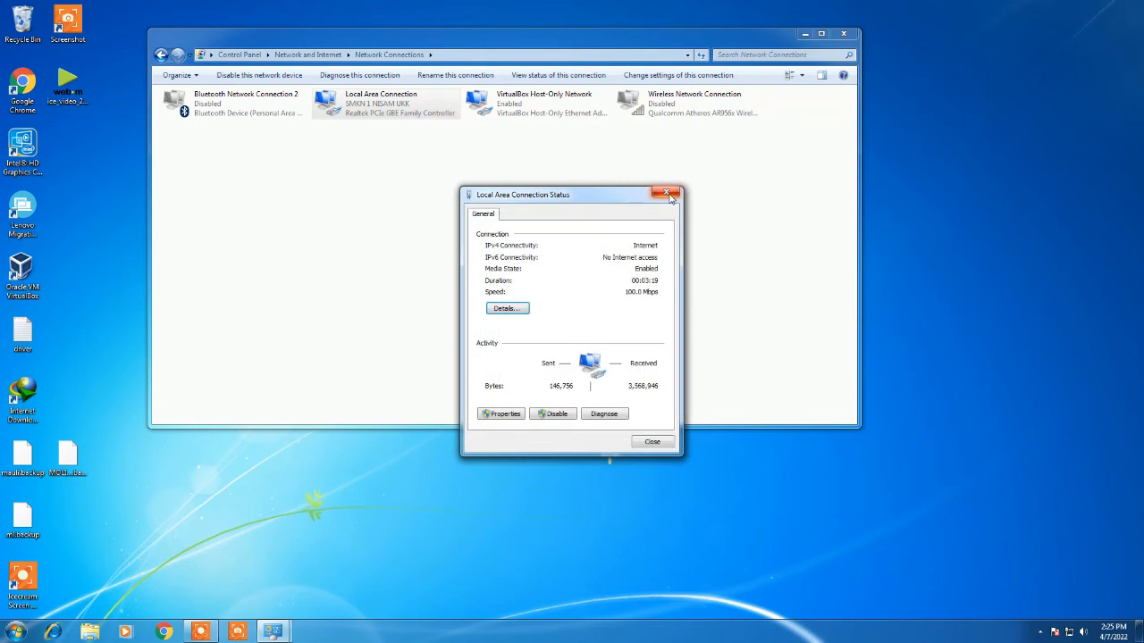
{"action": "left_click", "coordinate": [670, 195]}
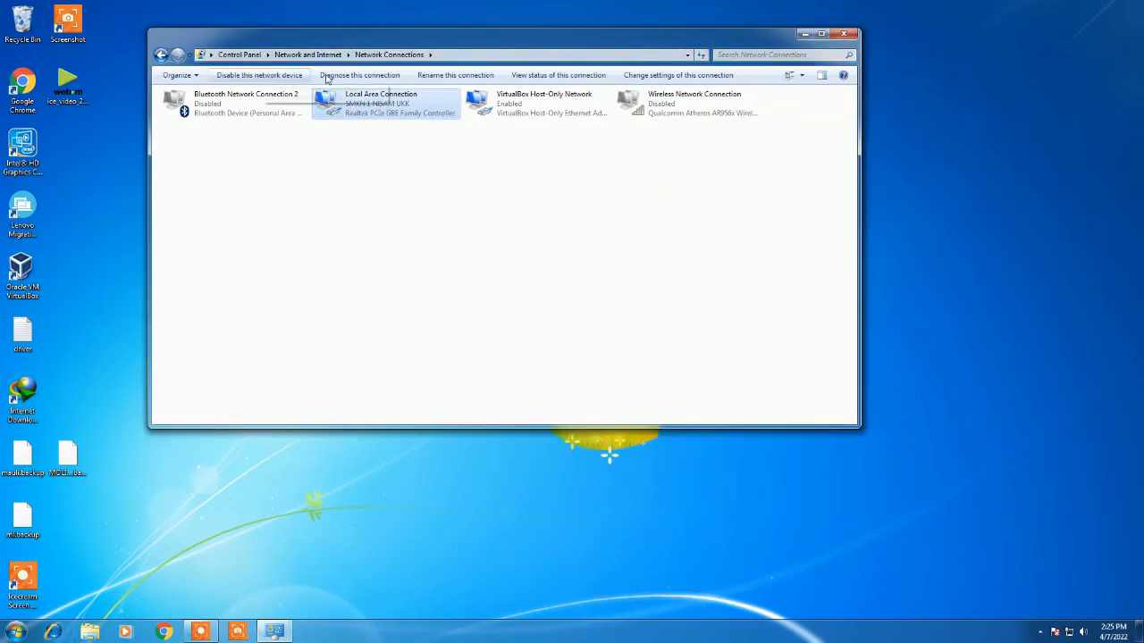
Restart the Local Area Connection adapter by disabling and re-enabling it
{"action": "right_click", "coordinate": [375, 100]}
{"action": "left_click", "coordinate": [561, 248]}
{"action": "left_click", "coordinate": [1084, 240]}
{"action": "right_click", "coordinate": [1084, 239]}
{"action": "left_click", "coordinate": [562, 242]}
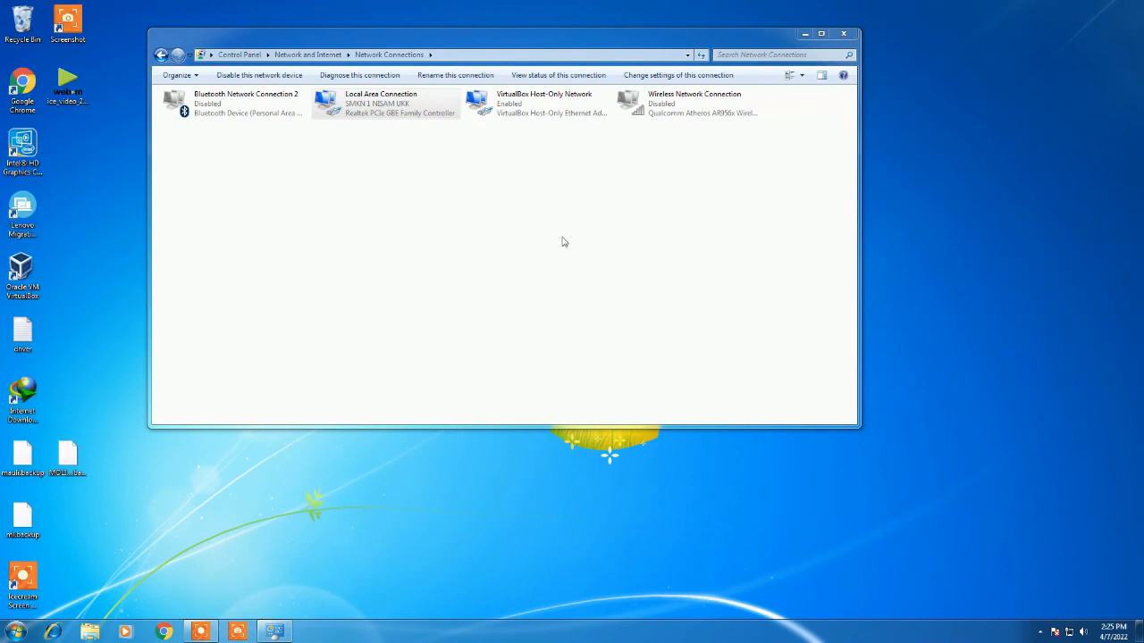
{"action": "right_click", "coordinate": [361, 104]}
{"action": "left_click", "coordinate": [386, 106]}
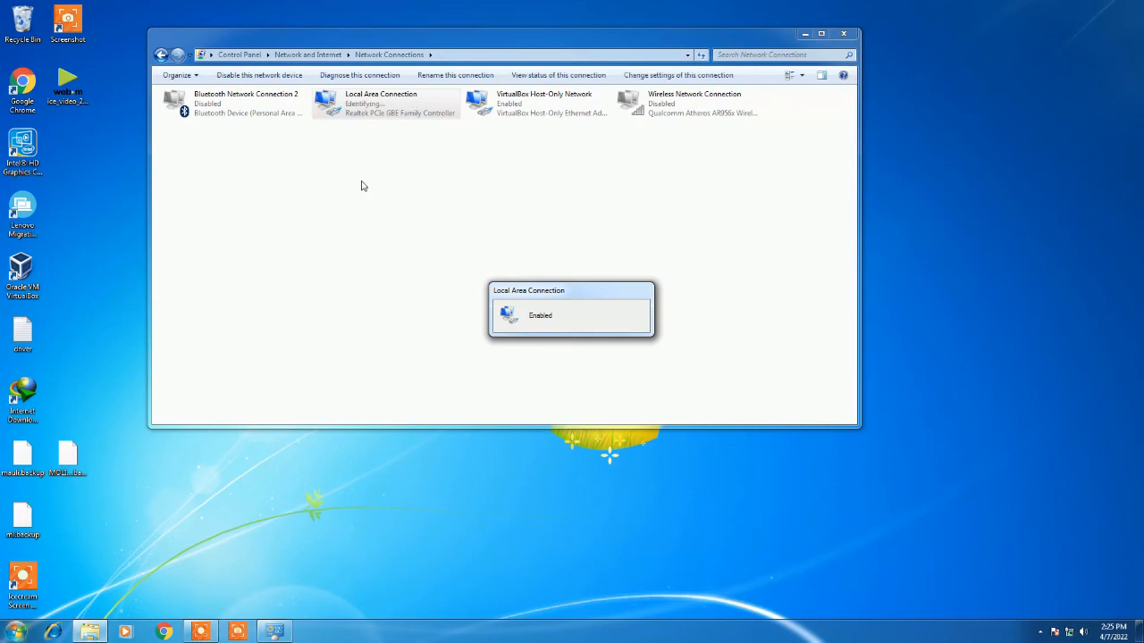
Open the network share at \\192.150.3.5 from the Network Connections window's address
{"action": "left_click", "coordinate": [466, 54]}
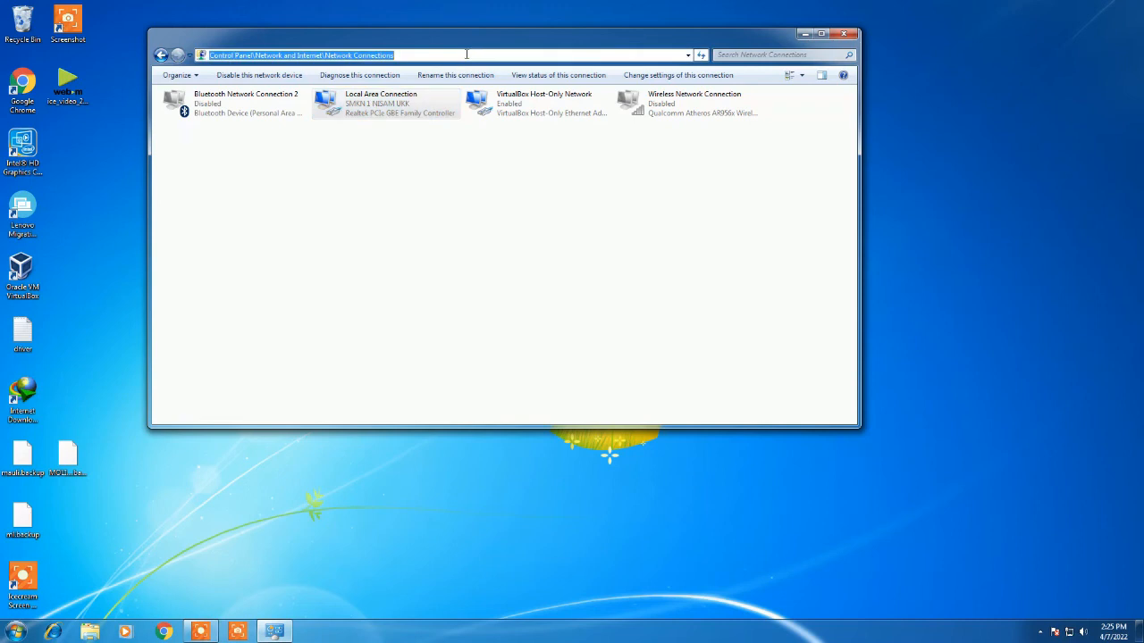
{"action": "type", "text": "\\\\192"}
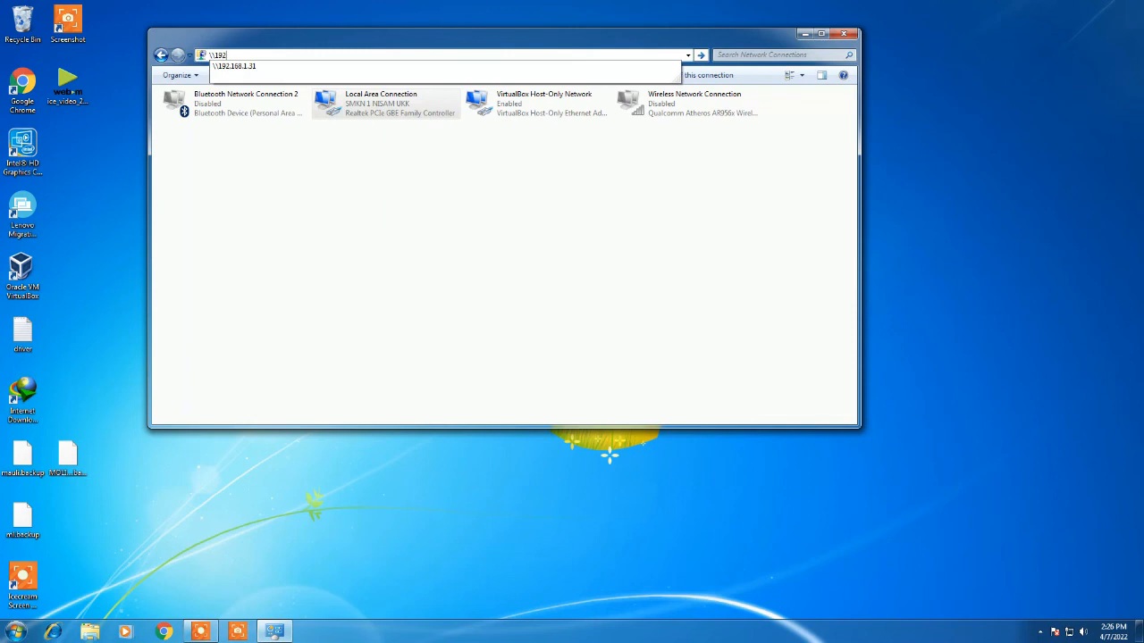
{"action": "type", "text": ".150.3.5"}
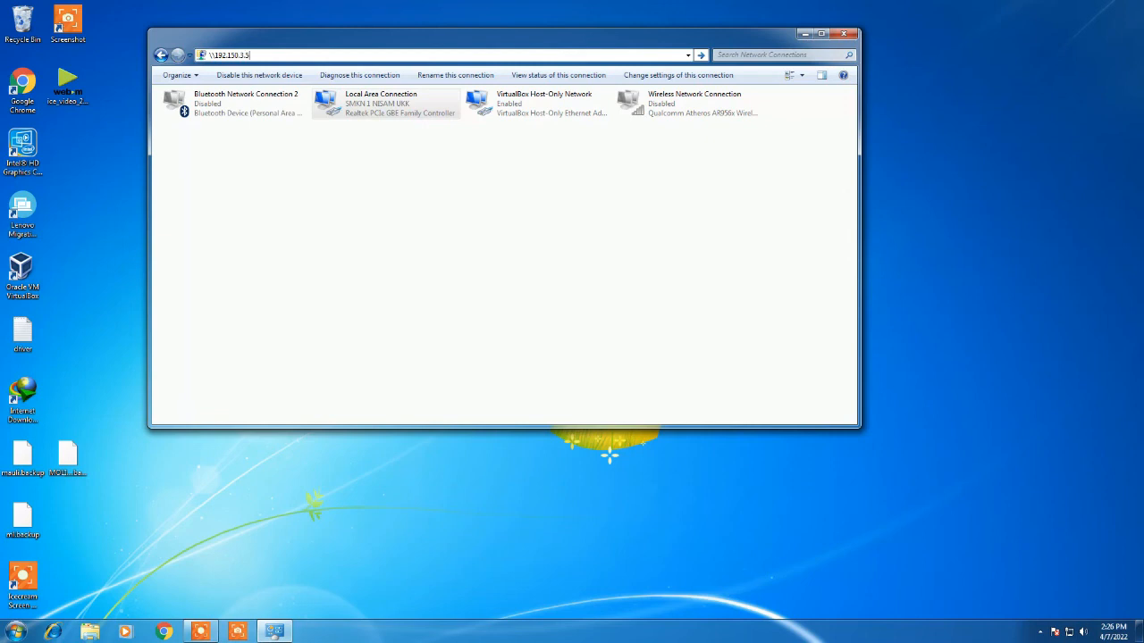
{"action": "key", "text": "Return"}
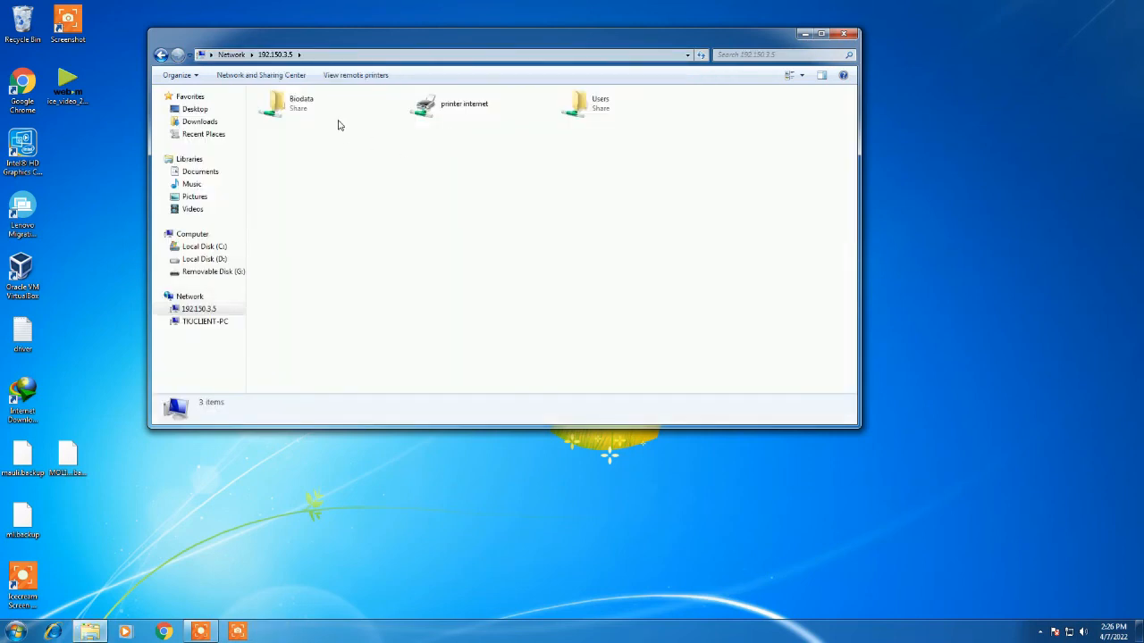
Try to open the shared Biodata folder and the shared printer internet on 192.150.3.5, cancelling the printer connection
{"action": "double_click", "coordinate": [284, 102]}
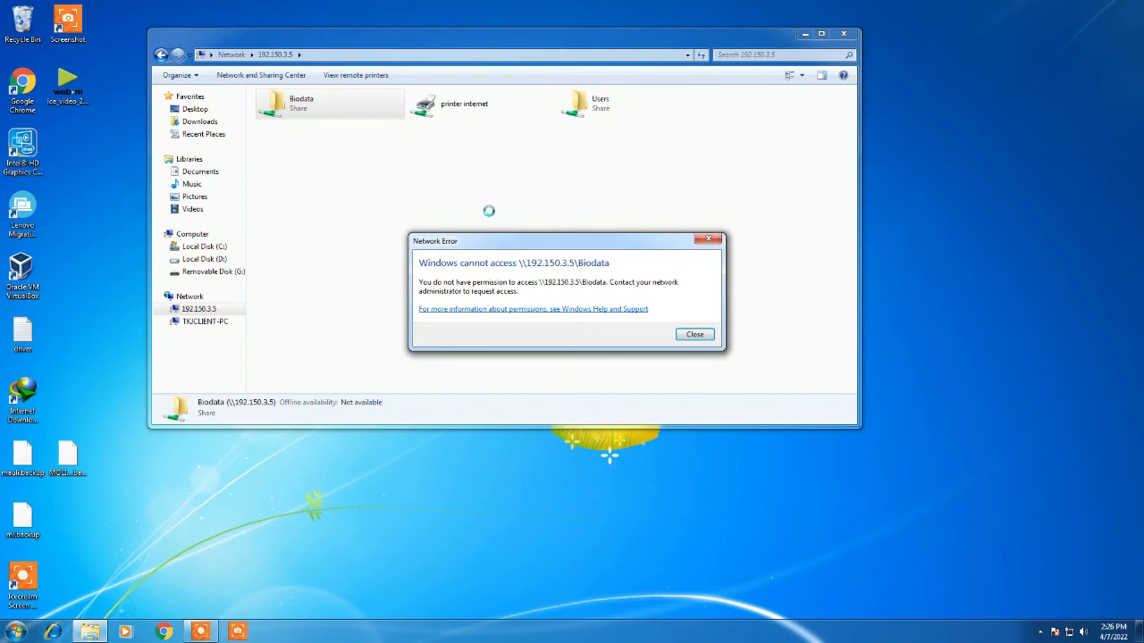
{"action": "left_click", "coordinate": [694, 334]}
{"action": "double_click", "coordinate": [451, 105]}
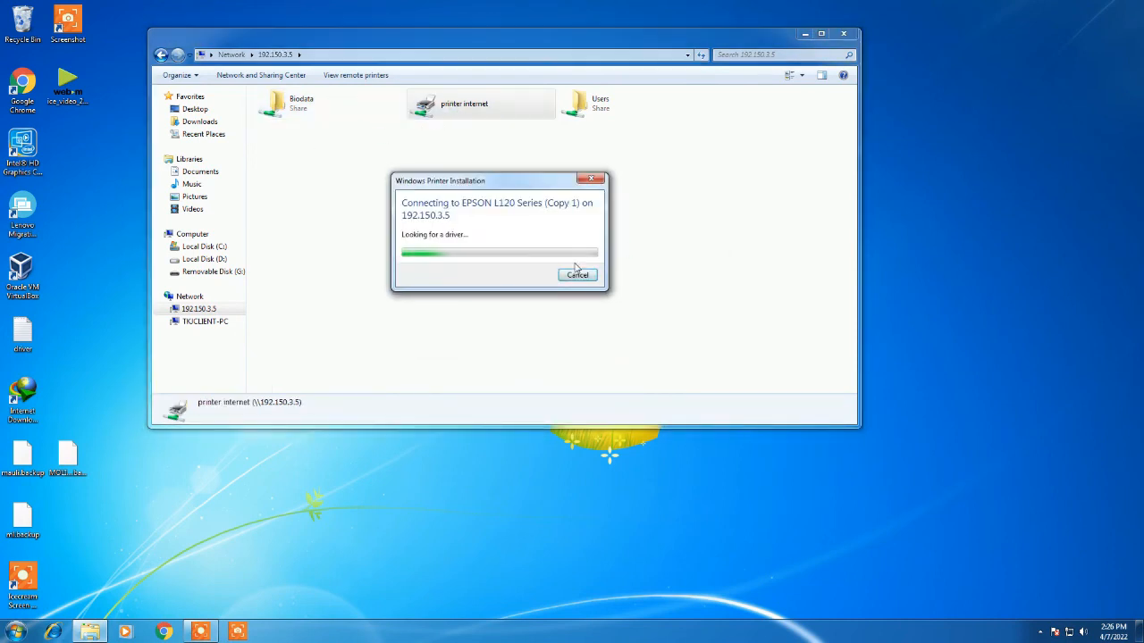
{"action": "left_click", "coordinate": [578, 274]}
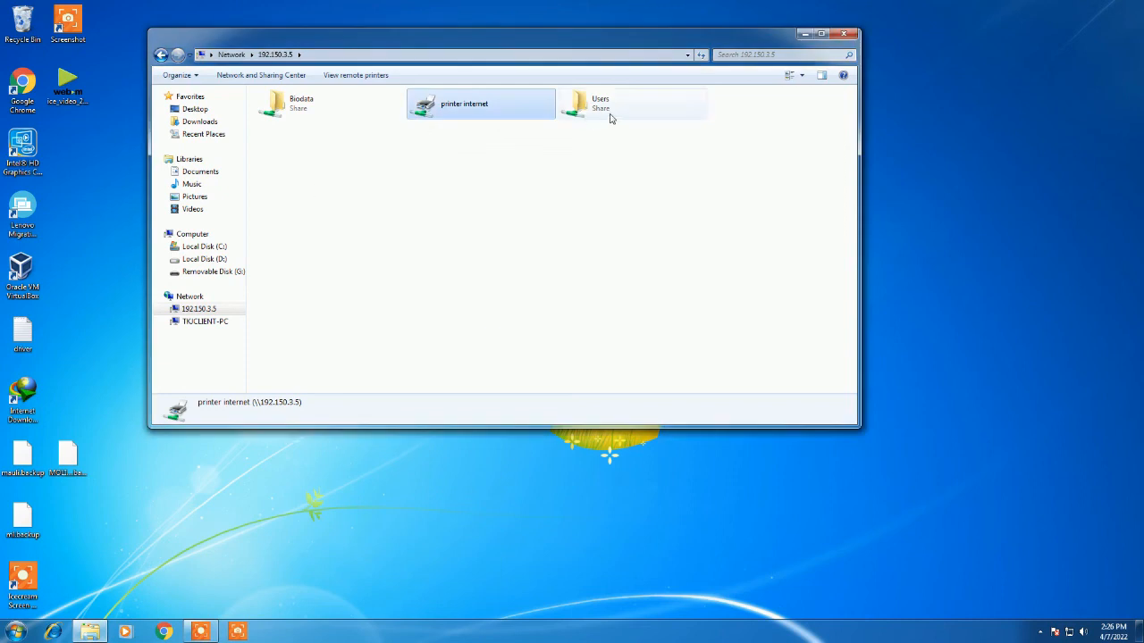
{"action": "double_click", "coordinate": [325, 112]}
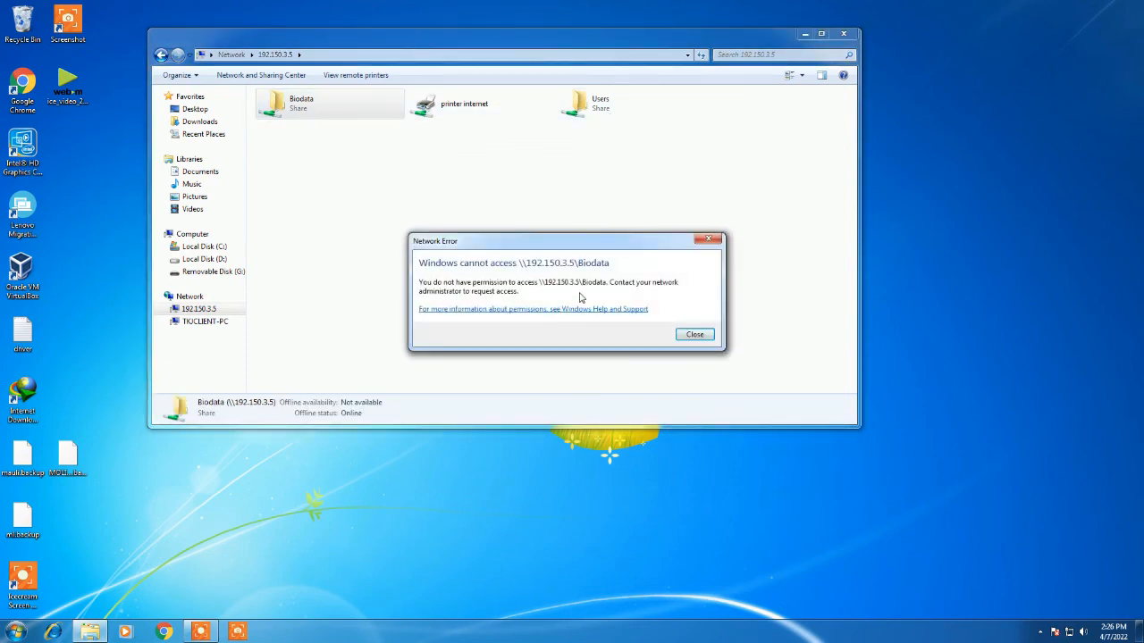
{"action": "left_click", "coordinate": [692, 333]}
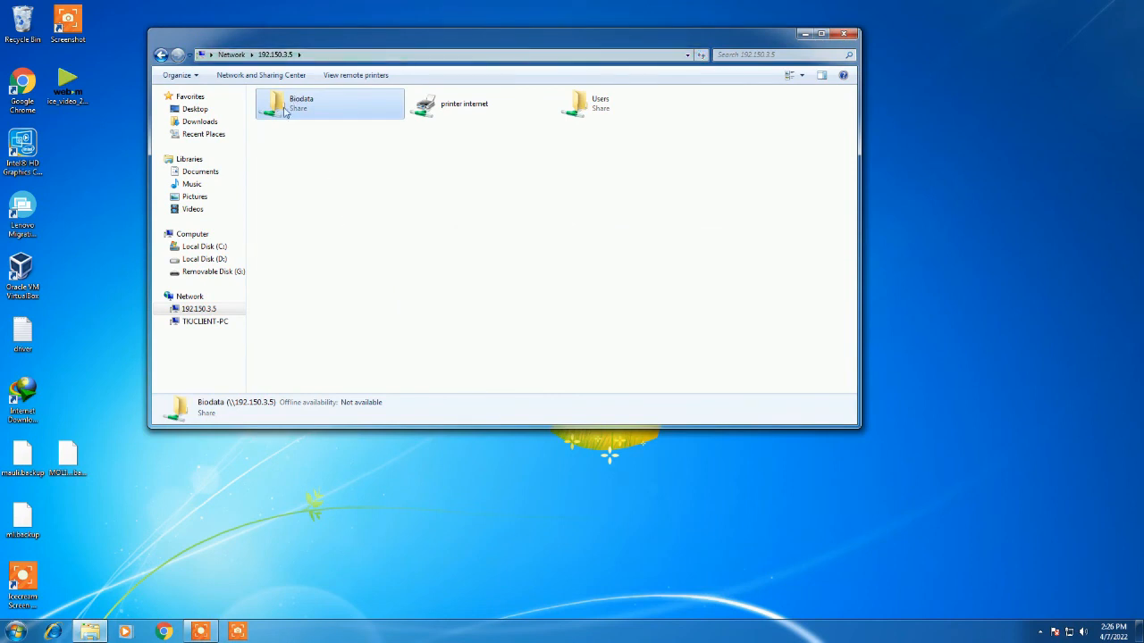
{"action": "left_click", "coordinate": [470, 114]}
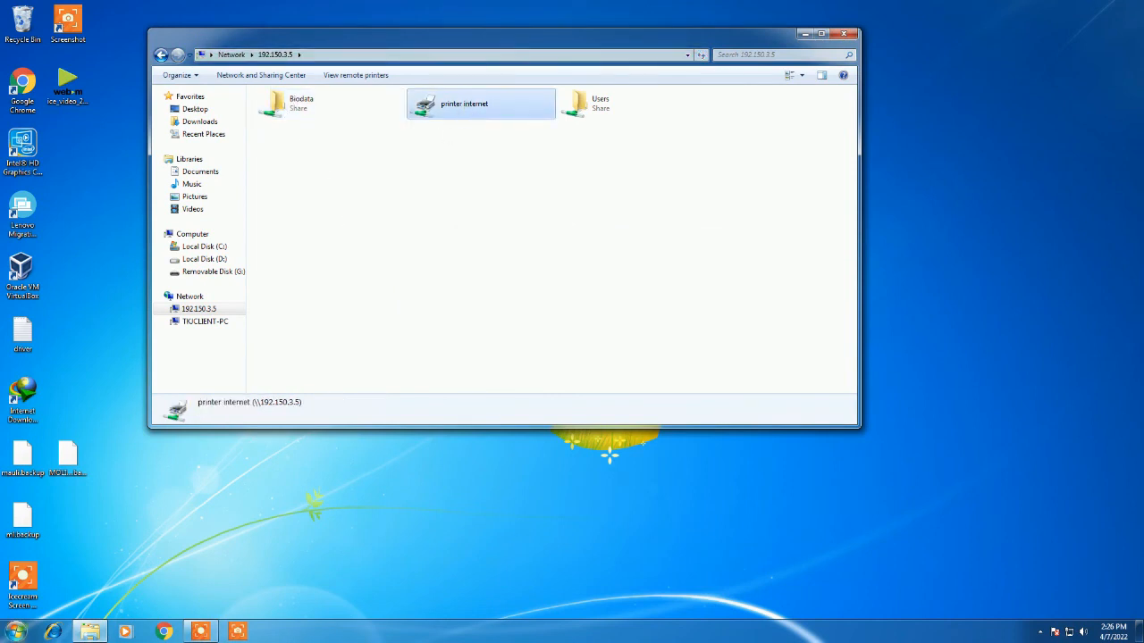
Search Windows for "printer" and open Devices and Printers
{"action": "left_click", "coordinate": [20, 632]}
{"action": "left_click", "coordinate": [41, 599]}
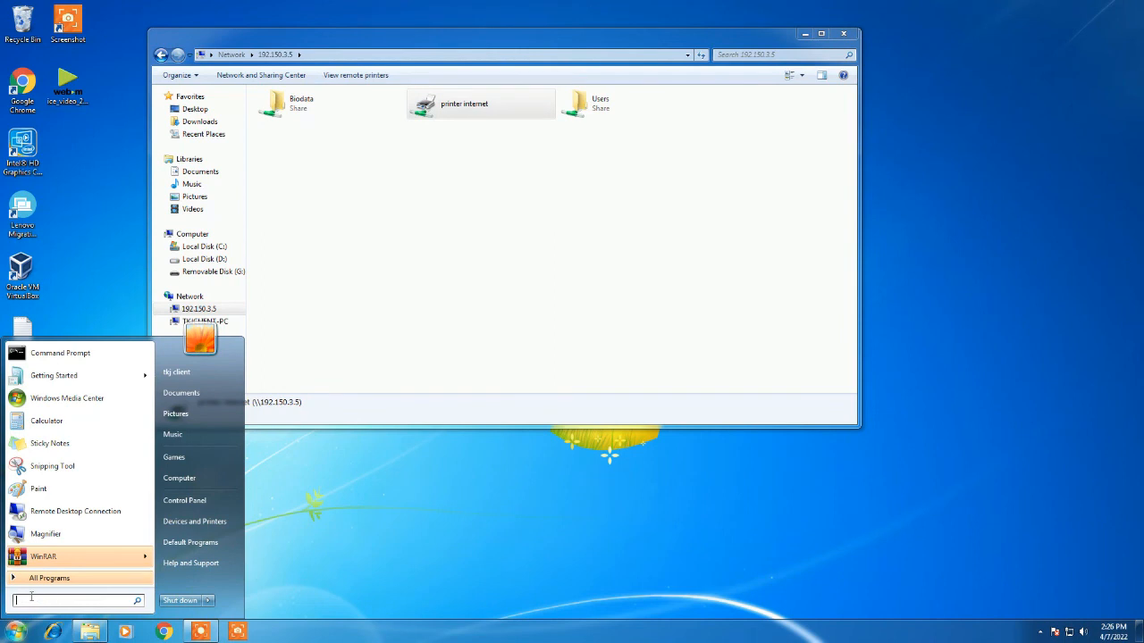
{"action": "type", "text": "printer"}
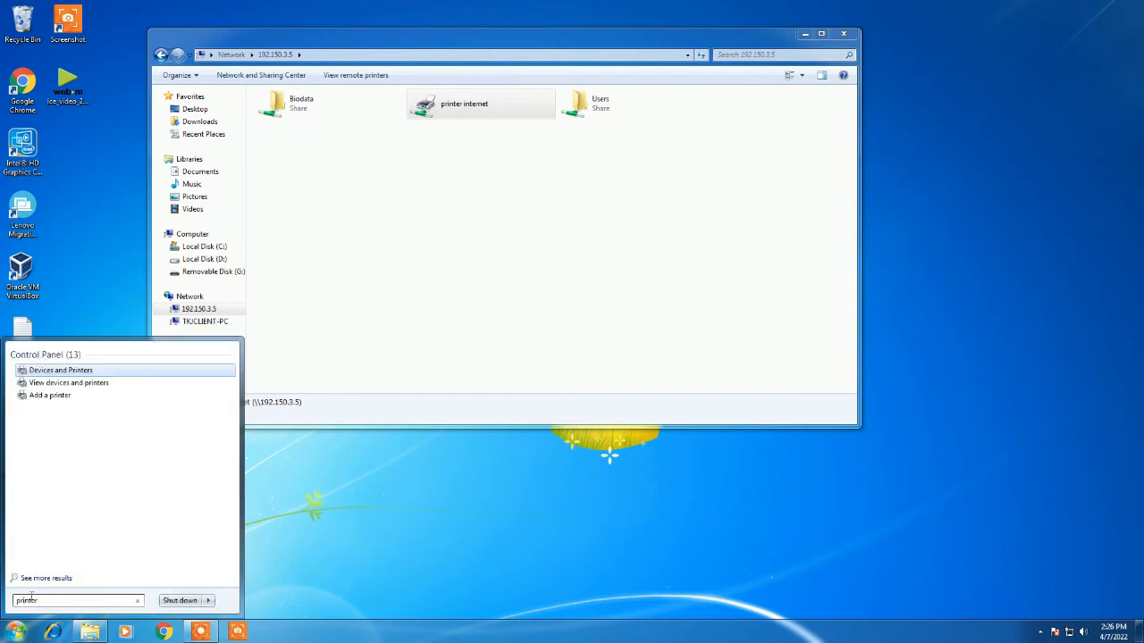
{"action": "left_click", "coordinate": [36, 372]}
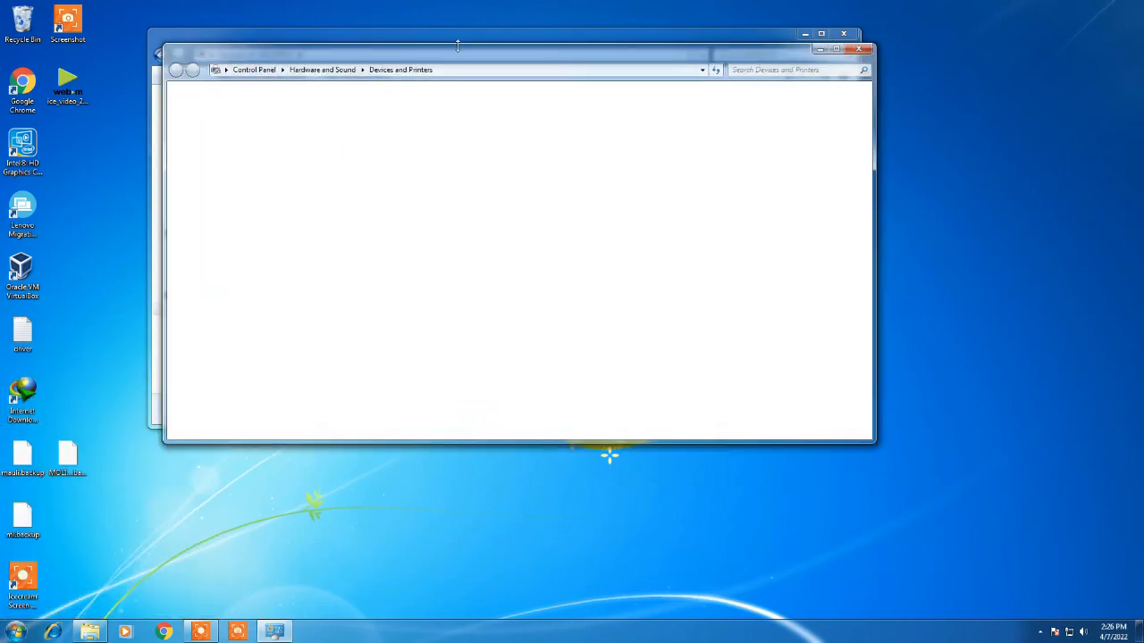
{"action": "left_click_drag", "start_coordinate": [458, 44], "coordinate": [458, 57]}
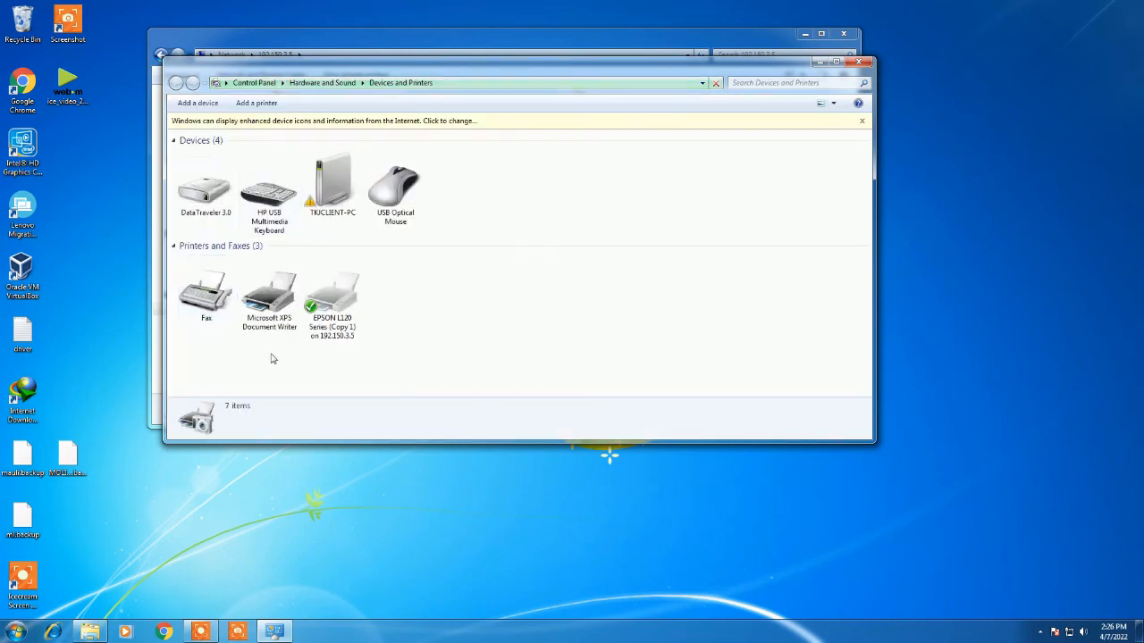
Remove the EPSON L120 Series (Copy 1) on 192.150.3.5 printer from the installed devices
{"action": "left_click", "coordinate": [345, 331]}
{"action": "right_click", "coordinate": [345, 331]}
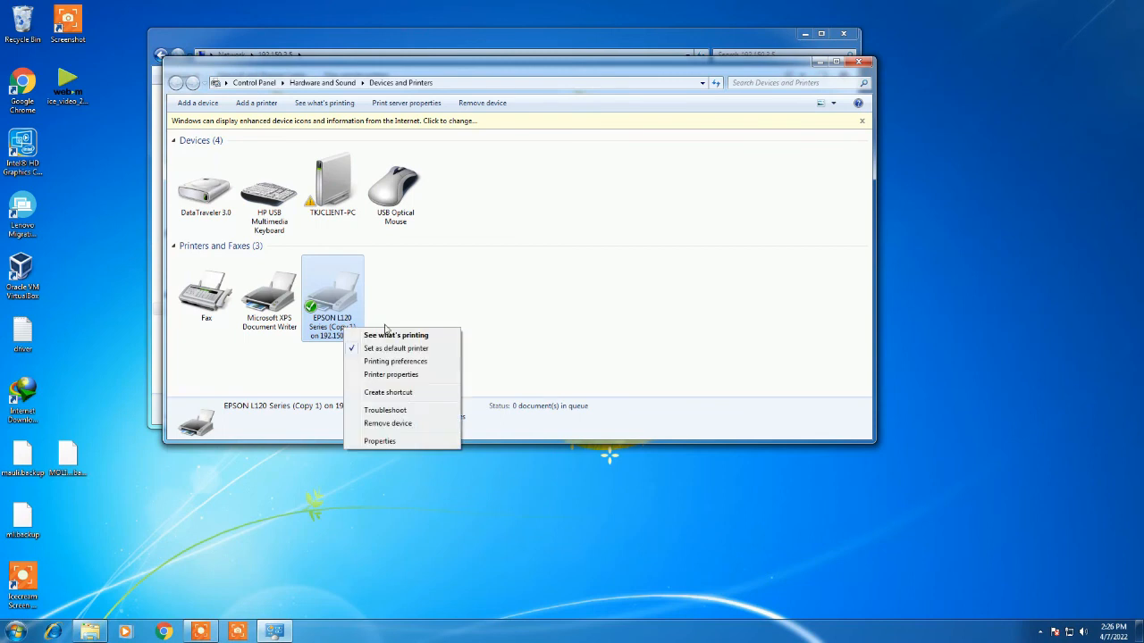
{"action": "left_click", "coordinate": [404, 424]}
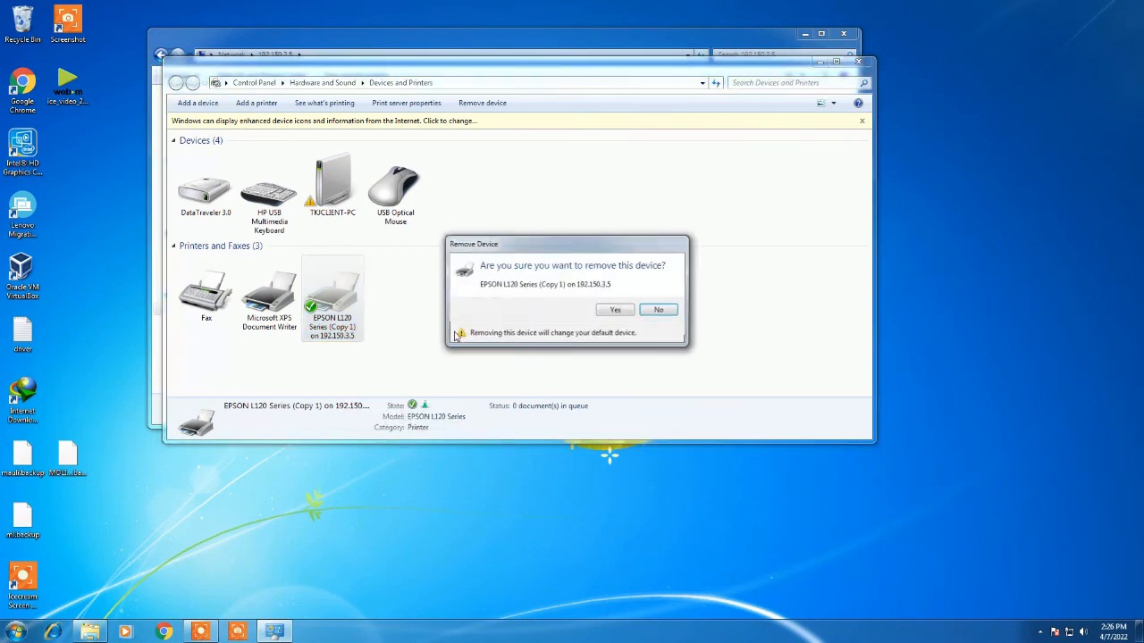
{"action": "left_click", "coordinate": [618, 311]}
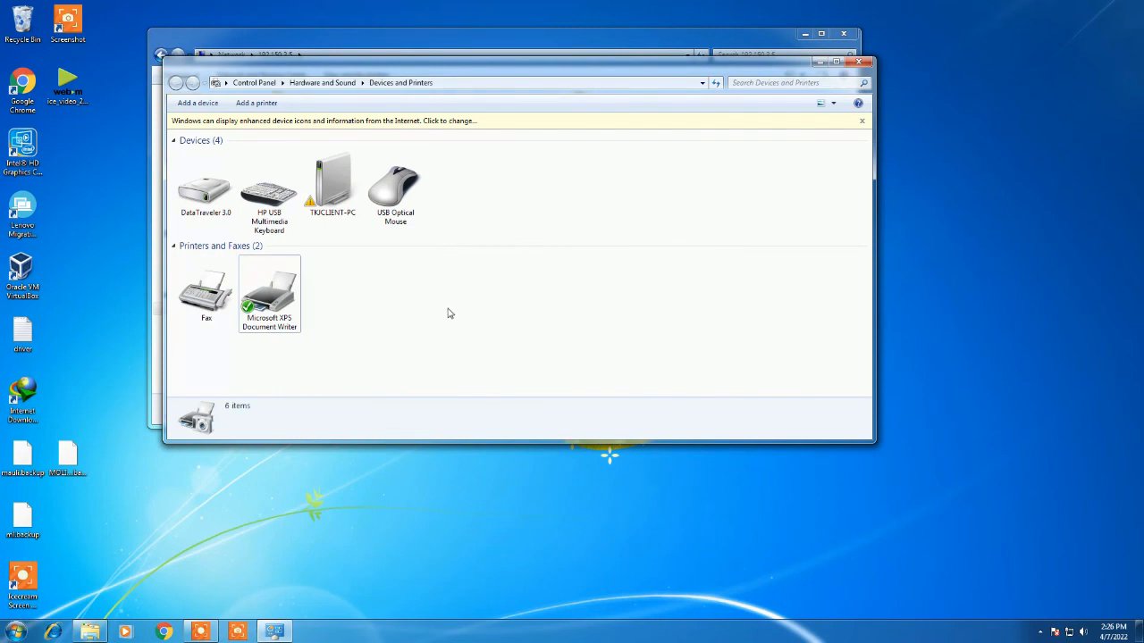
Refresh Devices and Printers and start adding a printer
{"action": "right_click", "coordinate": [447, 302]}
{"action": "left_click", "coordinate": [503, 360]}
{"action": "left_click", "coordinate": [264, 106]}
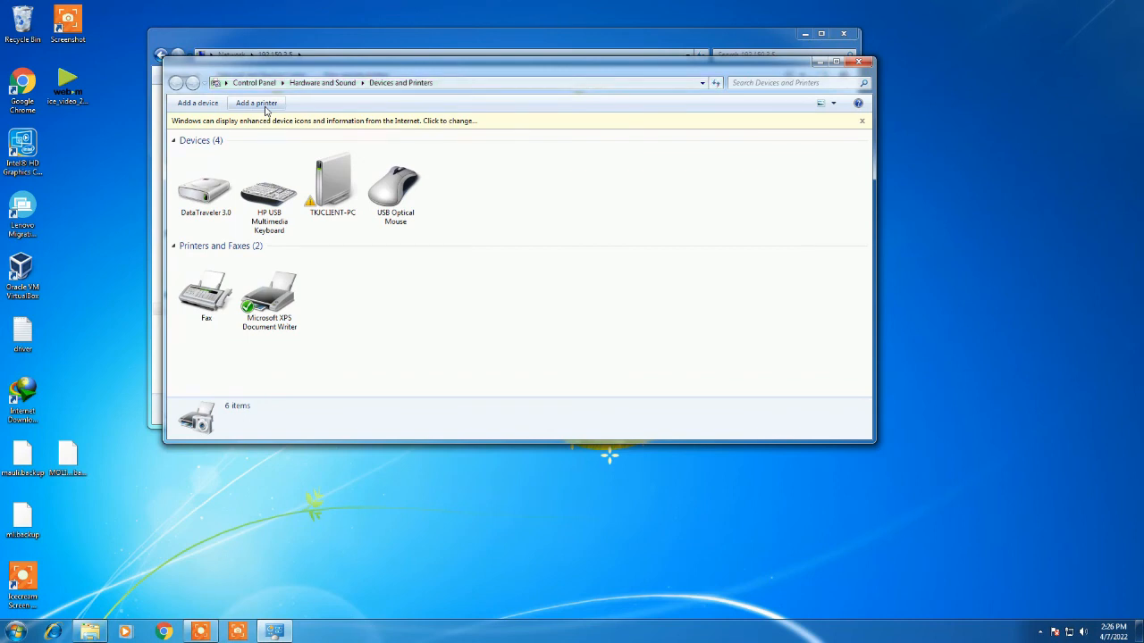
{"action": "left_click_drag", "start_coordinate": [302, 65], "coordinate": [553, 130]}
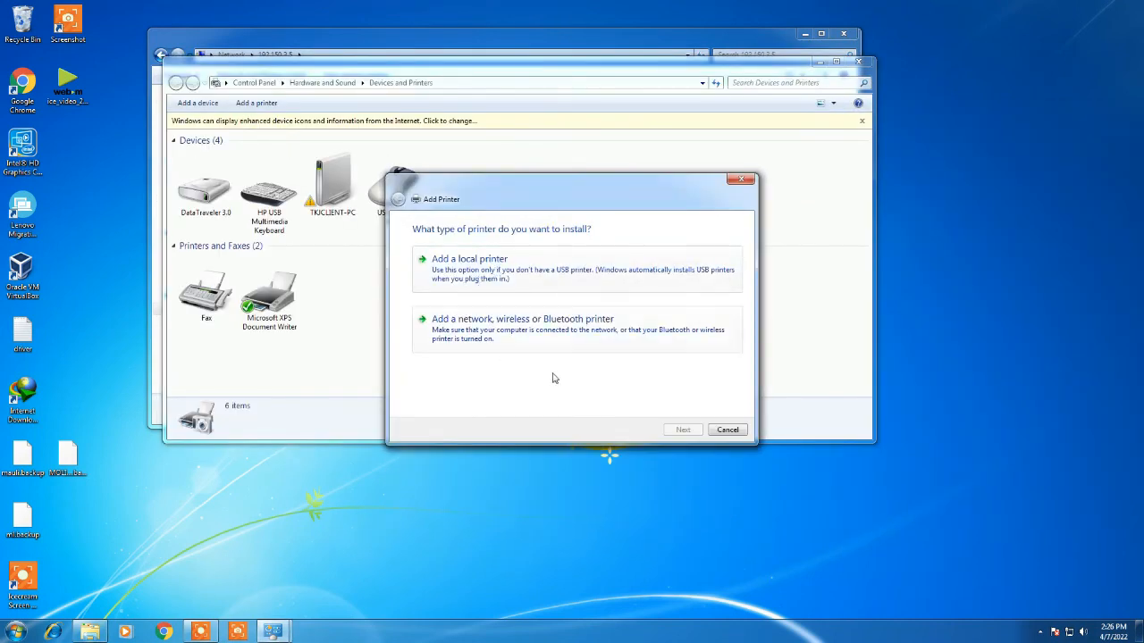
{"action": "left_click", "coordinate": [454, 279]}
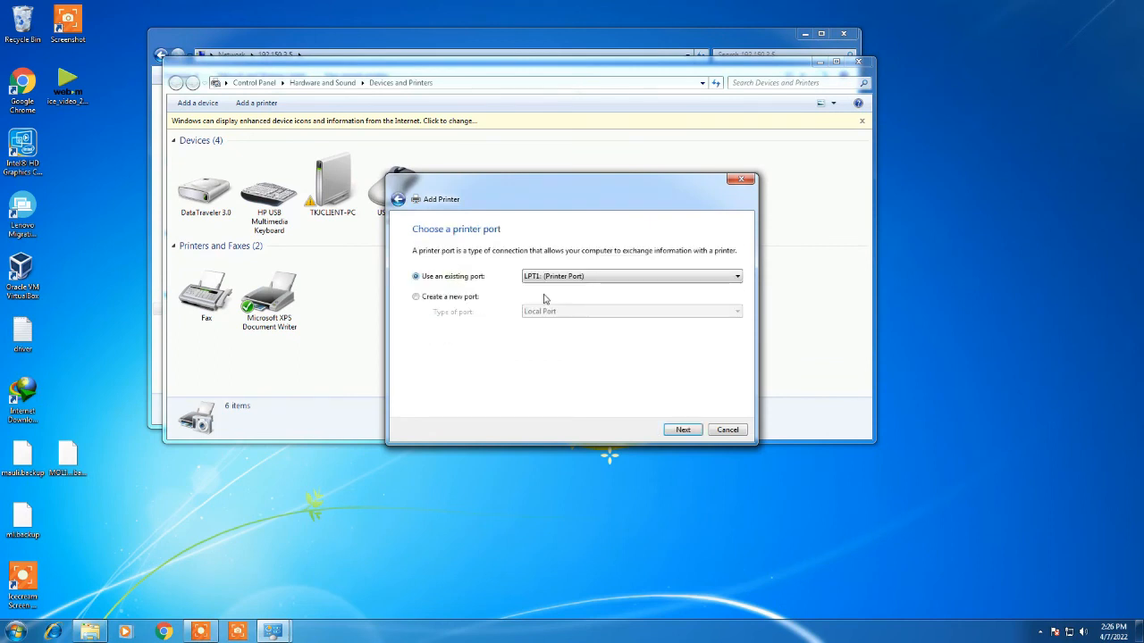
{"action": "left_click", "coordinate": [598, 276]}
{"action": "left_click", "coordinate": [590, 273]}
{"action": "left_click", "coordinate": [398, 200]}
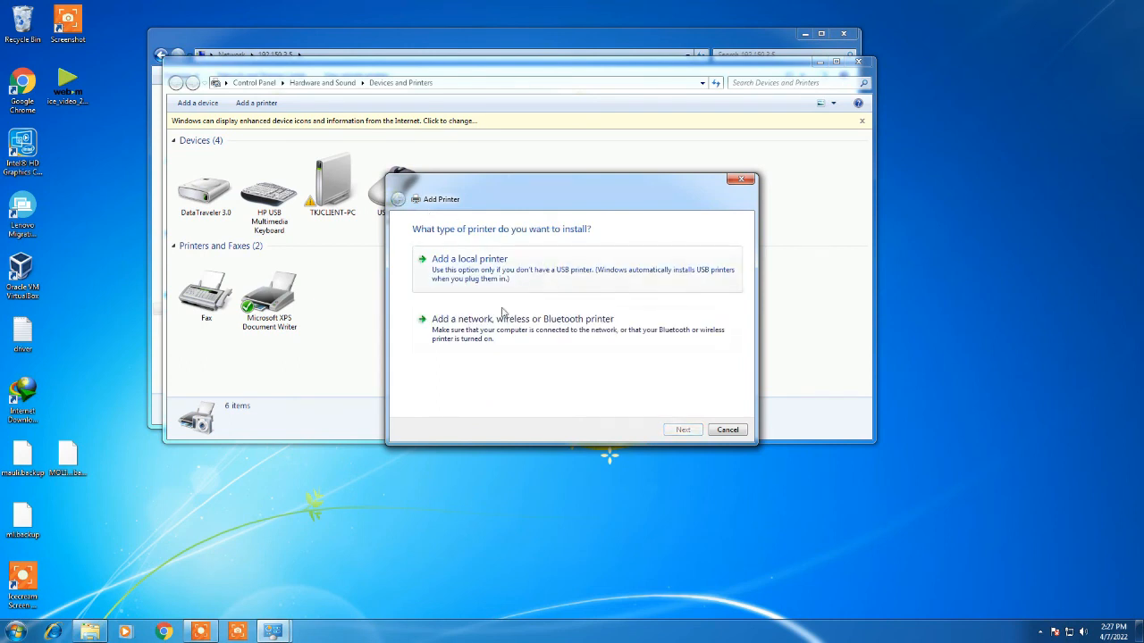
Choose to add a network printer that isn't listed and browse for a shared printer
{"action": "left_click", "coordinate": [483, 330]}
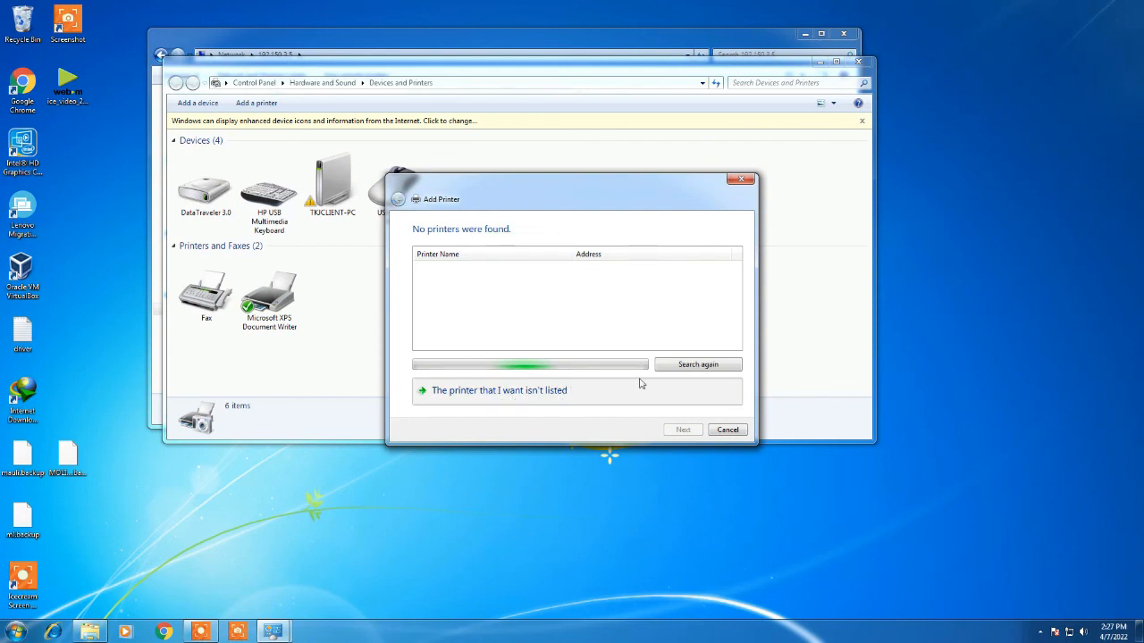
{"action": "left_click", "coordinate": [480, 393]}
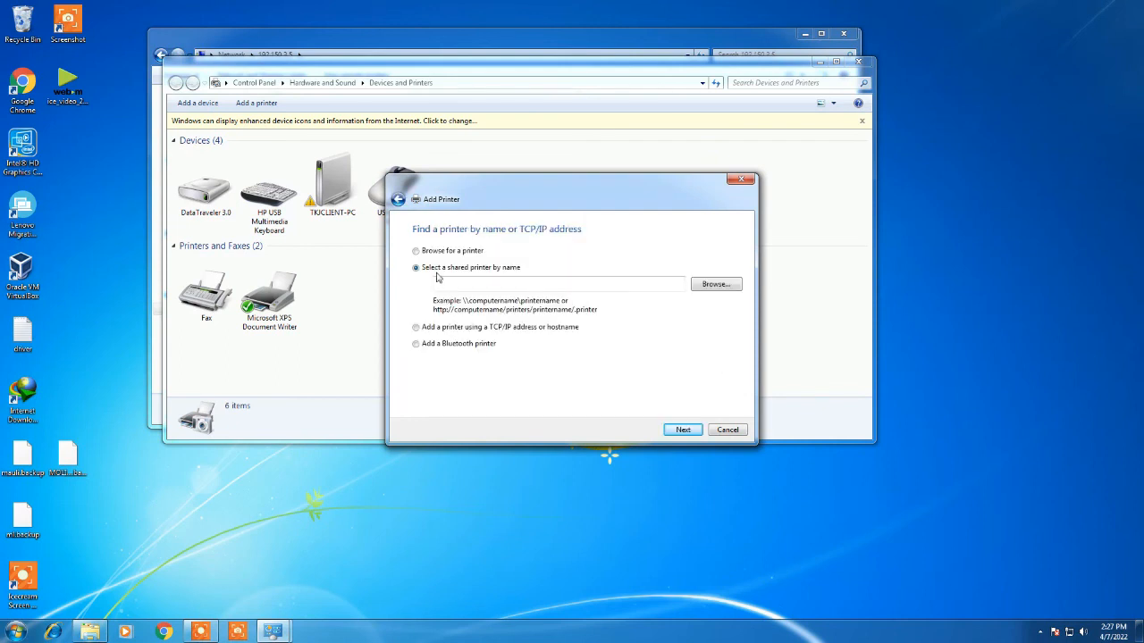
{"action": "left_click", "coordinate": [708, 284]}
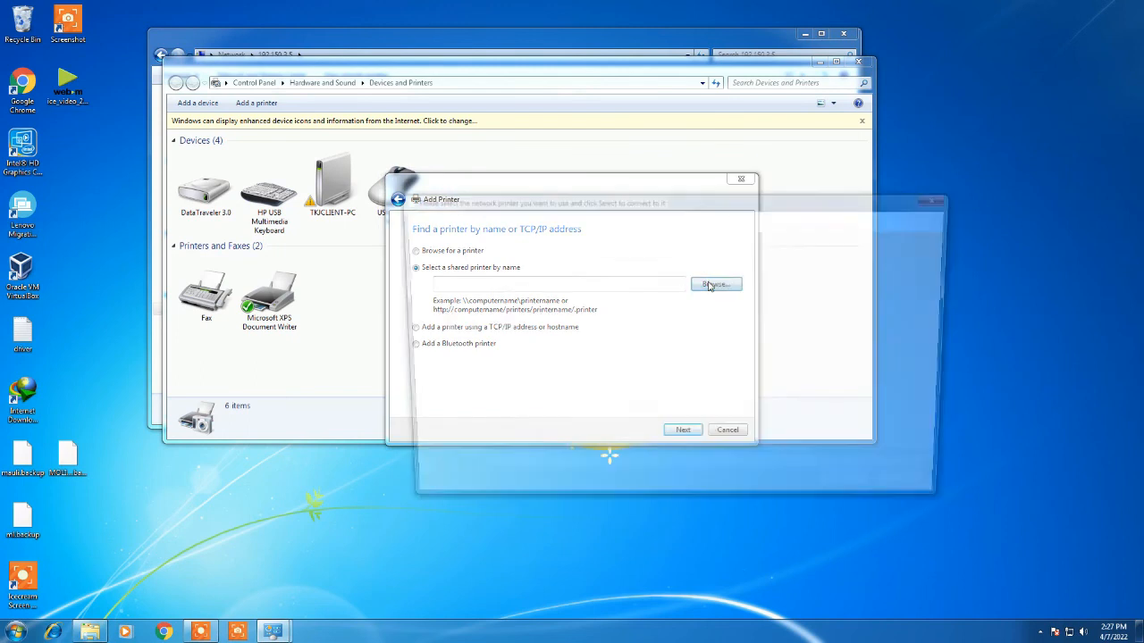
Browse to \\192.150.3.5 and select its shared printer named printer internet
{"action": "left_click", "coordinate": [521, 217]}
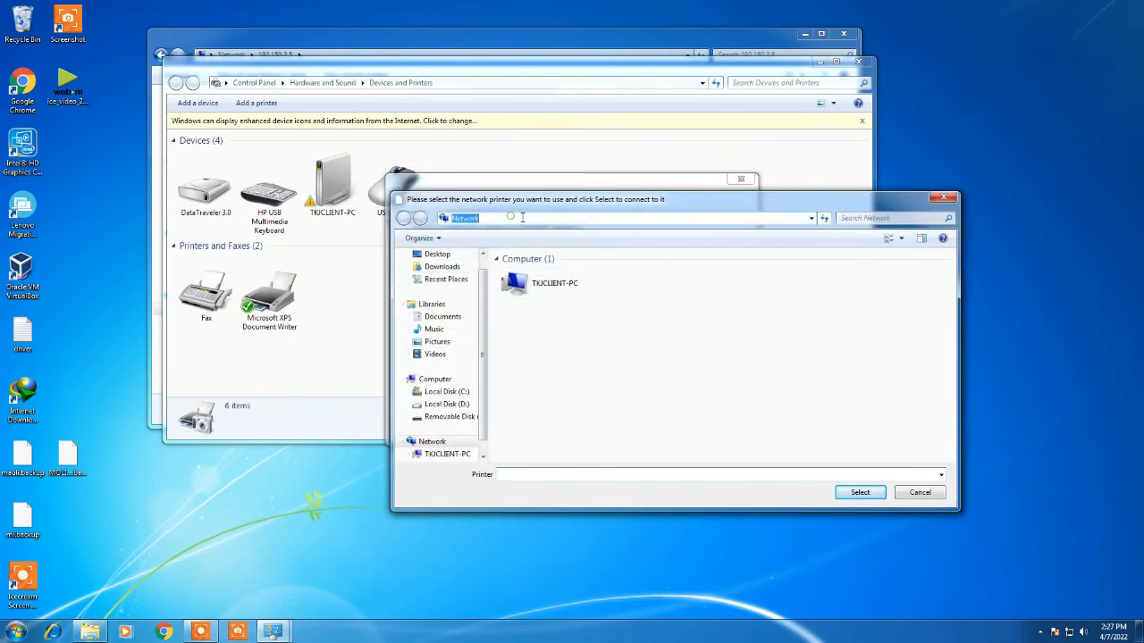
{"action": "type", "text": "\\\\"}
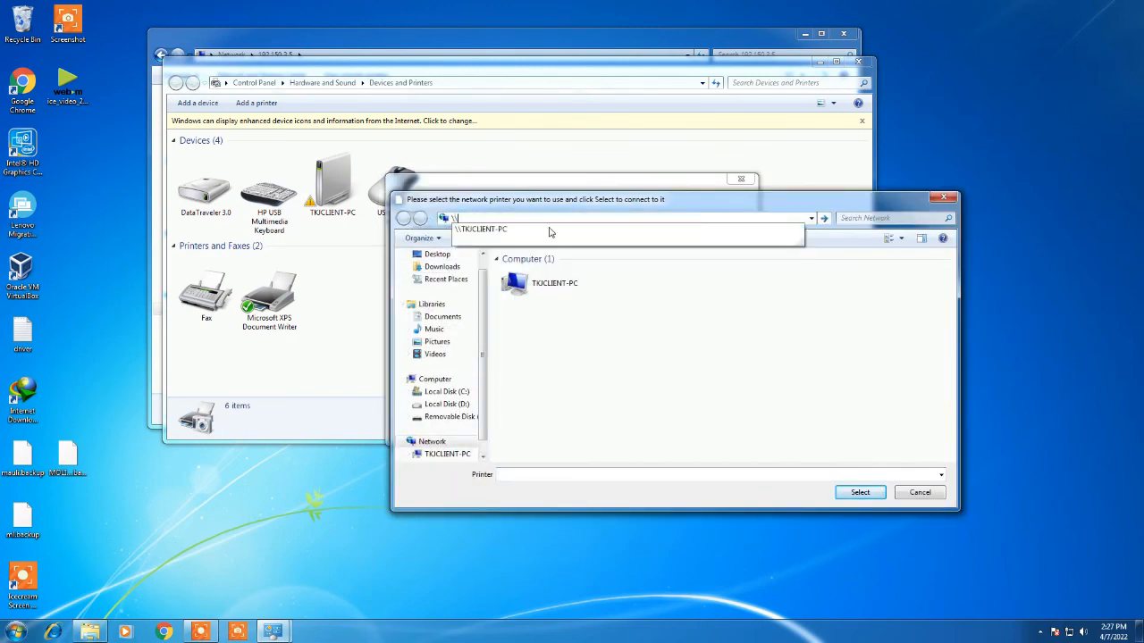
{"action": "type", "text": "192.150.3.5"}
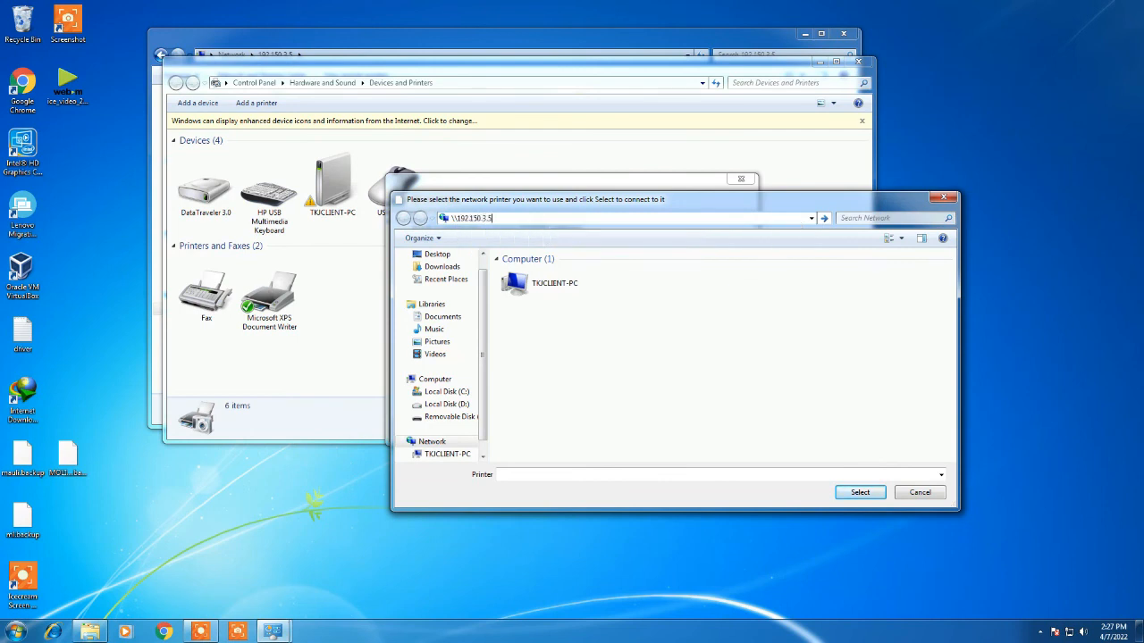
{"action": "key", "text": "Return"}
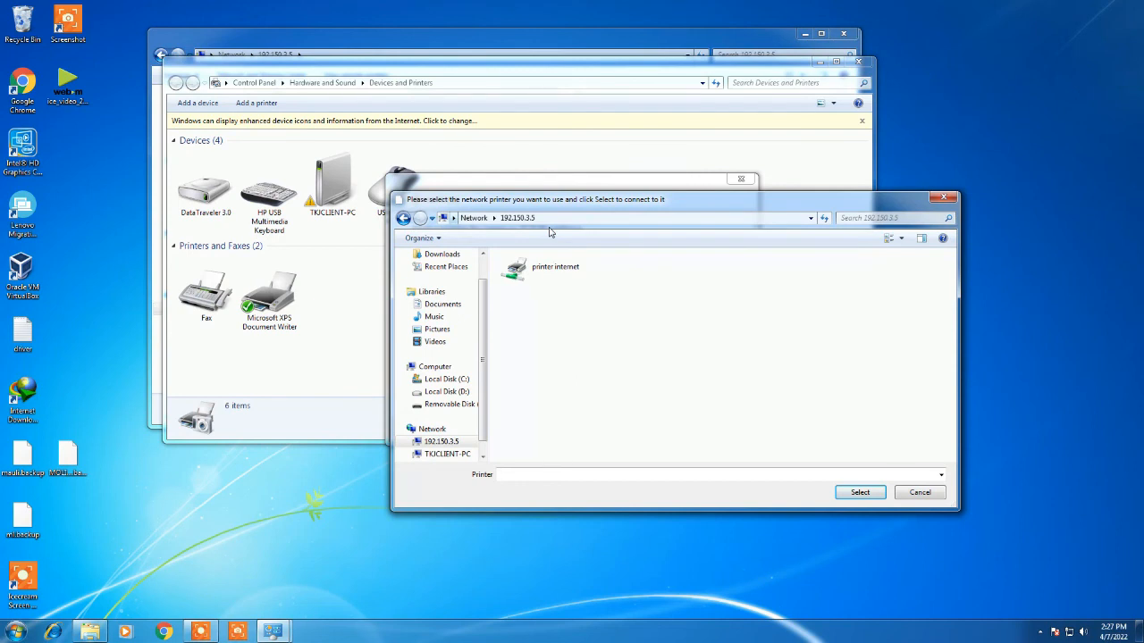
{"action": "left_click", "coordinate": [548, 278]}
{"action": "double_click", "coordinate": [548, 279]}
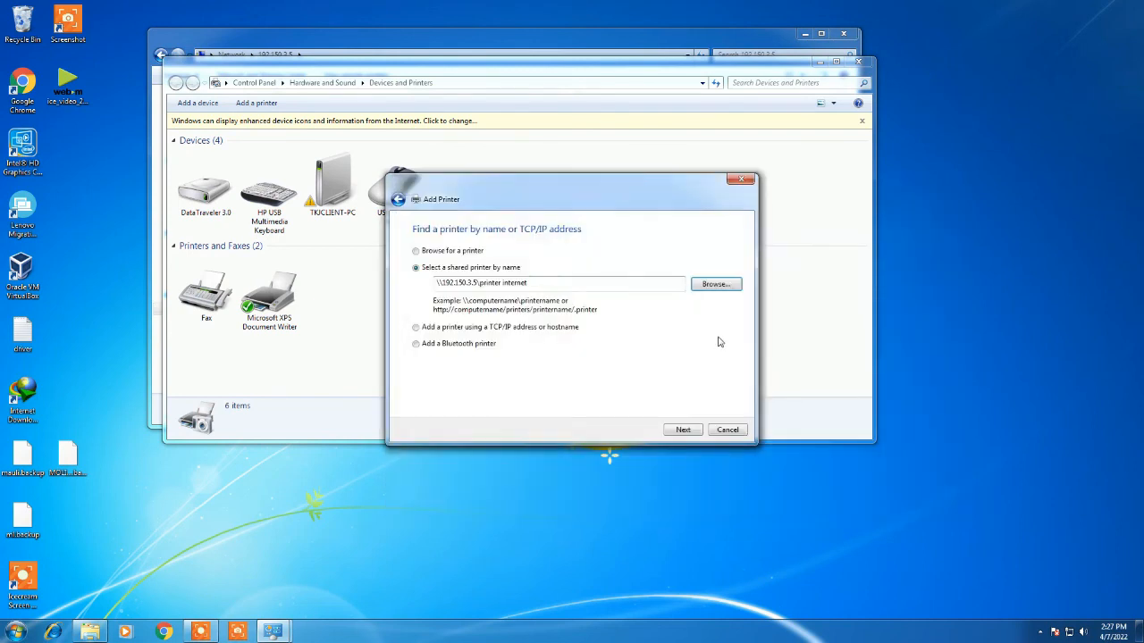
Install the selected shared printer and finish the Add Printer wizard without printing a test page
{"action": "left_click", "coordinate": [682, 429]}
{"action": "right_click", "coordinate": [1005, 296]}
{"action": "left_click", "coordinate": [1034, 329]}
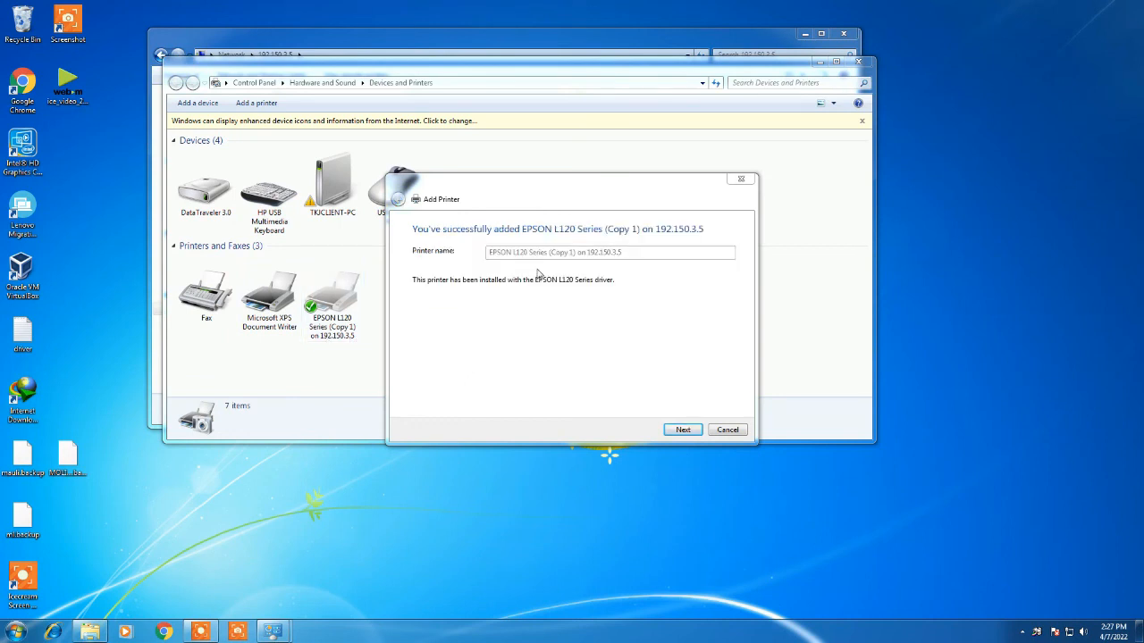
{"action": "left_click", "coordinate": [684, 430]}
{"action": "left_click", "coordinate": [685, 430]}
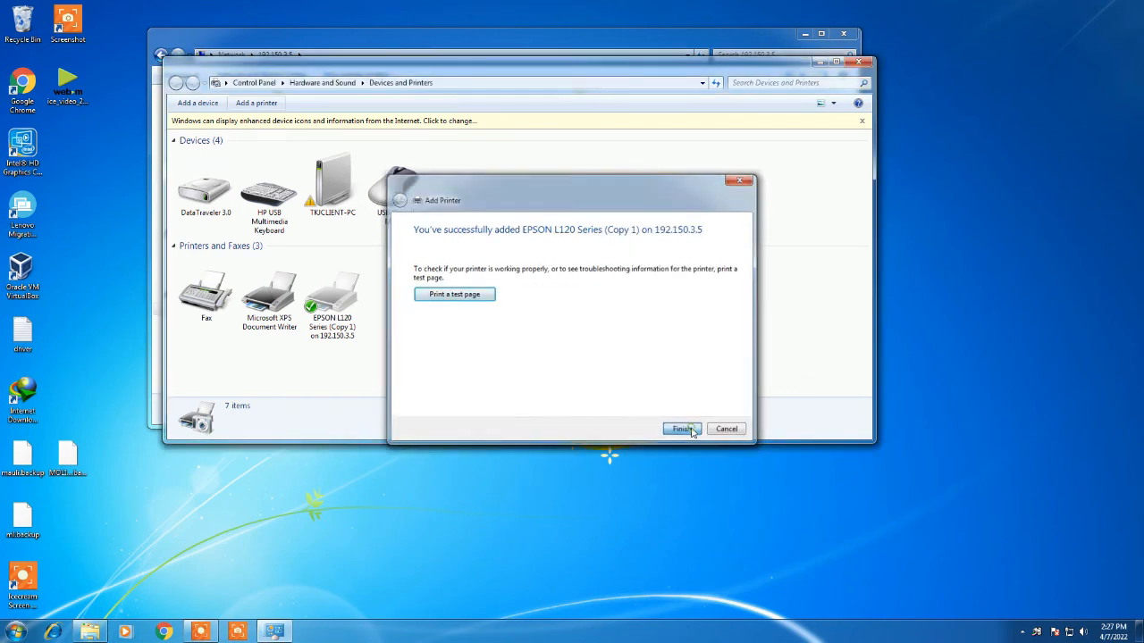
{"action": "right_click", "coordinate": [1054, 212]}
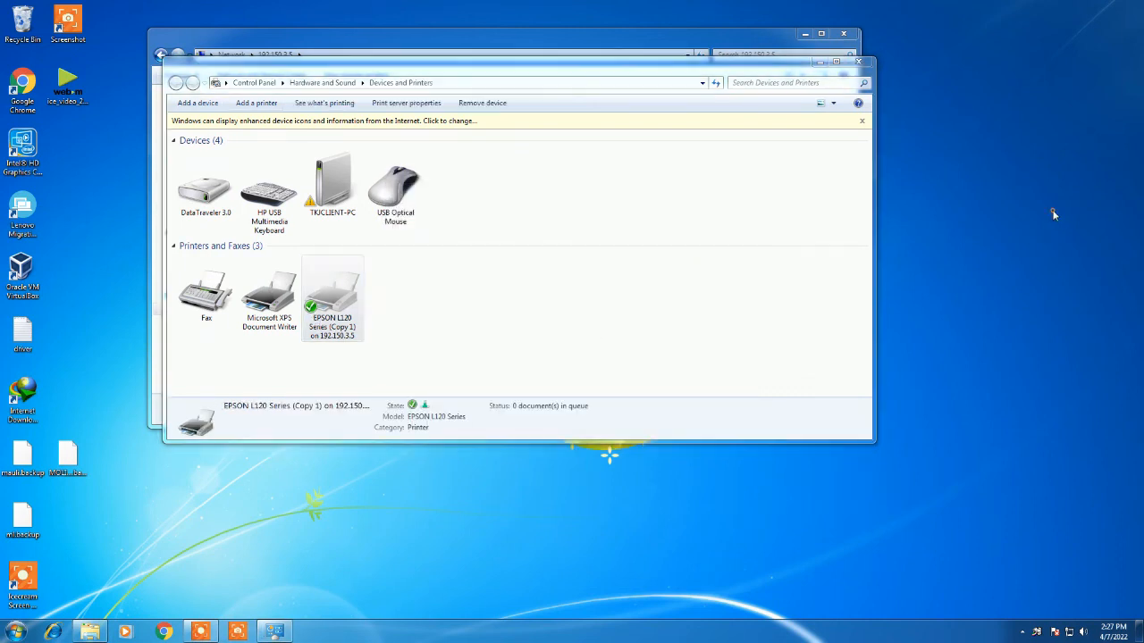
{"action": "left_click", "coordinate": [1040, 248]}
{"action": "right_click", "coordinate": [440, 6]}
{"action": "left_click", "coordinate": [460, 33]}
{"action": "left_click", "coordinate": [279, 632]}
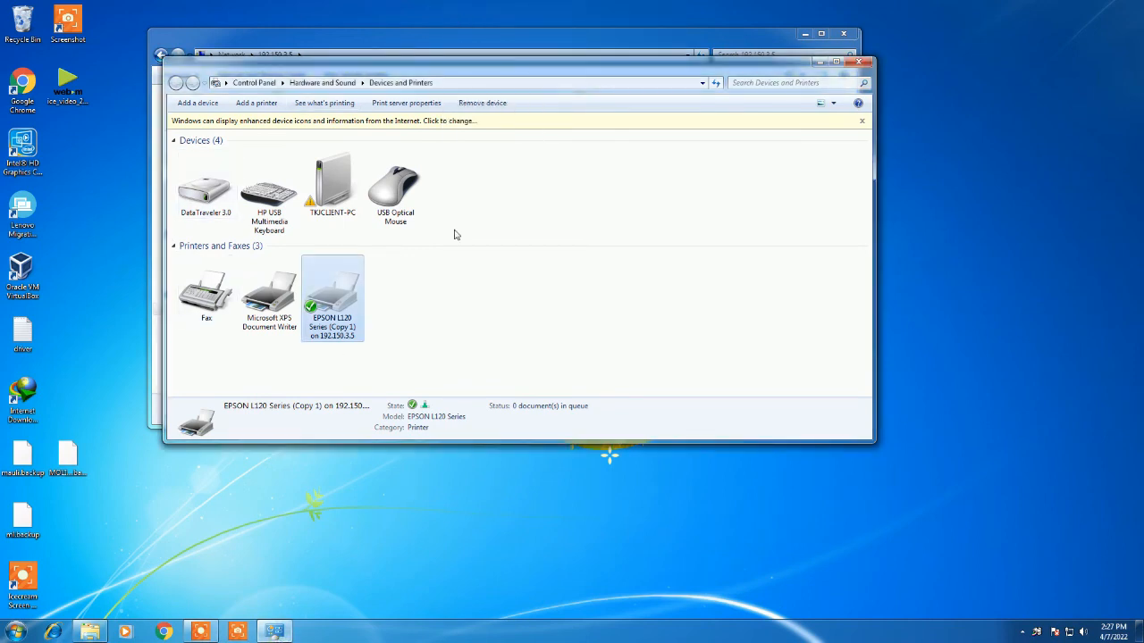
Close the Devices and Printers and 192.150.3.5 windows, and open the network adapter settings
{"action": "left_click", "coordinate": [858, 61]}
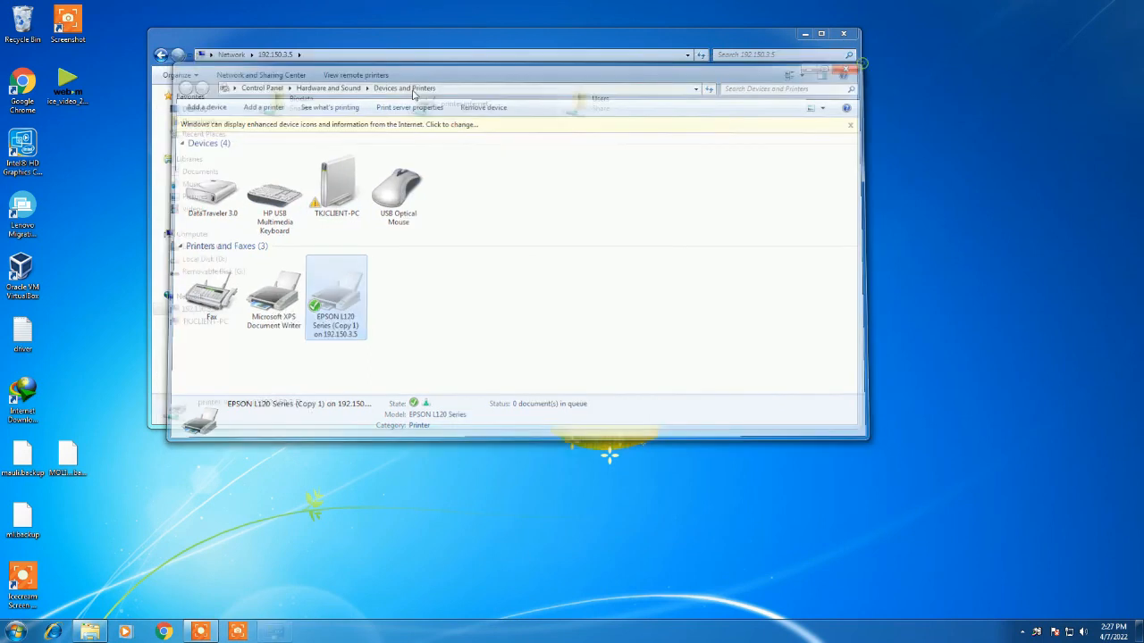
{"action": "left_click", "coordinate": [844, 34]}
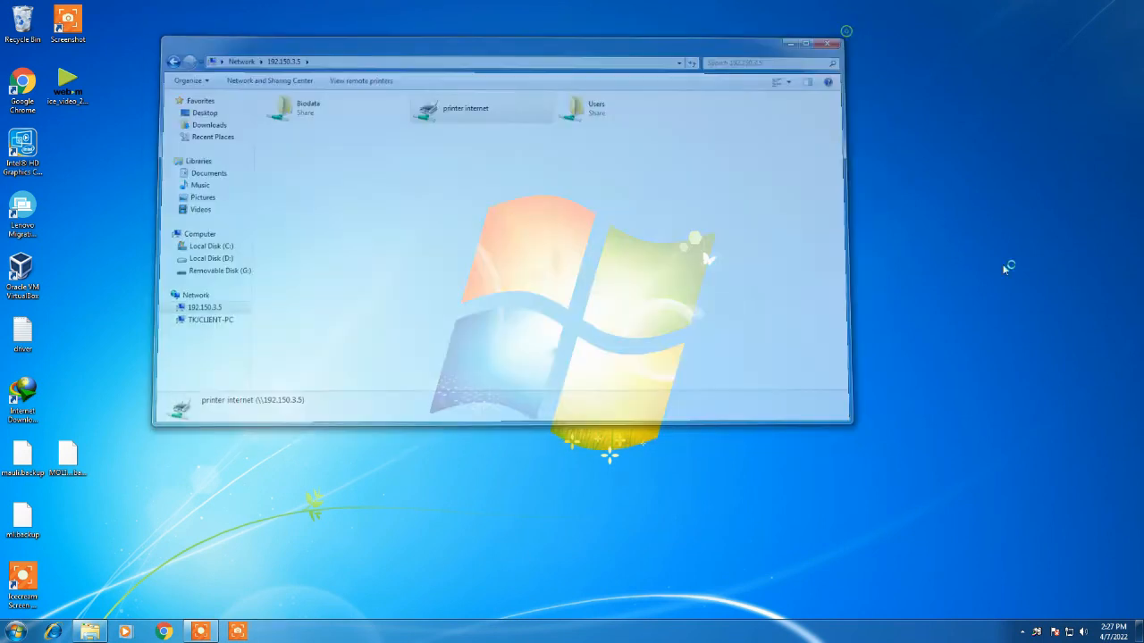
{"action": "right_click", "coordinate": [1069, 634]}
{"action": "left_click", "coordinate": [1054, 620]}
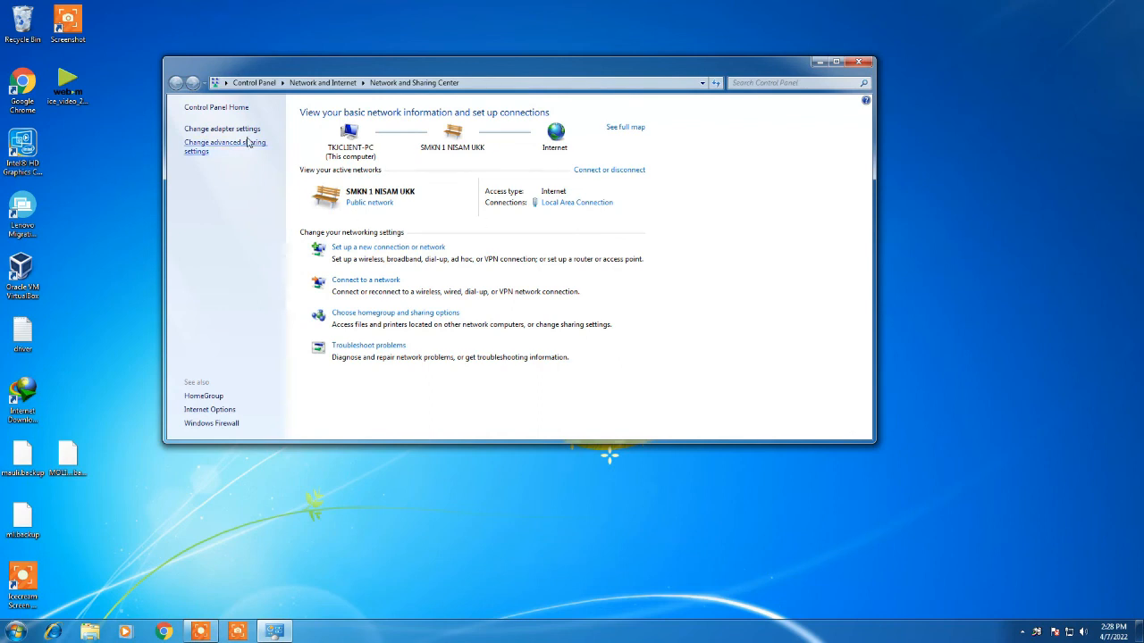
{"action": "left_click", "coordinate": [220, 128]}
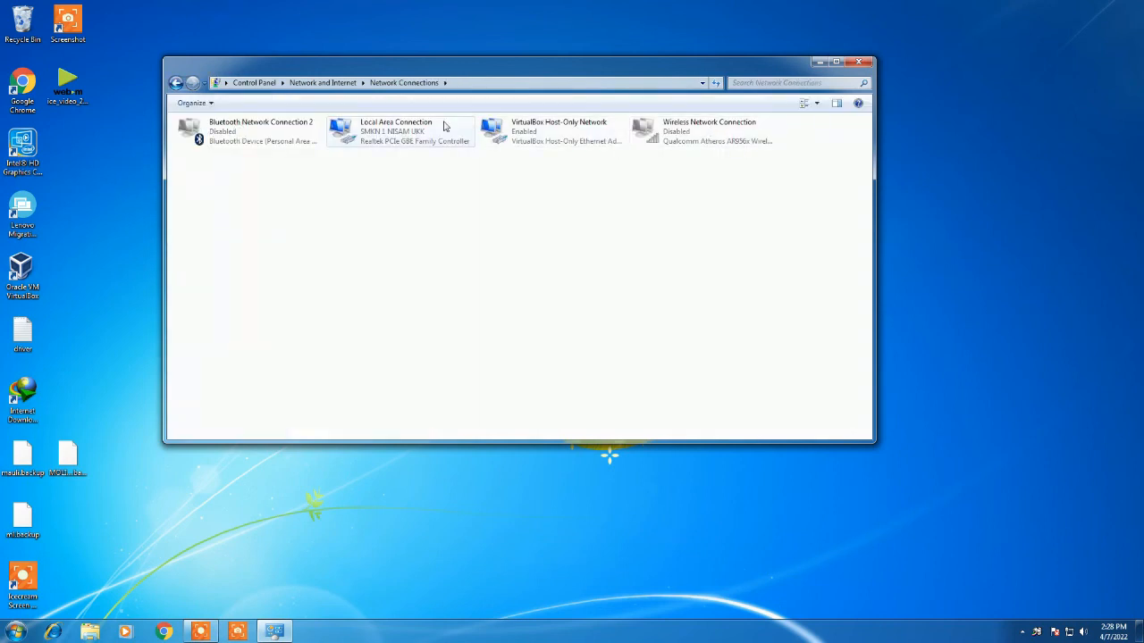
Set the Local Area Connection's IPv4 properties to obtain the IP address and DNS server address automatically
{"action": "left_click", "coordinate": [353, 134]}
{"action": "right_click", "coordinate": [353, 134]}
{"action": "left_click", "coordinate": [395, 245]}
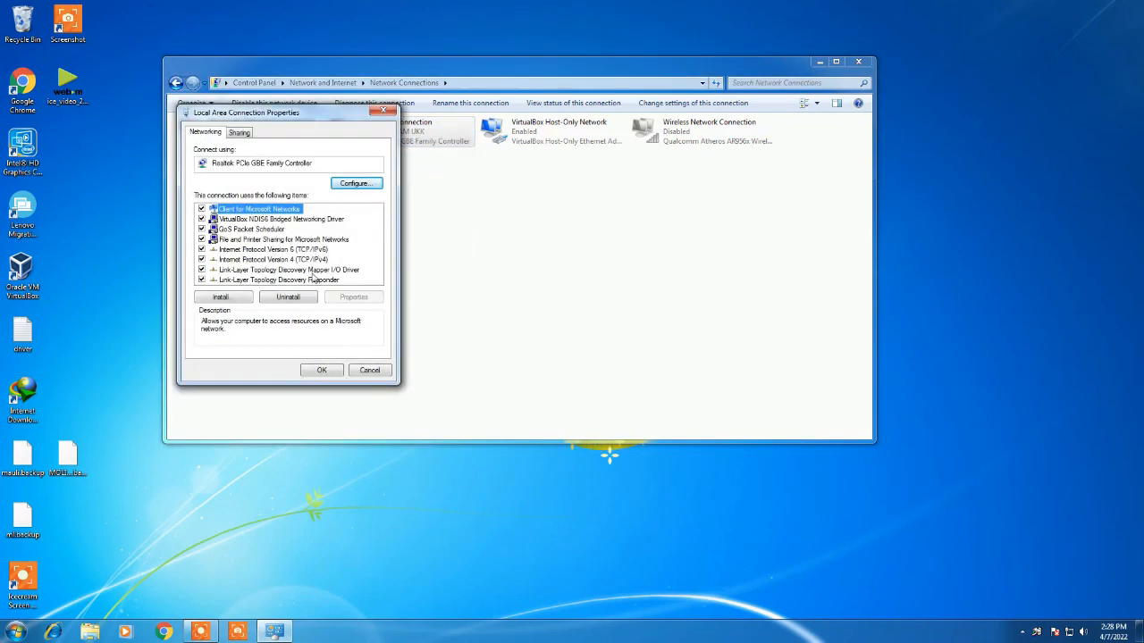
{"action": "double_click", "coordinate": [315, 260]}
{"action": "left_click", "coordinate": [255, 231]}
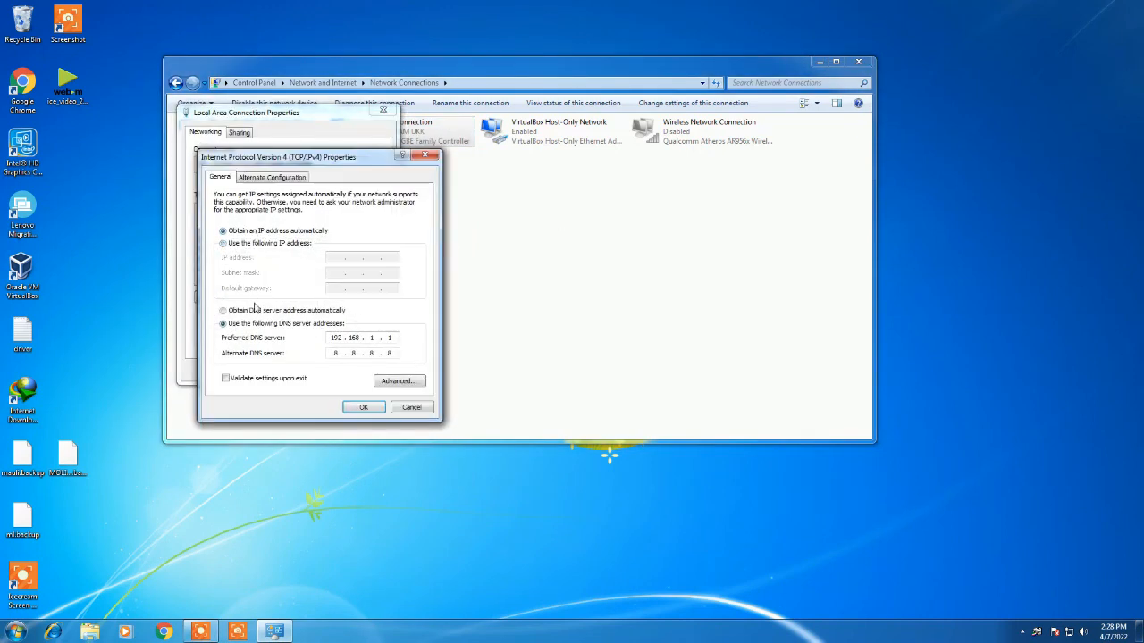
{"action": "left_click", "coordinate": [313, 312]}
{"action": "left_click", "coordinate": [362, 407]}
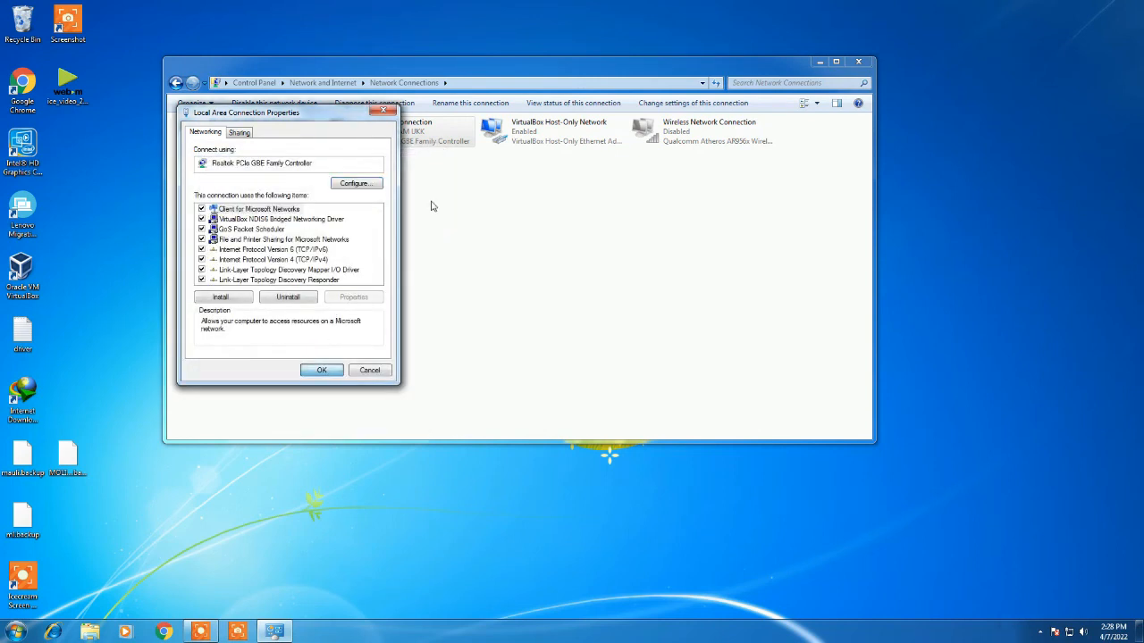
{"action": "key", "text": "Return"}
Disable the Local Area Connection and enable the Wireless Network Connection
{"action": "right_click", "coordinate": [407, 126]}
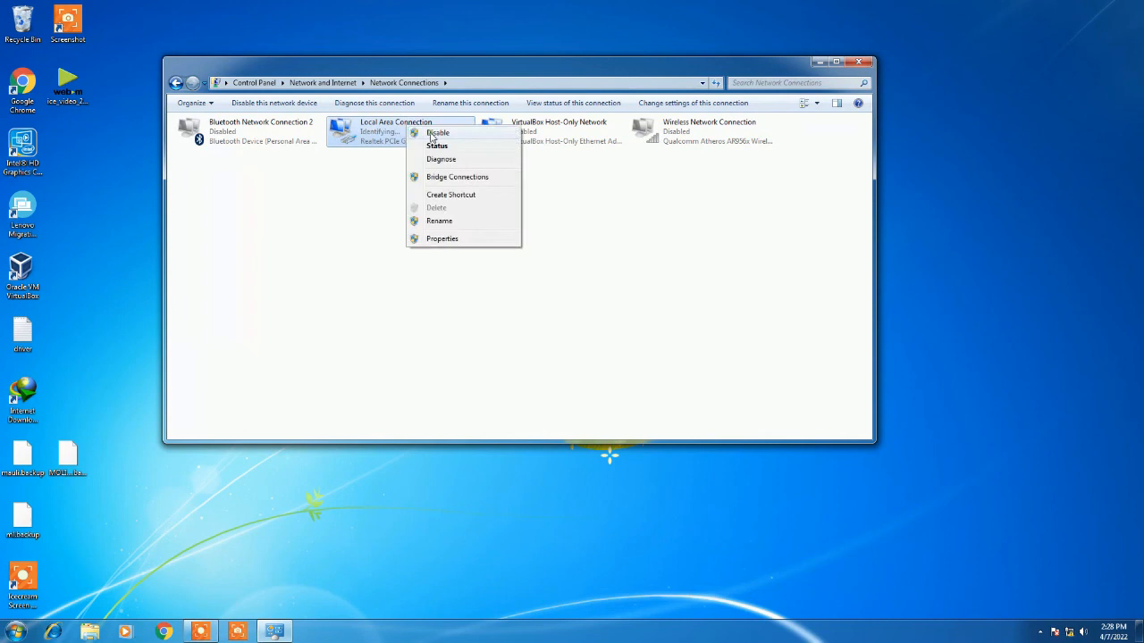
{"action": "left_click", "coordinate": [437, 132]}
{"action": "right_click", "coordinate": [655, 124]}
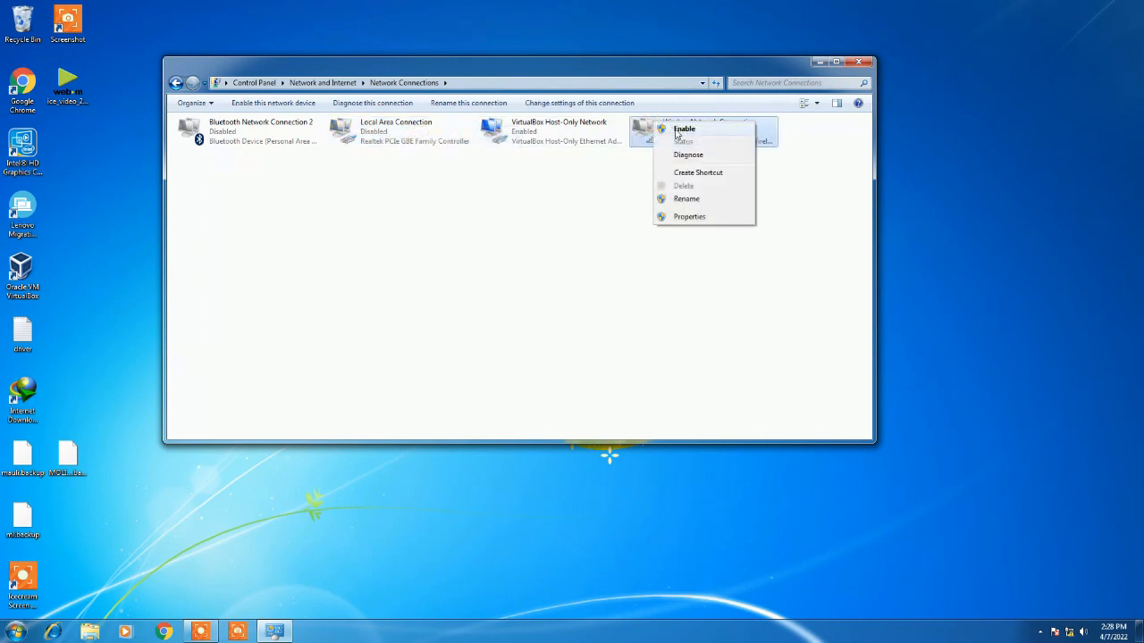
{"action": "left_click", "coordinate": [681, 131]}
{"action": "right_click", "coordinate": [1019, 205]}
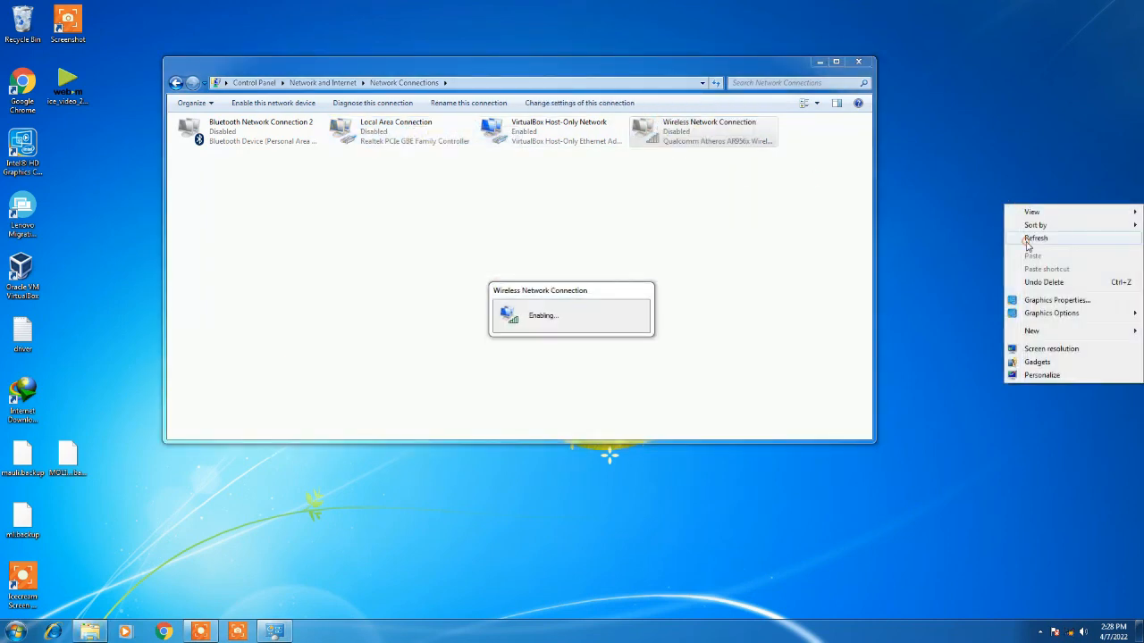
{"action": "left_click", "coordinate": [1029, 238]}
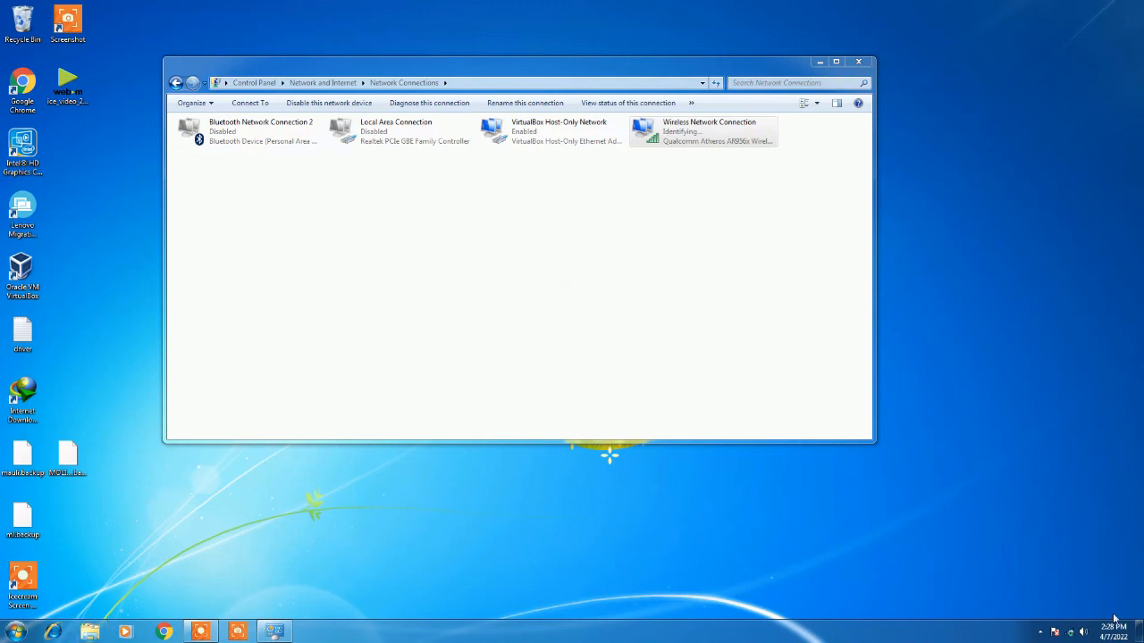
Examine the available wireless networks and the Wireless Network Connection's status details, including its IPv4 configuration
{"action": "left_click", "coordinate": [1081, 635]}
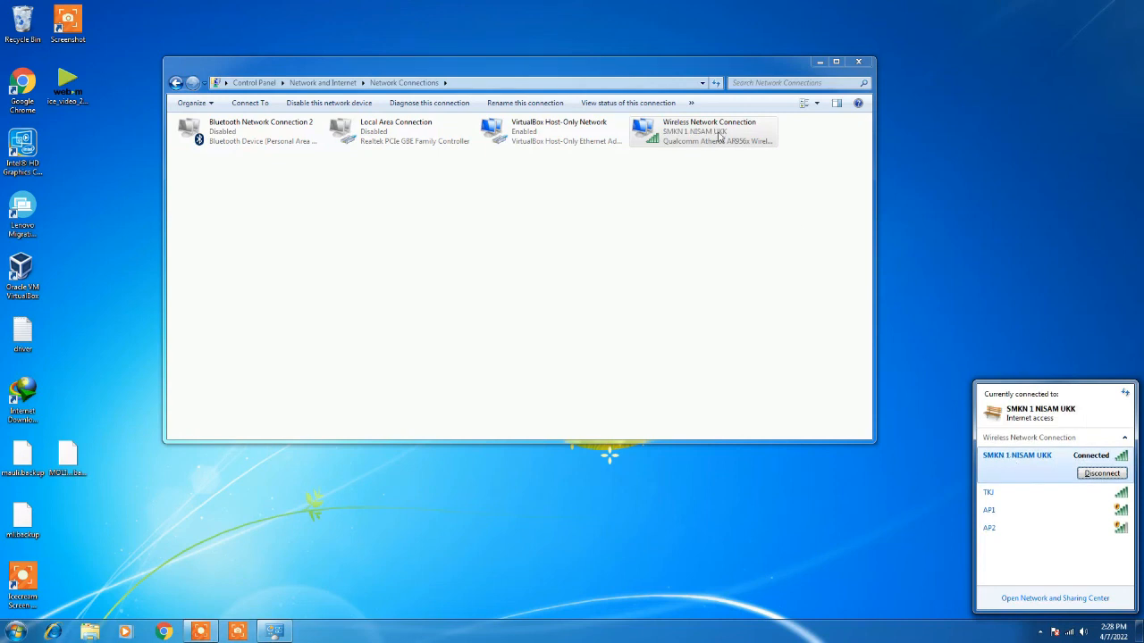
{"action": "right_click", "coordinate": [658, 140]}
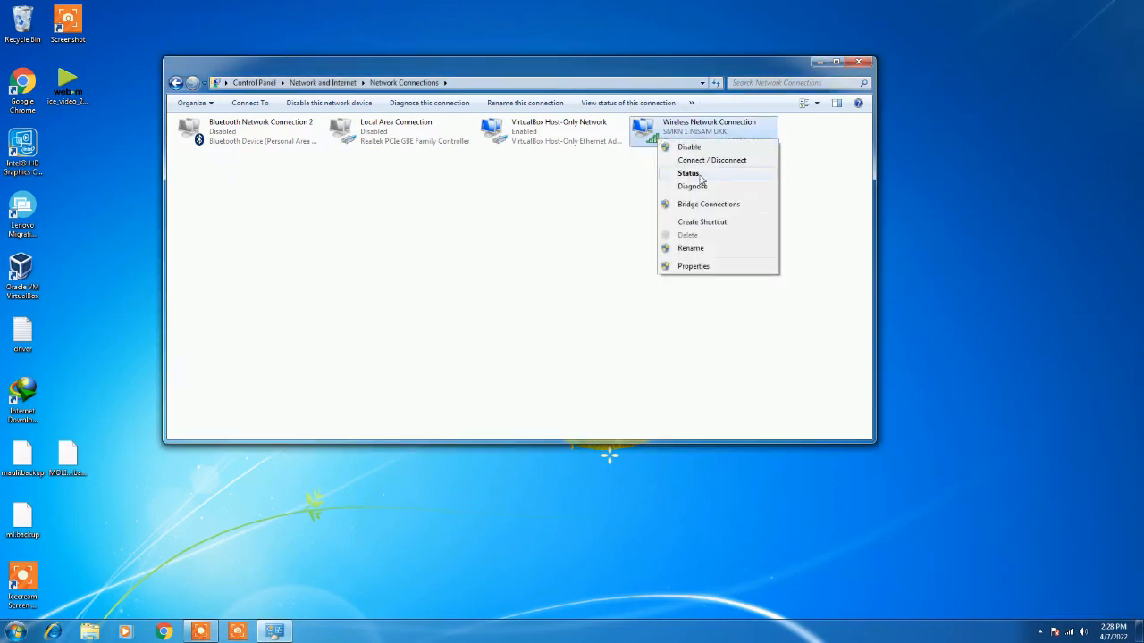
{"action": "left_click", "coordinate": [700, 177]}
{"action": "left_click", "coordinate": [503, 327]}
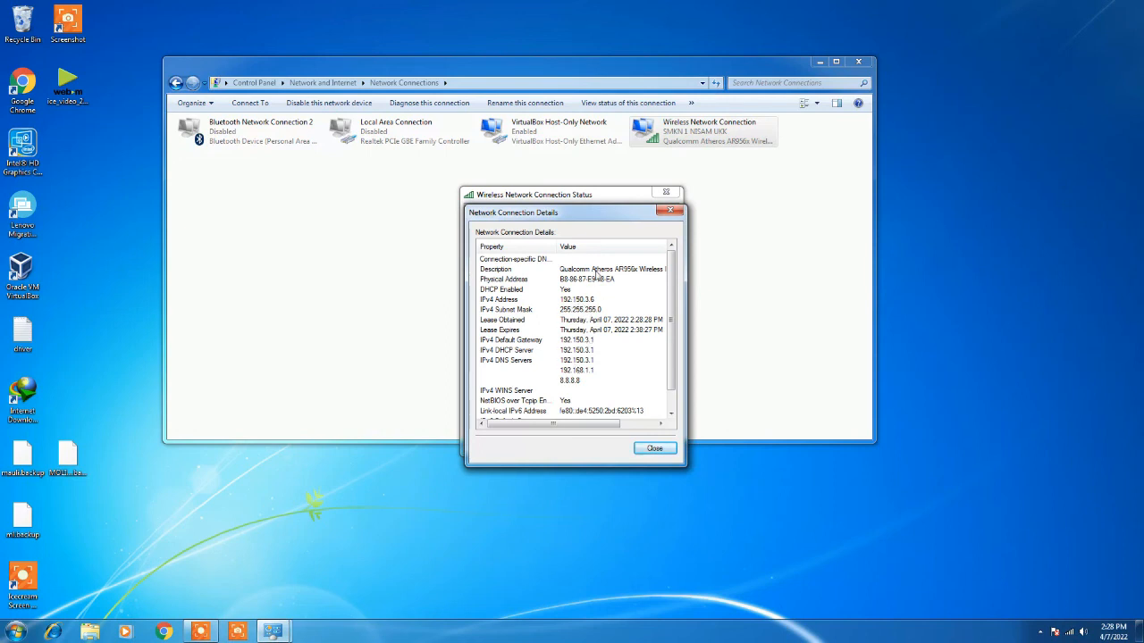
{"action": "left_click", "coordinate": [670, 211]}
{"action": "left_click", "coordinate": [664, 191]}
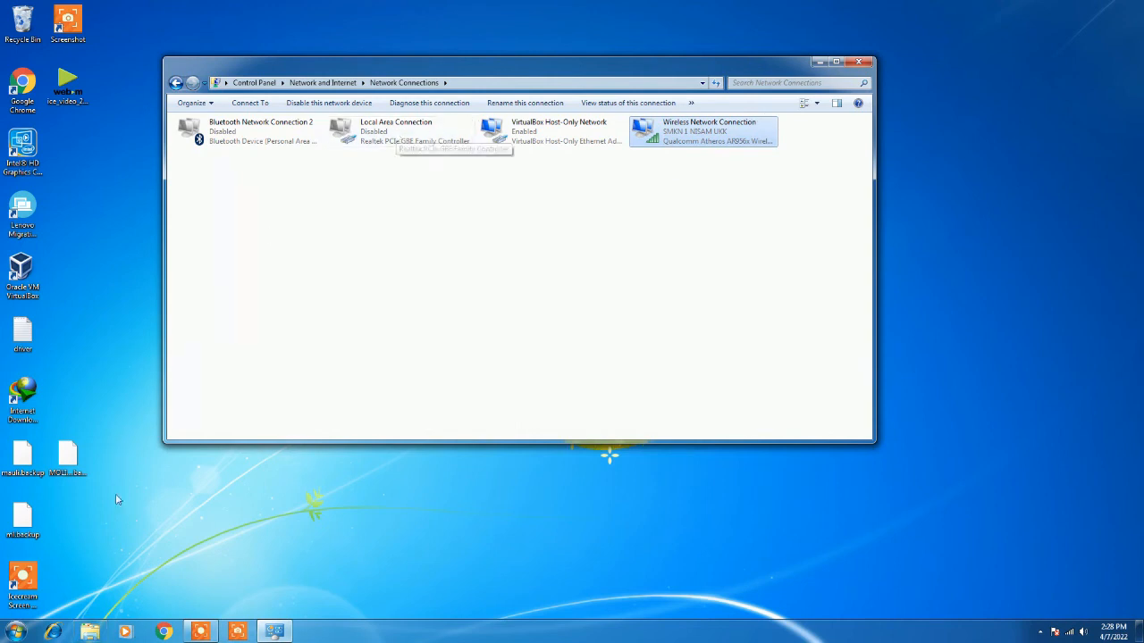
{"action": "mouse_move", "coordinate": [201, 633]}
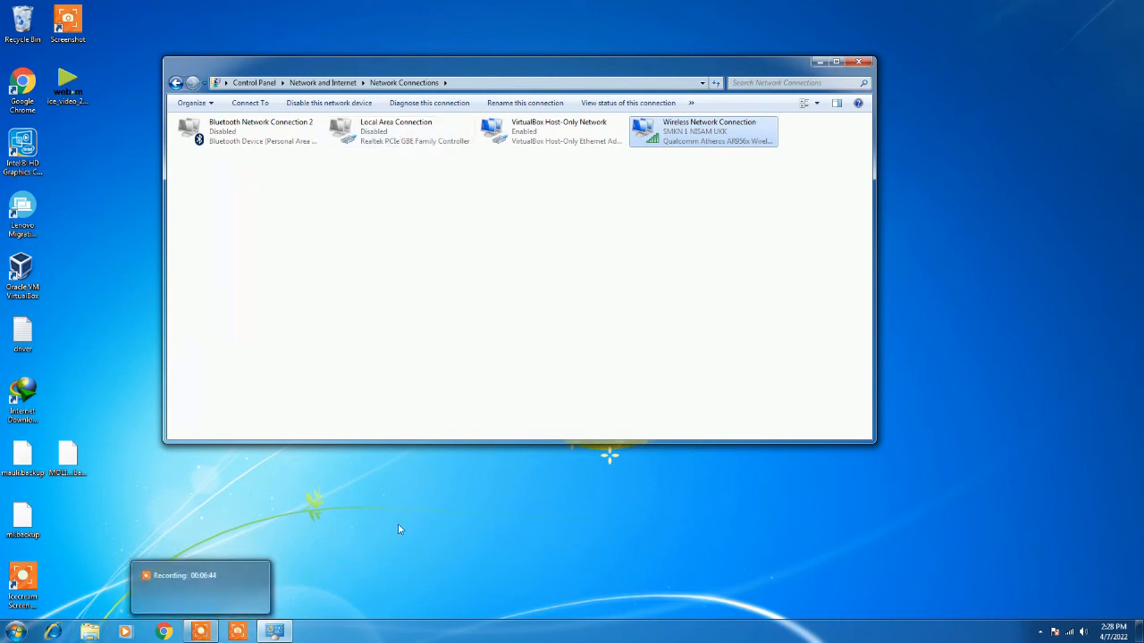
{"action": "left_click", "coordinate": [201, 632]}
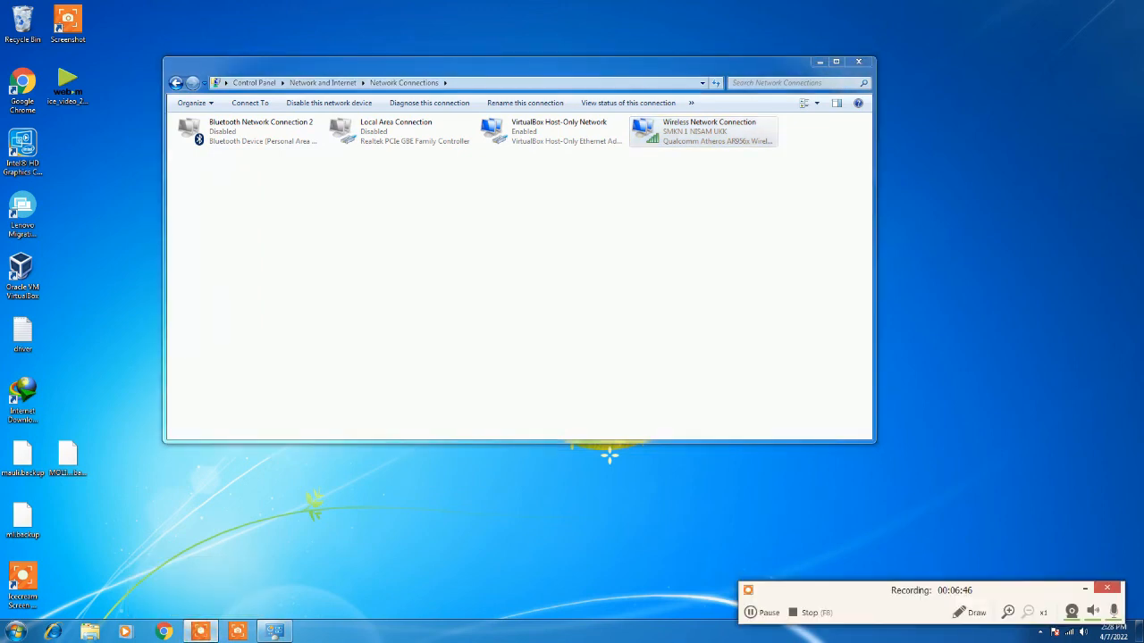